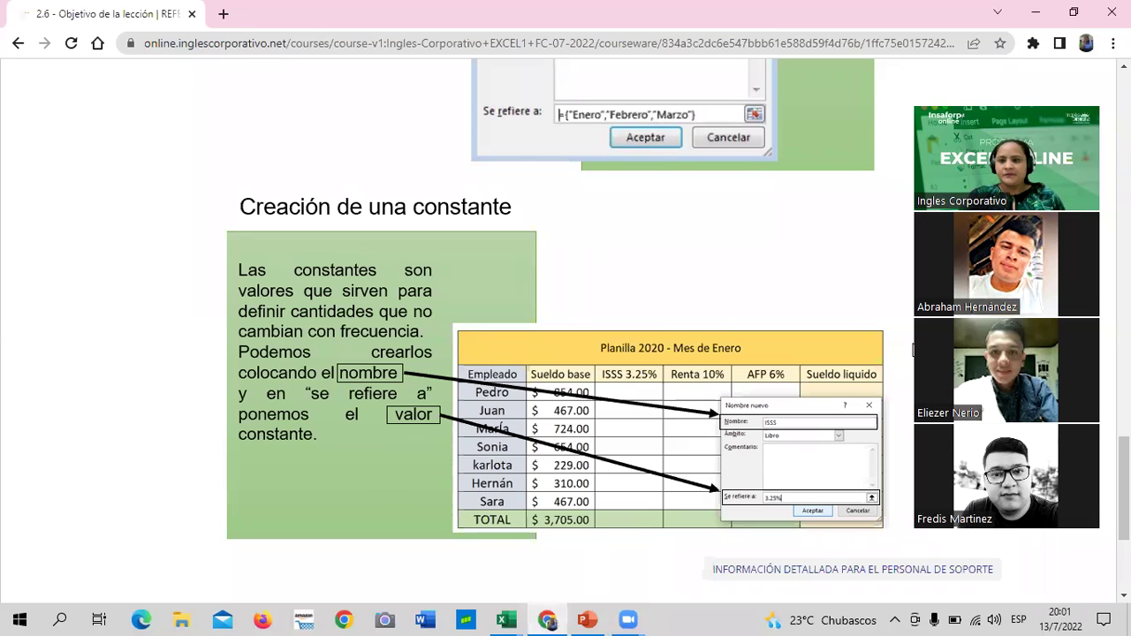
Return to the top of lesson 2.6 and scroll to 'Definición de nombres de celdas y rangos de celdas'.
key("Home")
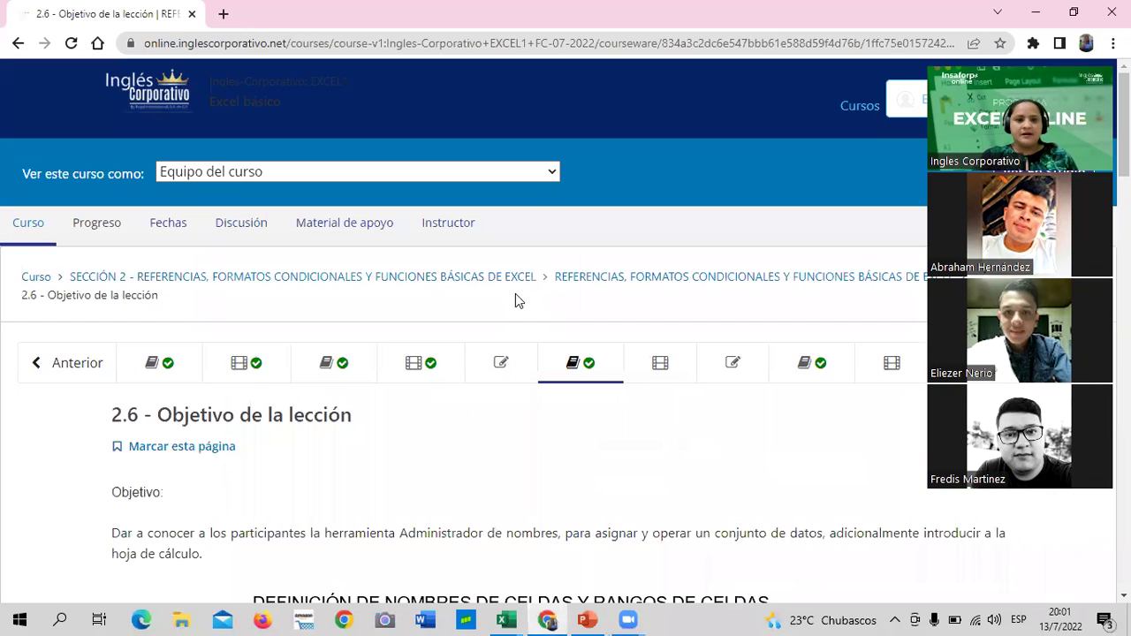
scroll(610, 346, "down", 1)
scroll(584, 341, "down", 1)
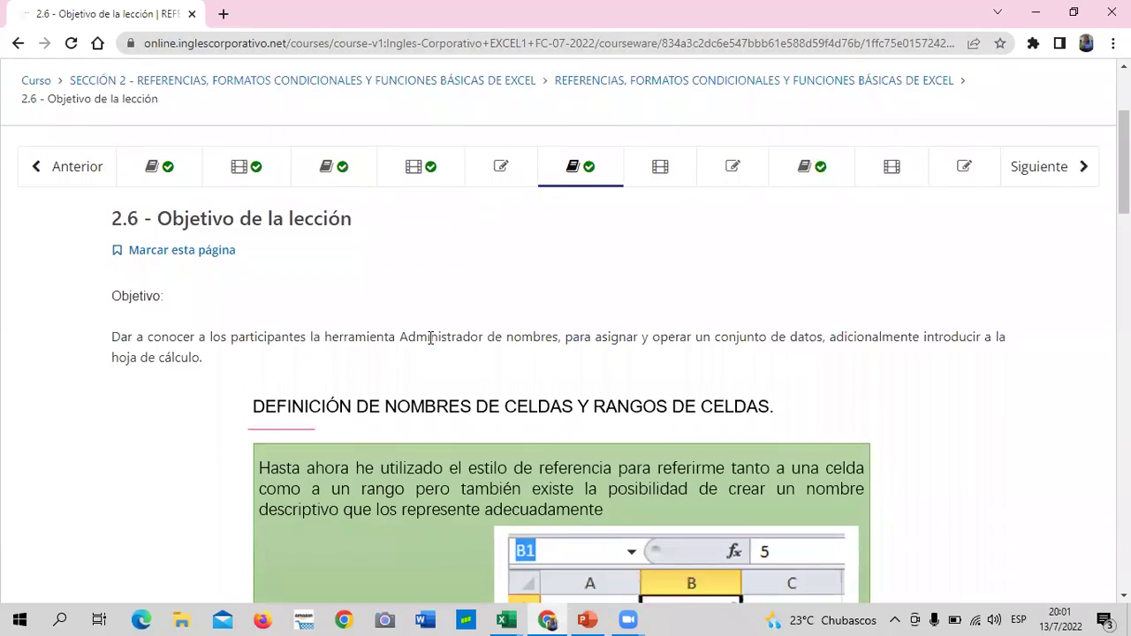
scroll(428, 338, "down", 1)
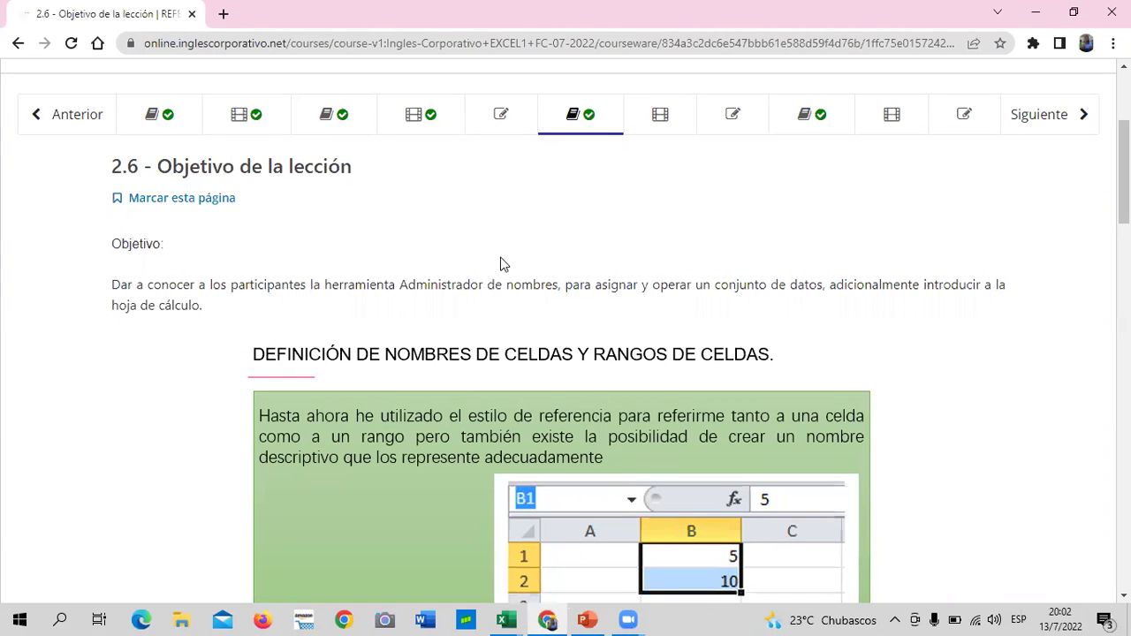
scroll(611, 380, "down", 2)
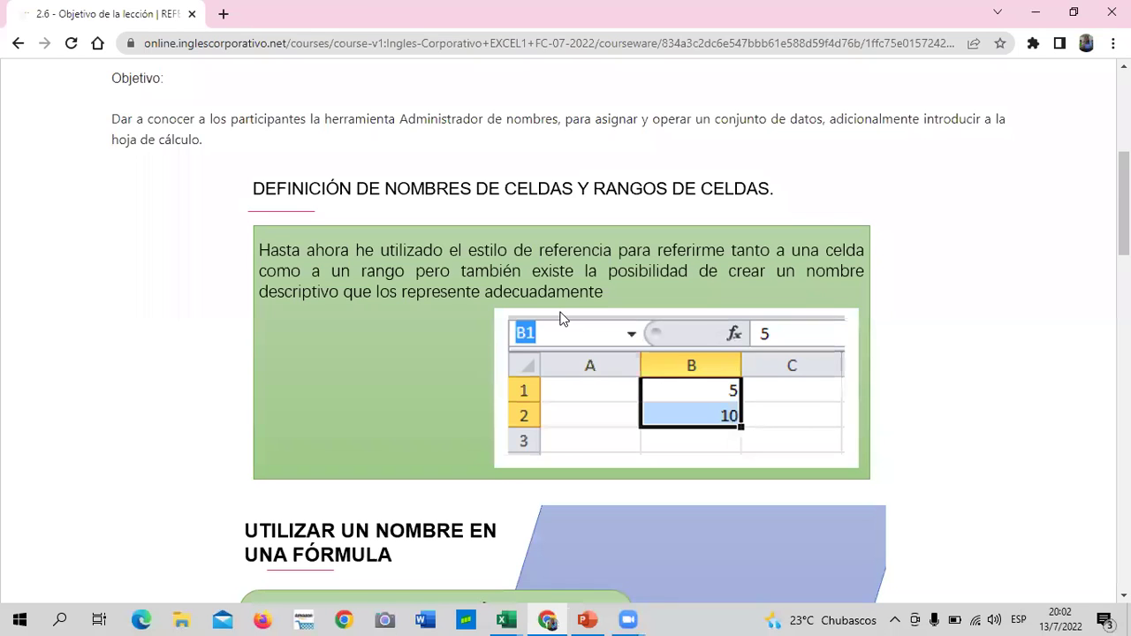
Read past 'Utilizar un nombre en una fórmula' to the 'Operaciones con rangos' SUMA examples with enero and febrero.
scroll(574, 445, "down", 2)
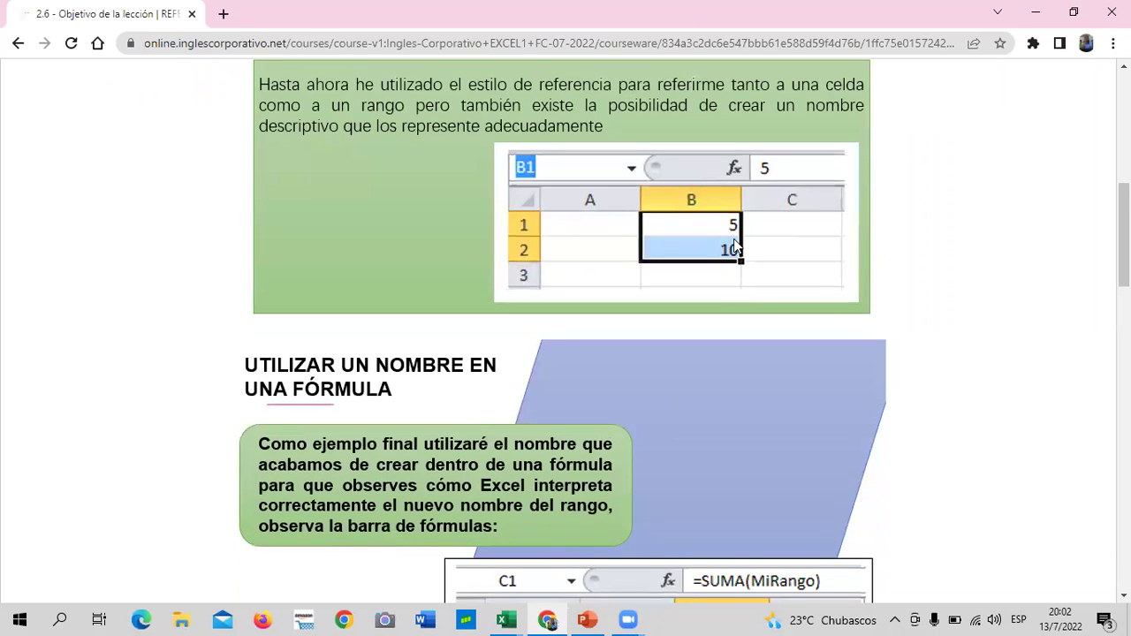
scroll(729, 246, "down", 1)
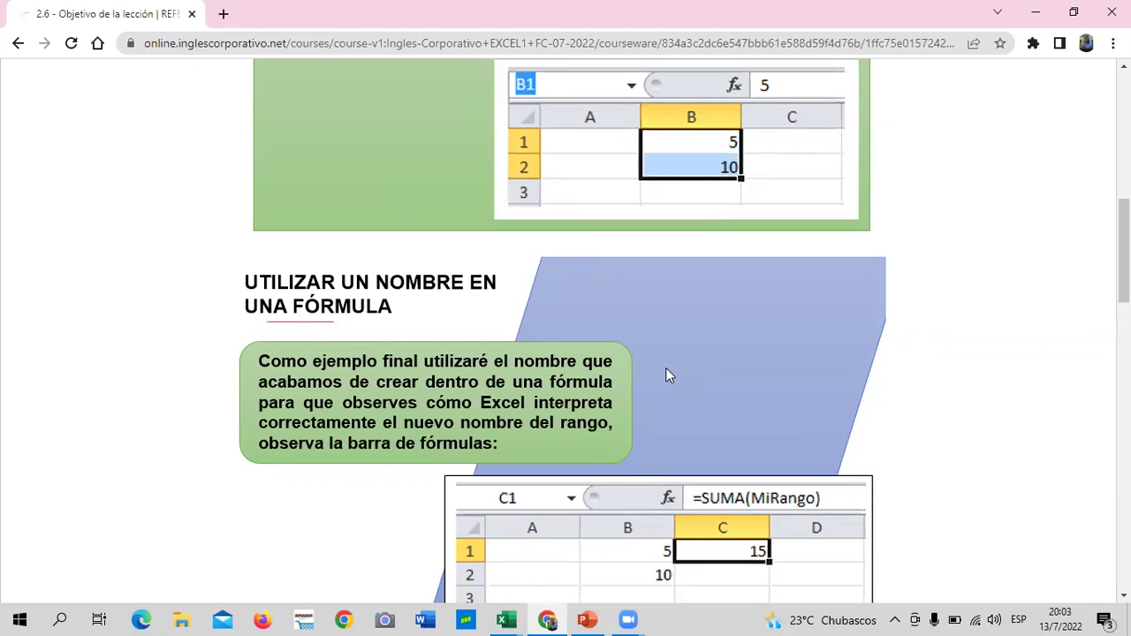
scroll(770, 157, "up", 1)
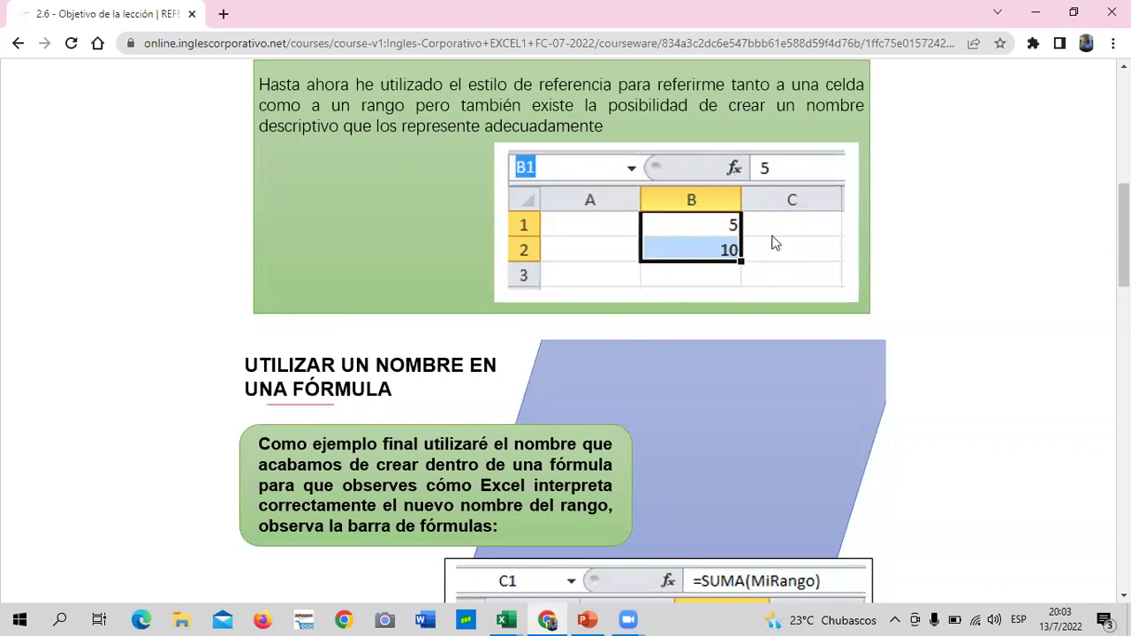
scroll(677, 477, "down", 1)
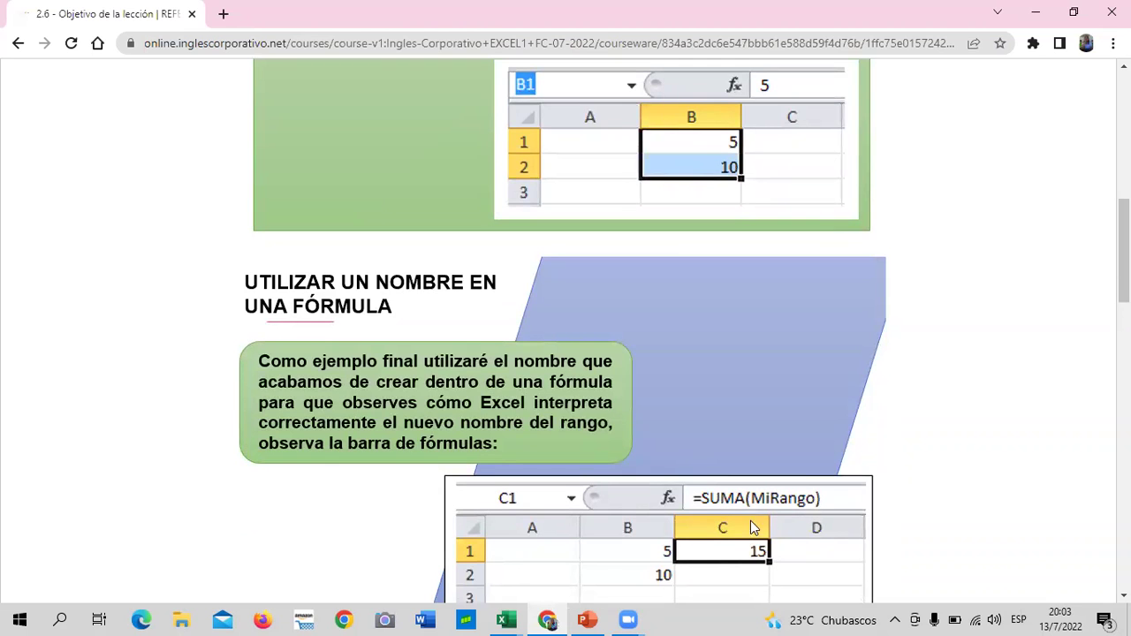
scroll(689, 517, "down", 2)
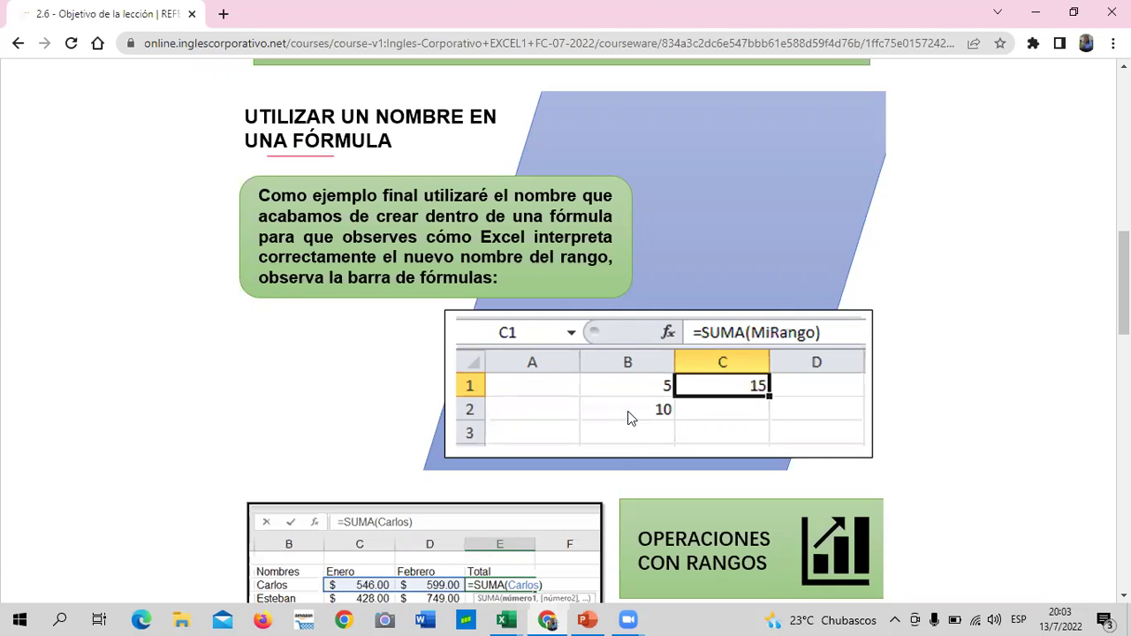
scroll(630, 417, "up", 3)
scroll(624, 469, "down", 3)
scroll(665, 414, "down", 3)
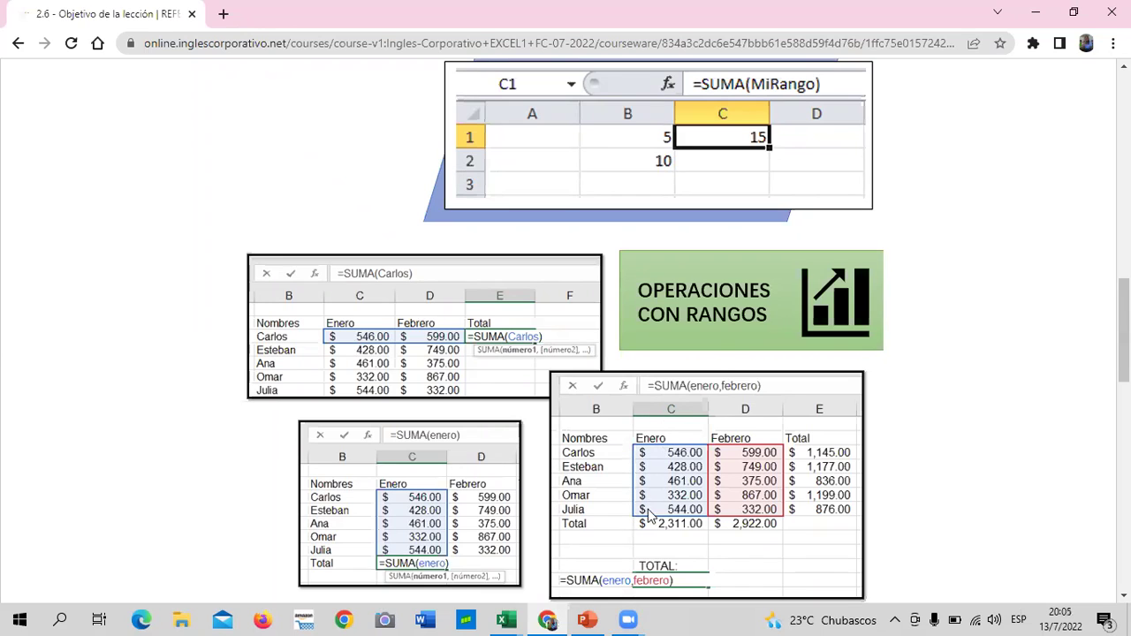
Scroll to the 'El cuadro Nombre nuevo' section, then show the open Excel workbook previews.
scroll(695, 482, "down", 1)
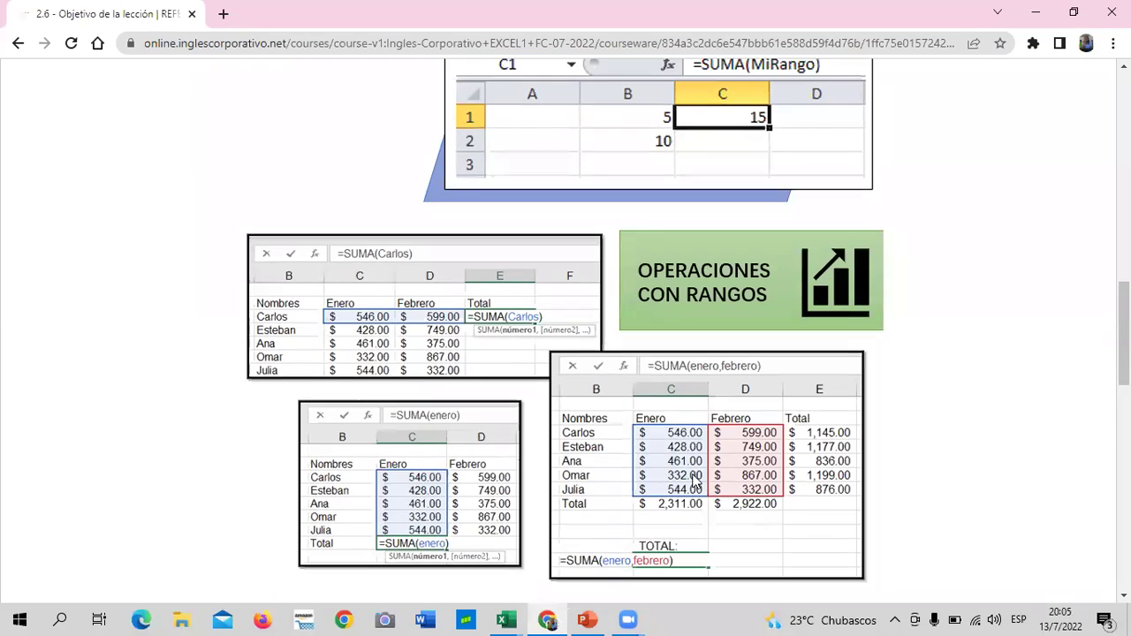
scroll(695, 481, "down", 1)
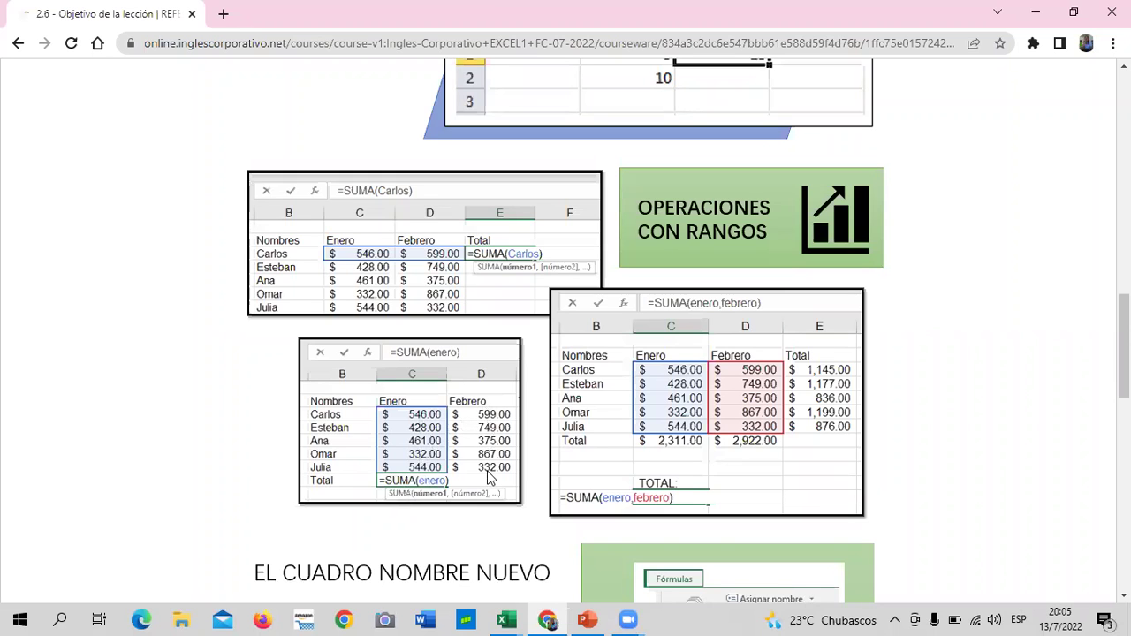
scroll(490, 477, "down", 2)
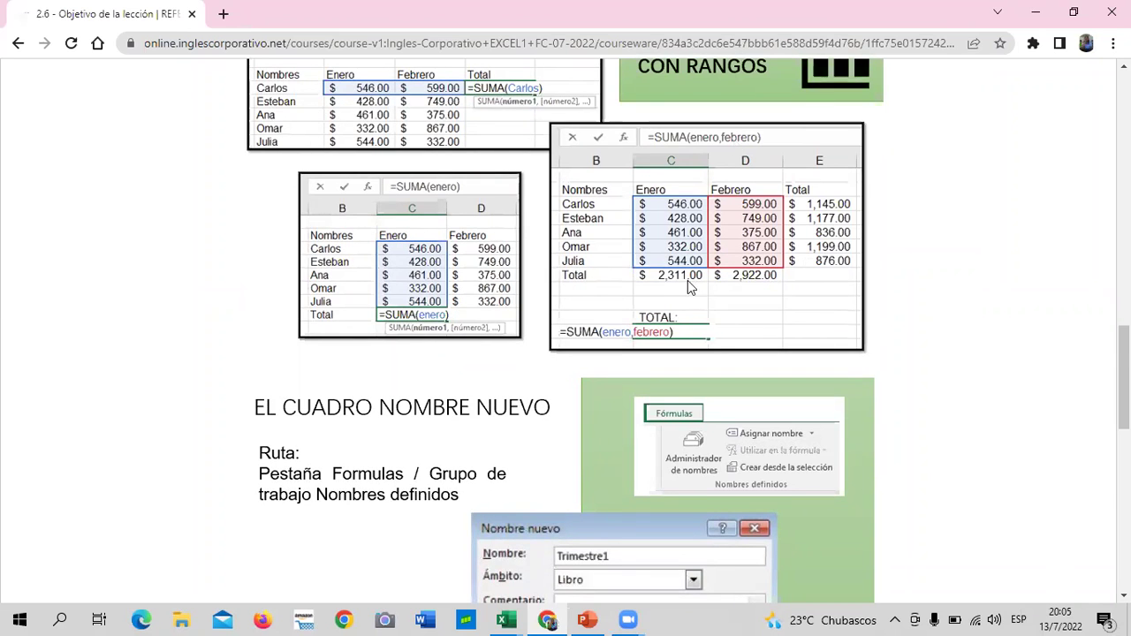
scroll(689, 287, "down", 2)
scroll(447, 277, "up", 1)
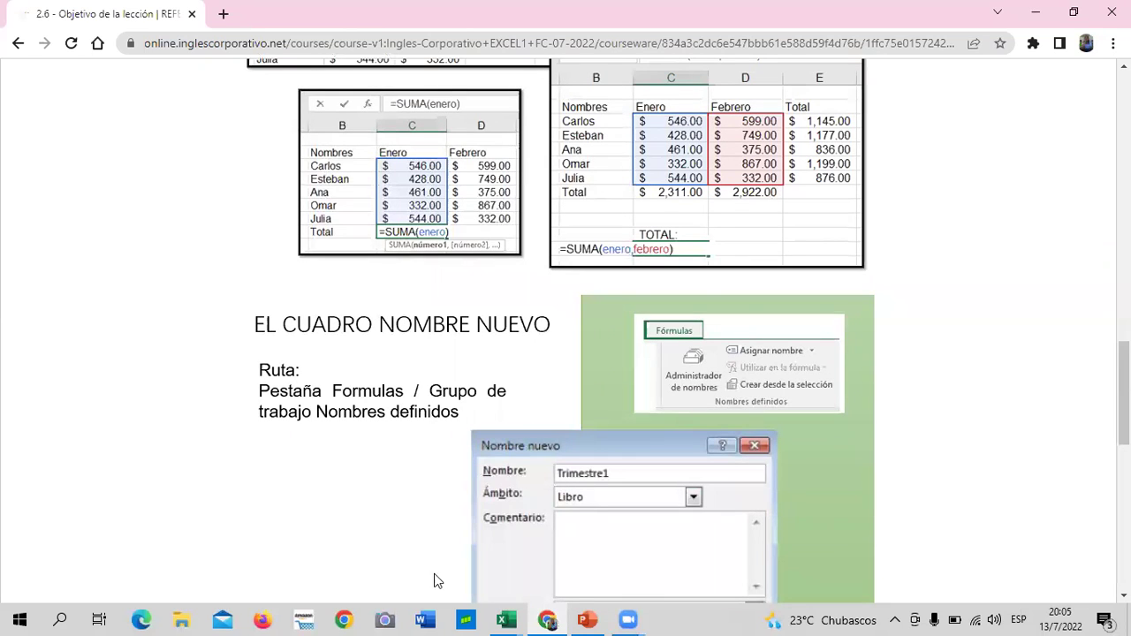
left_click(510, 618)
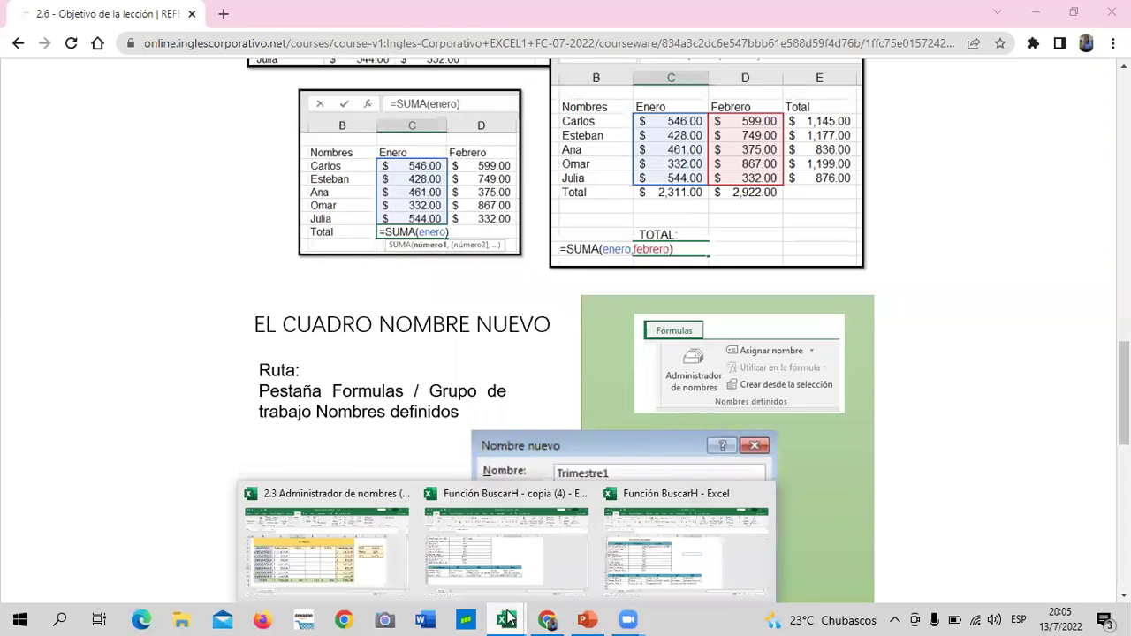
Switch to the '2.3 Administrador de nombres (9)' workbook with the Fórmulas tab showing.
left_click(382, 577)
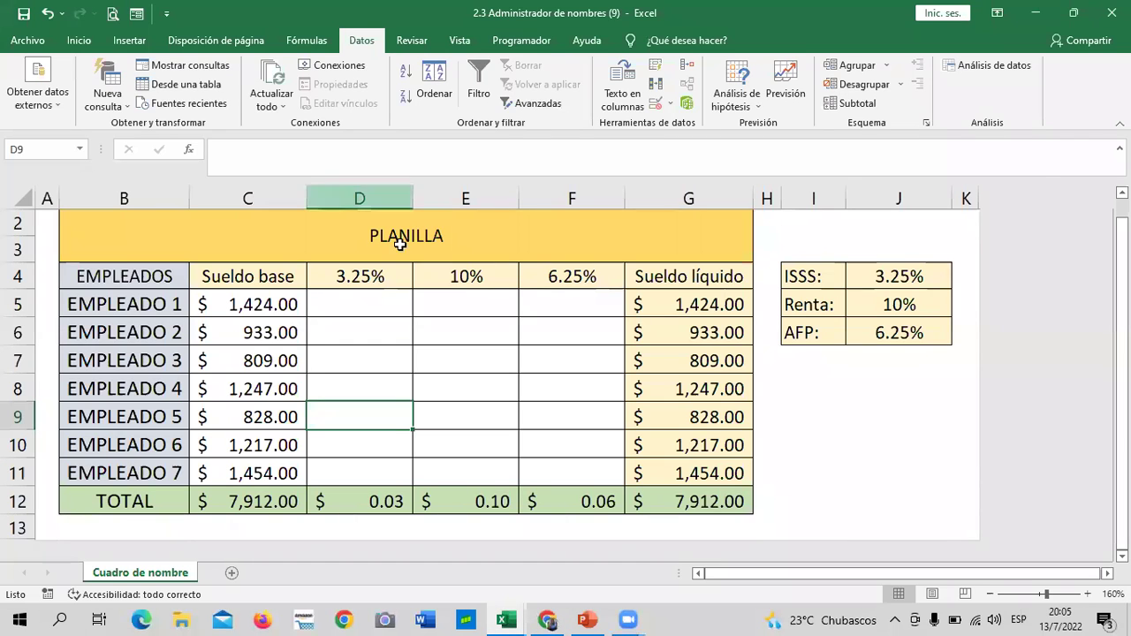
key("alt+u")
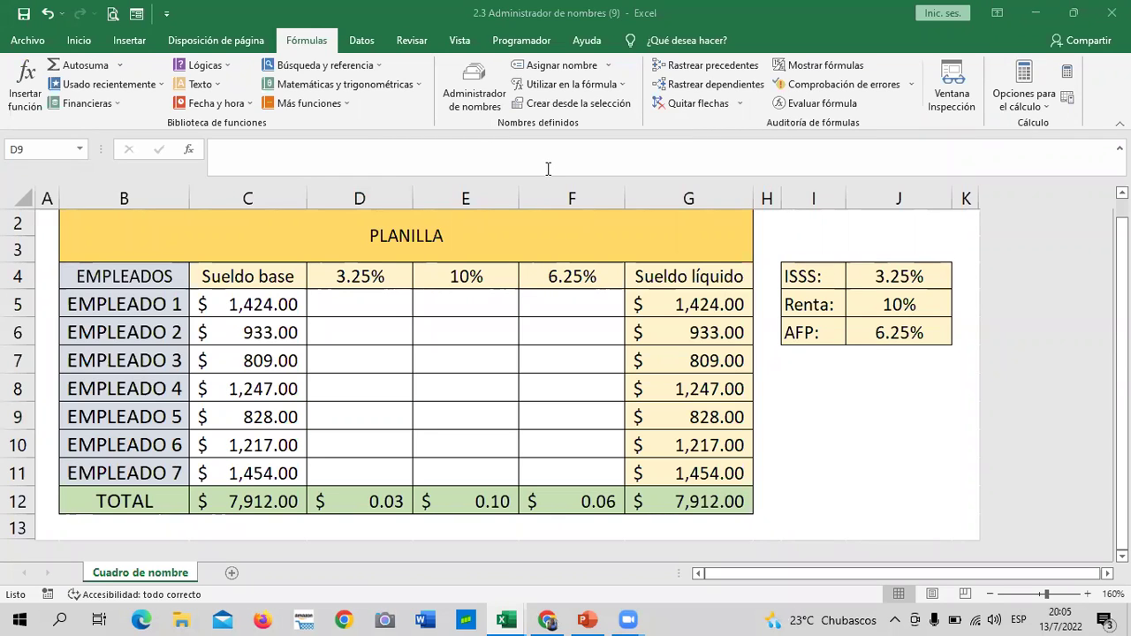
left_click(466, 88)
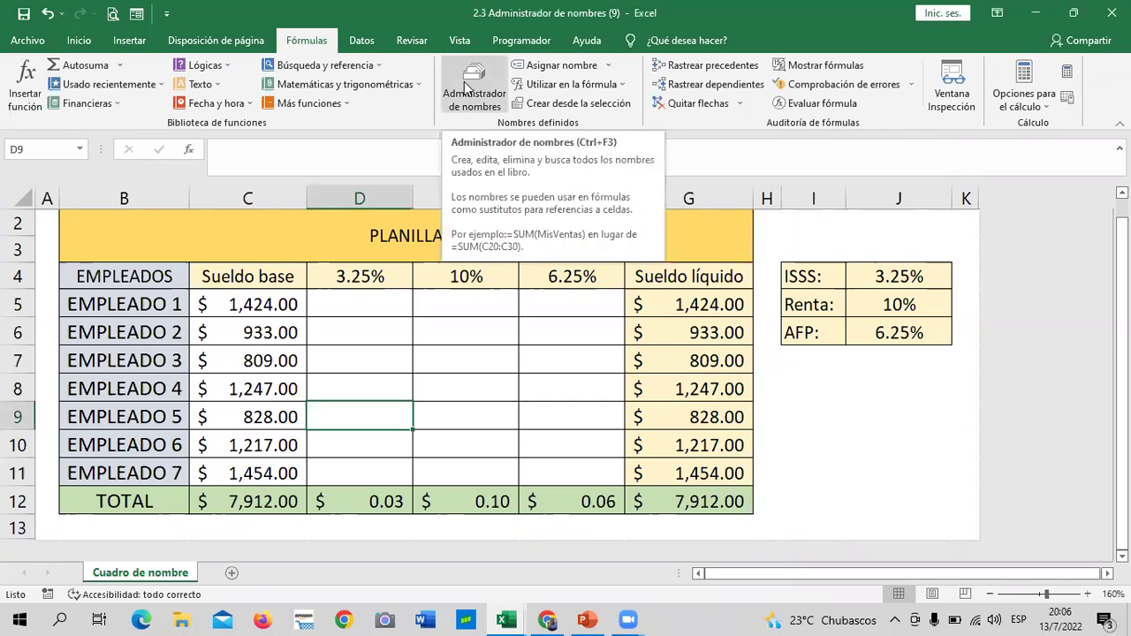
Delete the sueldo_base name (C5:C11) in the Name Manager, leaving no defined names.
left_click(467, 88)
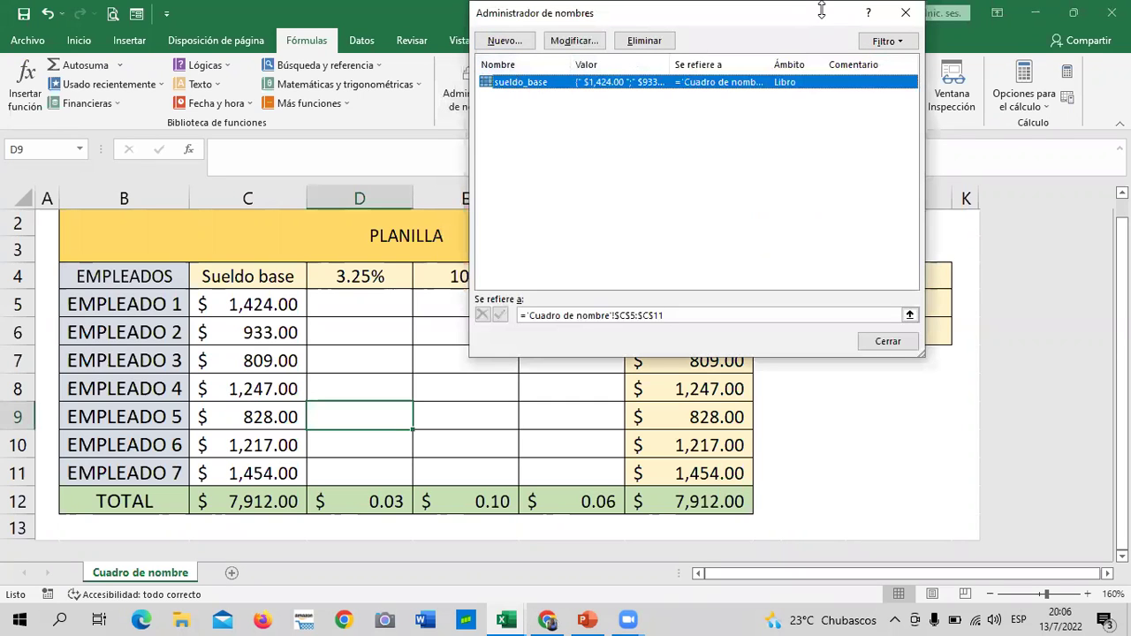
left_click_drag(805, 17, 796, 107)
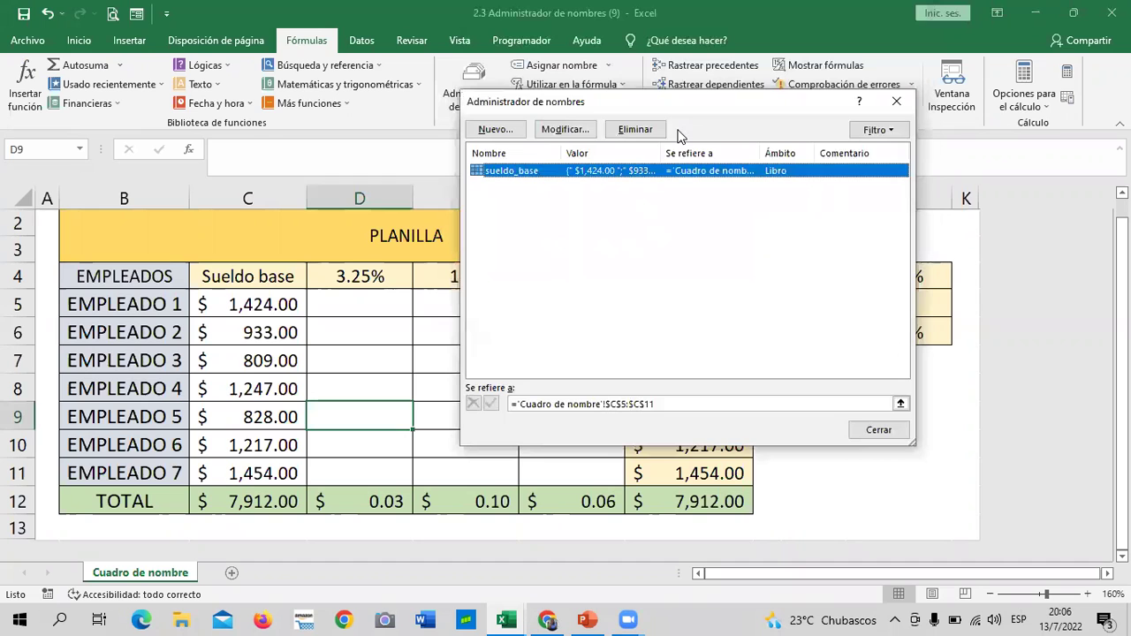
left_click(492, 130)
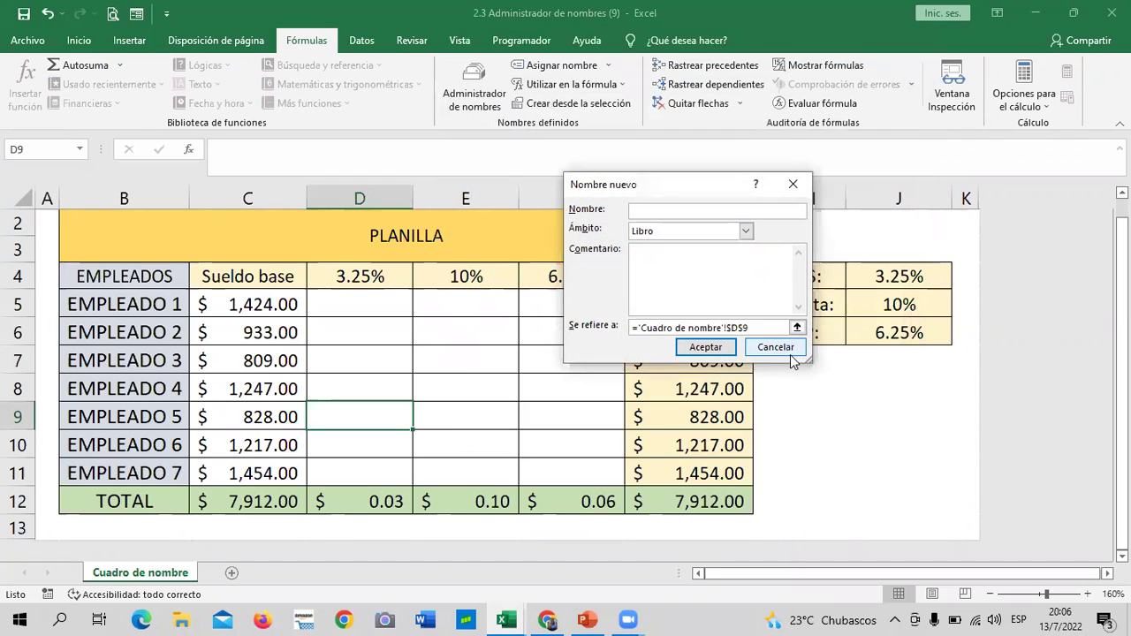
left_click(790, 351)
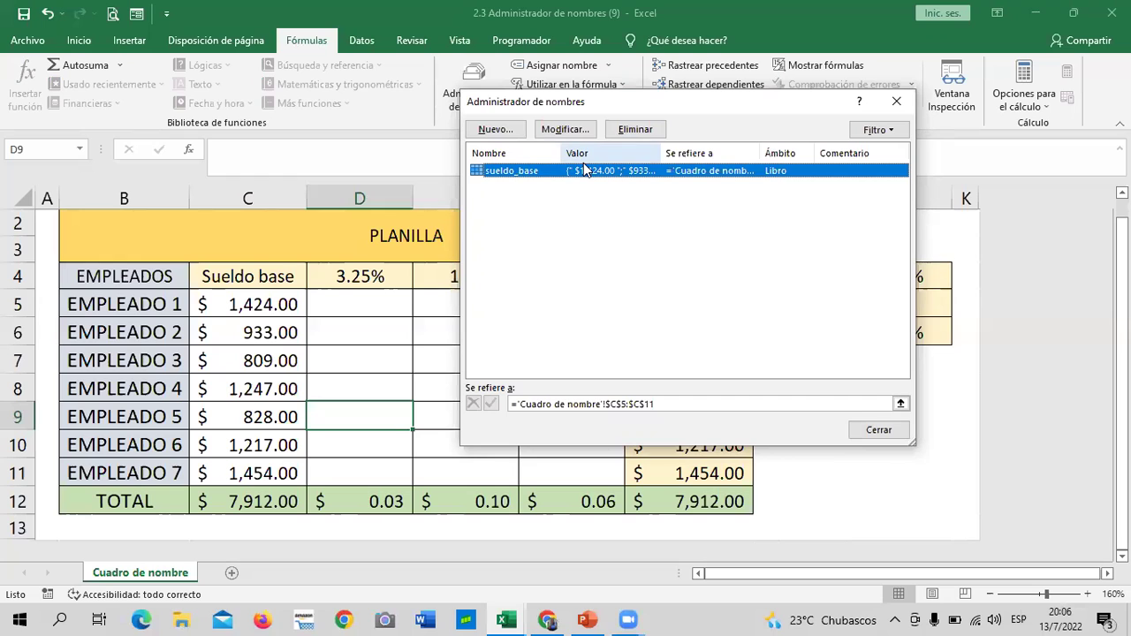
left_click(647, 228)
left_click(617, 170)
left_click(632, 132)
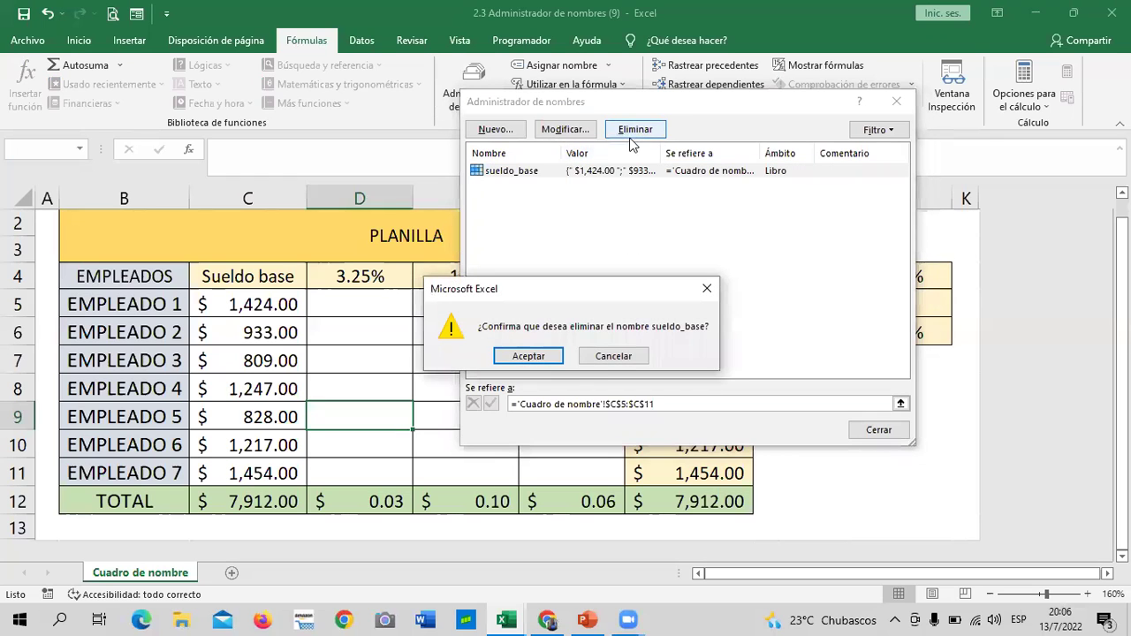
left_click(529, 356)
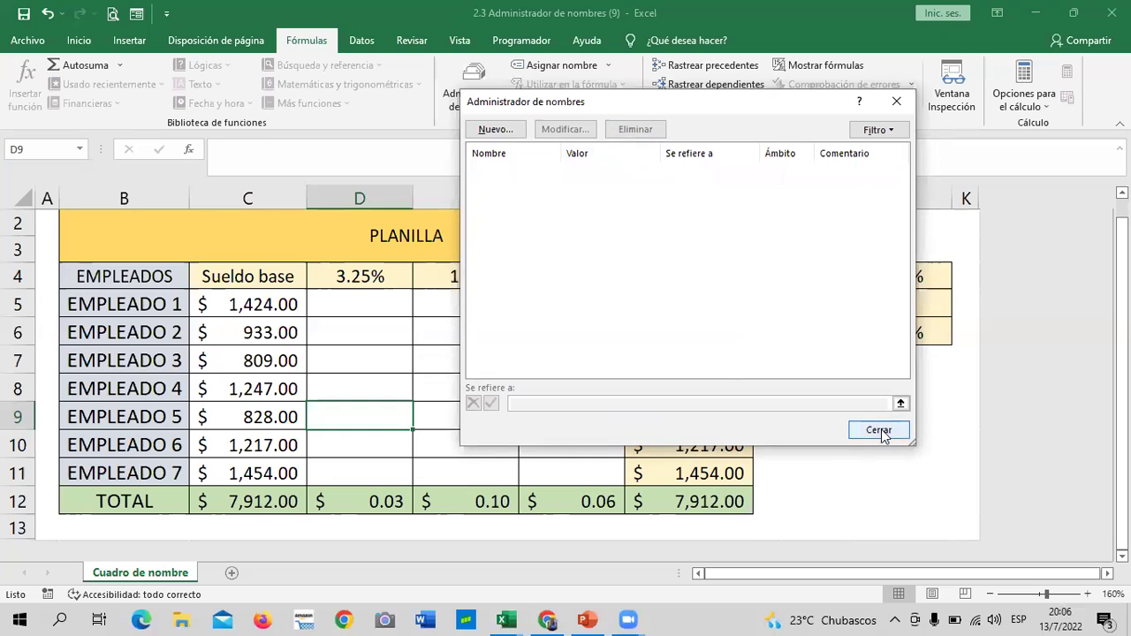
left_click(880, 432)
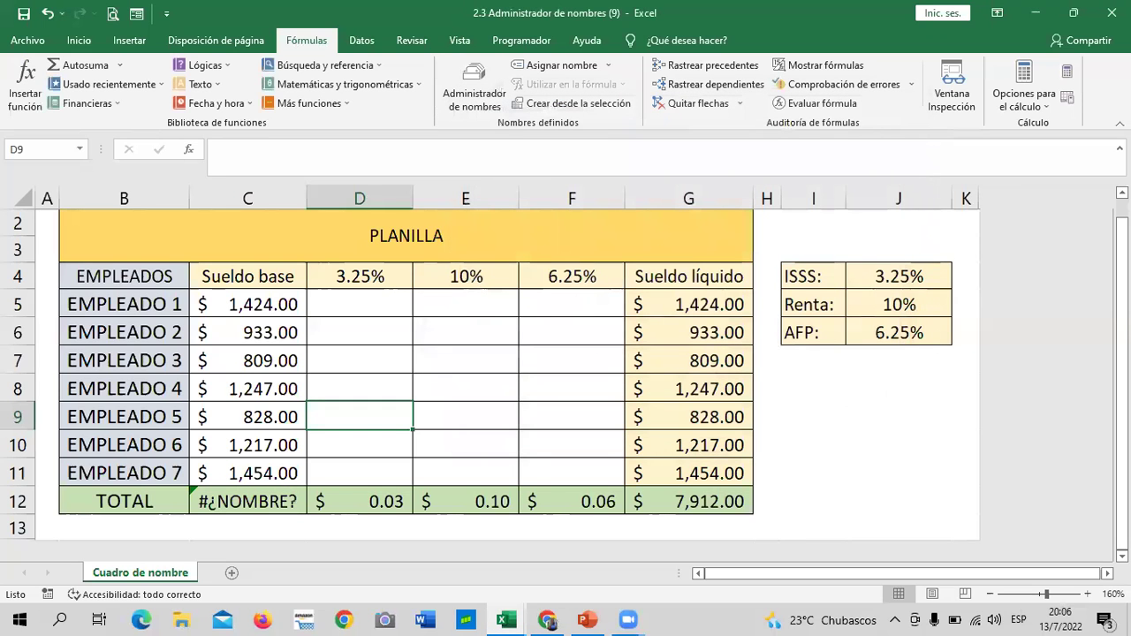
Cancel the unfinished Nombre nuevo entry and select the #¿NOMBRE? total in C12.
left_click(557, 71)
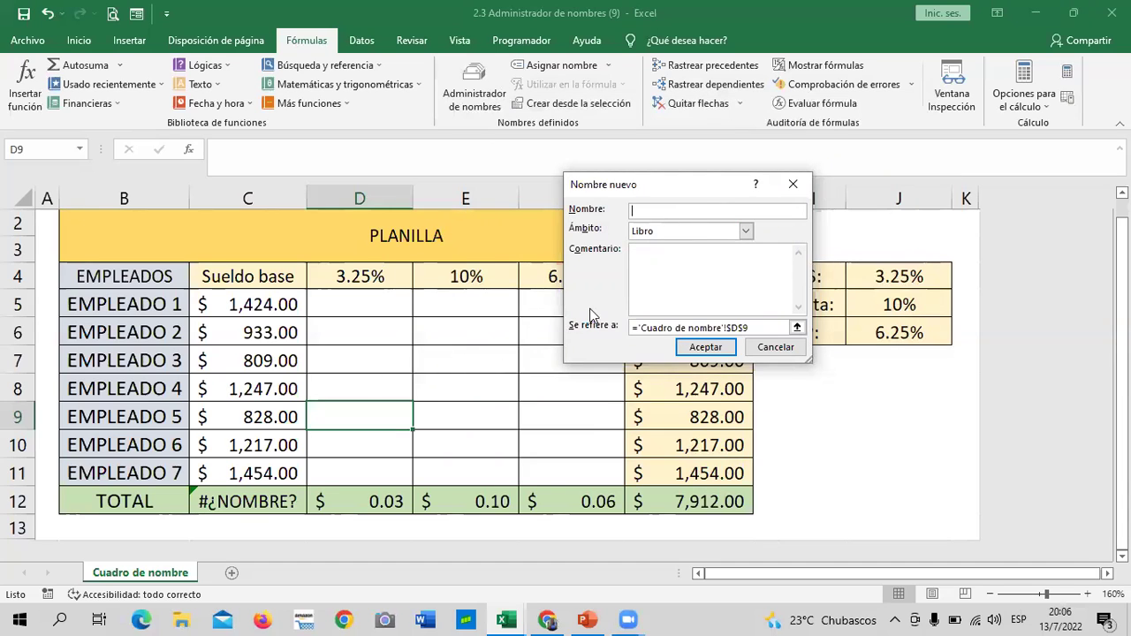
left_click(785, 349)
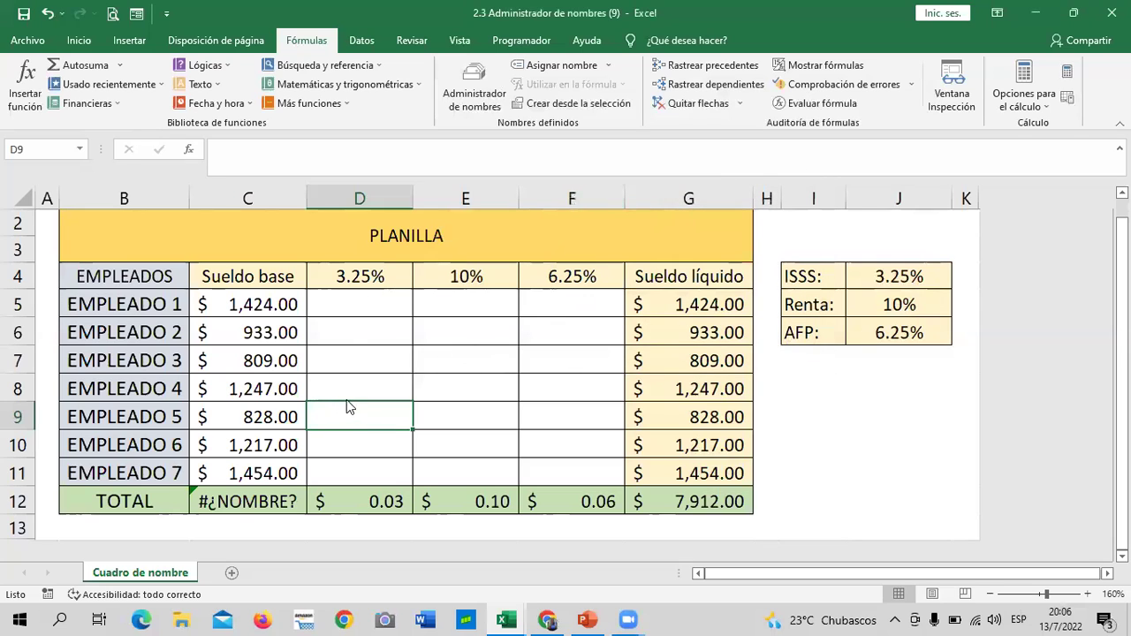
left_click(390, 378)
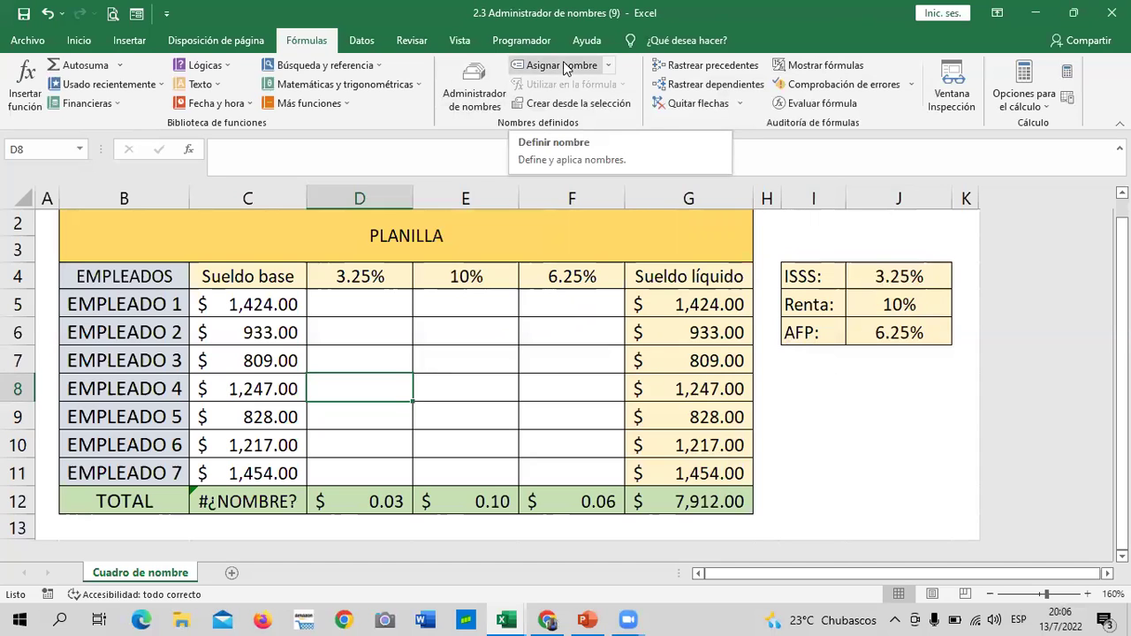
left_click(378, 419)
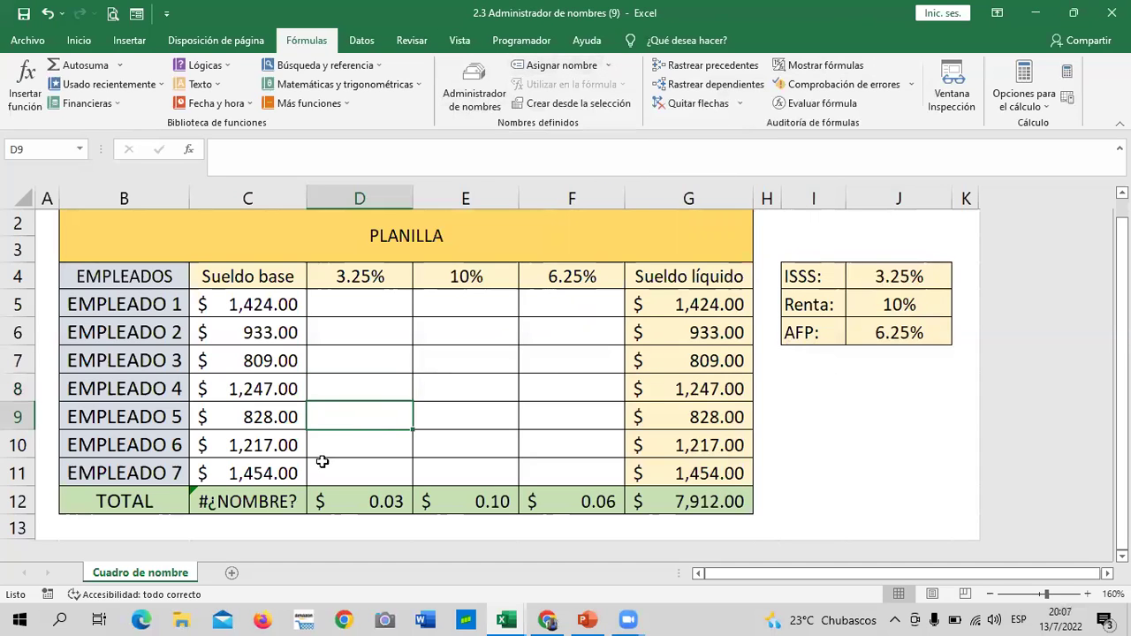
left_click(255, 502)
Clear the broken =SUMA(sueldo_base) formula from C12.
key("Delete")
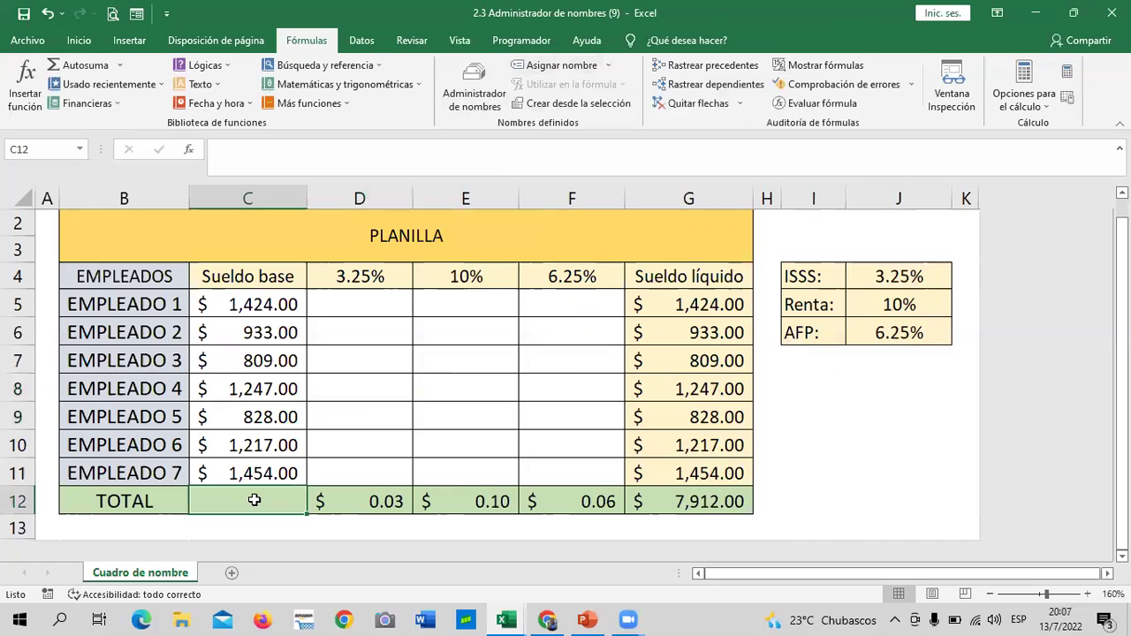
left_click_drag(375, 414, 375, 395)
left_click(387, 321)
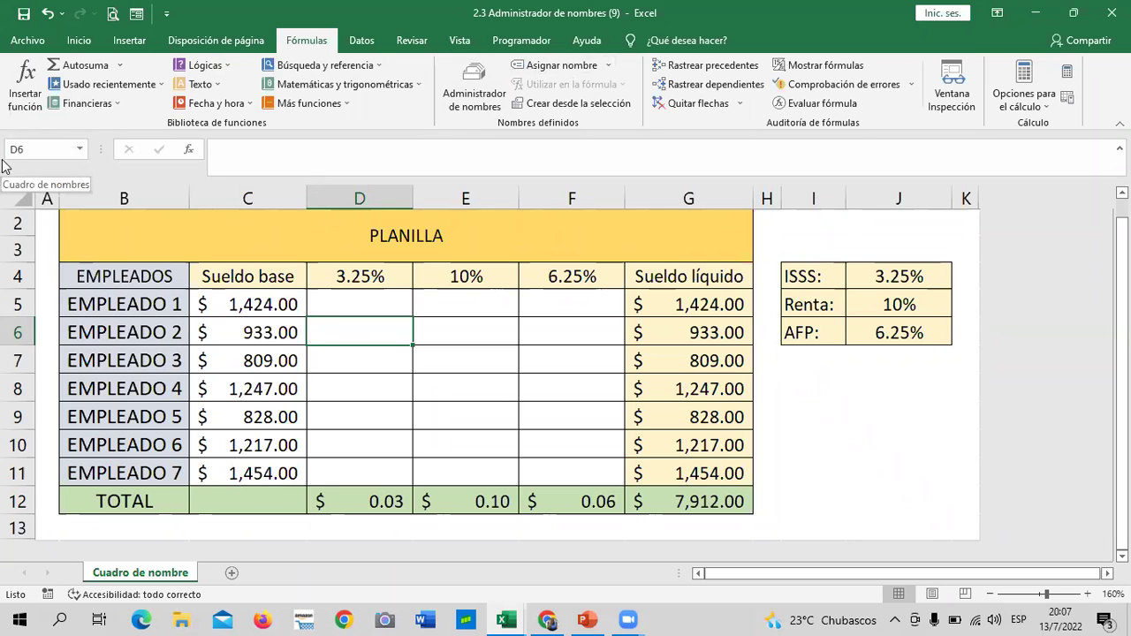
left_click(422, 447)
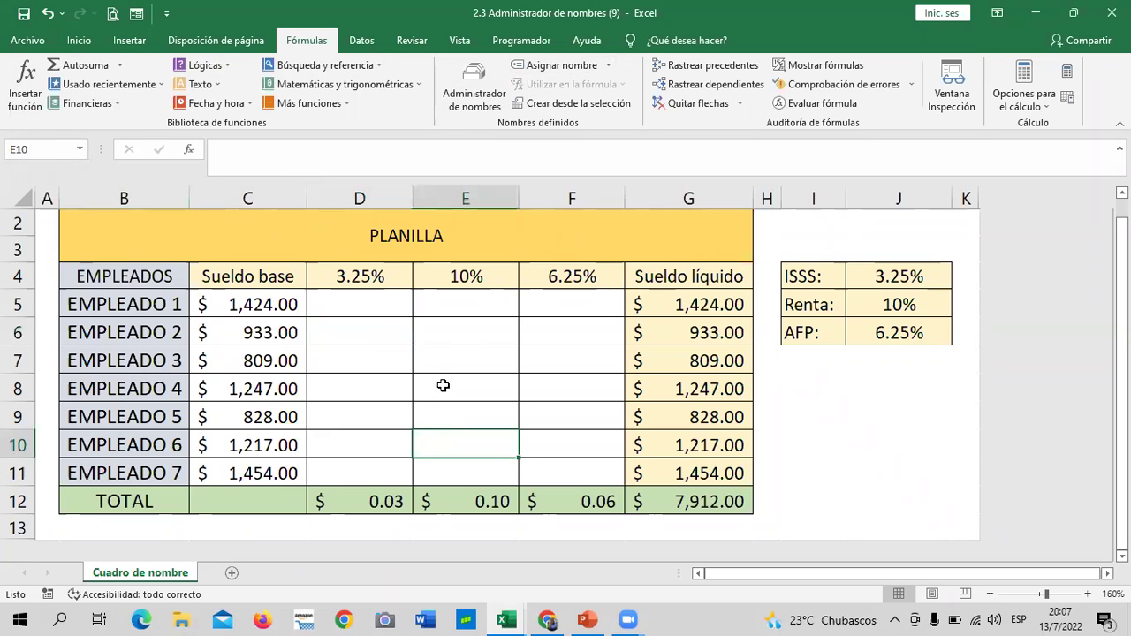
left_click(464, 309)
left_click(452, 377)
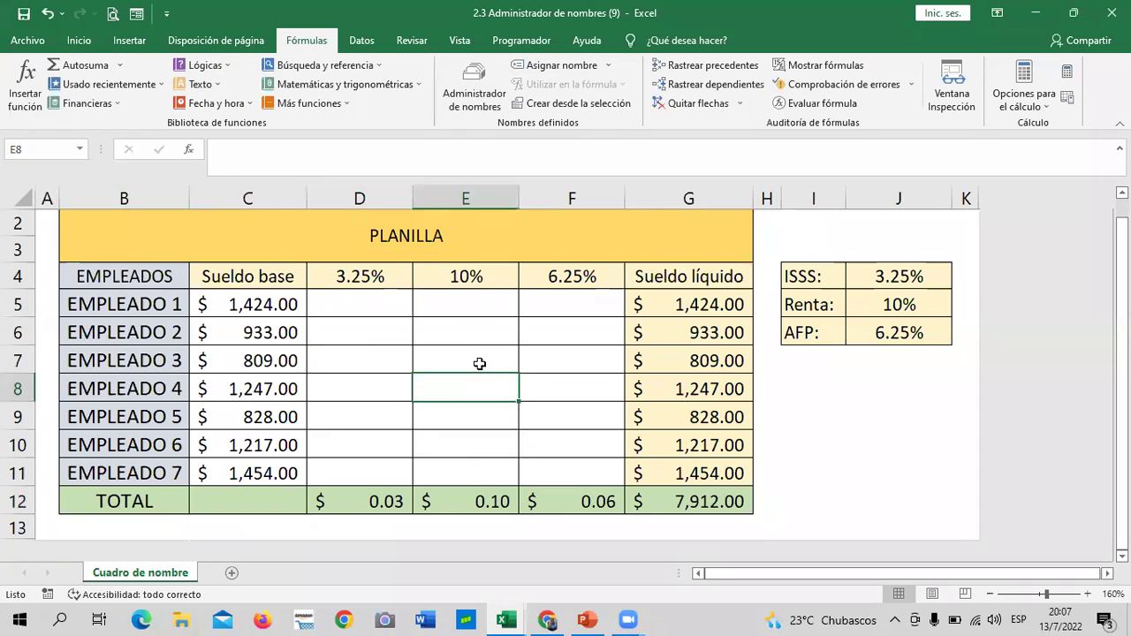
left_click(534, 350)
left_click(572, 304)
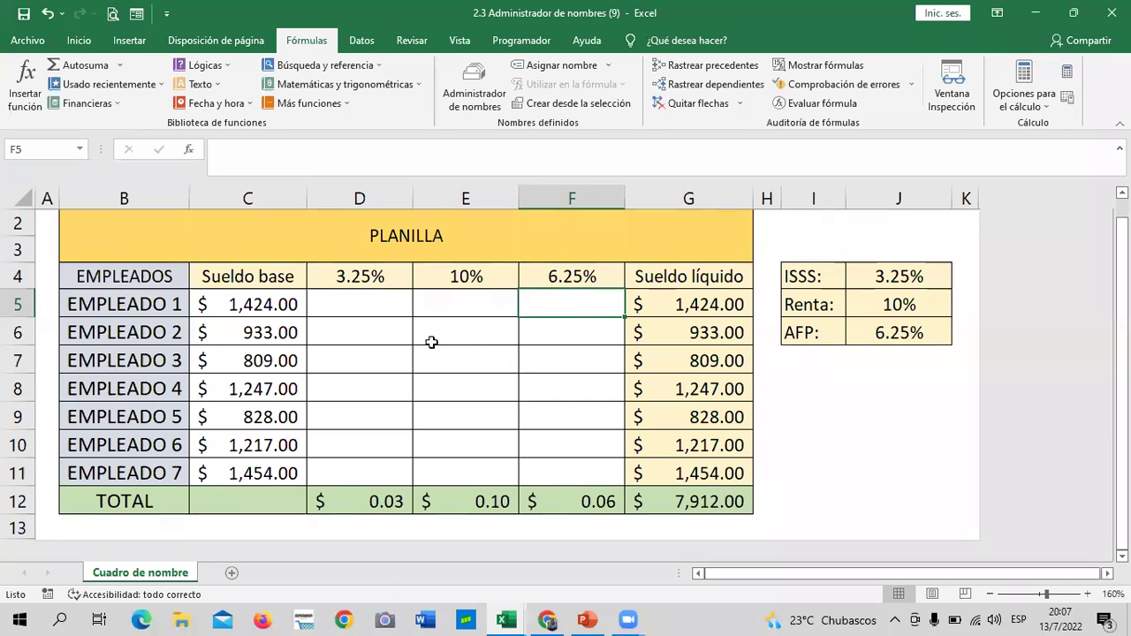
left_click(354, 302)
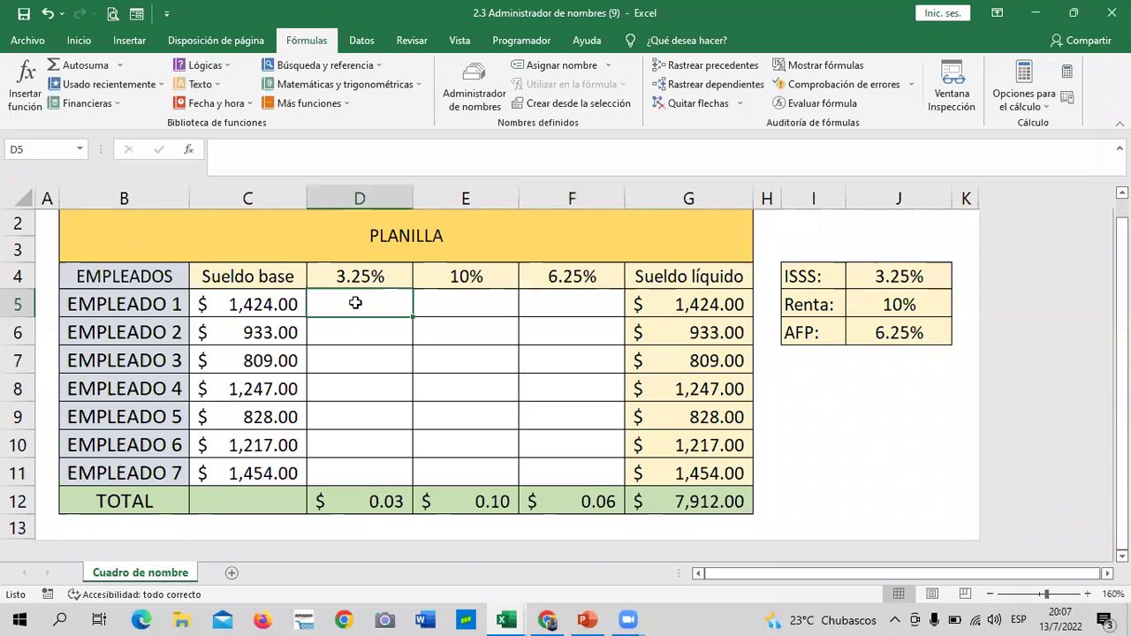
Select the salary range C5:C11 and empty the Name Box for a new name.
left_click_drag(275, 302, 280, 466)
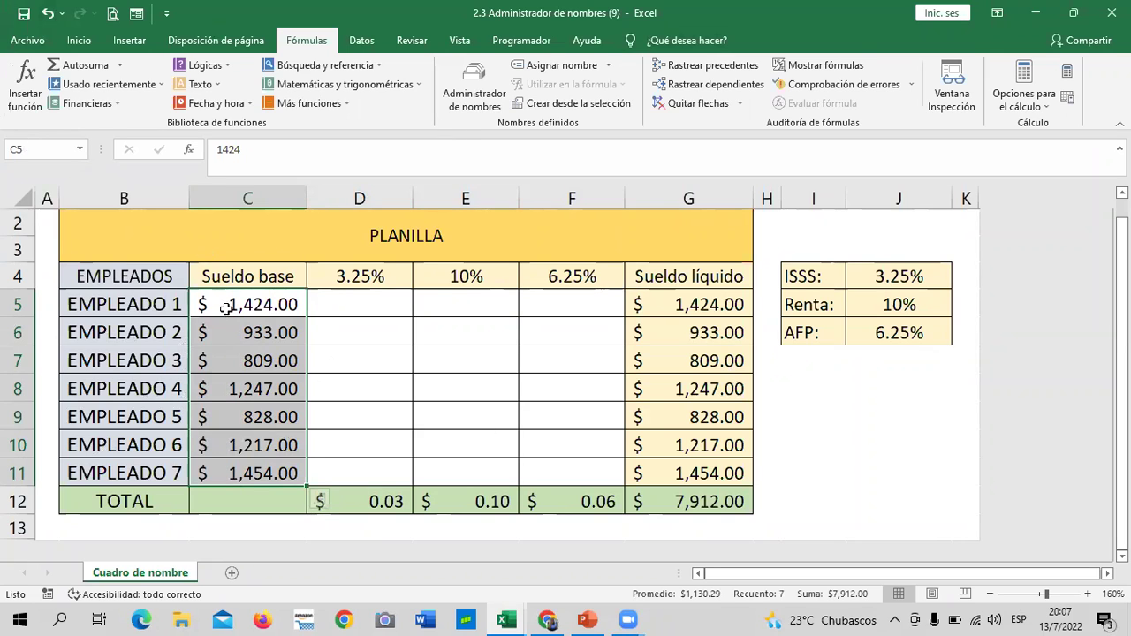
left_click(68, 149)
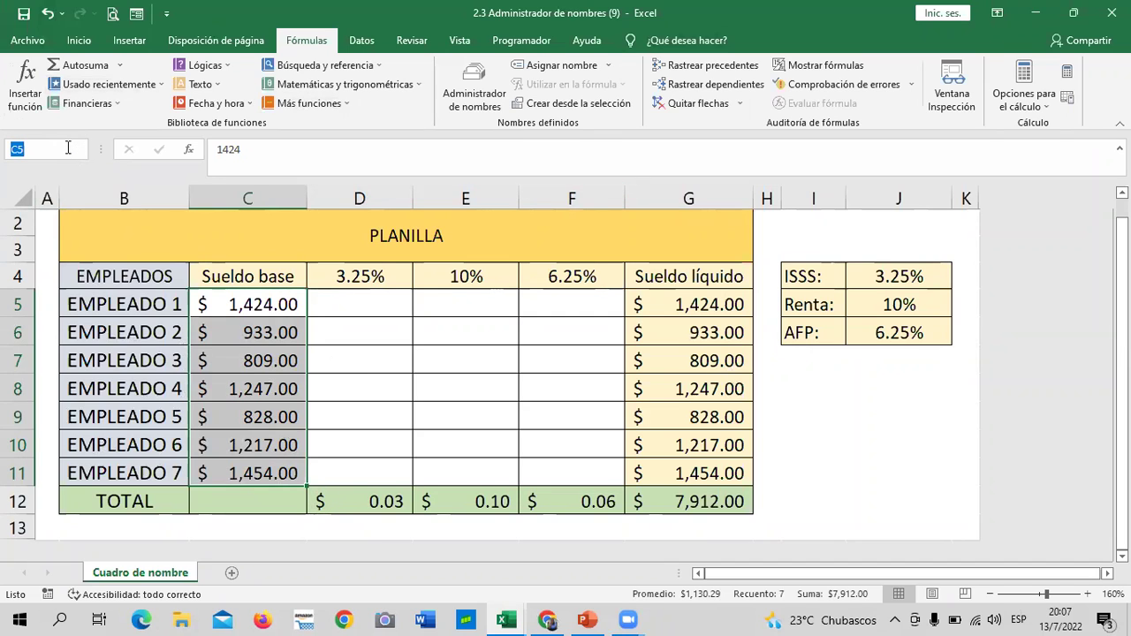
key("BackSpace")
Enter Sueldo_base in the Name Box as the name for C5:C11.
type("ueldo_")
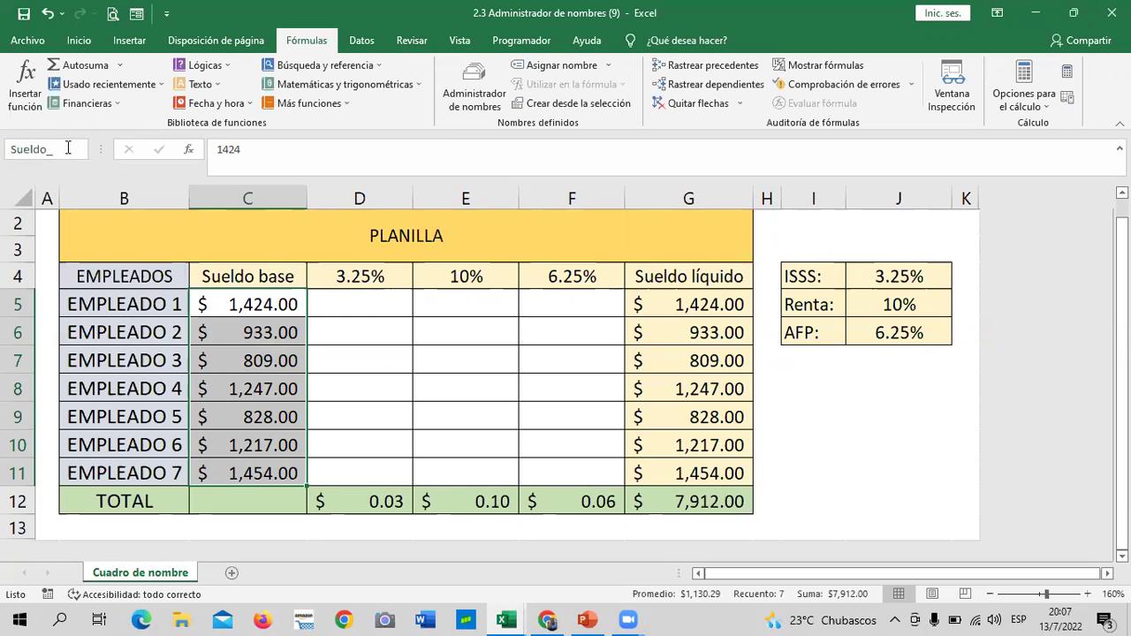
type("ase")
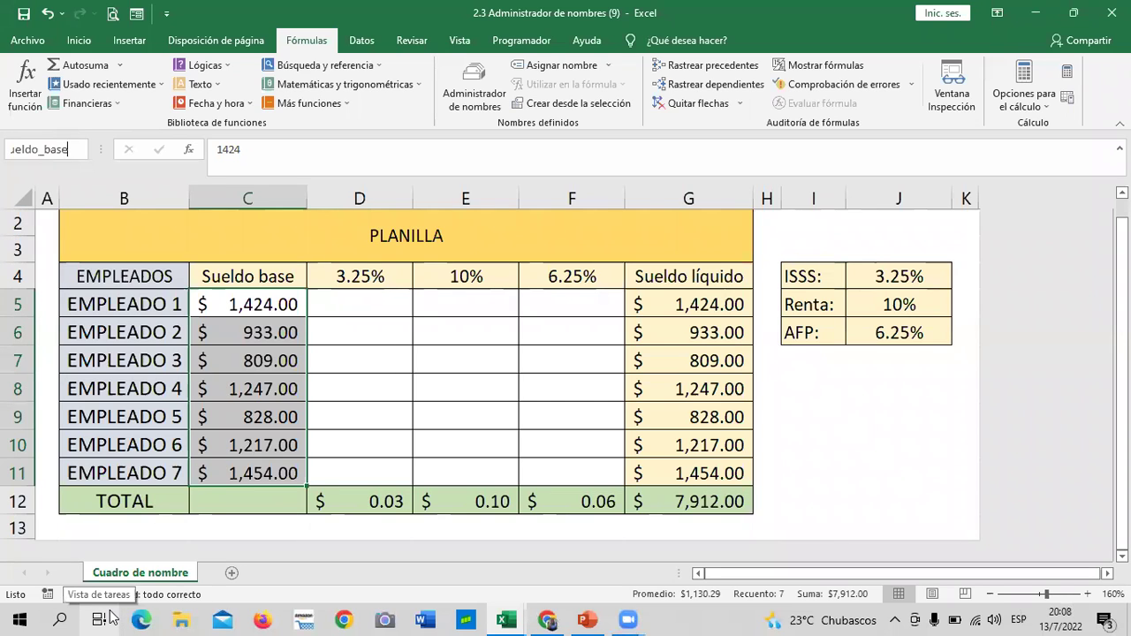
key("Return")
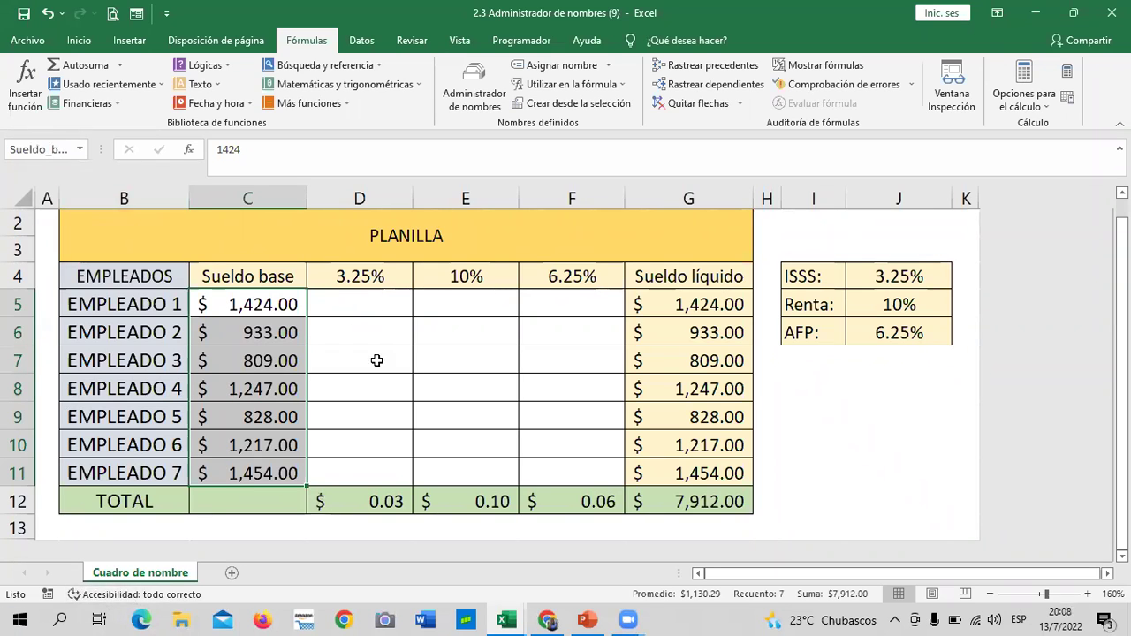
left_click(406, 412)
left_click(240, 300)
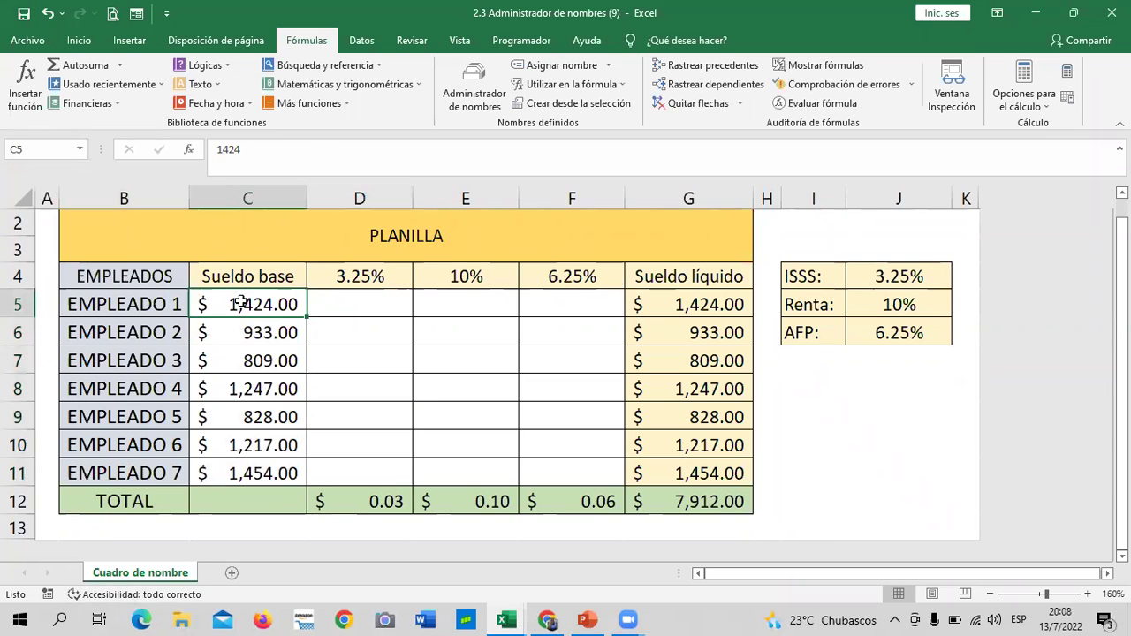
left_click(235, 332)
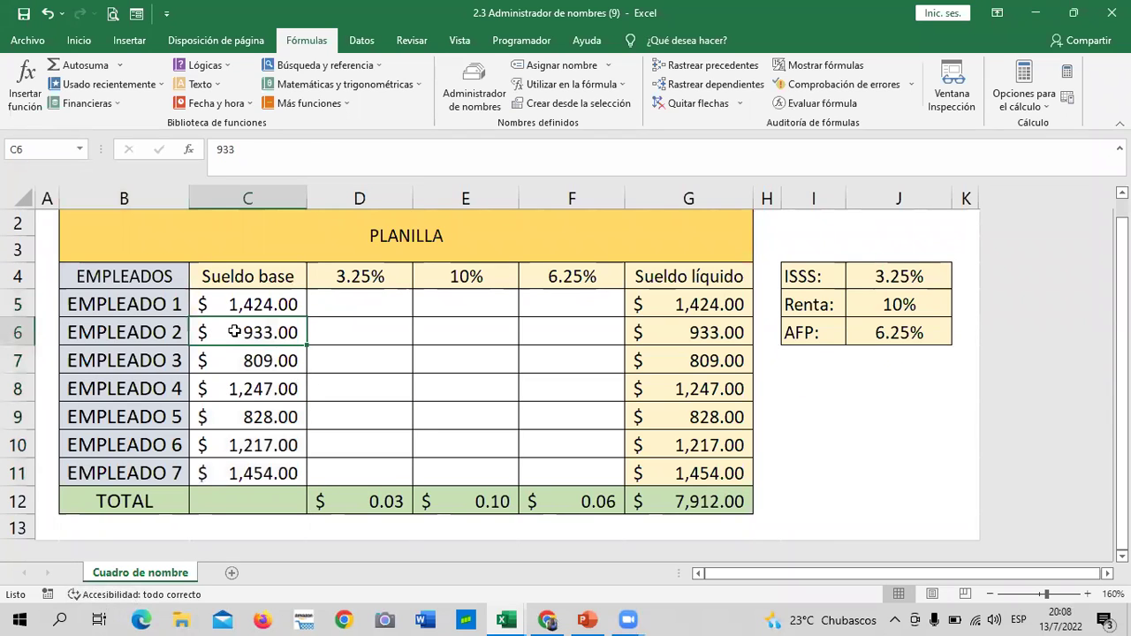
left_click(229, 386)
left_click(429, 419)
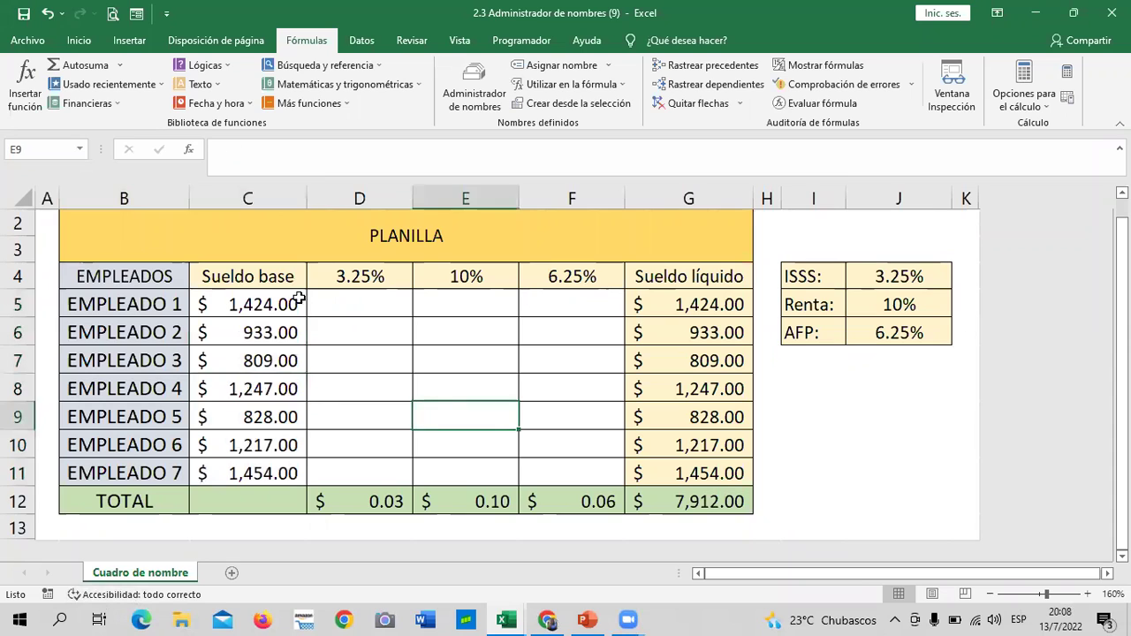
left_click_drag(298, 301, 294, 473)
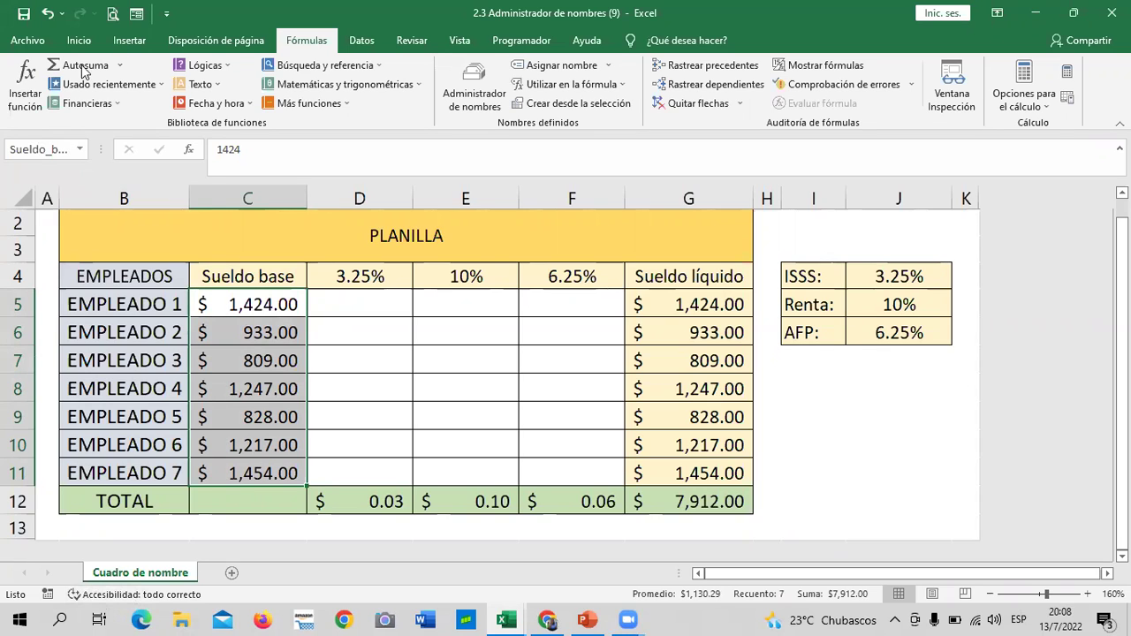
left_click(342, 317)
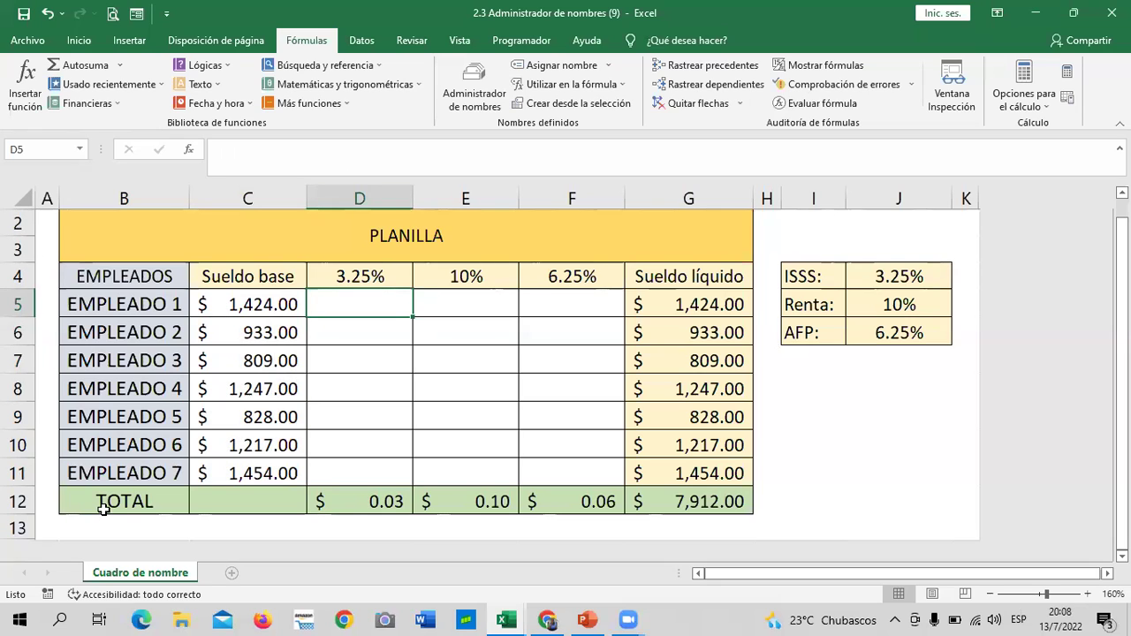
Insert a blank Hoja1 sheet and select B3:B16 with the Name Box active.
key("shift+F11")
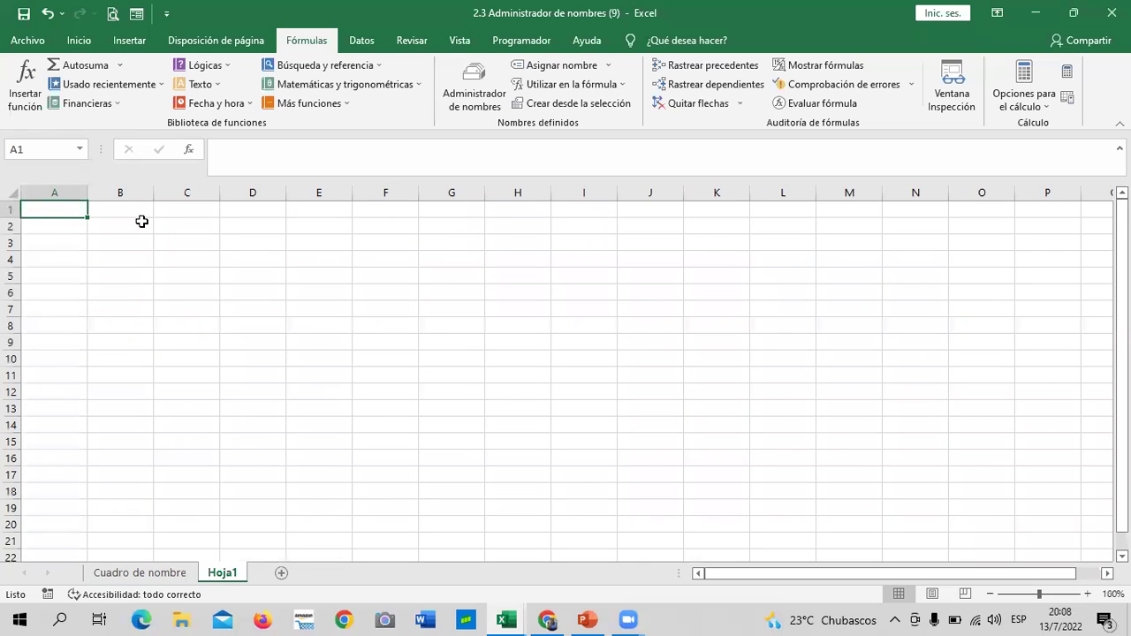
left_click_drag(132, 241, 152, 456)
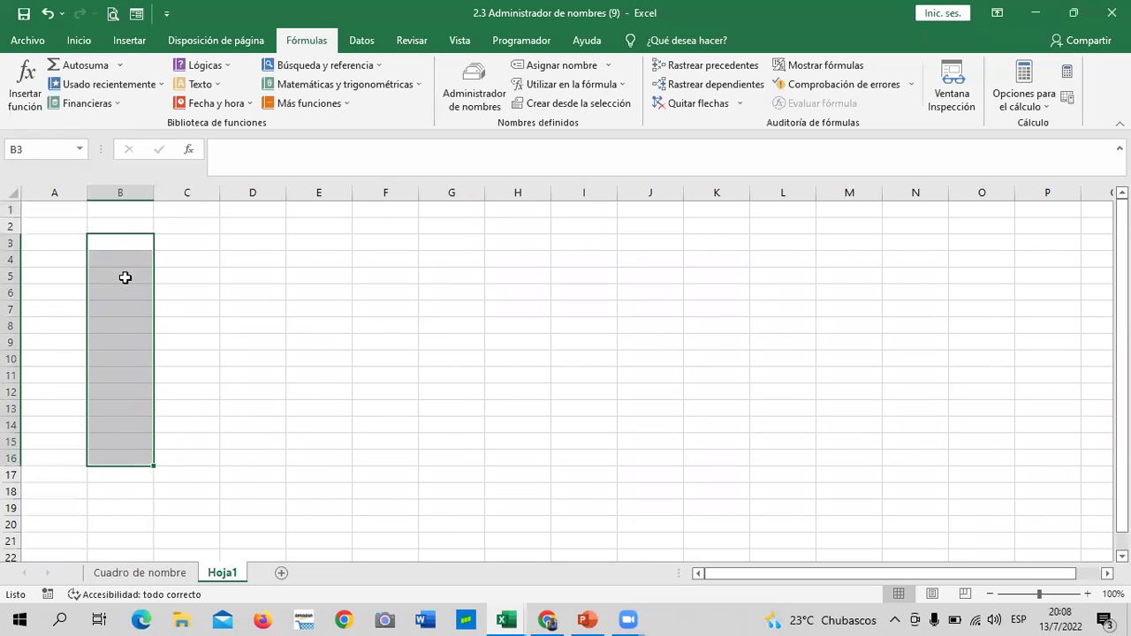
left_click(53, 149)
Go back to the Cuadro de nombre payroll sheet.
left_click(414, 423)
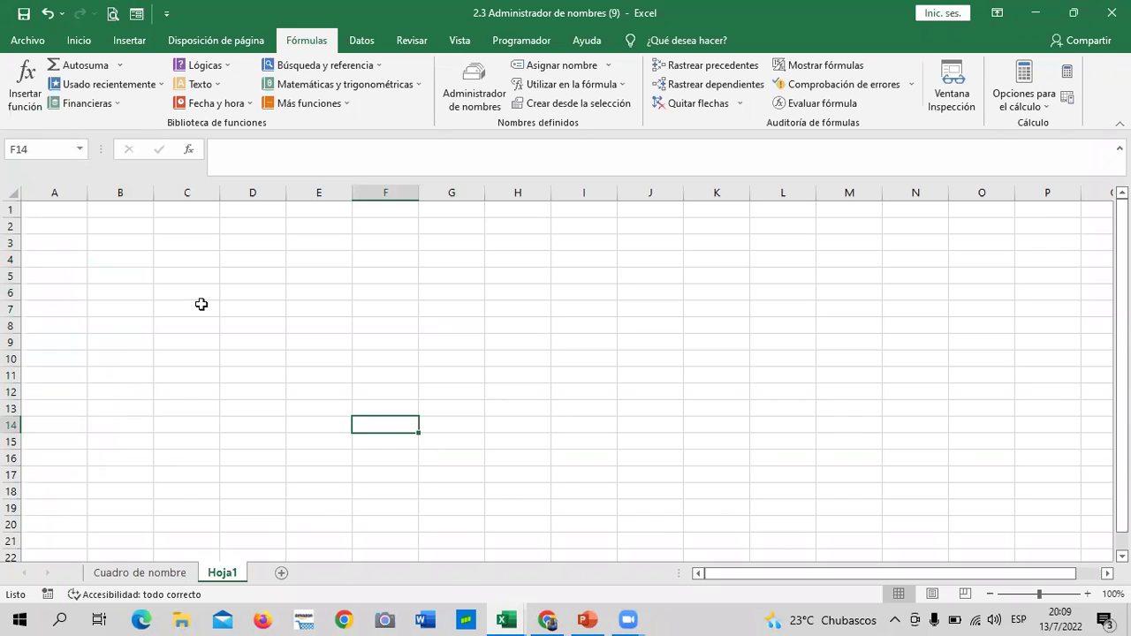
left_click(196, 241)
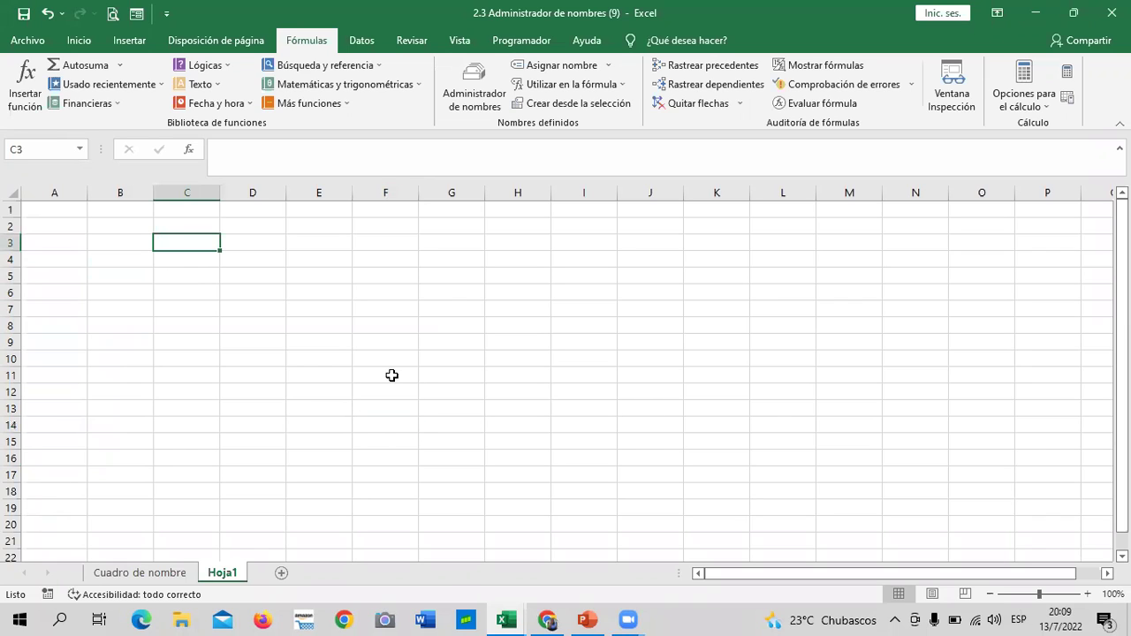
left_click(176, 573)
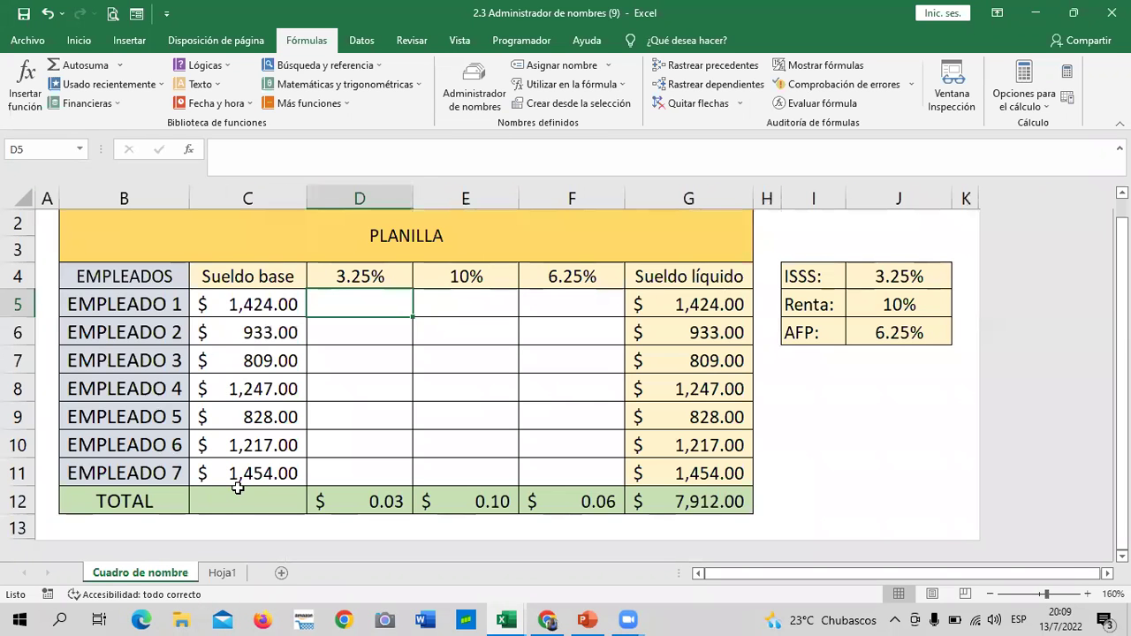
Reselect C5:C11 to check the Sueldo_base name, then return to the Inglés Corporativo lesson.
scroll(234, 291, "up", 1)
left_click(234, 301)
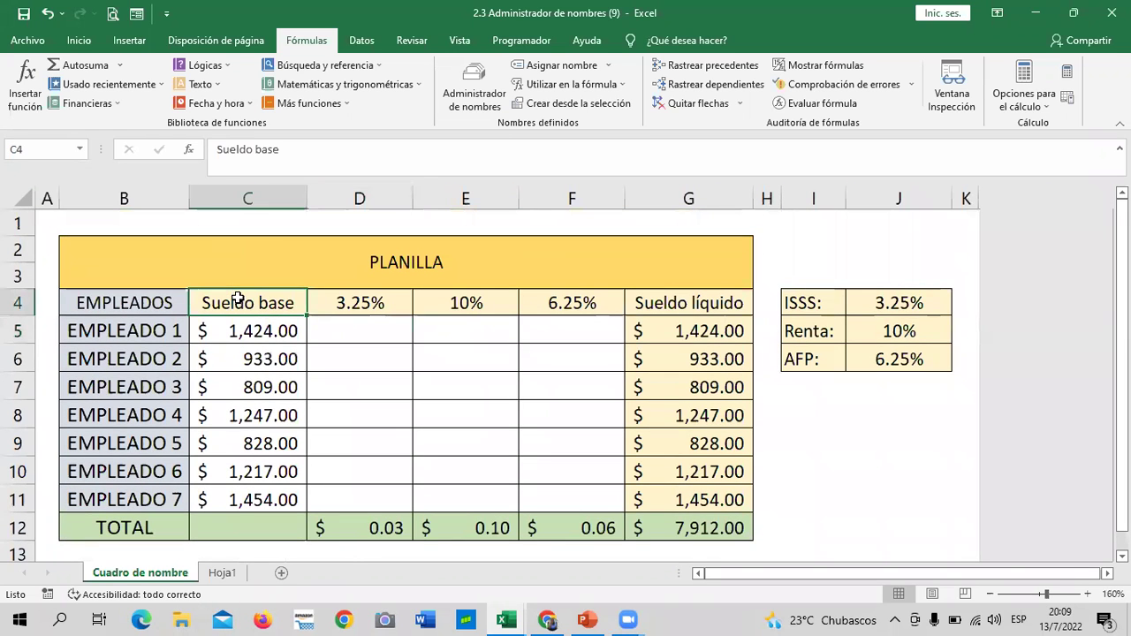
left_click_drag(248, 329, 257, 500)
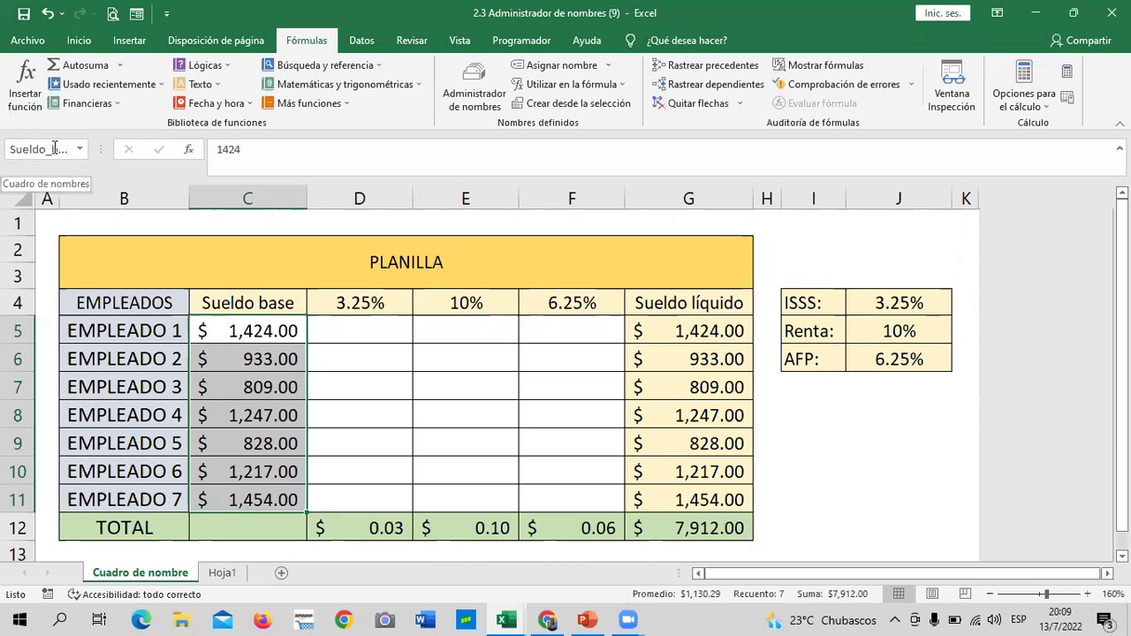
left_click(355, 332)
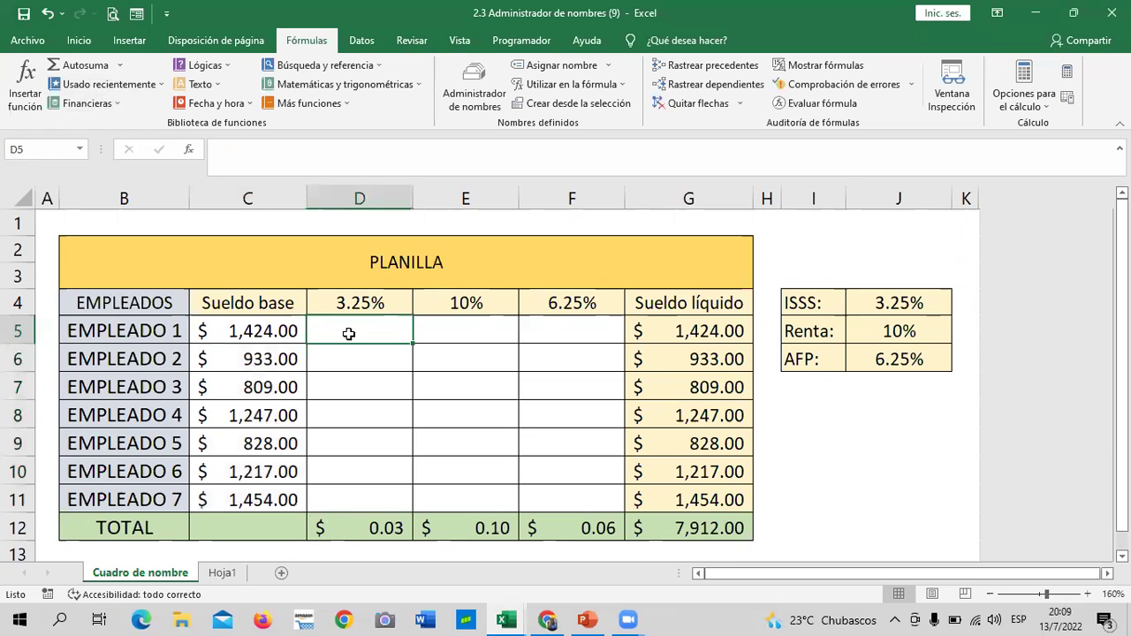
left_click(416, 393)
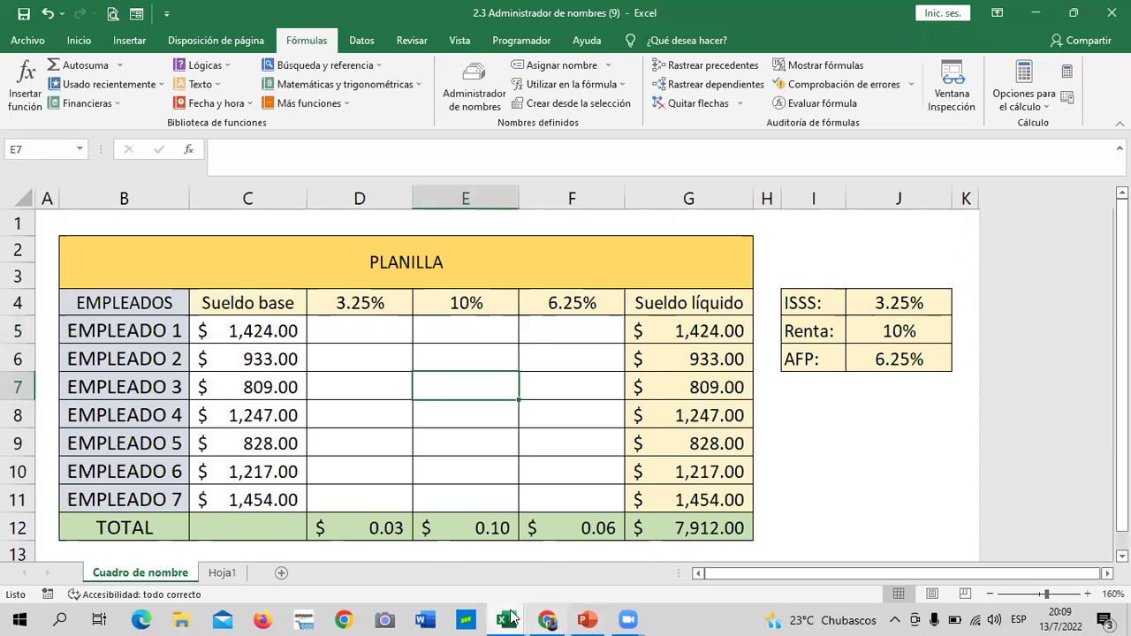
left_click(548, 617)
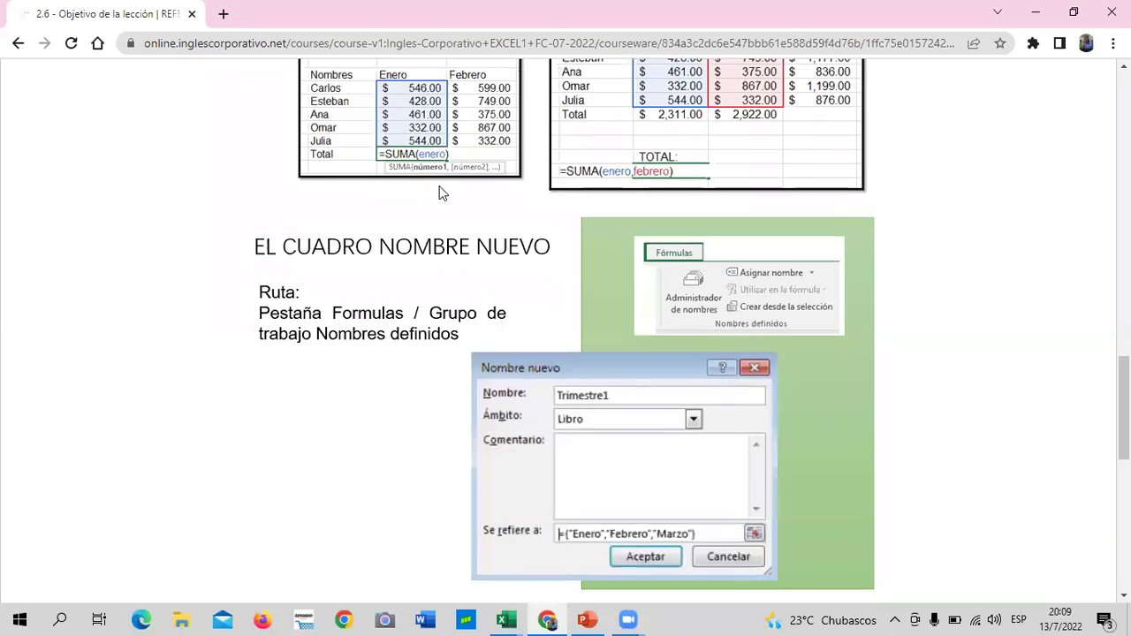
Scroll lesson 2.6 past the Nombre nuevo image to 'Creación de una constante'.
scroll(442, 189, "up", 2)
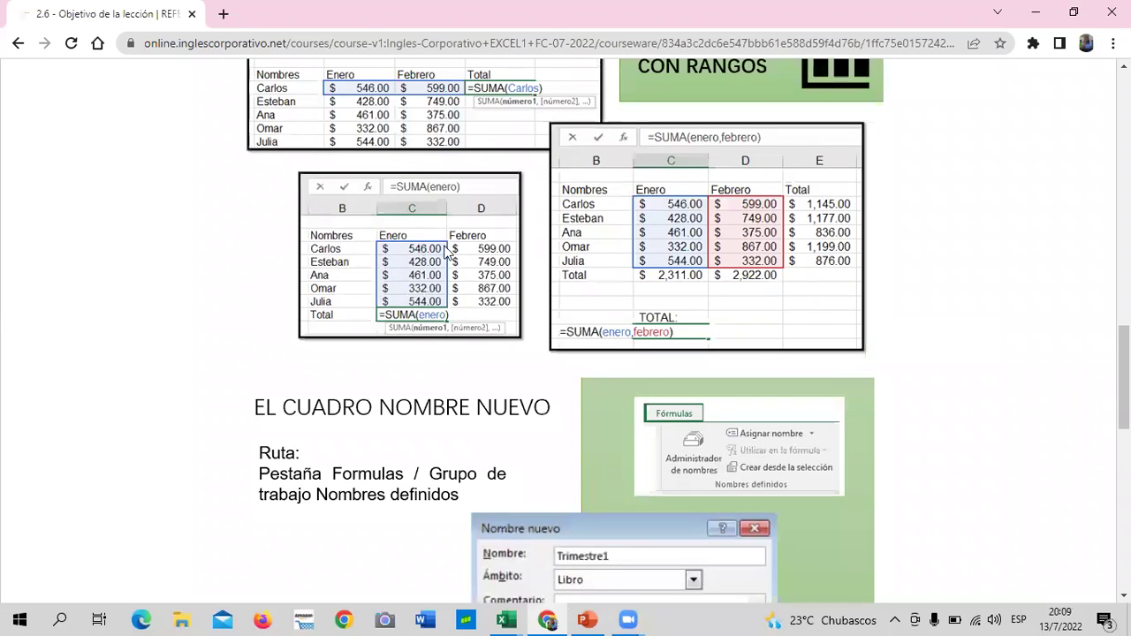
scroll(599, 239, "down", 2)
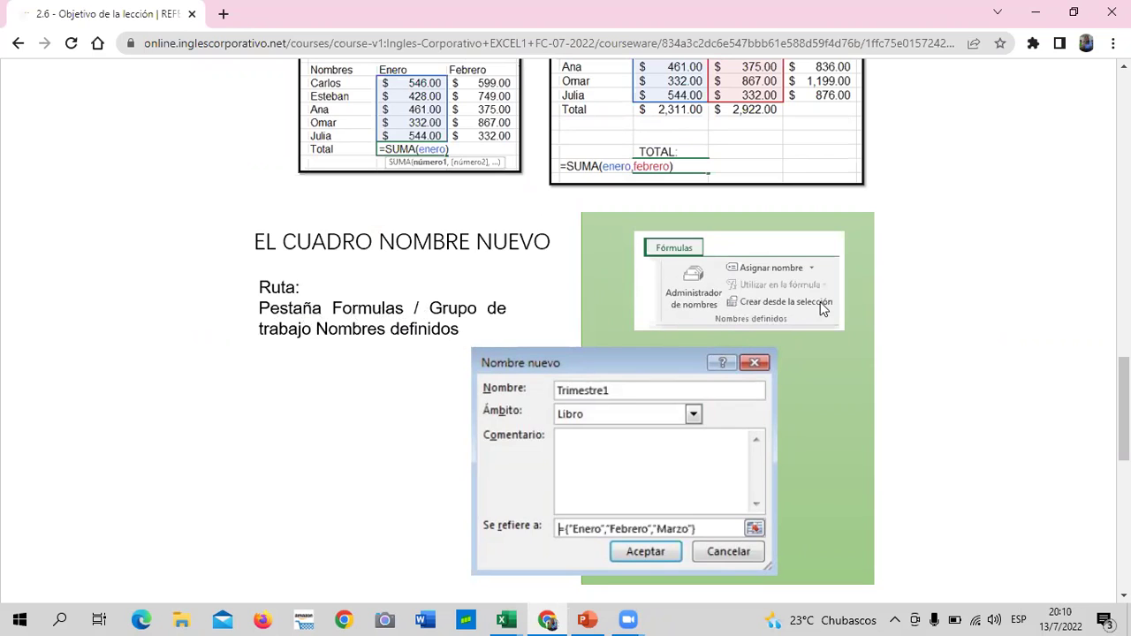
scroll(661, 364, "down", 2)
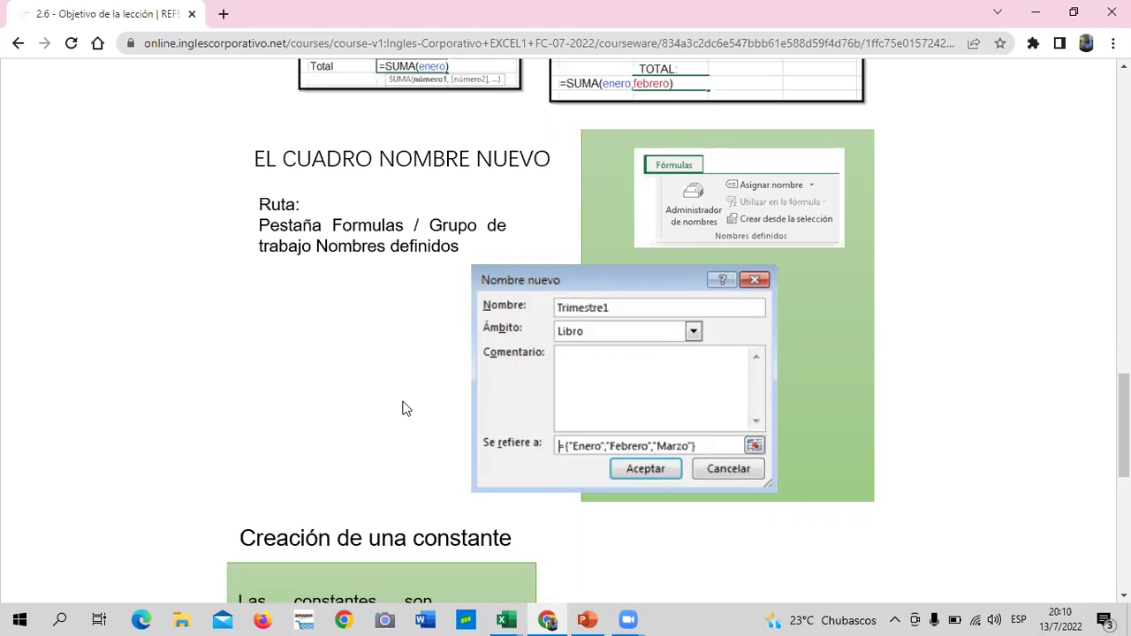
scroll(408, 409, "down", 1)
scroll(408, 409, "down", 1)
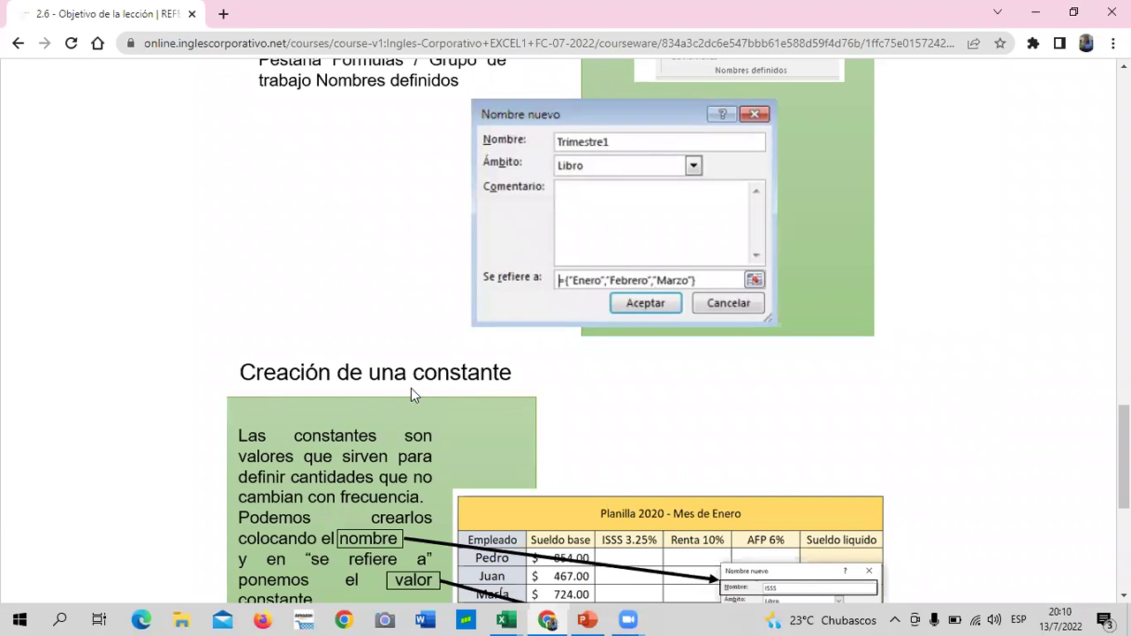
Scroll to the lesson's end, then jump back to the =SUMA(MiRango) range examples.
scroll(411, 393, "down", 1)
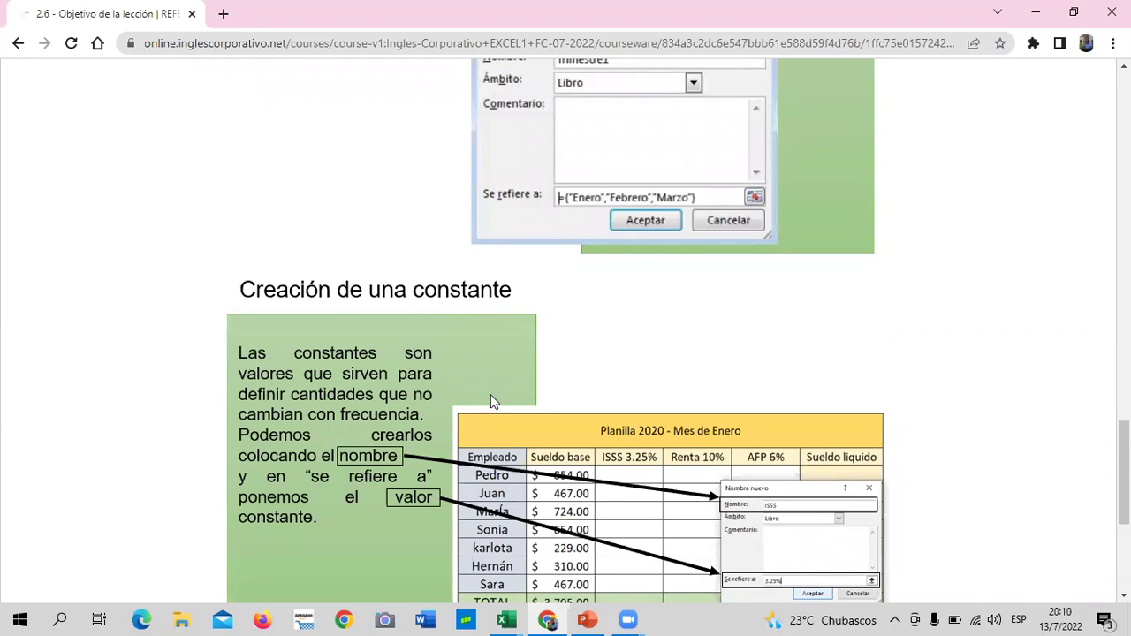
scroll(493, 398, "down", 2)
scroll(495, 407, "up", 1)
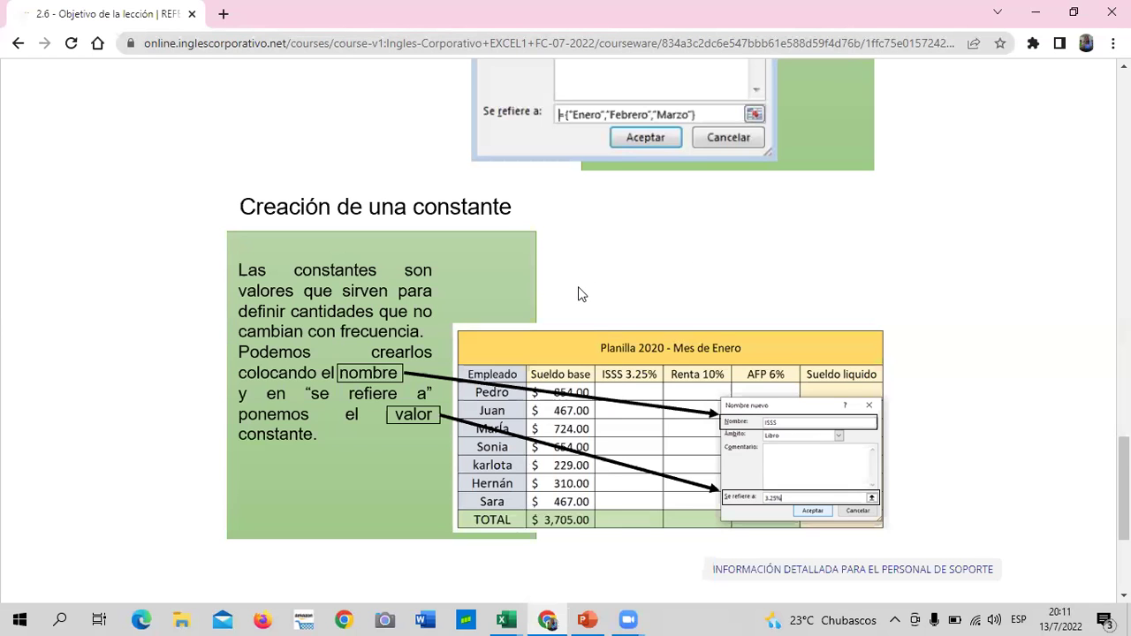
scroll(580, 292, "down", 2)
scroll(580, 292, "up", 1)
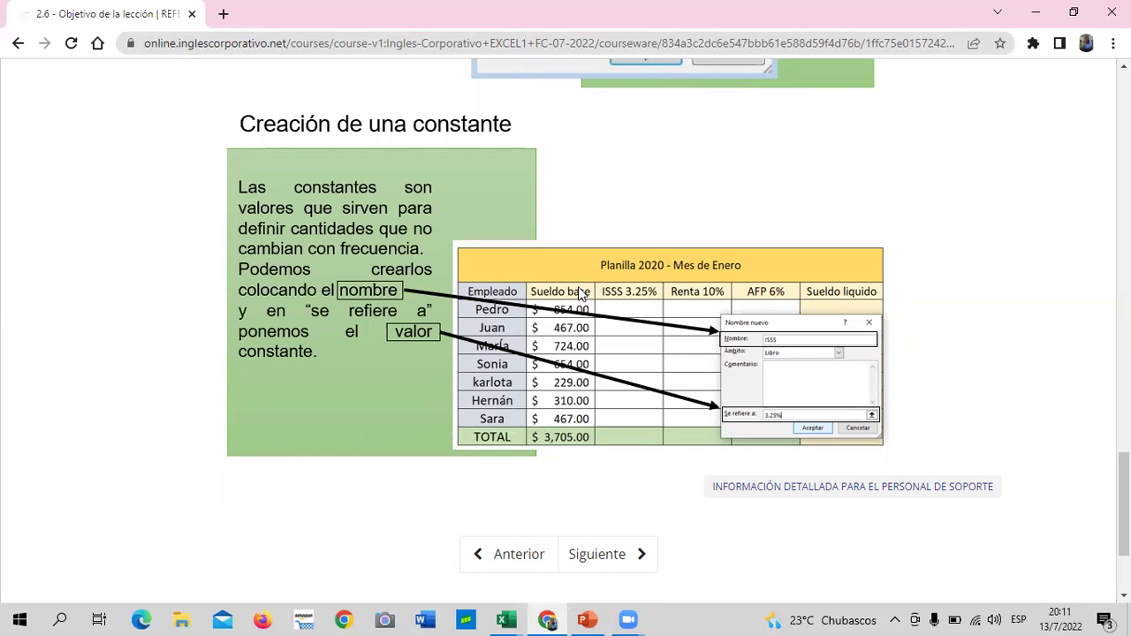
scroll(602, 371, "down", 1)
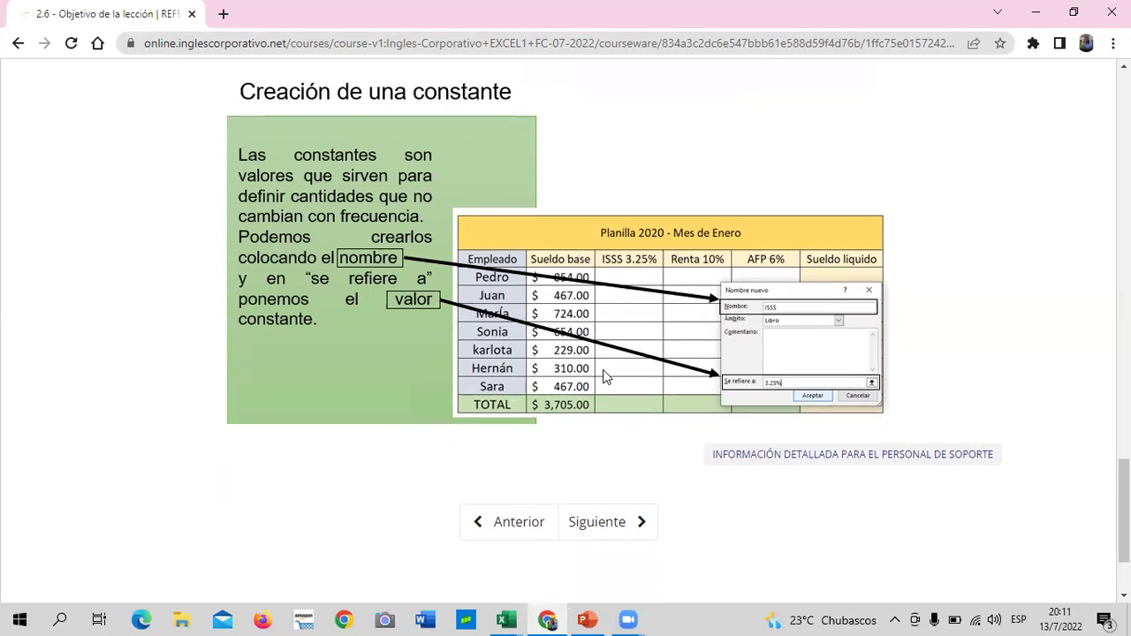
scroll(604, 375, "down", 2)
left_click(603, 382)
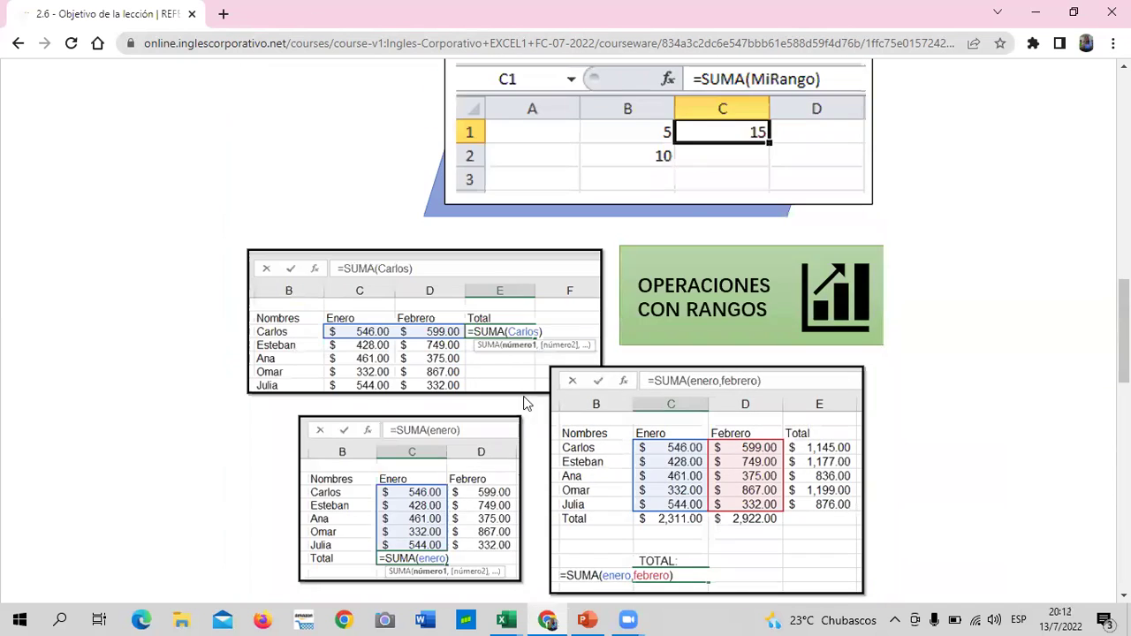
Scroll down to the closing Planilla 2020 example that names ISSS as 3.25%.
scroll(524, 403, "down", 2)
scroll(525, 412, "up", 8)
scroll(524, 414, "down", 4)
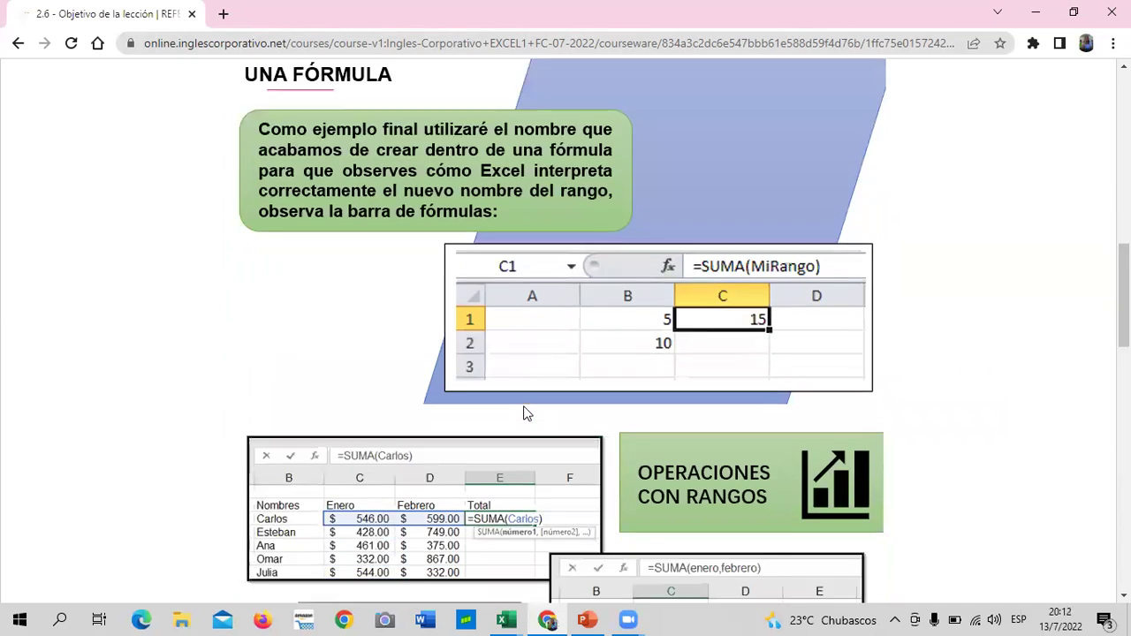
scroll(524, 414, "down", 2)
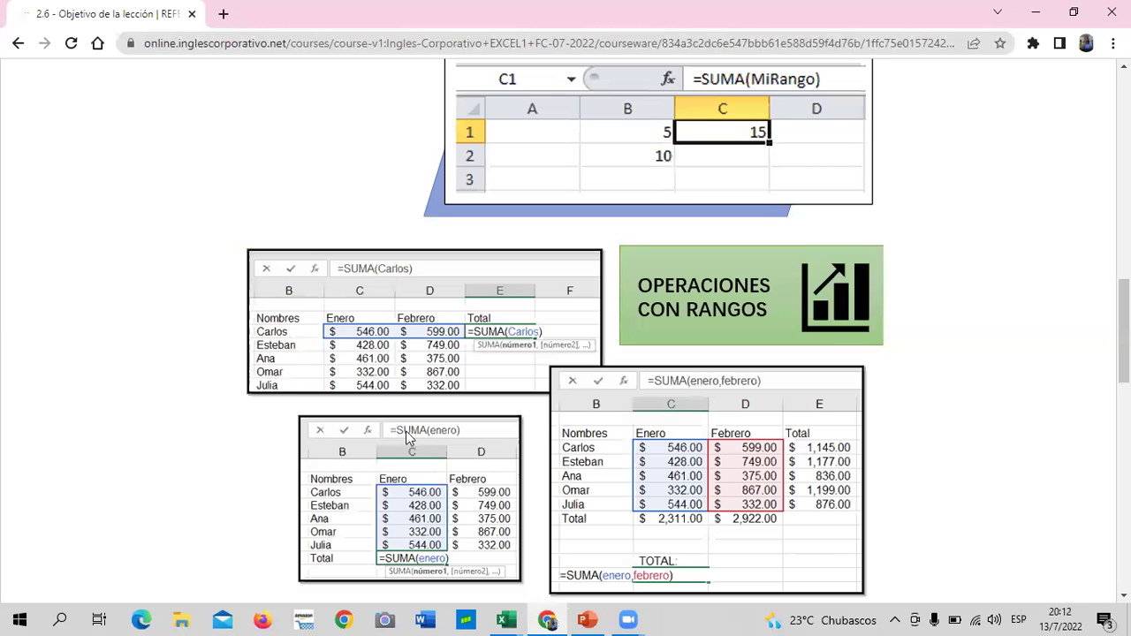
scroll(222, 477, "down", 1)
scroll(222, 477, "down", 1)
scroll(421, 507, "down", 1)
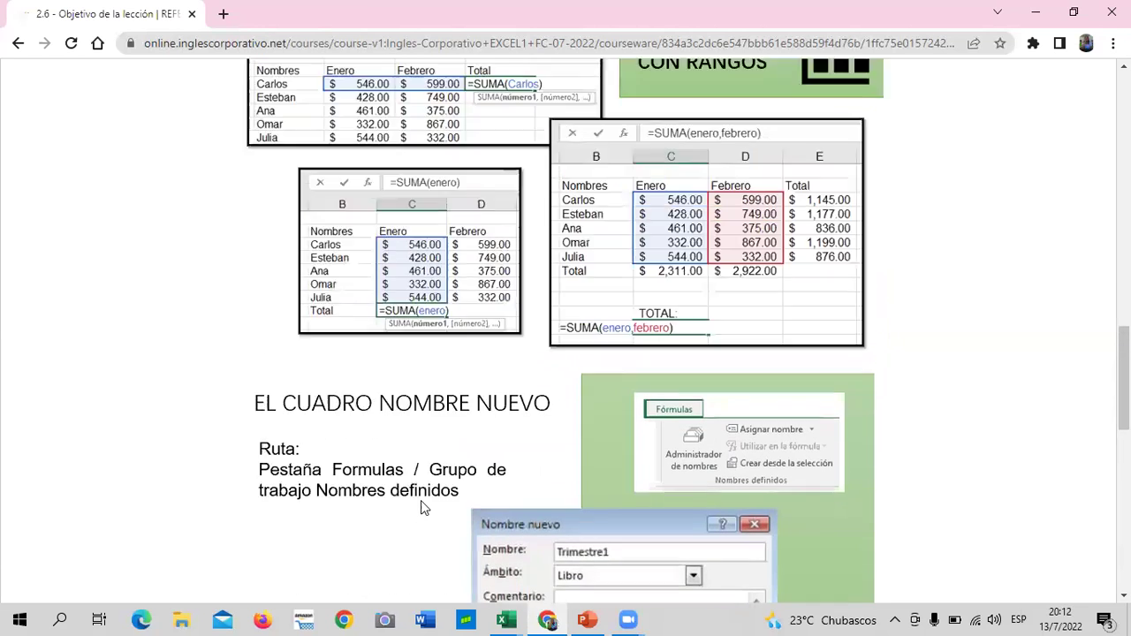
scroll(421, 501, "up", 1)
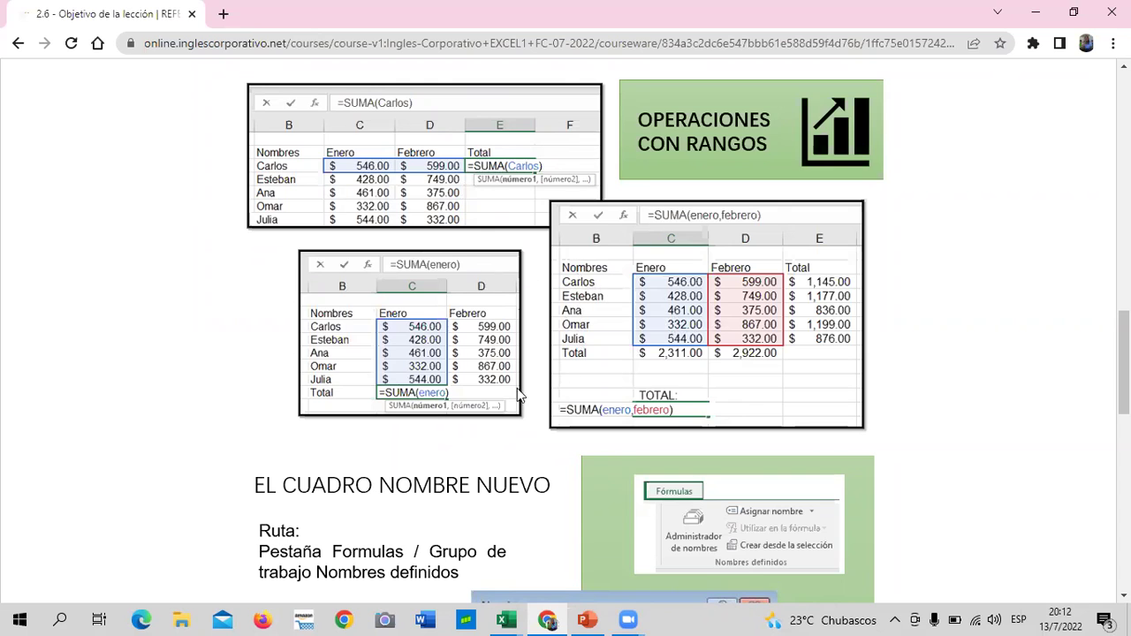
scroll(517, 388, "down", 3)
scroll(516, 355, "down", 3)
scroll(515, 356, "down", 5)
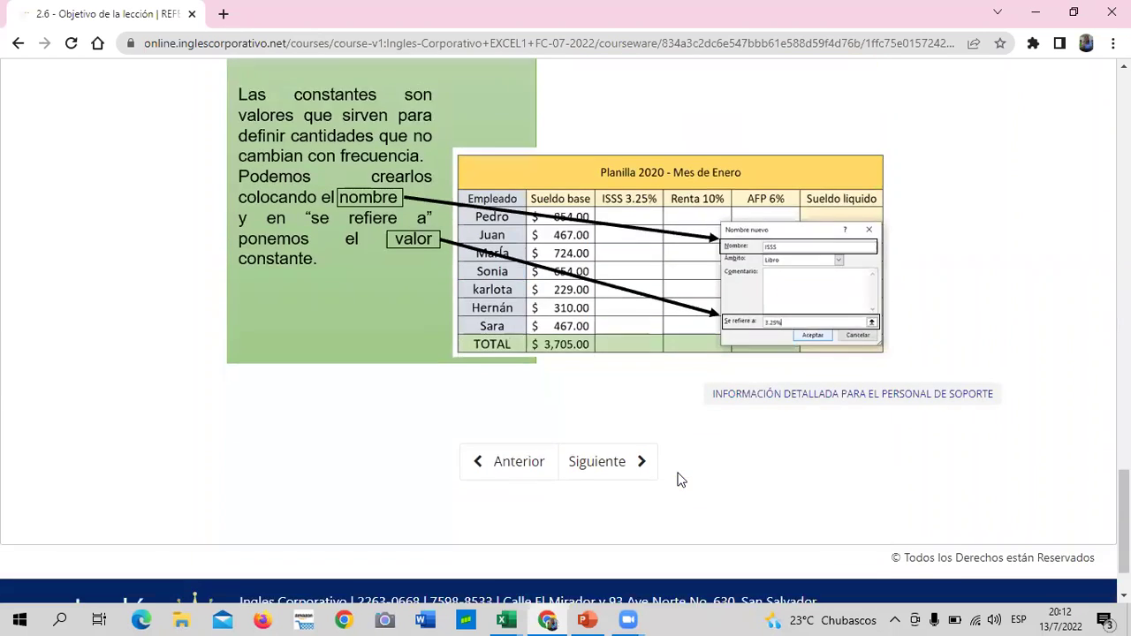
Advance to lesson 2.7 'Administrador de nombres' and play its embedded YouTube video.
left_click(591, 386)
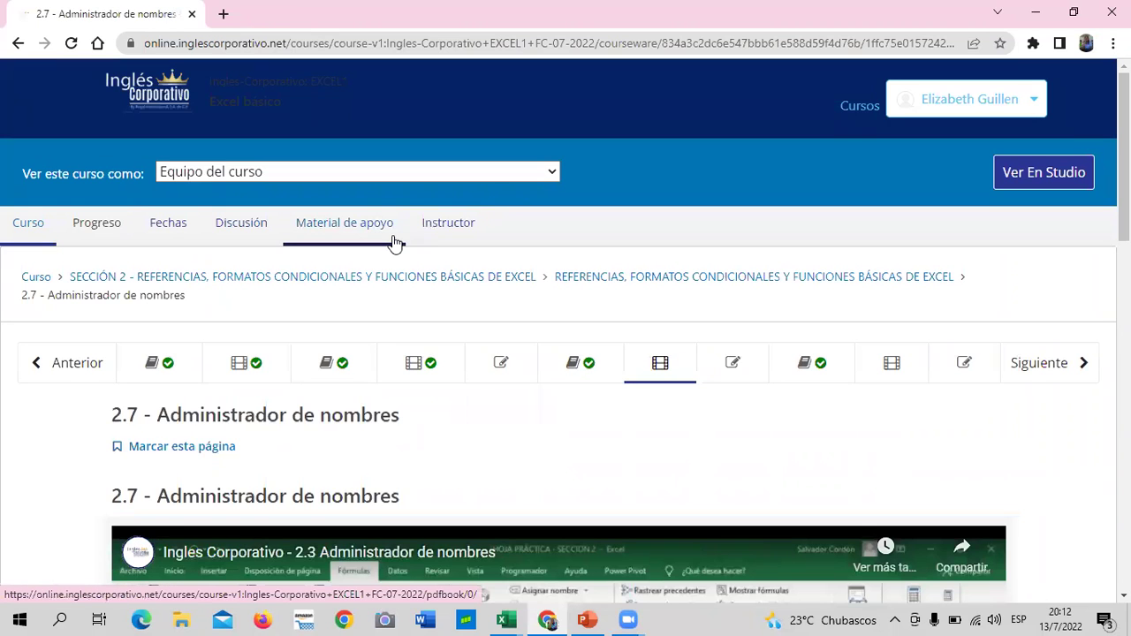
scroll(451, 333, "down", 6)
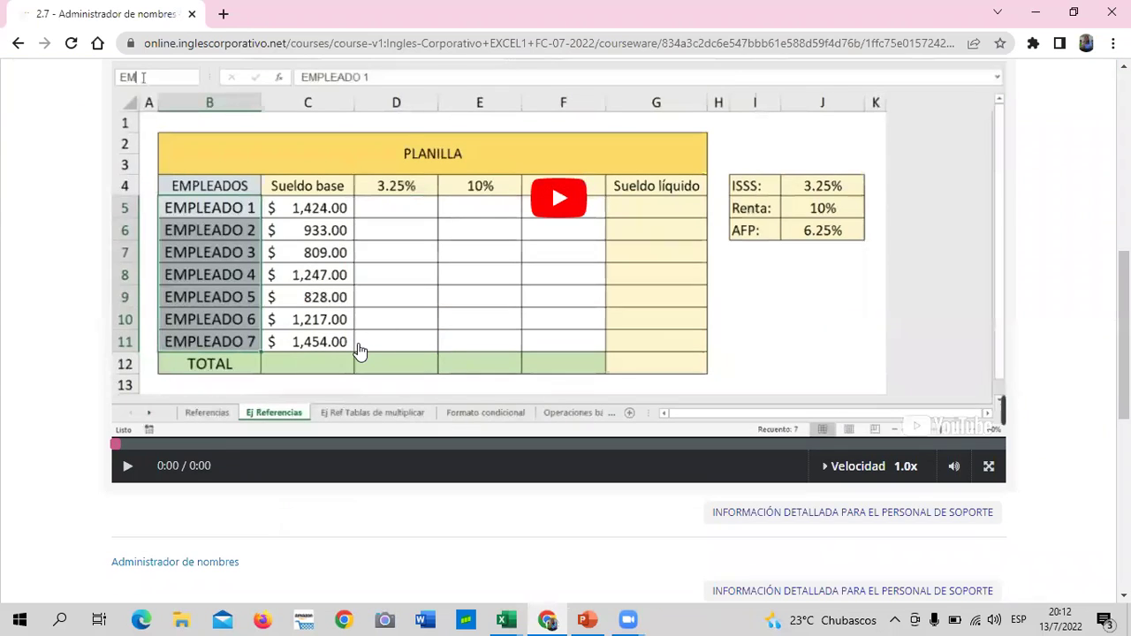
scroll(396, 423, "up", 3)
scroll(396, 423, "up", 1)
scroll(380, 408, "down", 1)
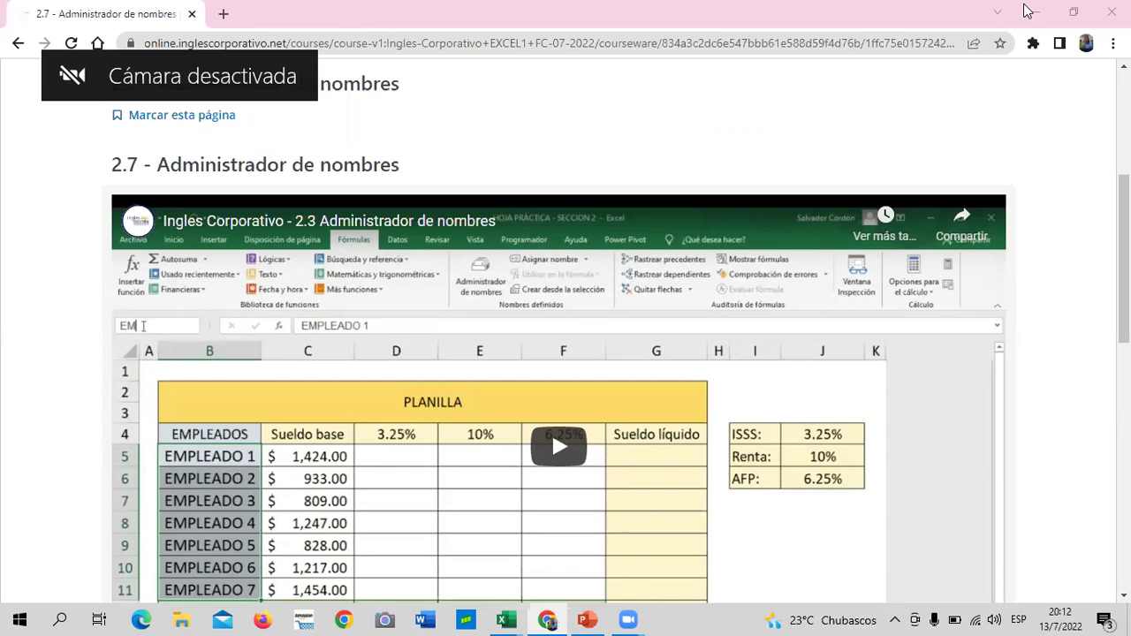
left_click(559, 446)
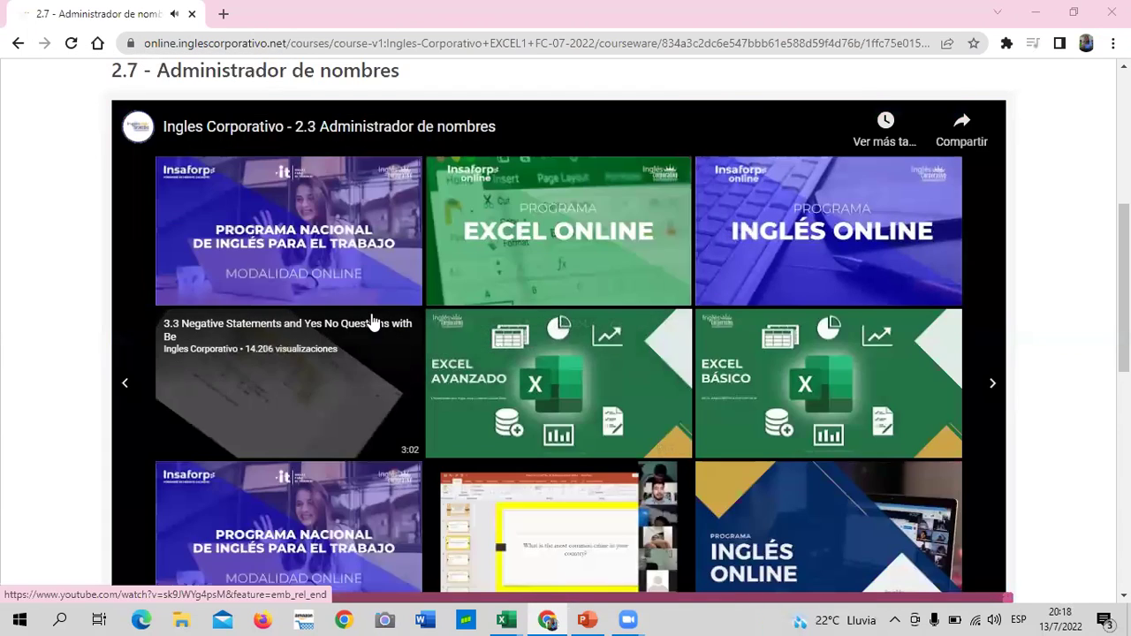
After the 5:15 video ends, scroll below it and bring up the Excel workbooks.
scroll(371, 321, "down", 3)
scroll(373, 322, "down", 3)
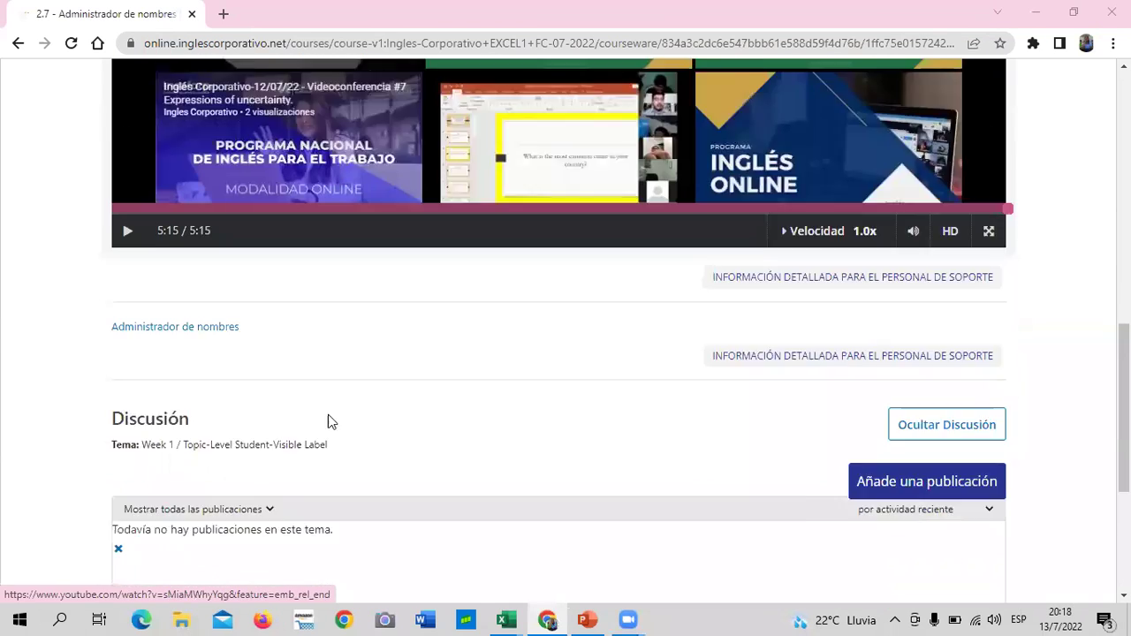
left_click(510, 617)
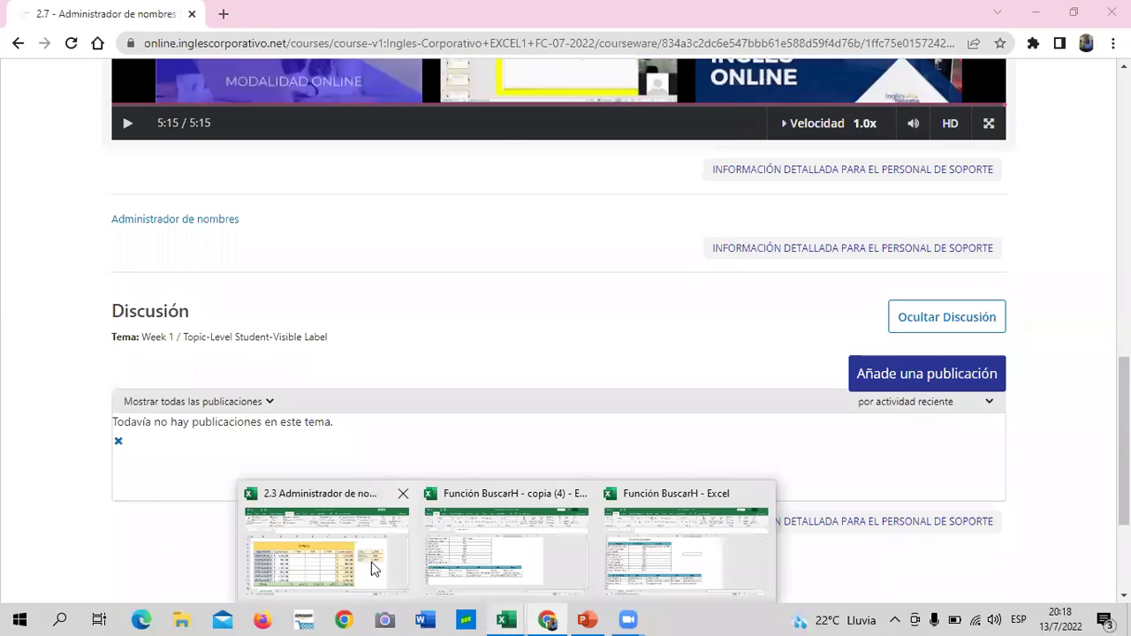
Return to the Administrador de nombres workbook and inspect the Cuadro de nombre salary cells.
left_click(372, 562)
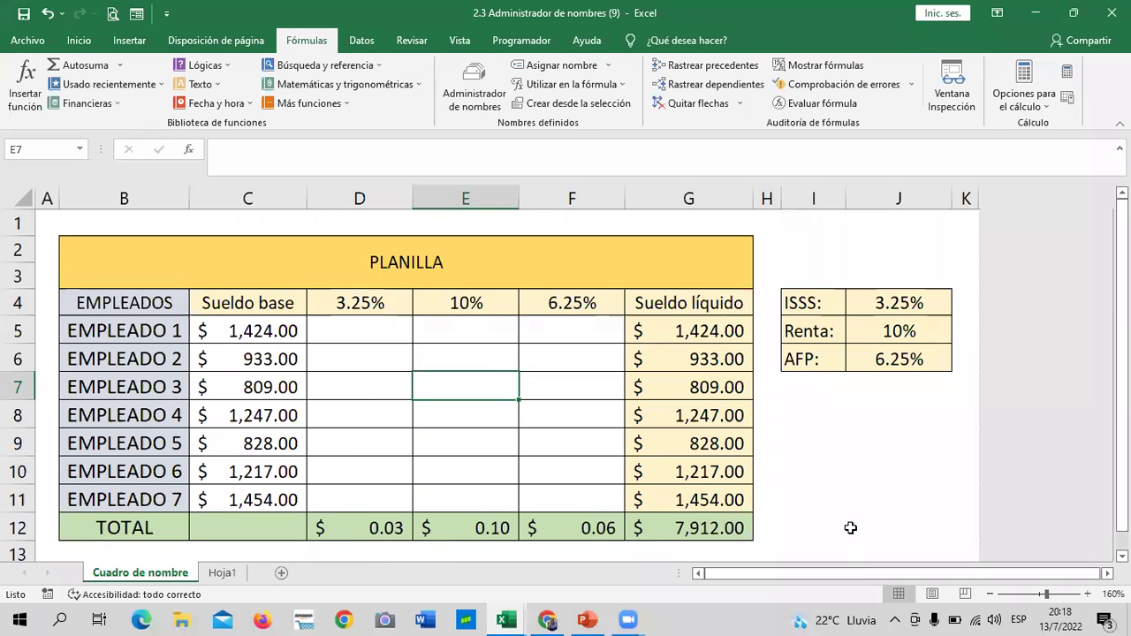
left_click(795, 470)
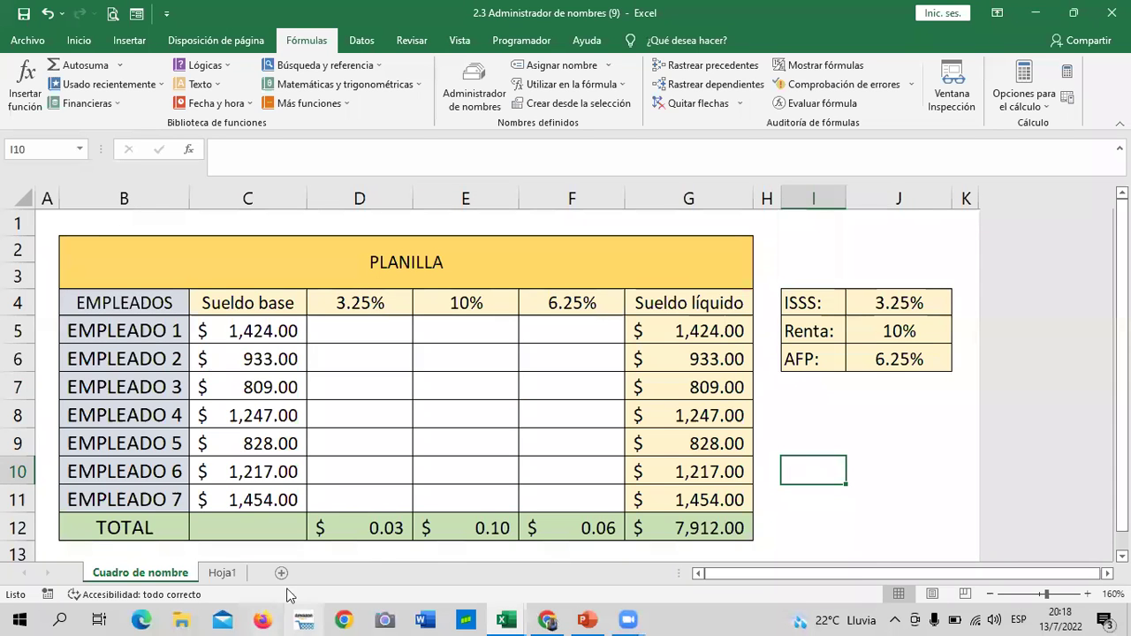
left_click(232, 575)
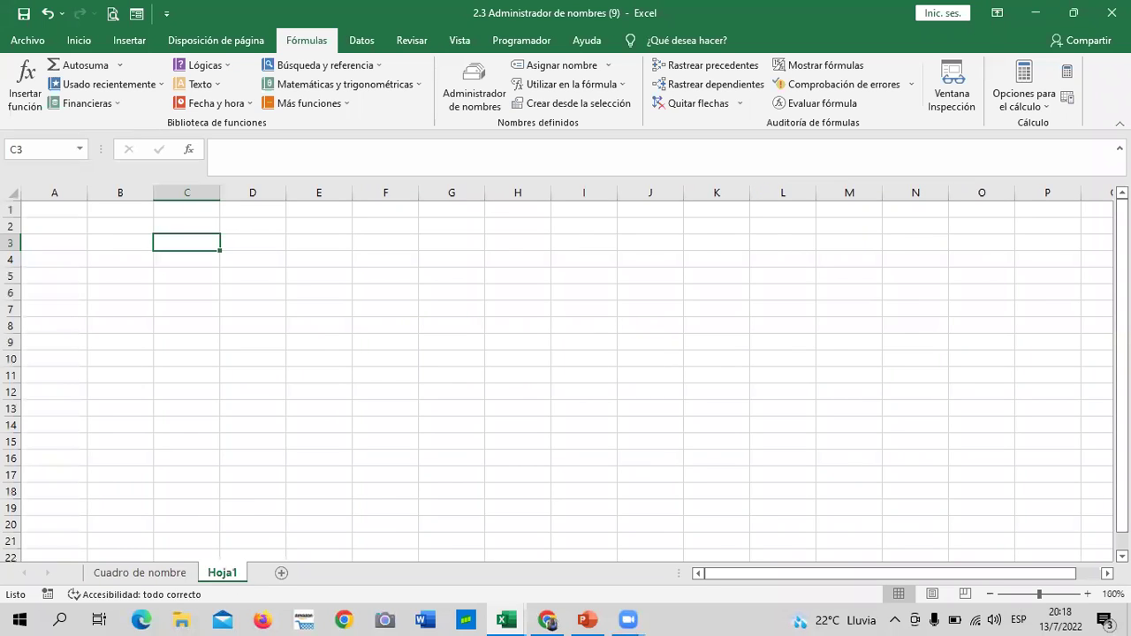
left_click(137, 573)
left_click(244, 524)
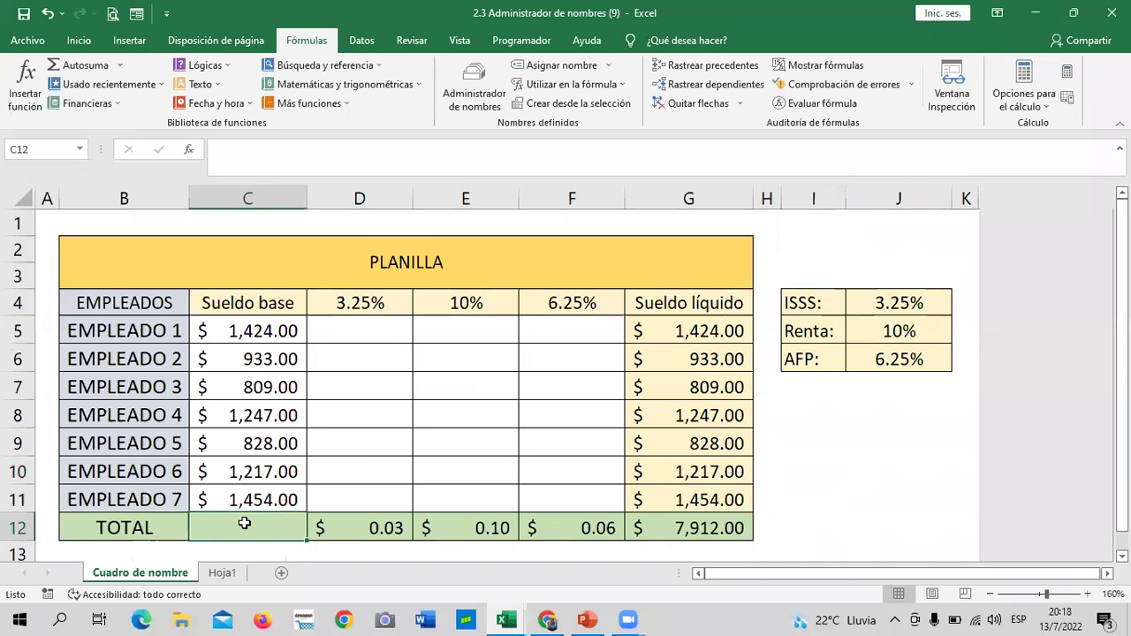
left_click_drag(243, 330, 249, 499)
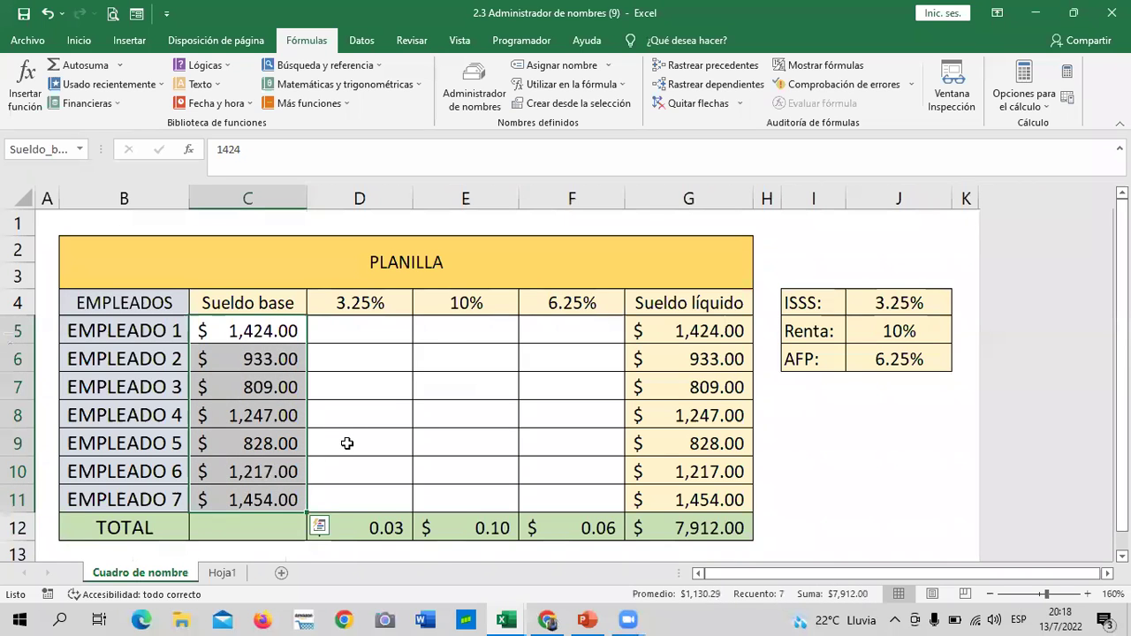
left_click(389, 437)
left_click_drag(270, 332, 271, 497)
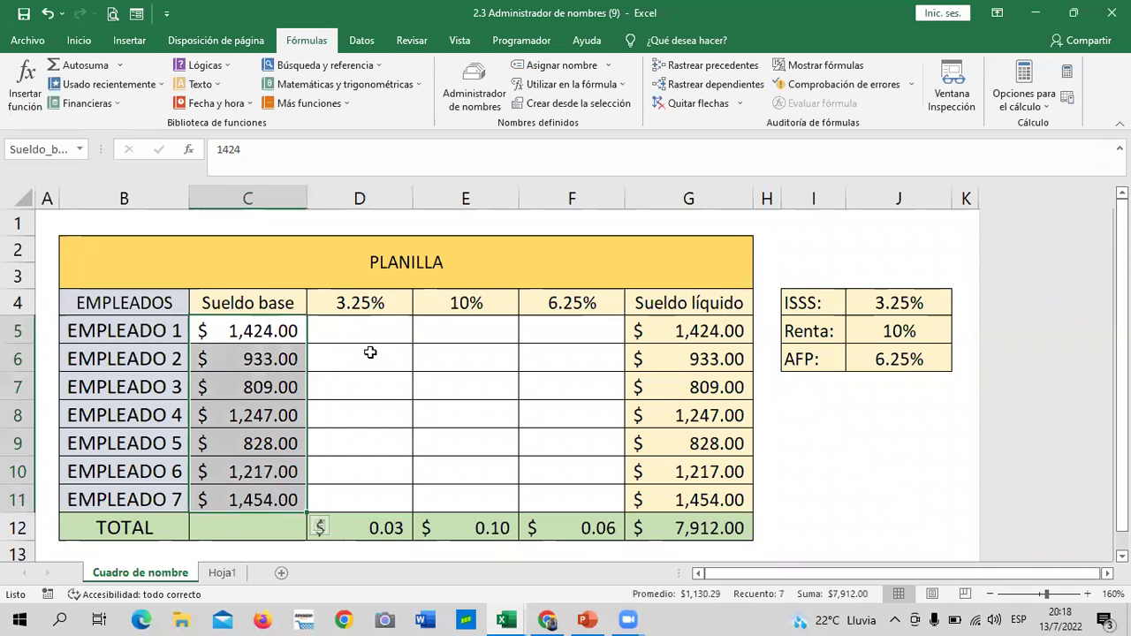
left_click(243, 527)
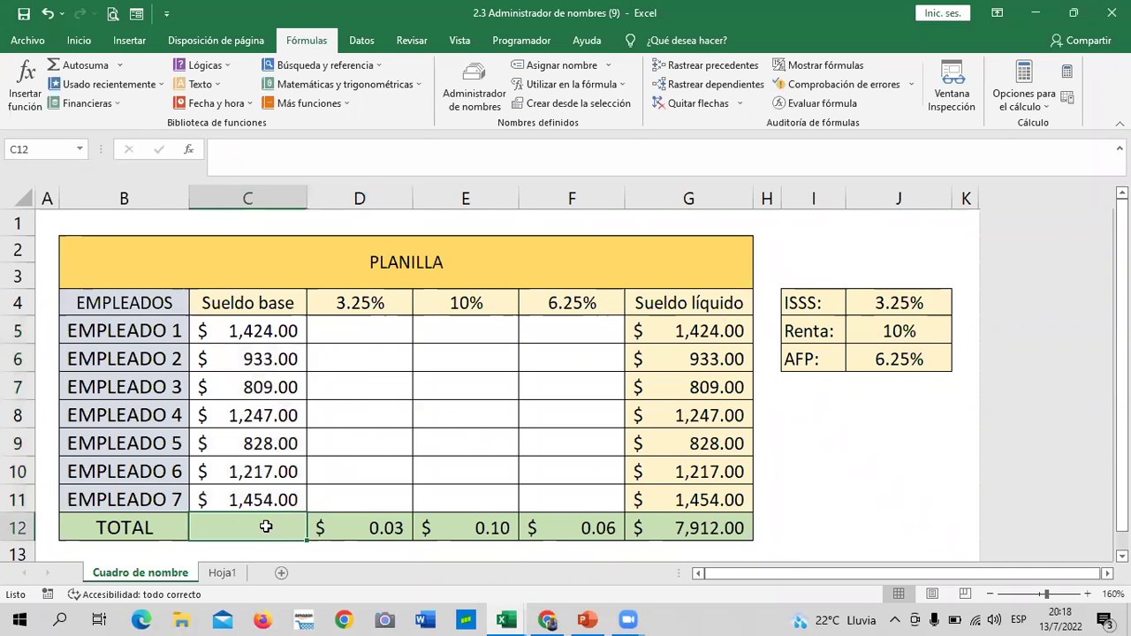
Clear the D12:F12 deduction totals and start a =suma( formula in C12.
left_click_drag(325, 527, 610, 528)
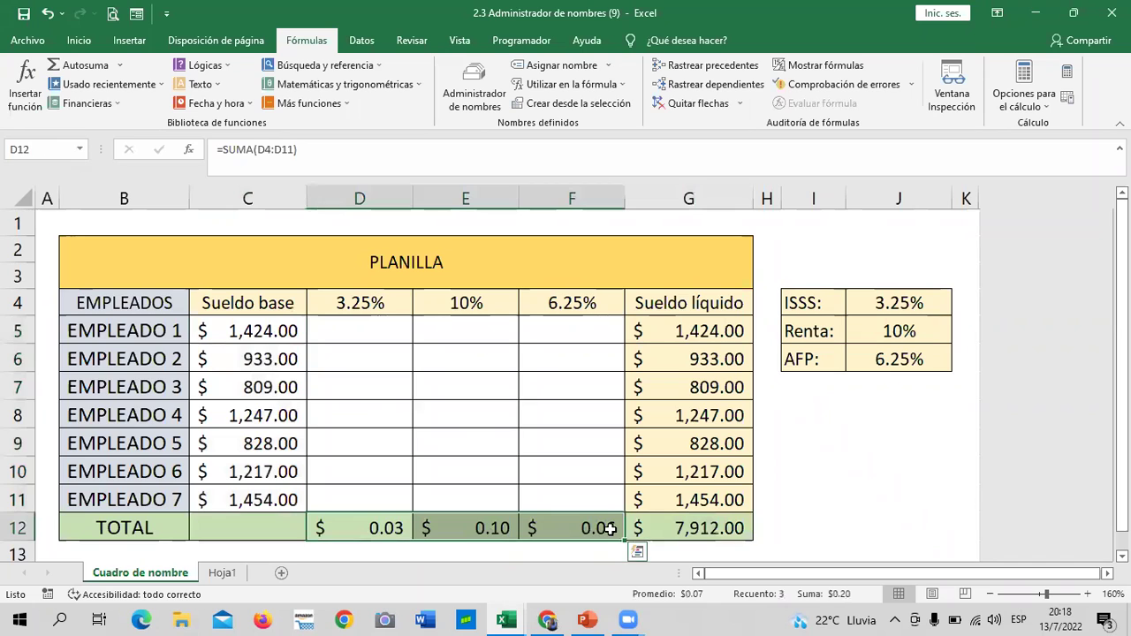
key("Delete")
left_click(498, 459)
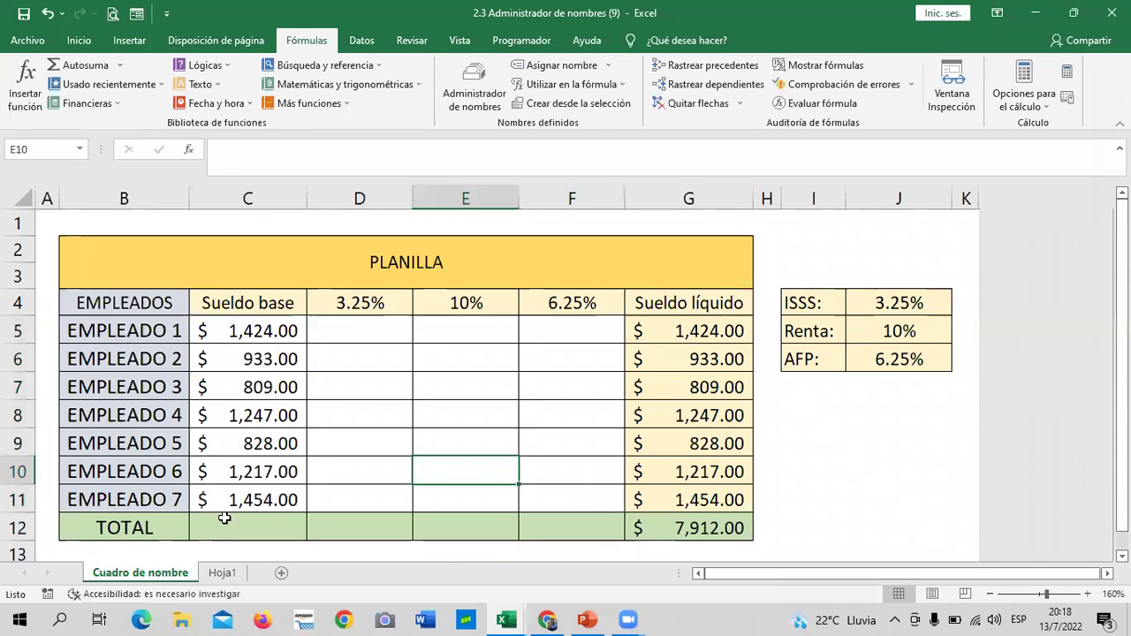
left_click(231, 520)
type("=")
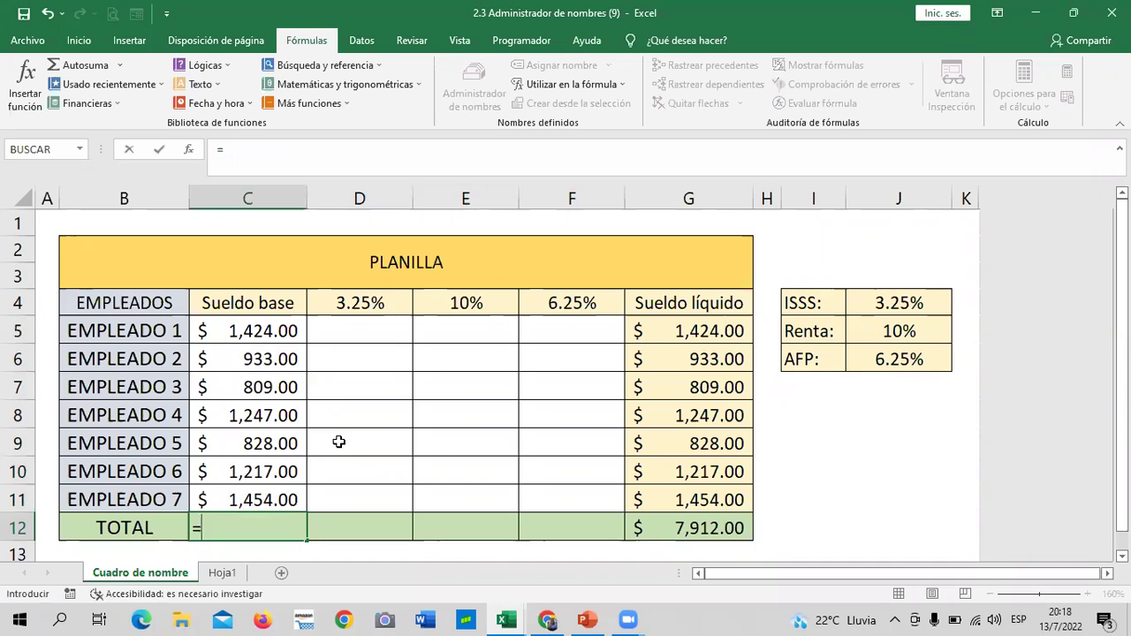
type("suma")
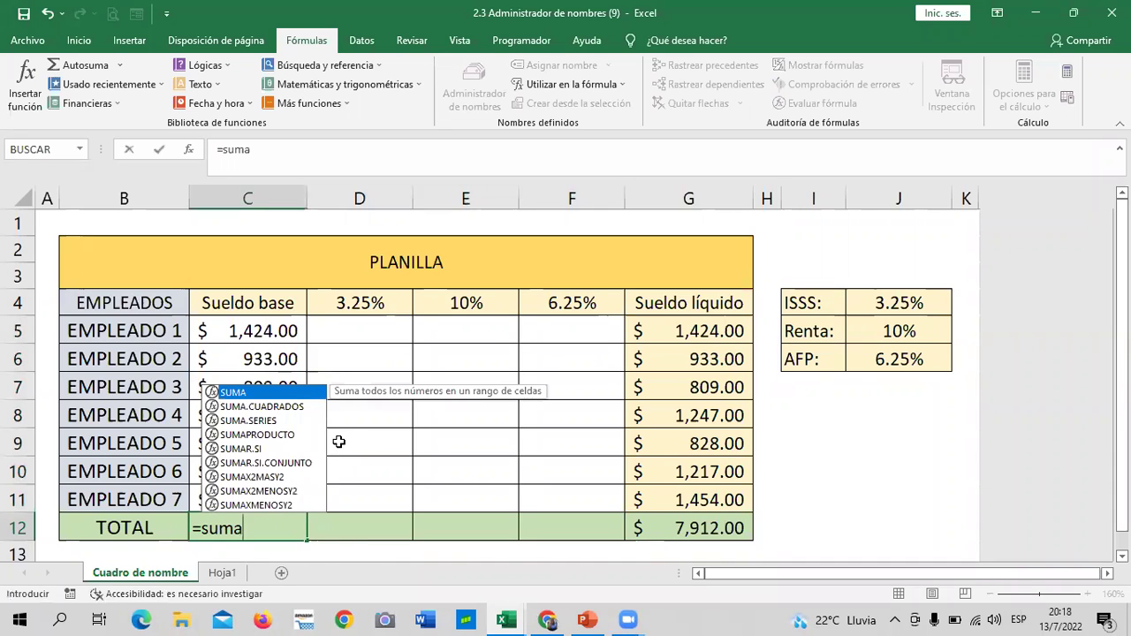
type("(")
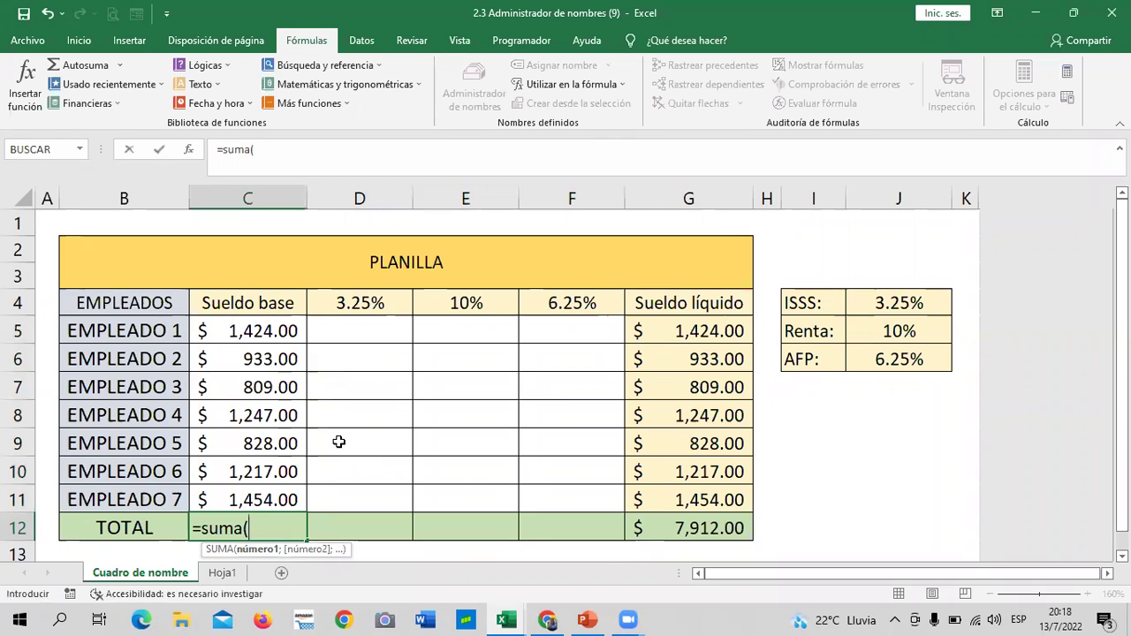
Enter =suma(Sueldo_base) in C12 so the base-salary total shows $7,912.00.
key("BackSpace")
key("BackSpace")
key("BackSpace")
key("BackSpace")
key("BackSpace")
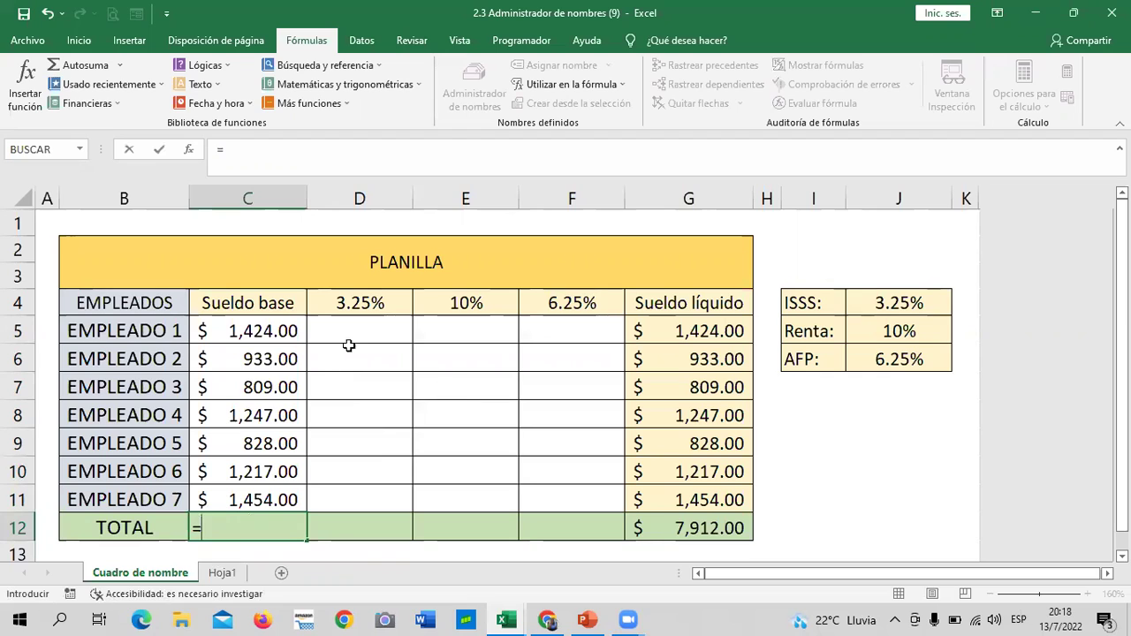
left_click(376, 324)
type("+")
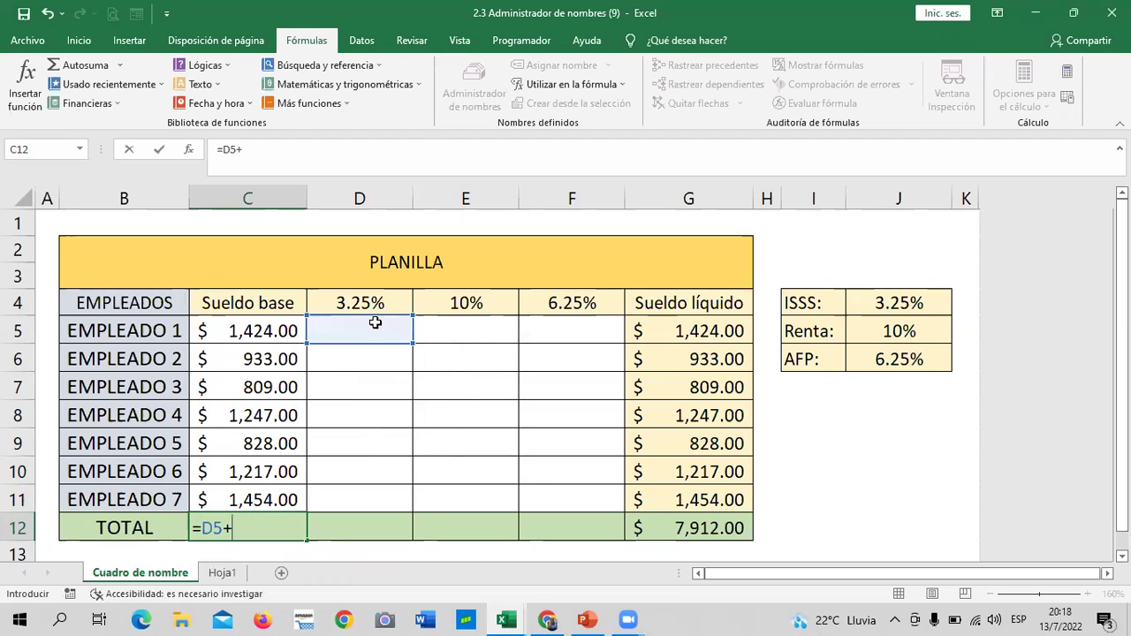
key("BackSpace")
key("BackSpace")
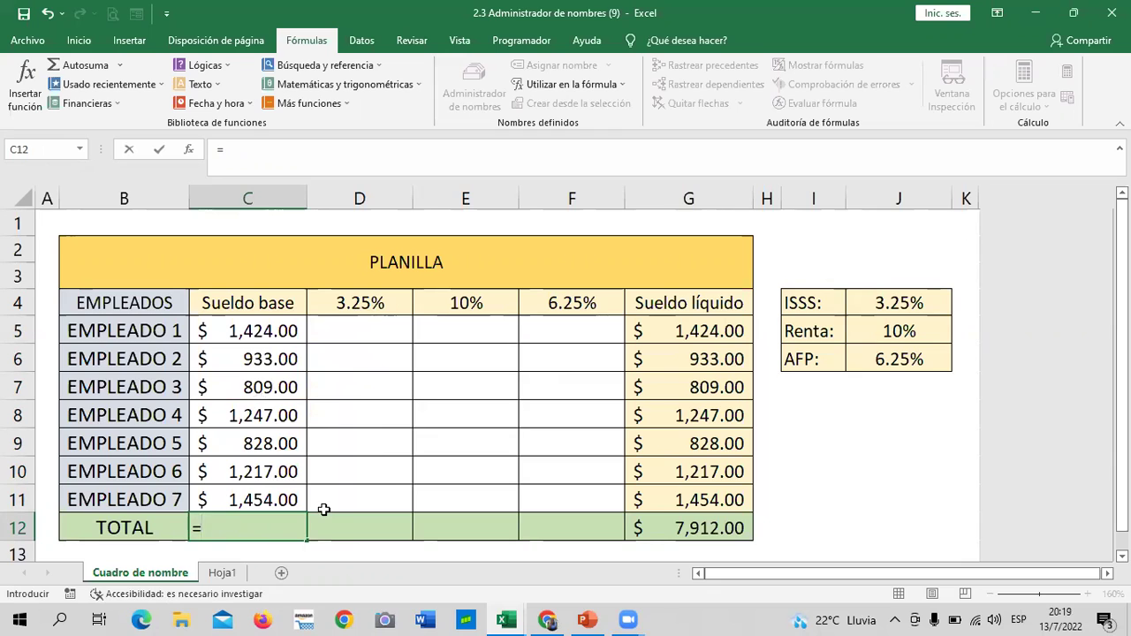
type("suma")
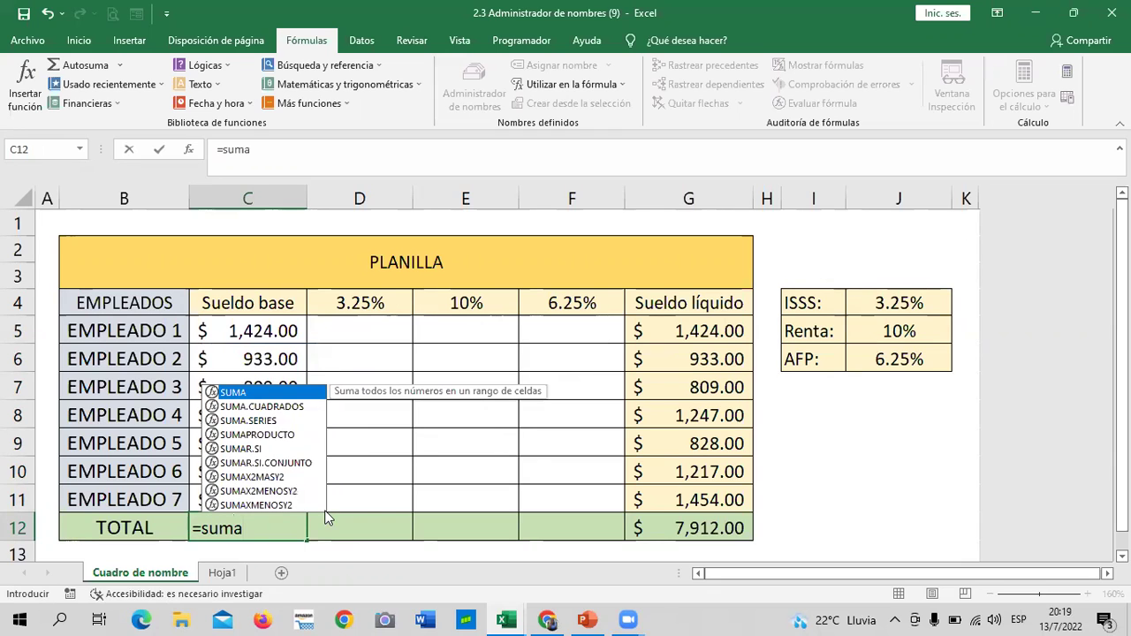
type("(")
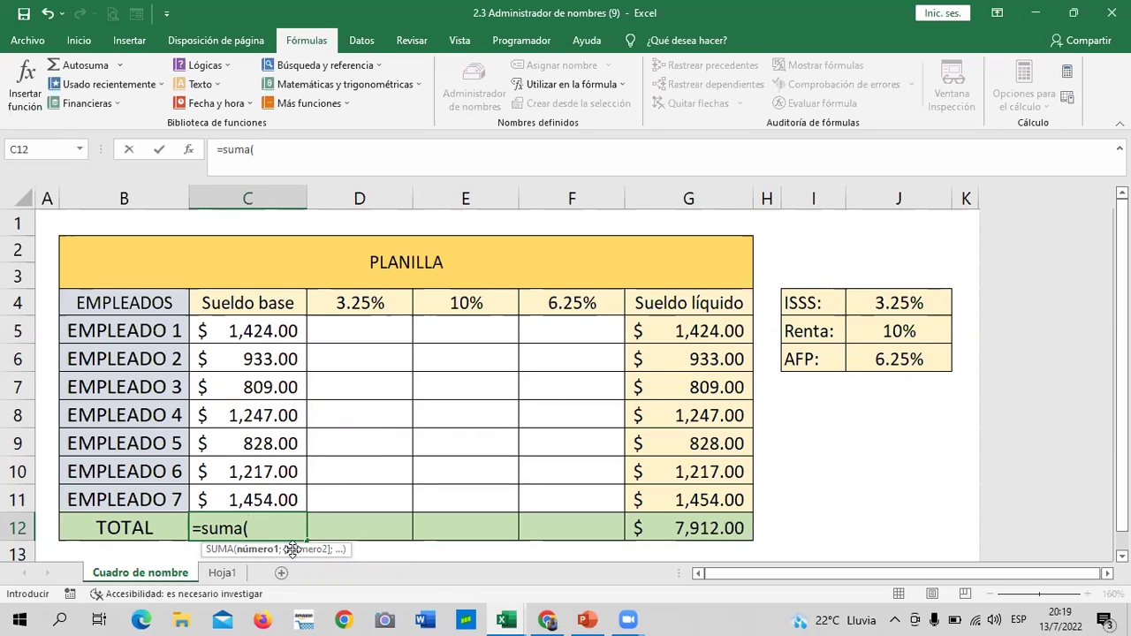
type("sue")
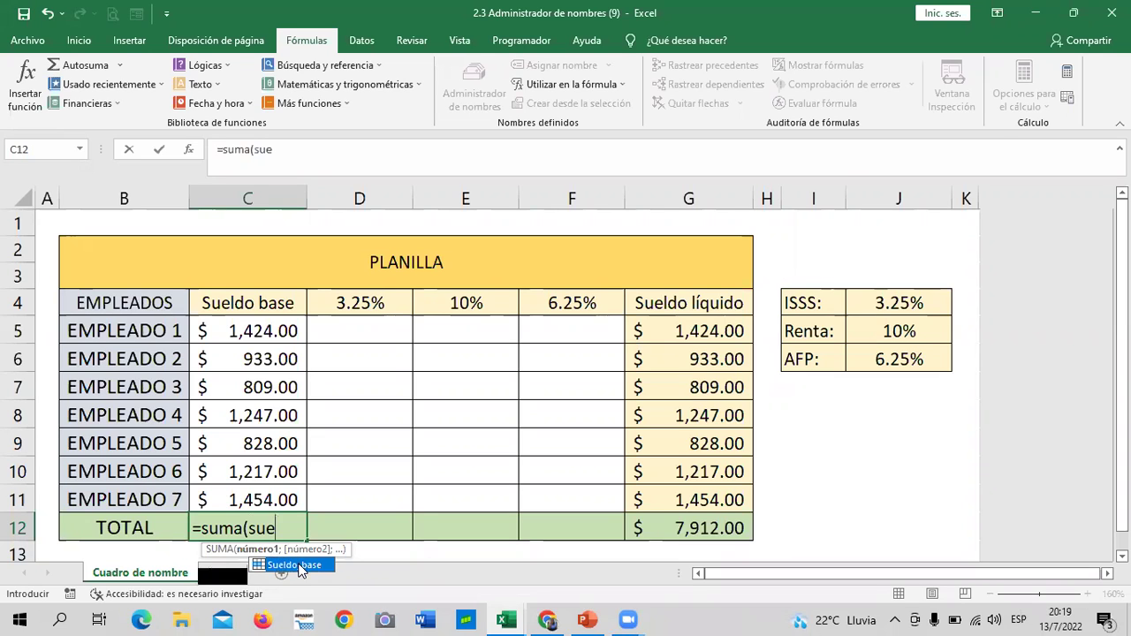
key("BackSpace")
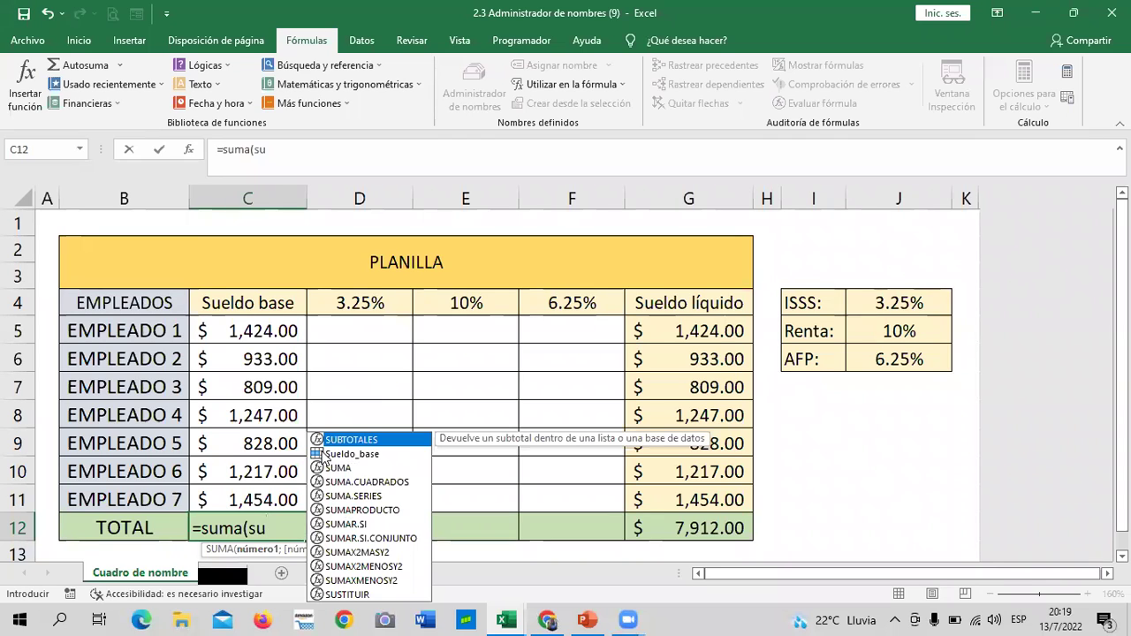
left_click(354, 456)
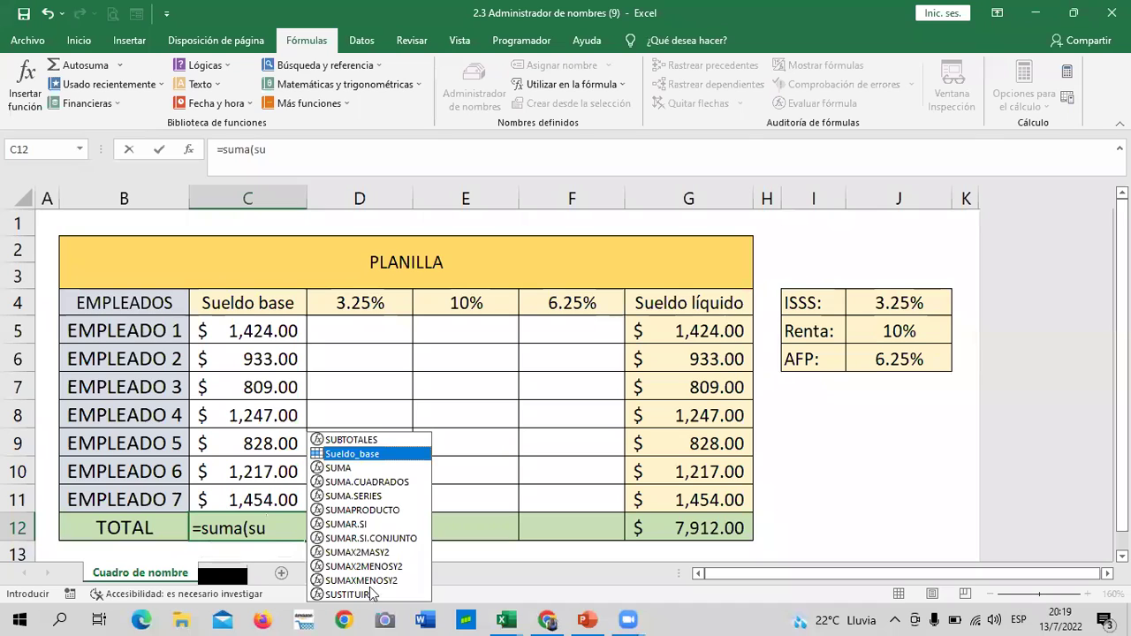
double_click(402, 454)
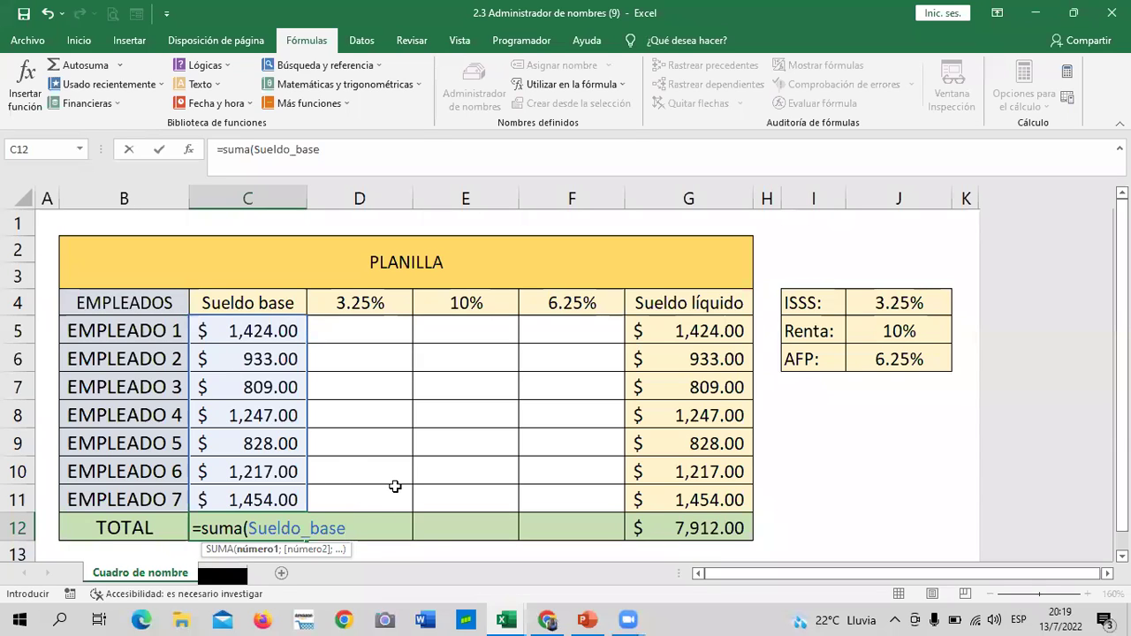
type(")")
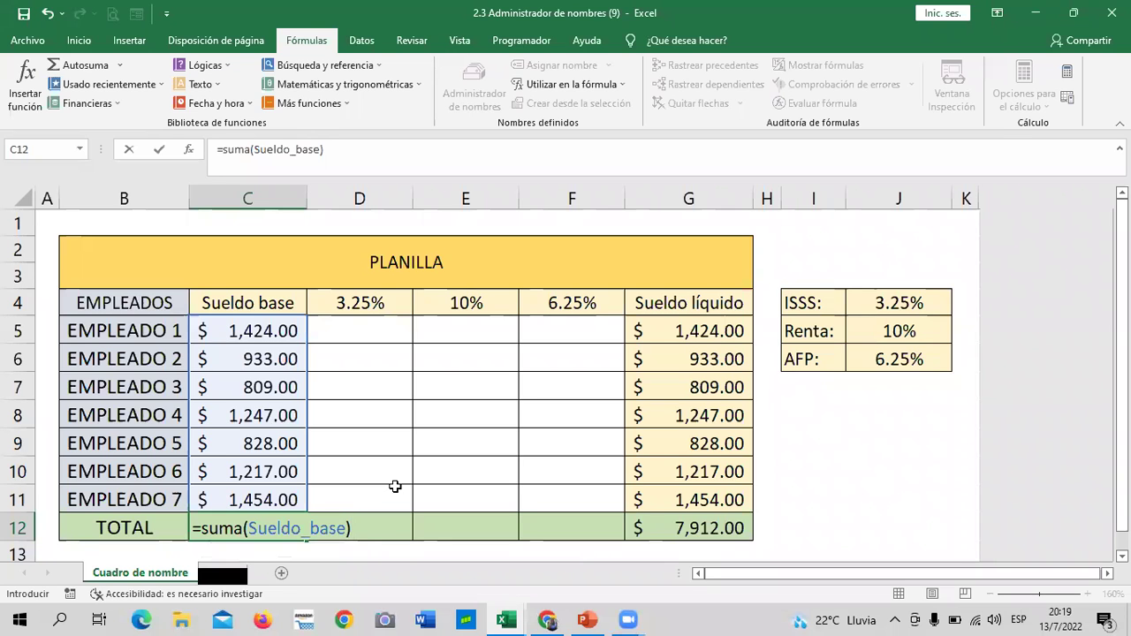
key("Return")
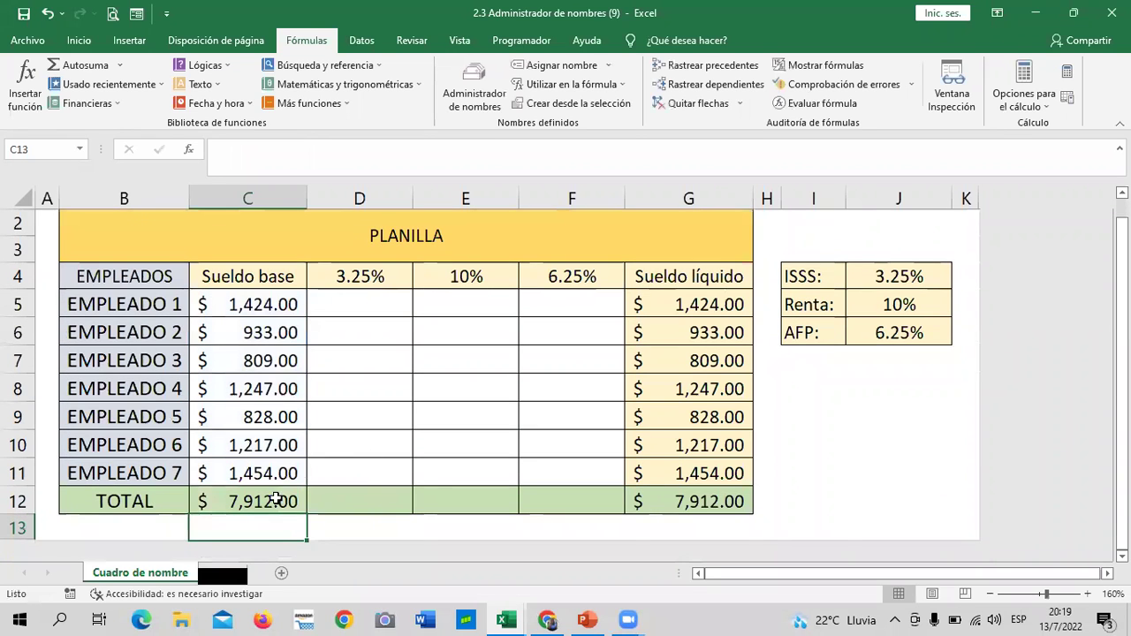
left_click(262, 501)
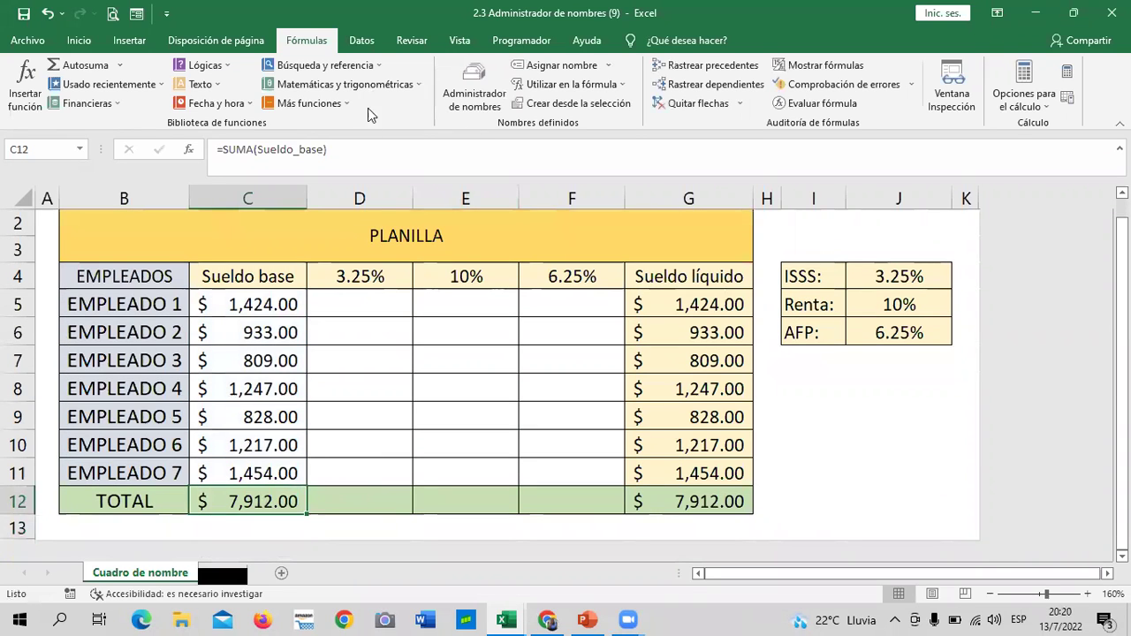
left_click(377, 142)
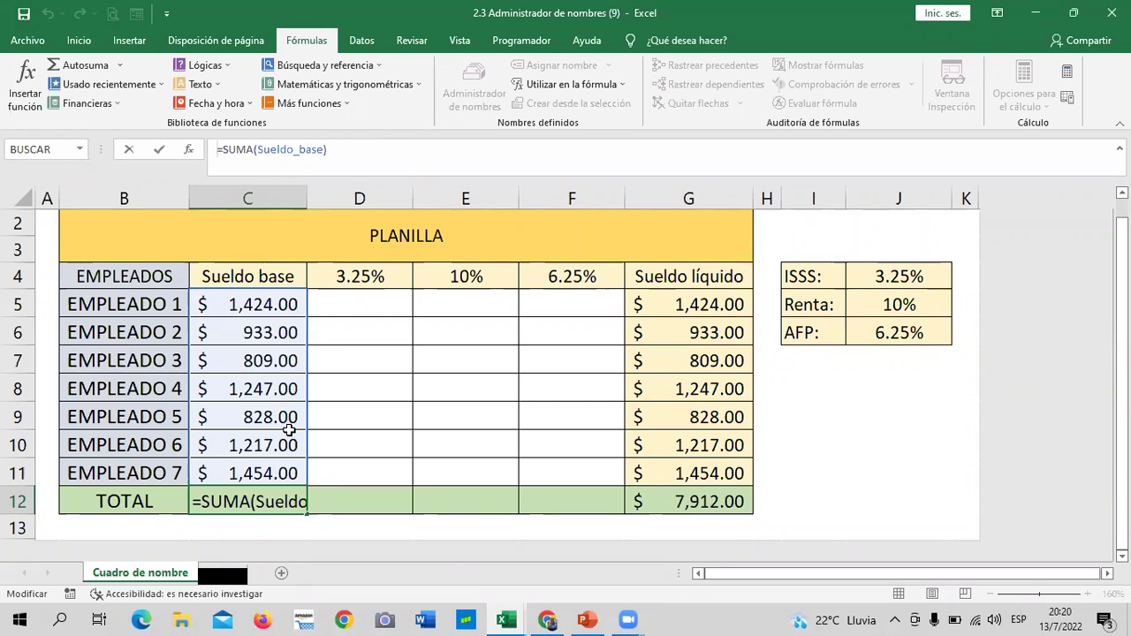
key("Return")
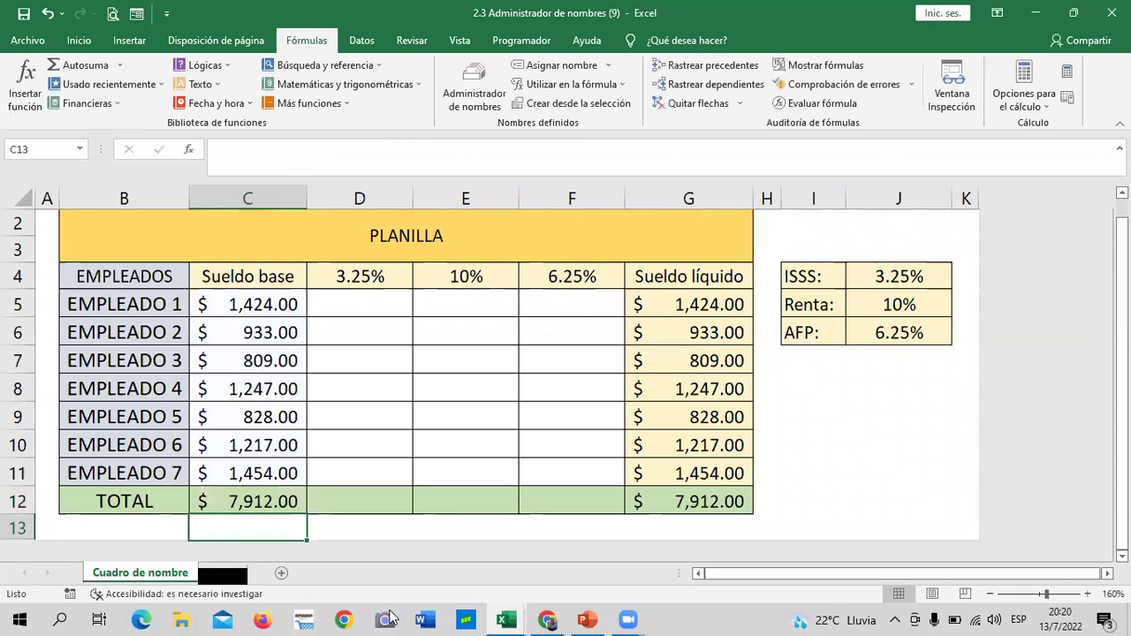
left_click(229, 576)
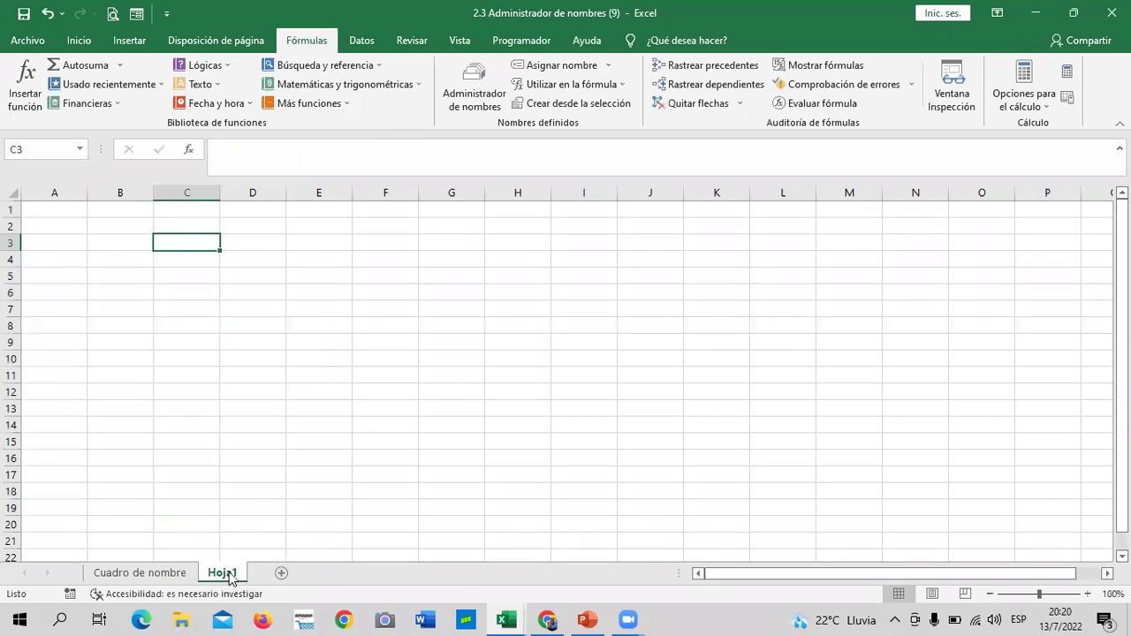
left_click(138, 573)
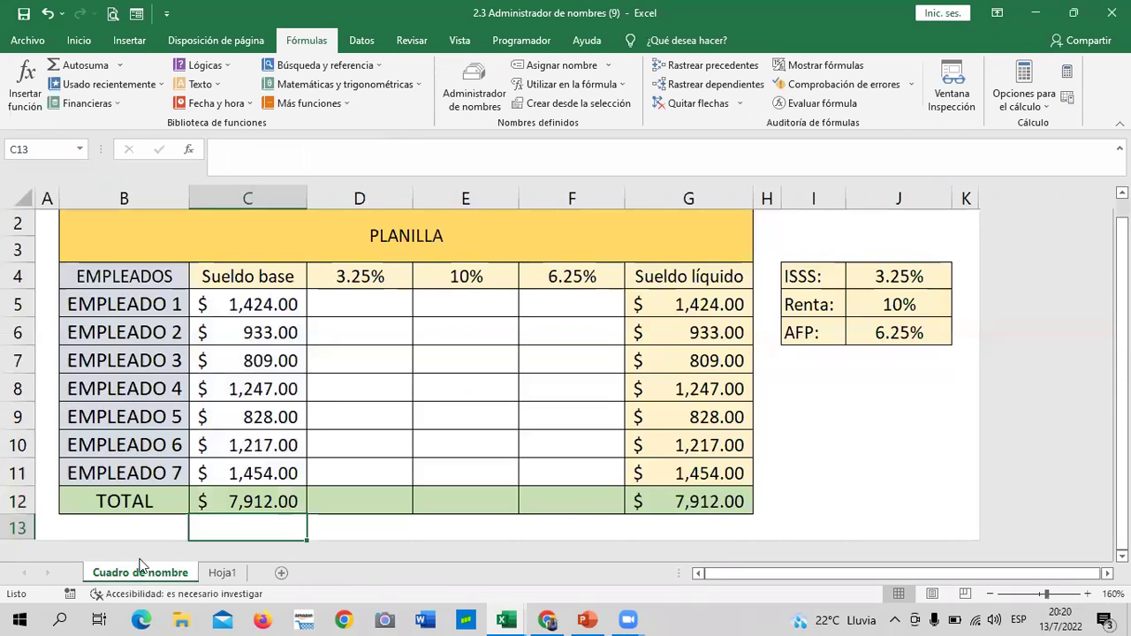
left_click(795, 482)
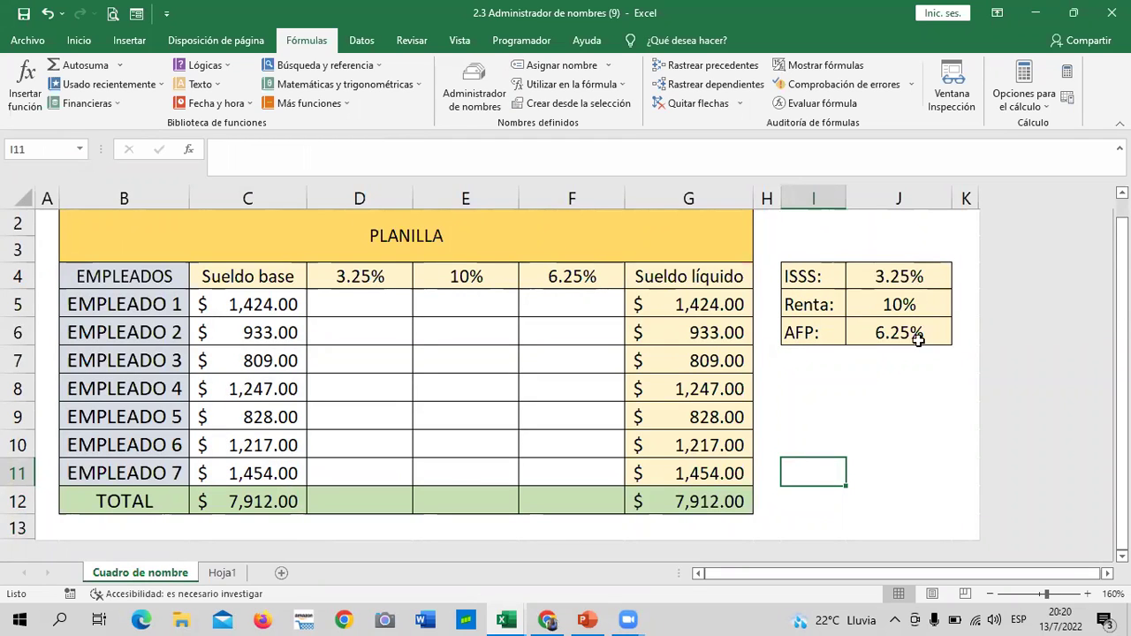
Clear the percentage headers in D4:F4 and enter Seguro as the D4 header.
left_click_drag(358, 278, 539, 276)
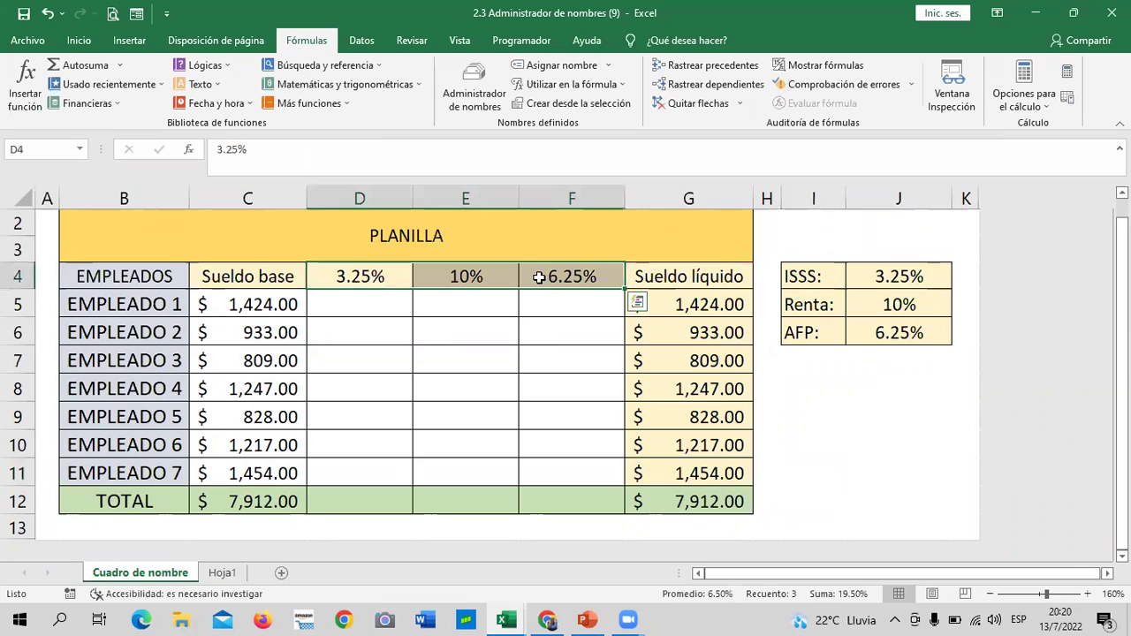
key("Delete")
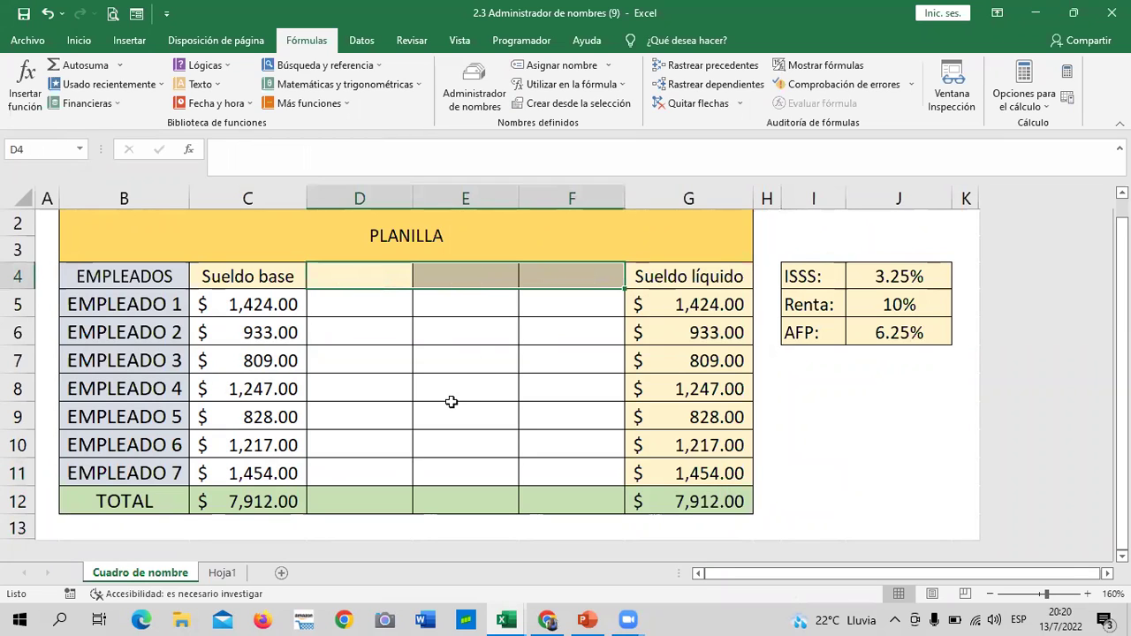
left_click(453, 406)
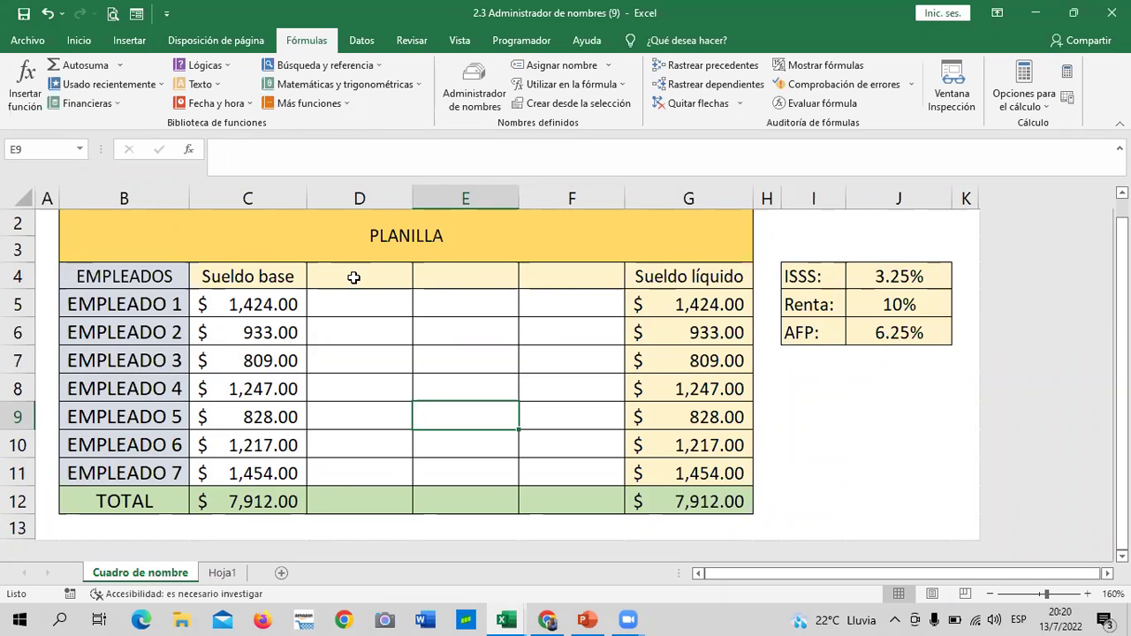
left_click(395, 289)
type("seguro")
key("BackSpace")
key("BackSpace")
key("BackSpace")
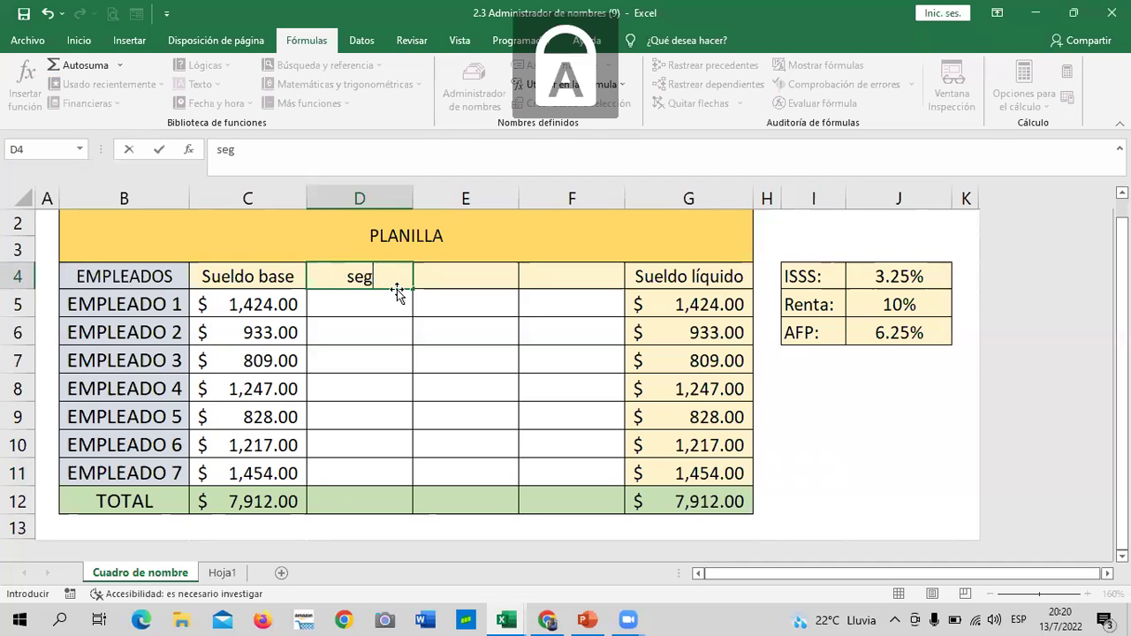
key("BackSpace")
key("BackSpace")
key("BackSpace")
type("sEGURO")
key("Caps_Lock")
key("BackSpace")
key("BackSpace")
key("BackSpace")
key("BackSpace")
key("BackSpace")
key("BackSpace")
key("Escape")
type("Se")
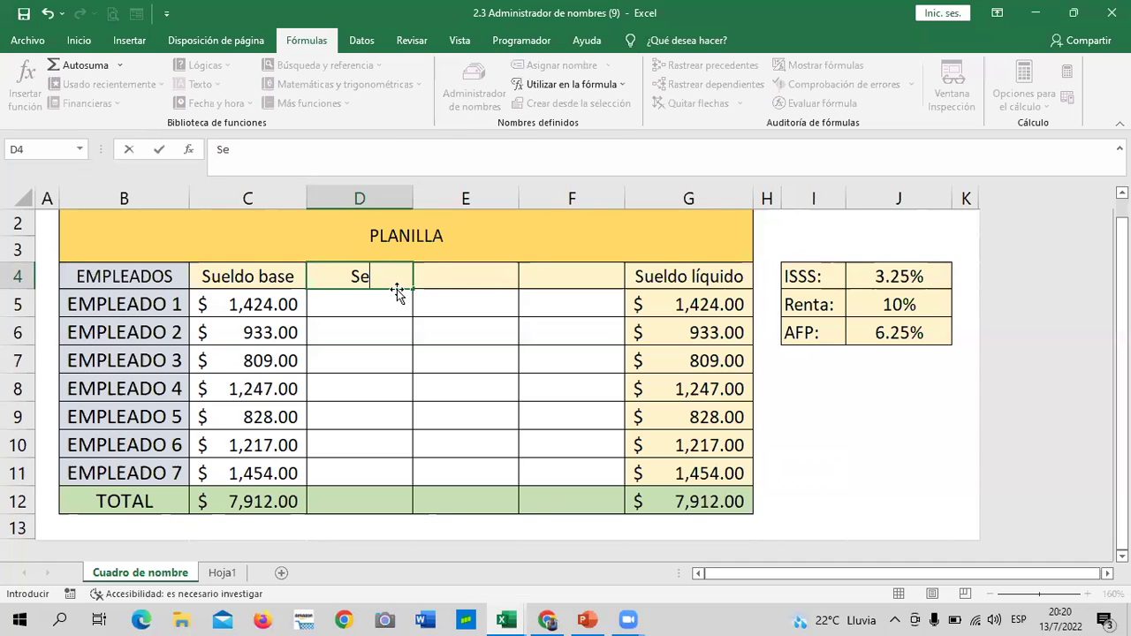
type("guro")
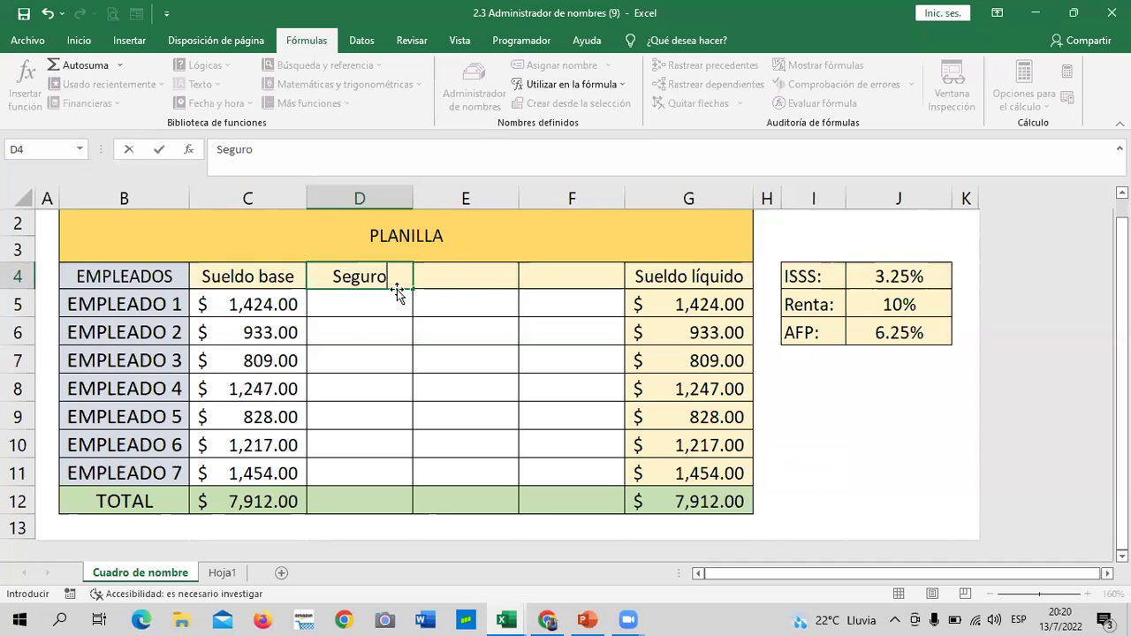
key("Tab")
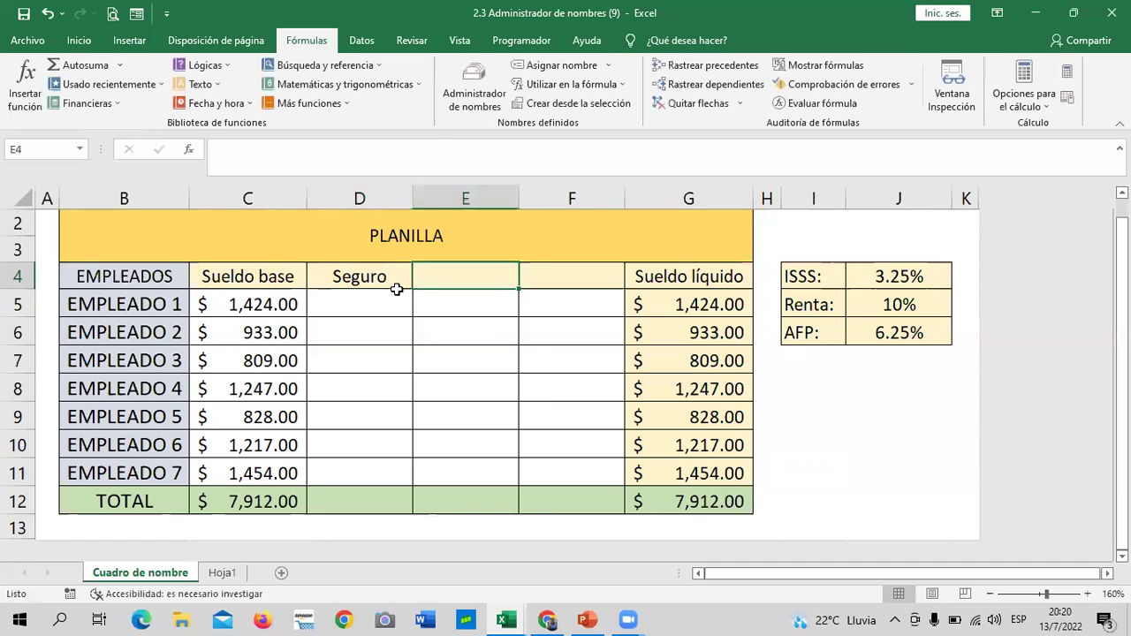
Enter Renta in E4 and AFP in F4.
type("renta")
key("BackSpace")
key("BackSpace")
key("BackSpace")
key("BackSpace")
key("BackSpace")
type("Renta")
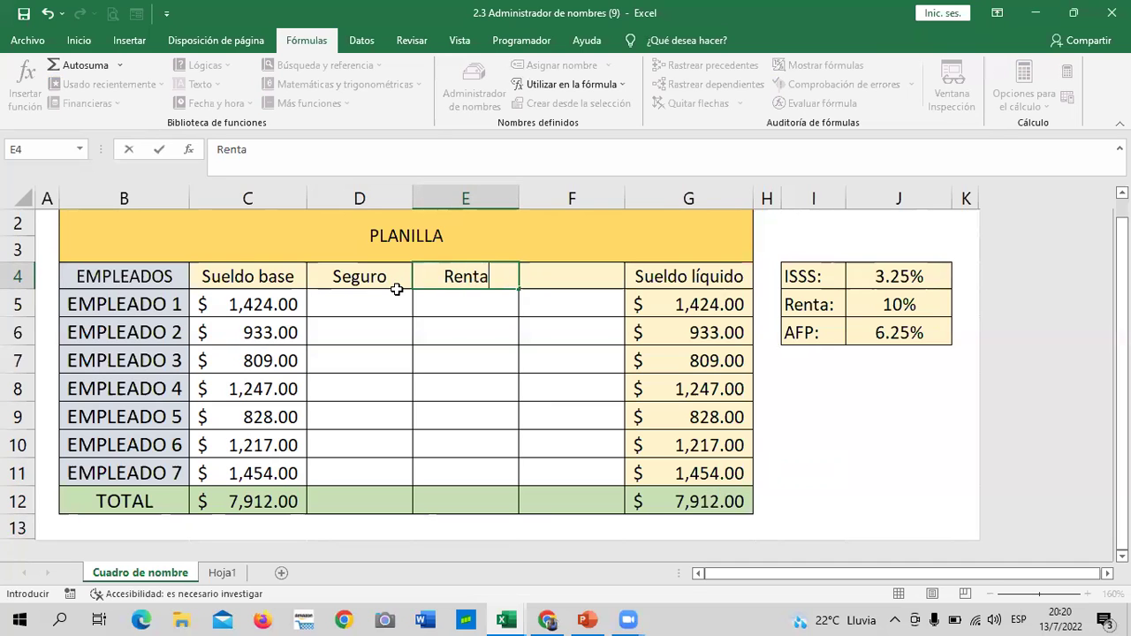
key("Tab")
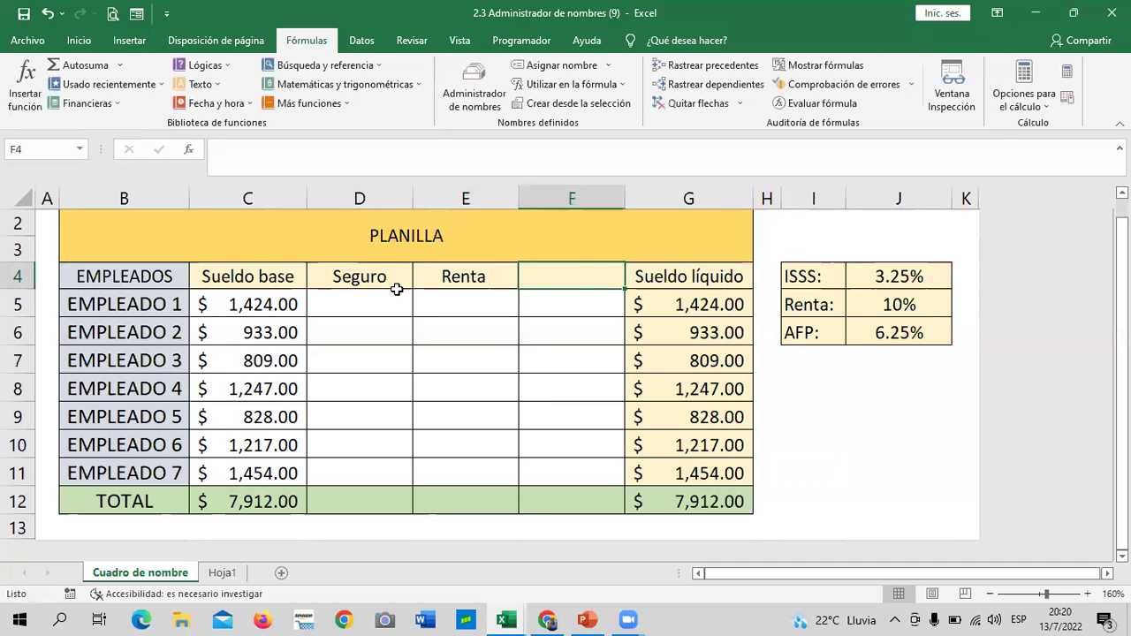
type("AFP")
key("Return")
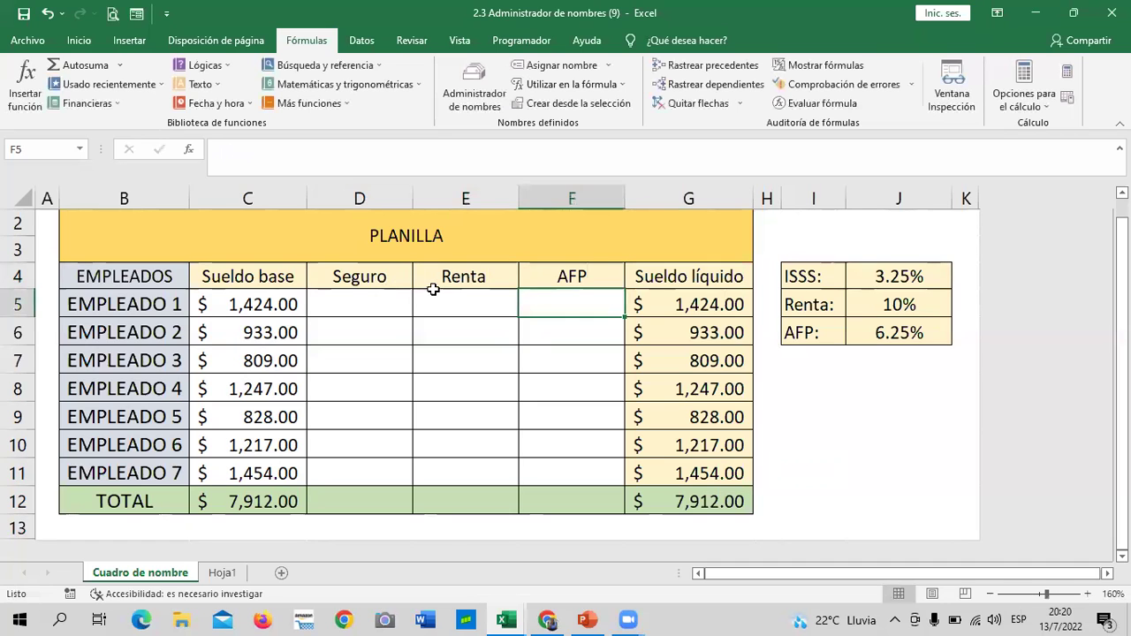
left_click(468, 418)
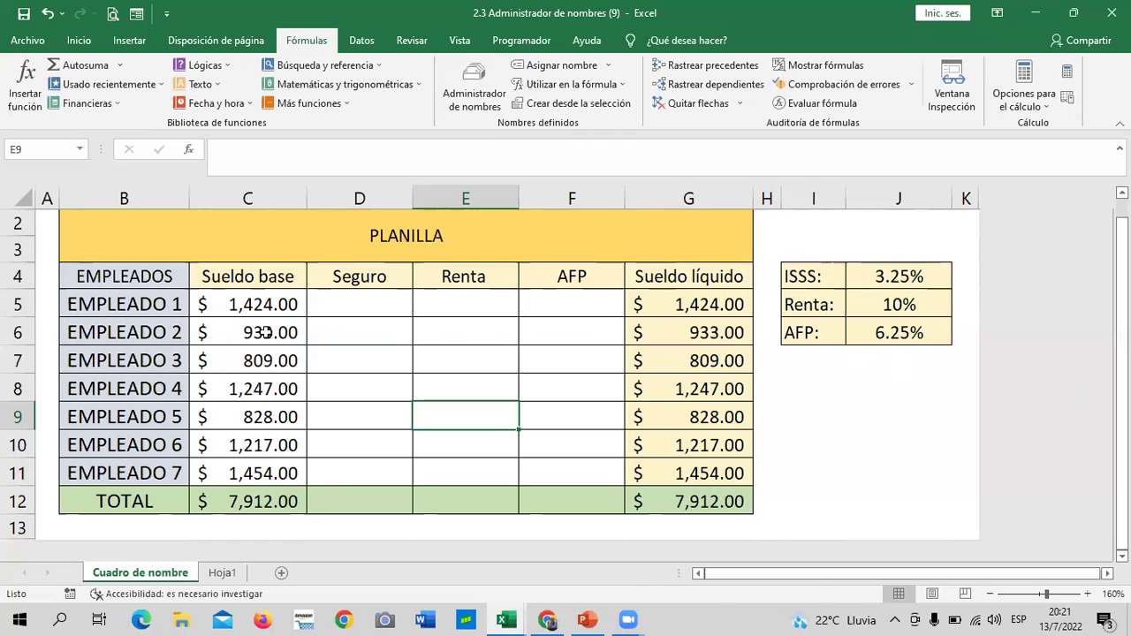
Confirm C5:C11 is named Sueldo_base, then open Administrador de nombres from C5.
left_click_drag(265, 301, 265, 476)
left_click(498, 429)
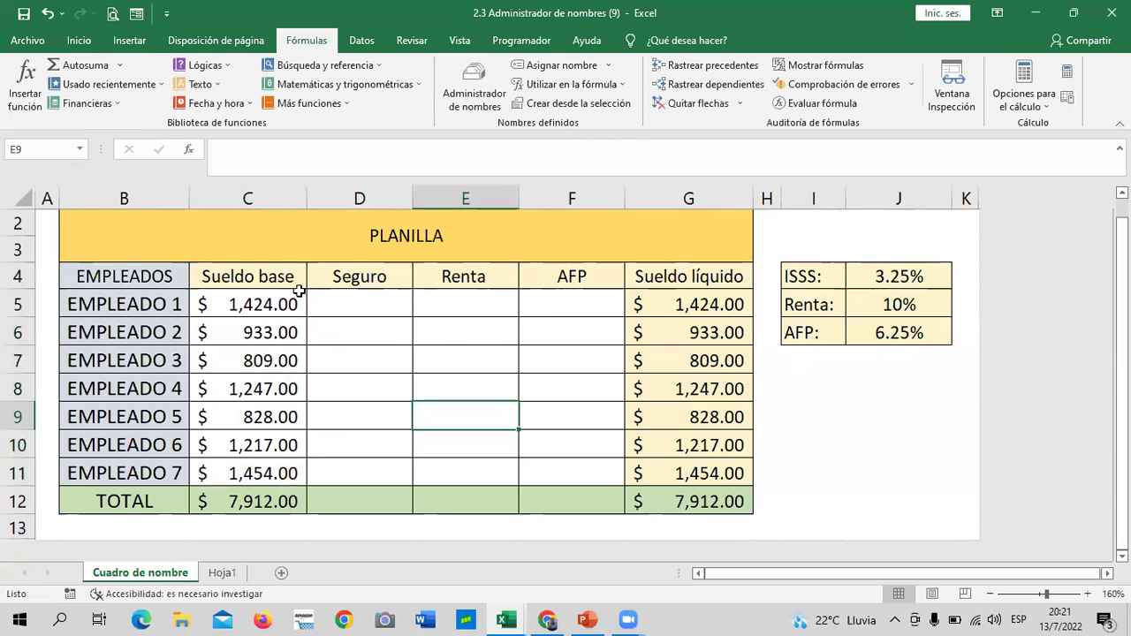
left_click(252, 302)
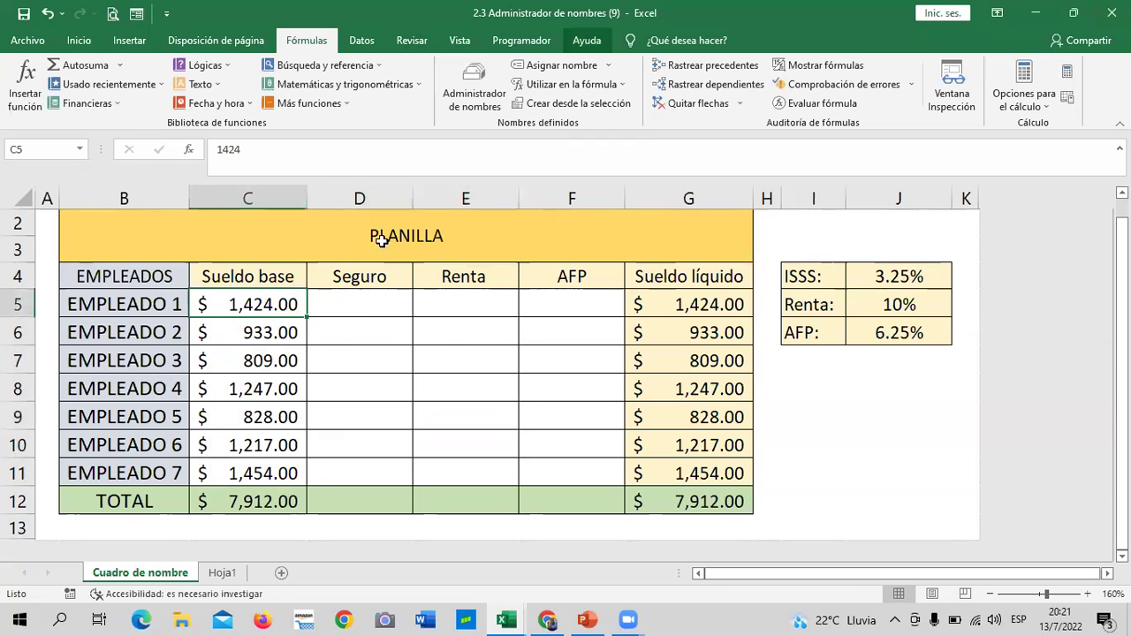
left_click(475, 84)
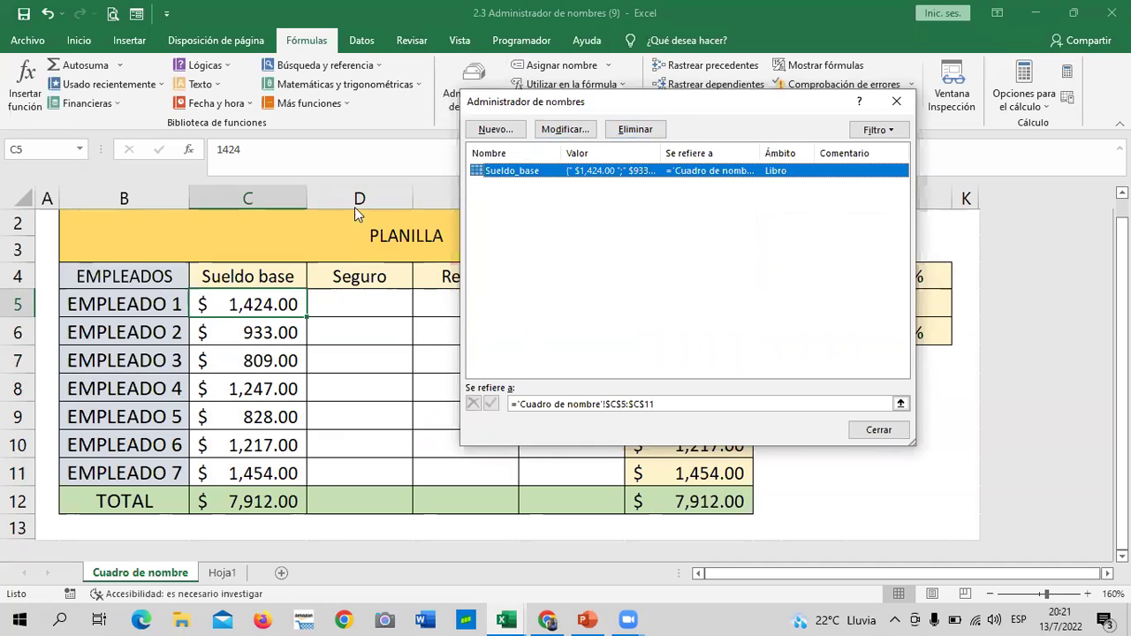
Create a new name ISSS, replacing the suggested EMPLEADO_1, with Libro (workbook) scope.
key("Escape")
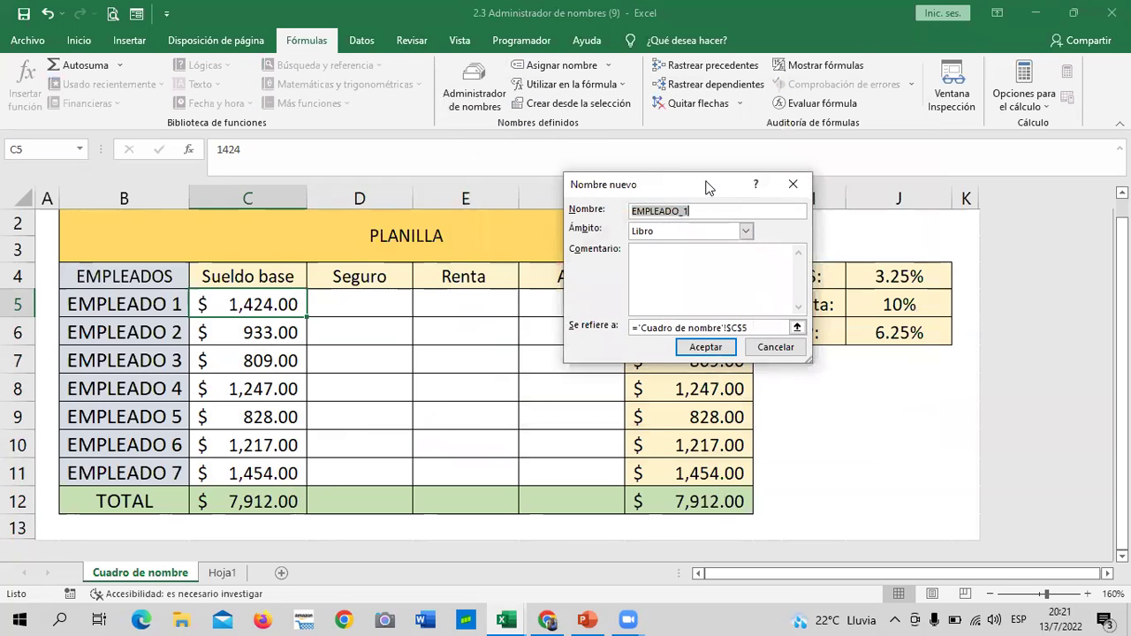
left_click_drag(707, 187, 774, 178)
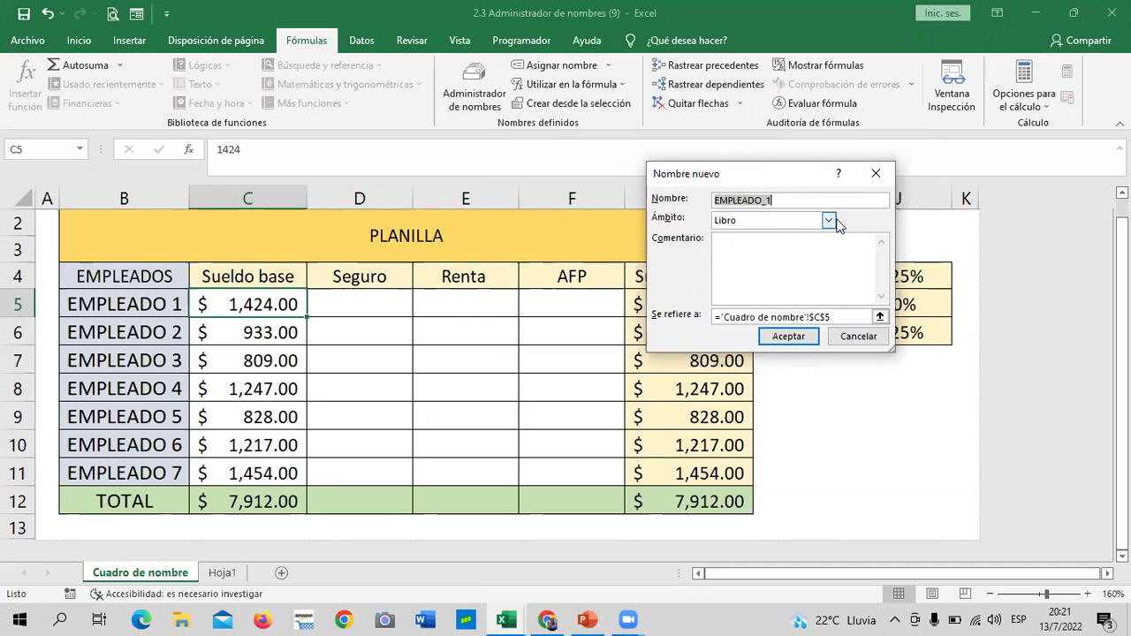
key("BackSpace")
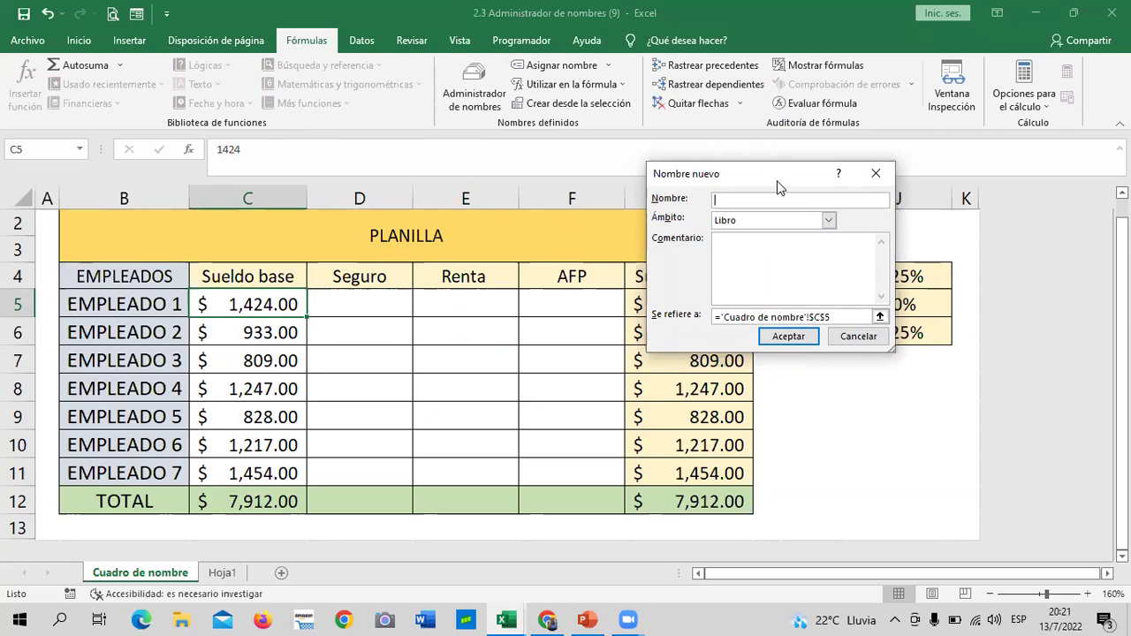
left_click_drag(777, 176, 723, 197)
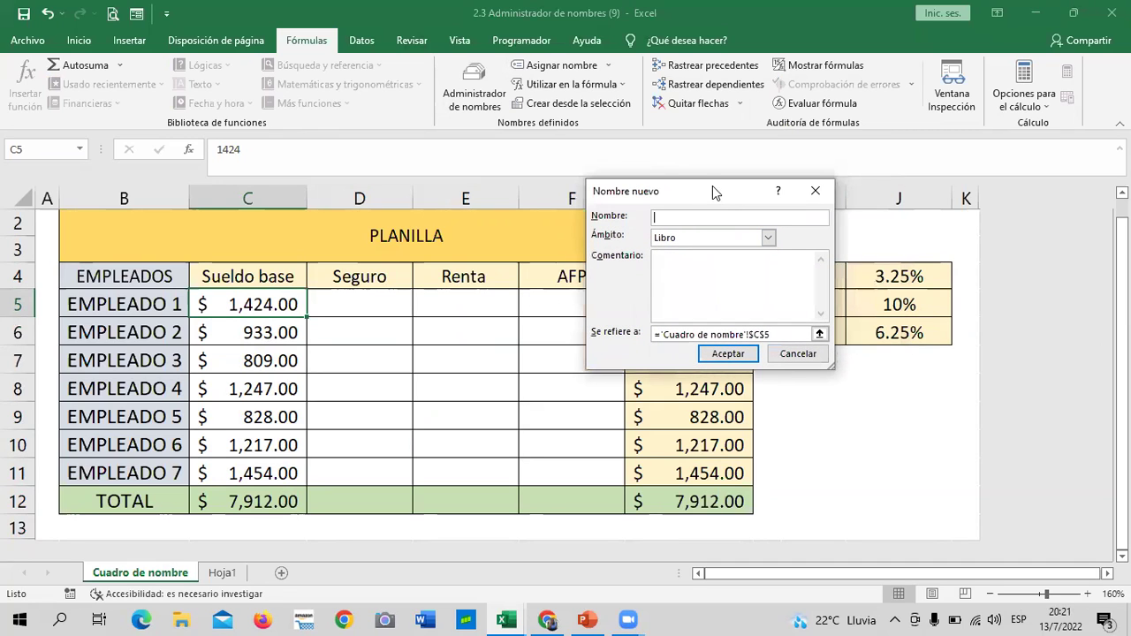
left_click_drag(715, 191, 657, 175)
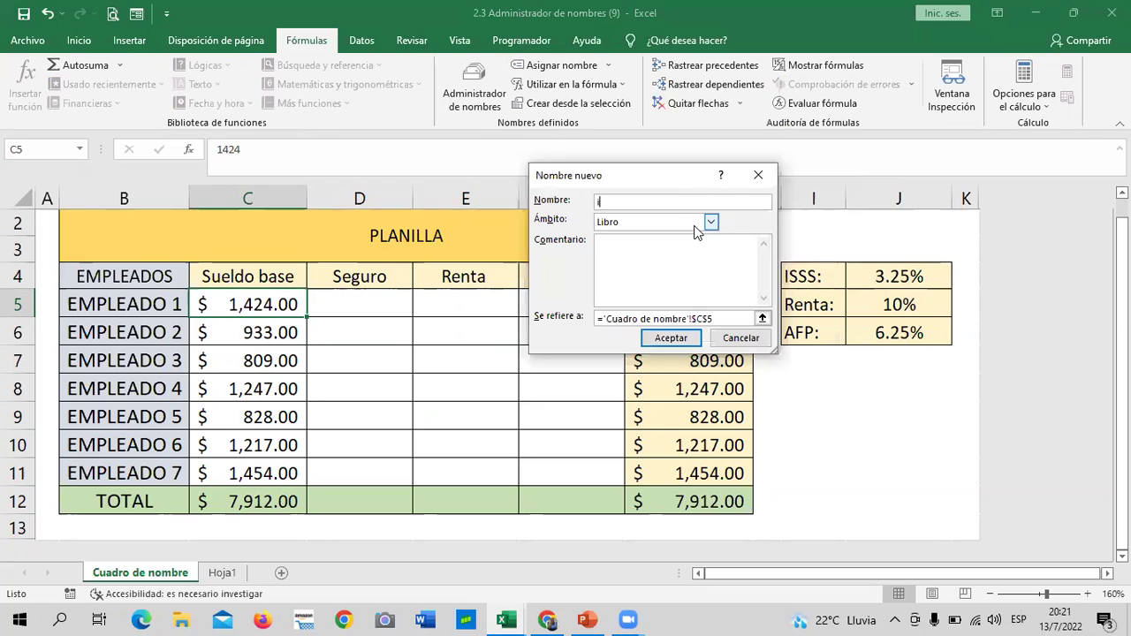
key("Caps_Lock")
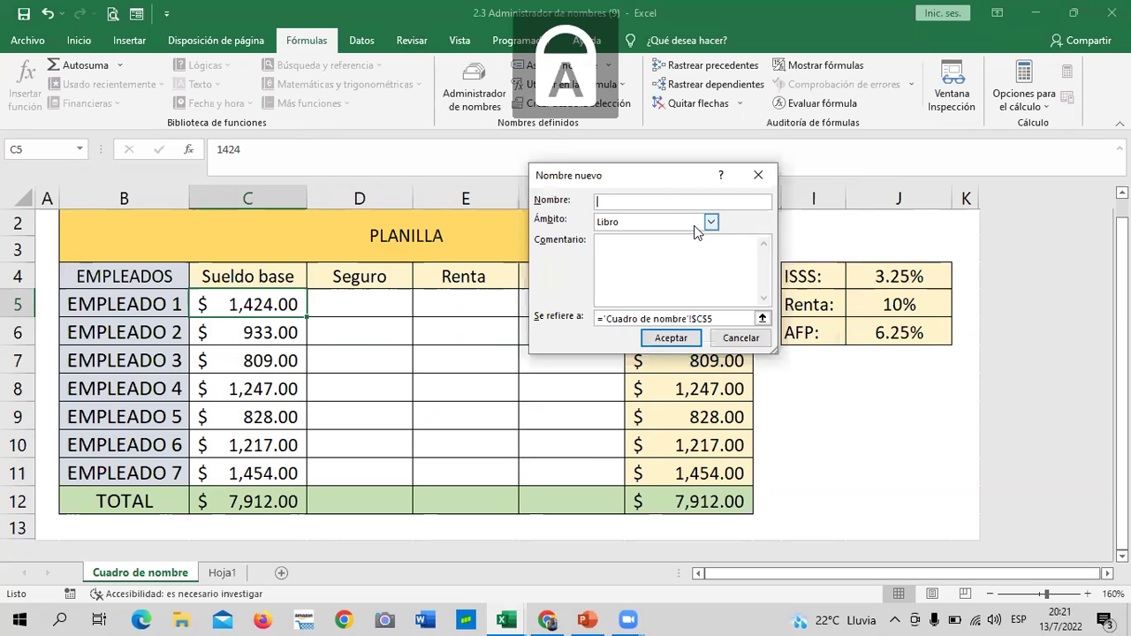
type("ISSS")
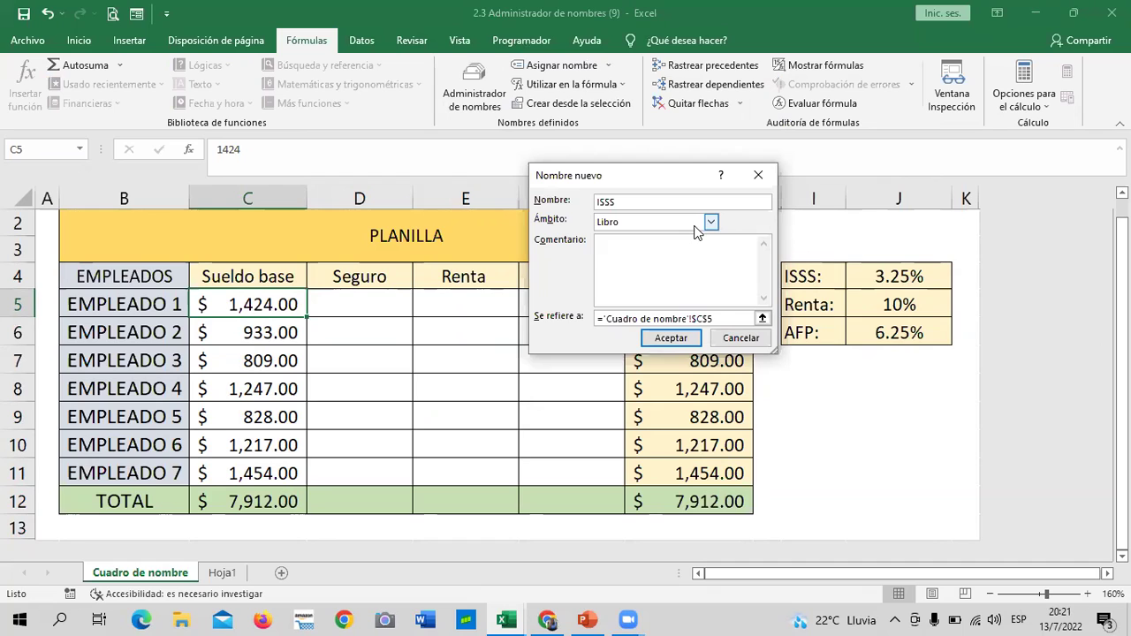
left_click(711, 224)
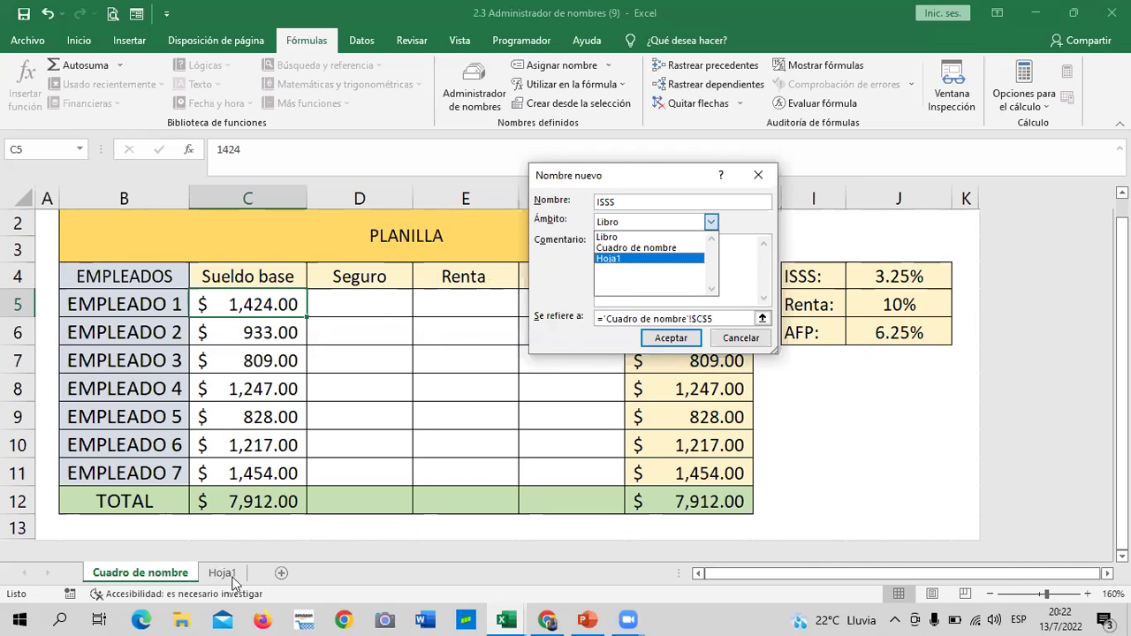
left_click(644, 222)
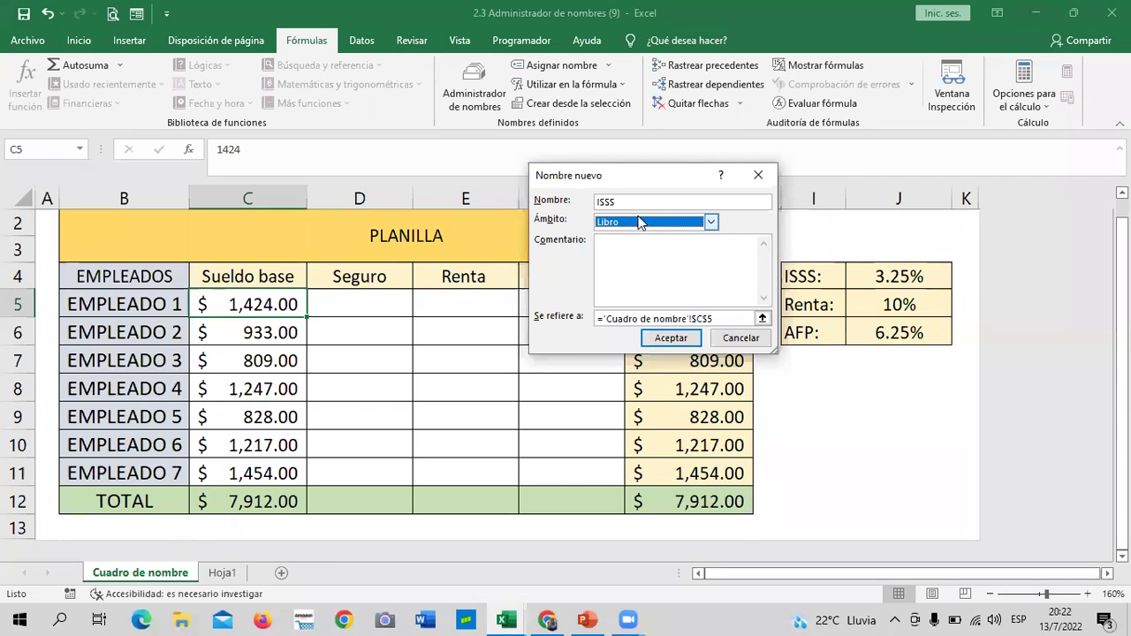
Replace the C5 reference with the constant 3.25% and save the ISSS name.
left_click(707, 318)
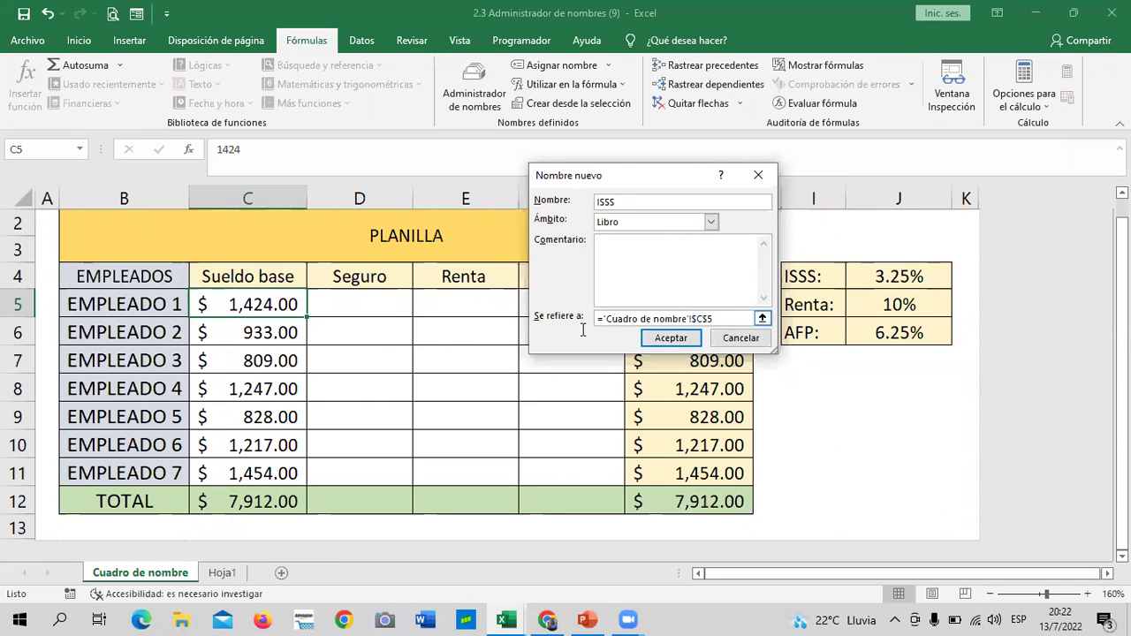
left_click_drag(712, 318, 599, 320)
key("BackSpace")
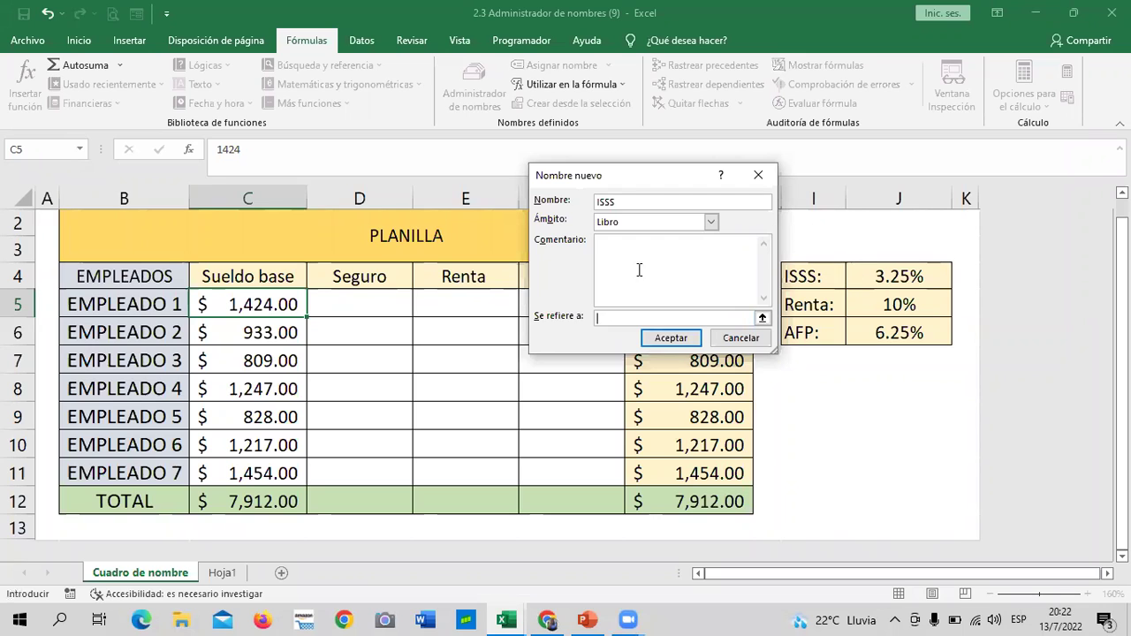
left_click_drag(621, 183, 613, 181)
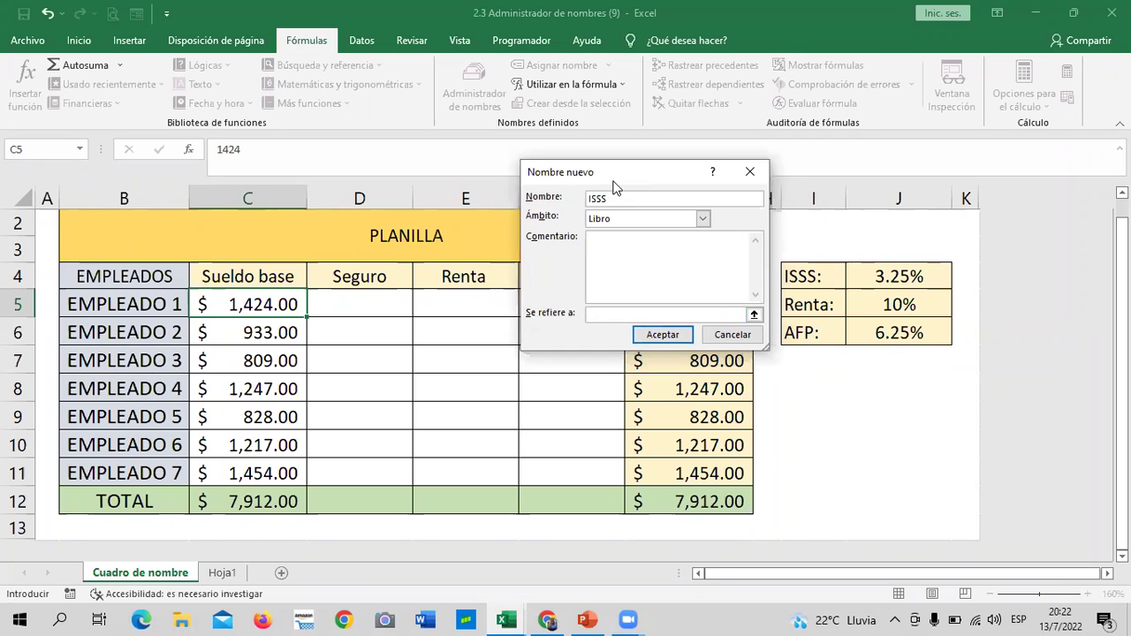
left_click_drag(616, 186, 595, 172)
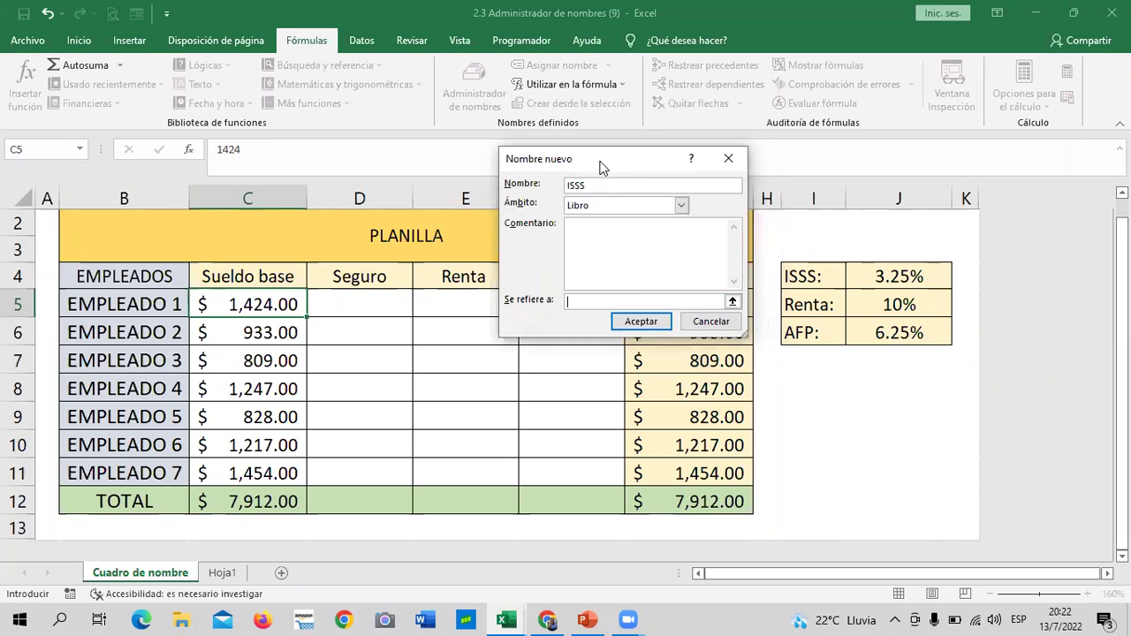
left_click(593, 302)
type("3.25")
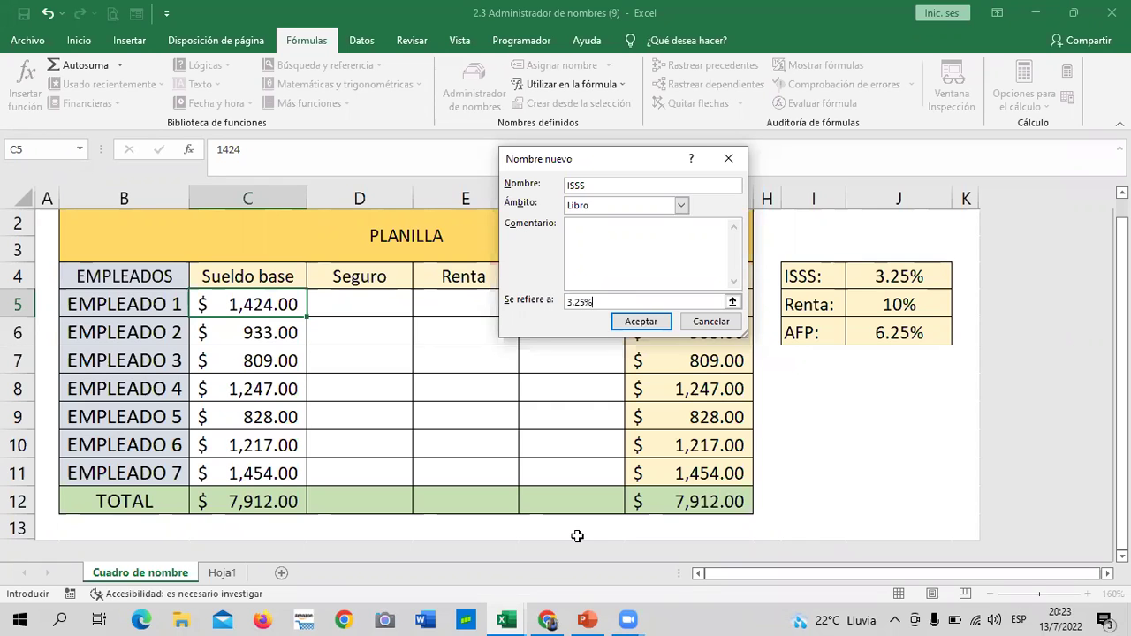
left_click(645, 322)
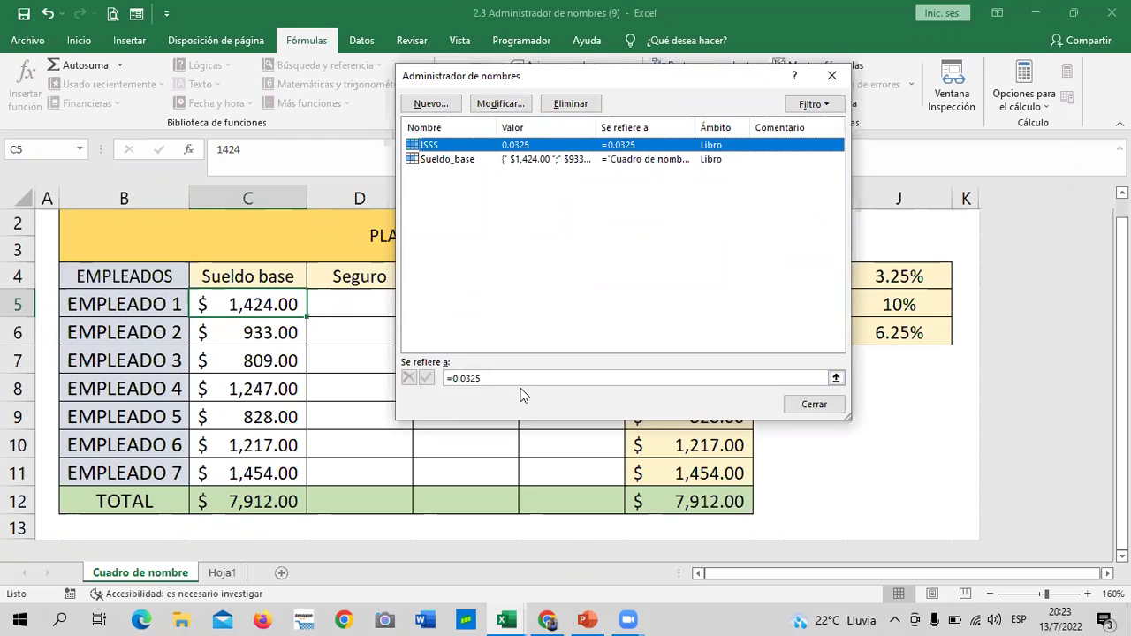
Enter =C5*ISSS in D5 so EMPLEADO 1's Seguro returns $46.28.
left_click(814, 404)
left_click(434, 435)
left_click(363, 300)
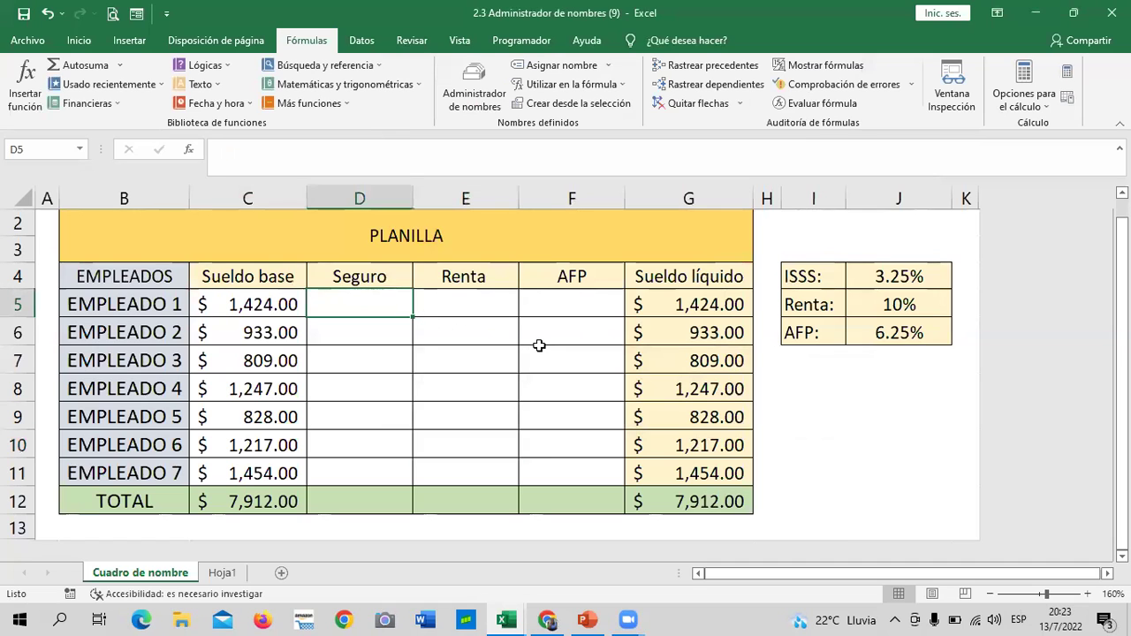
type("=")
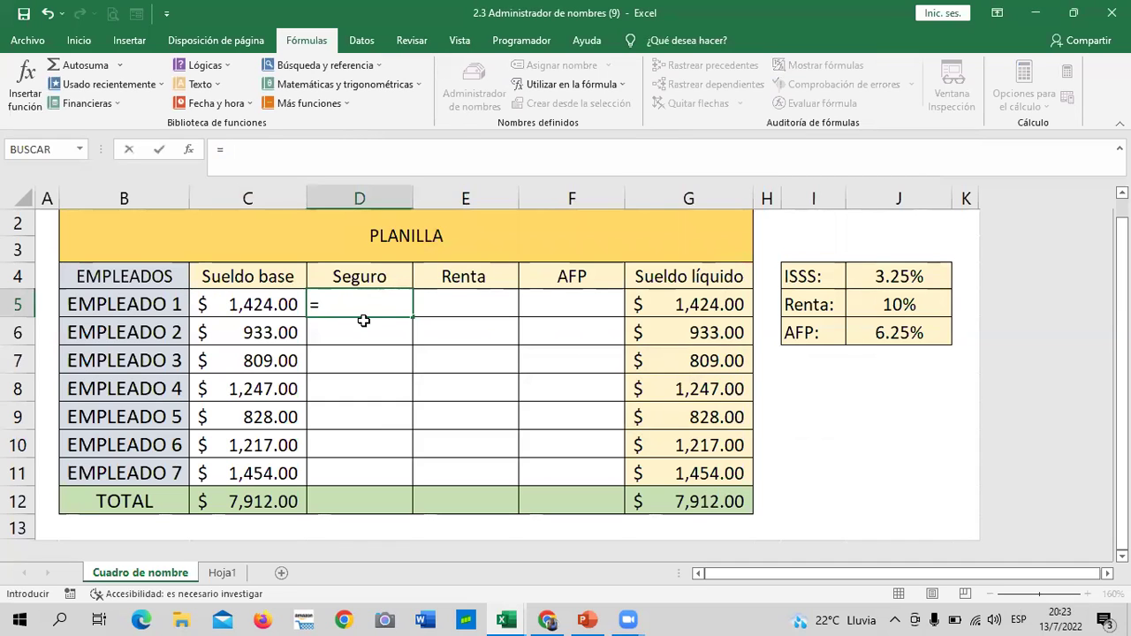
left_click(235, 304)
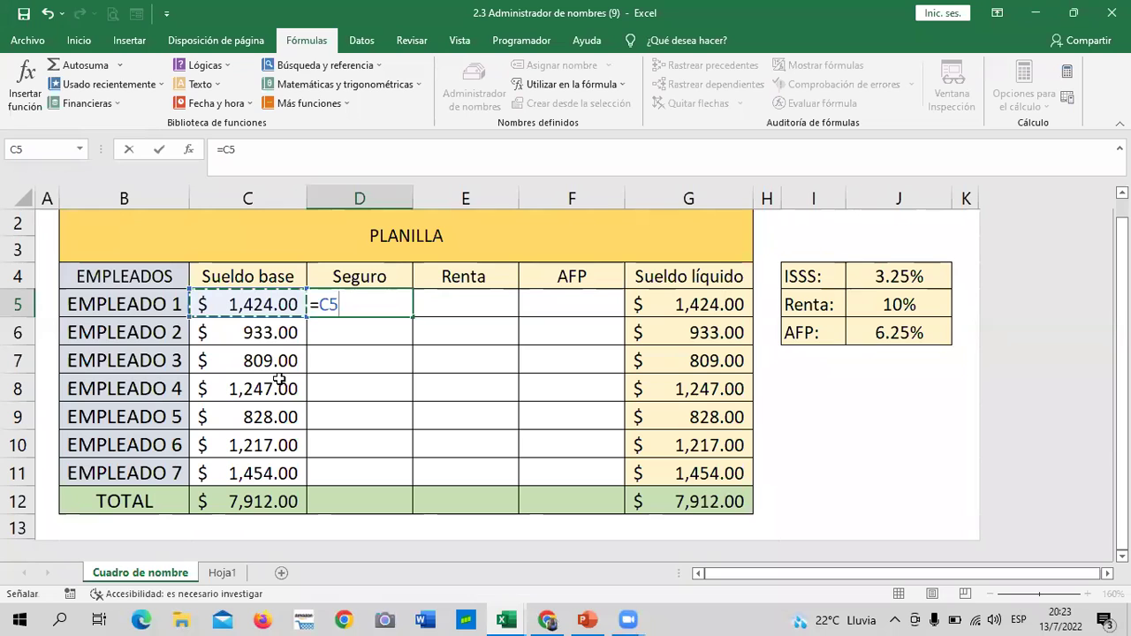
type("*")
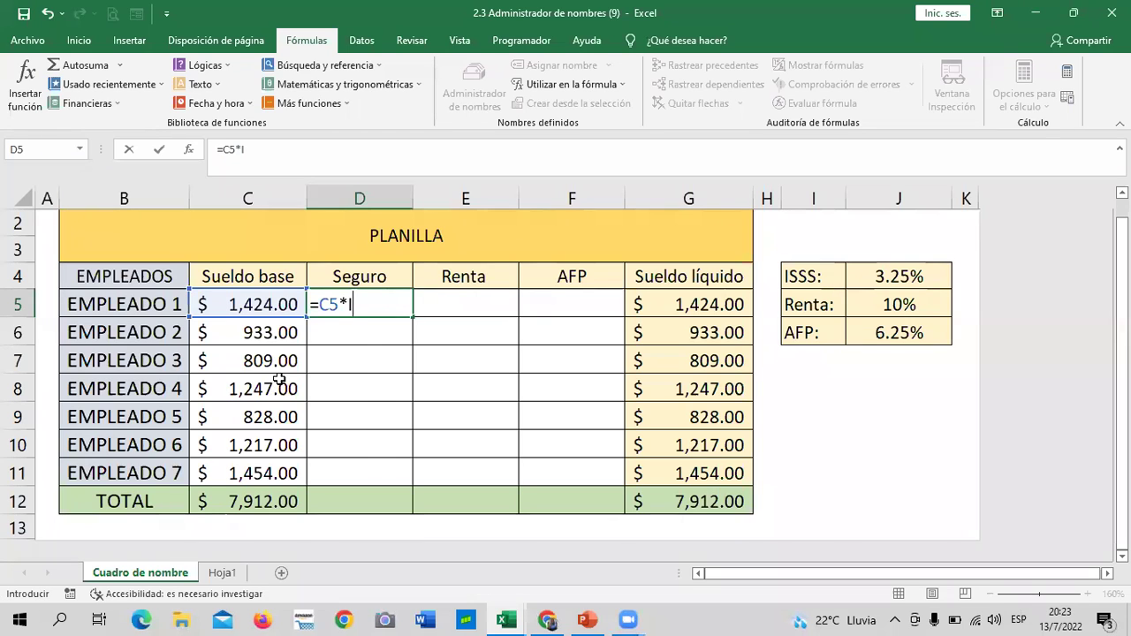
type("IS")
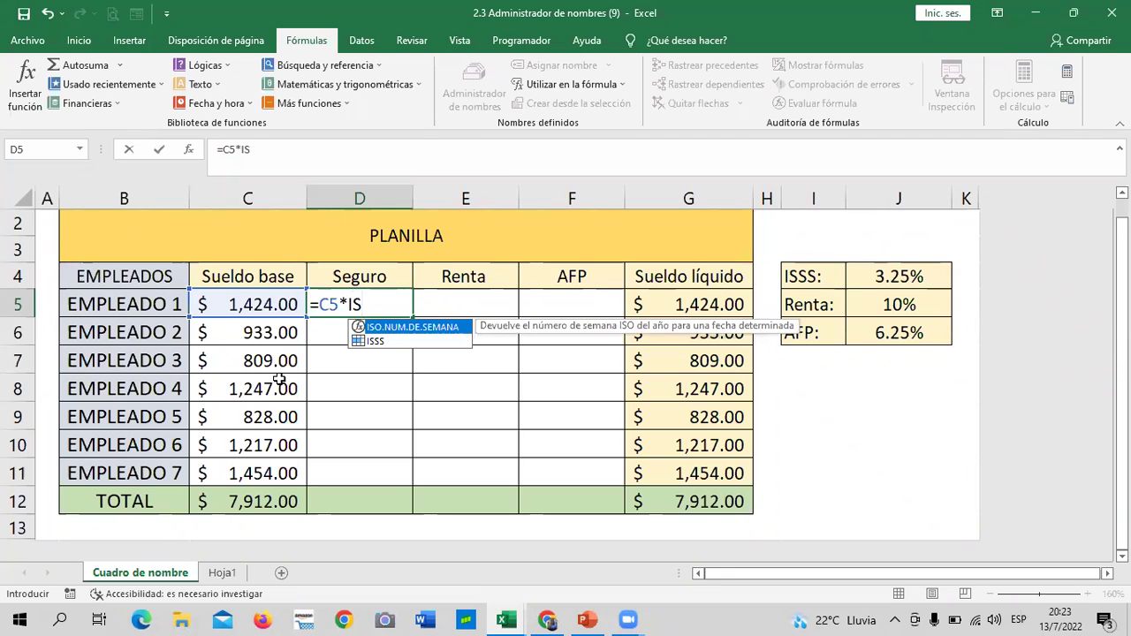
key("BackSpace")
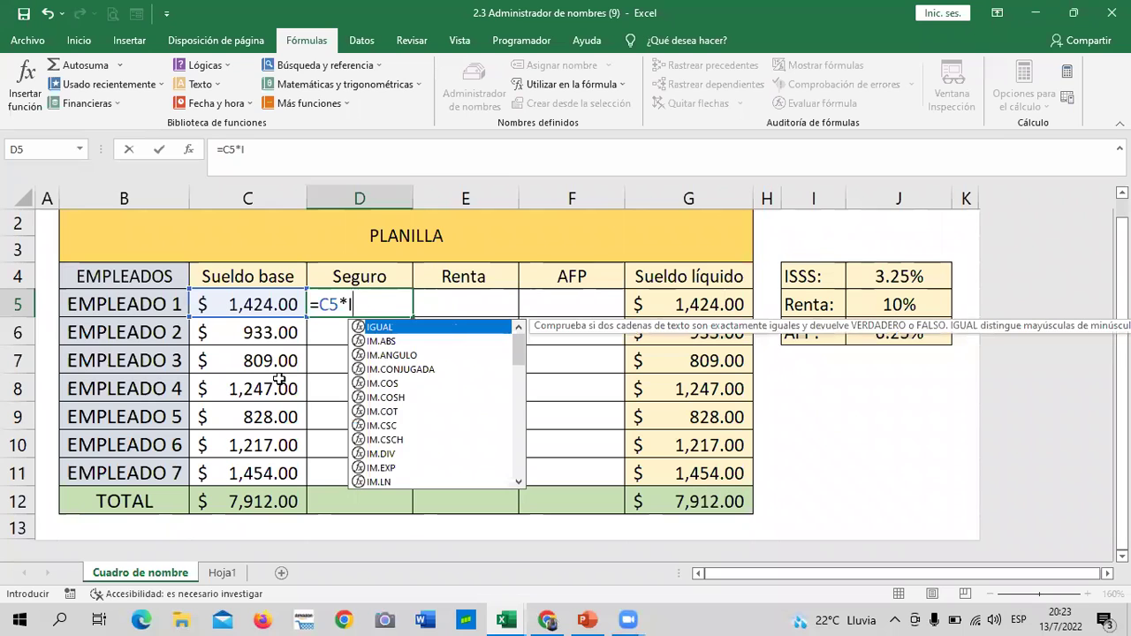
type("S")
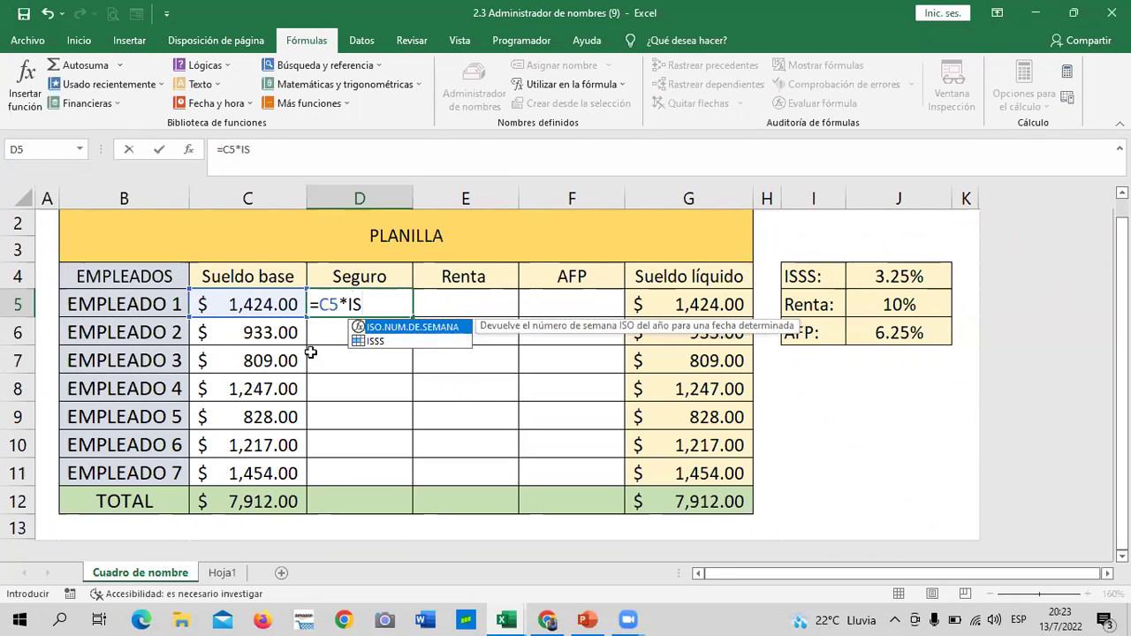
left_click(392, 343)
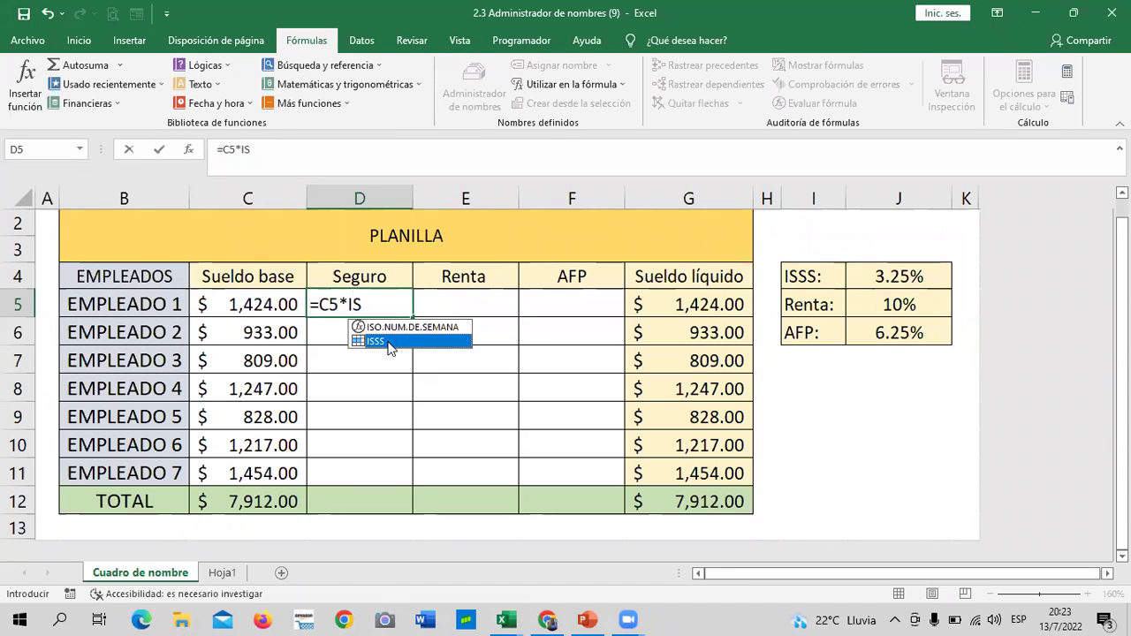
double_click(389, 343)
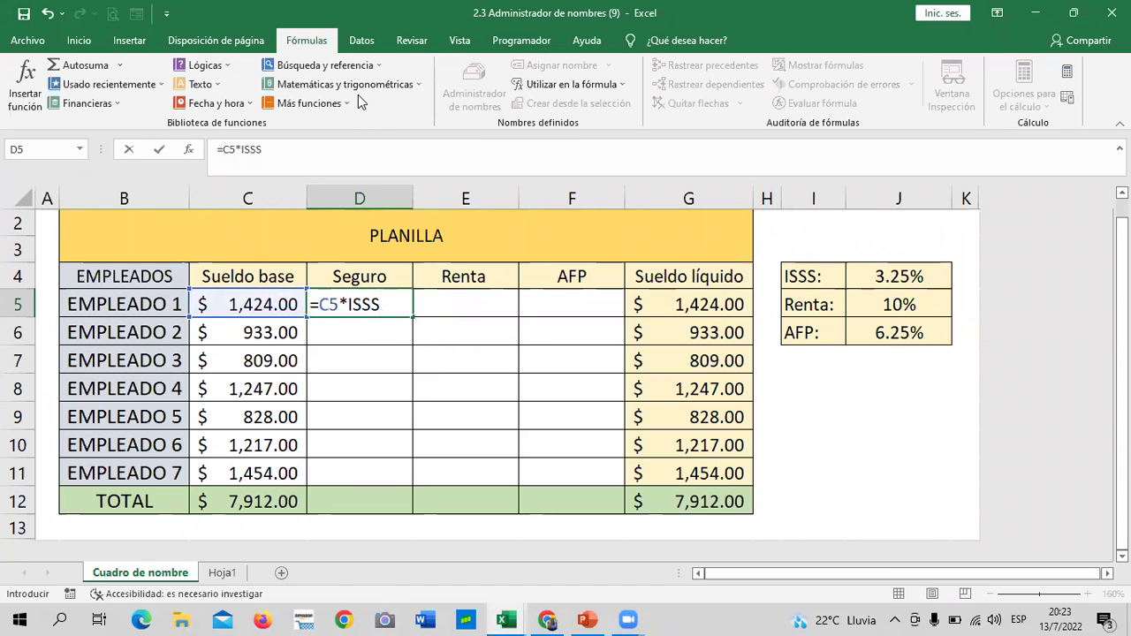
left_click(379, 156)
key("Return")
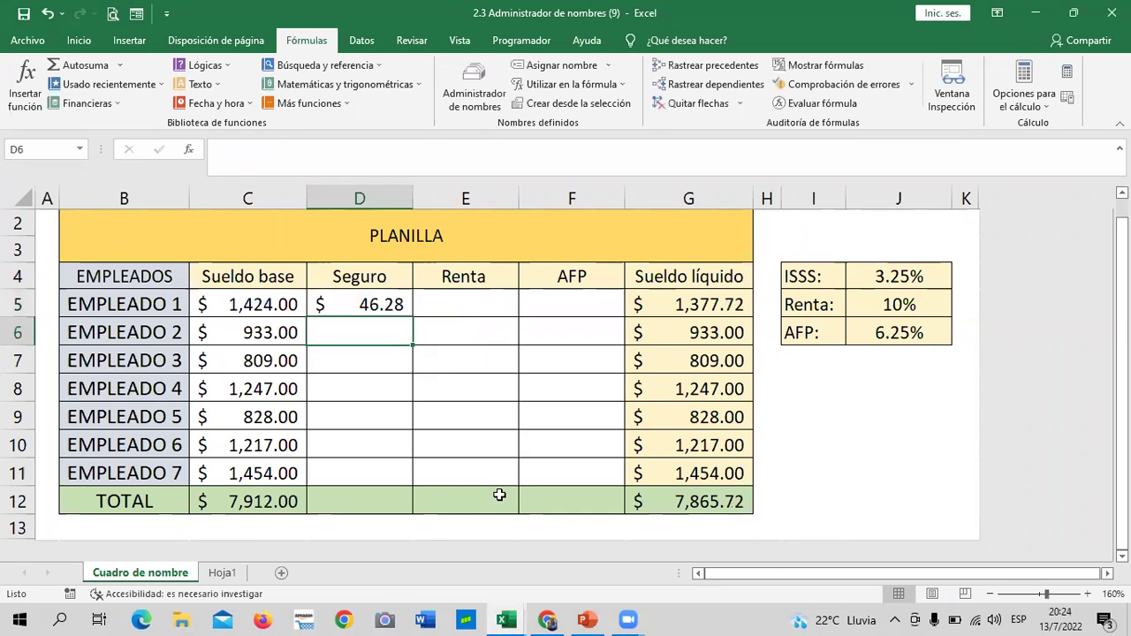
Enter =C6*ISSS in D6 for EMPLEADO 2's Seguro.
left_click(379, 304)
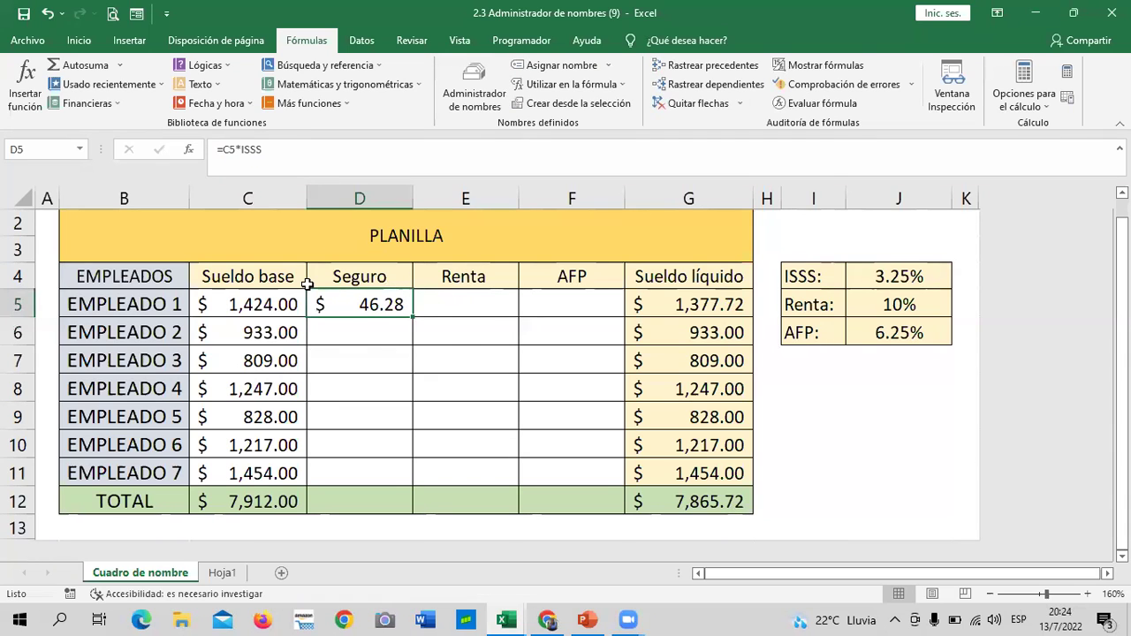
left_click(378, 334)
type("=")
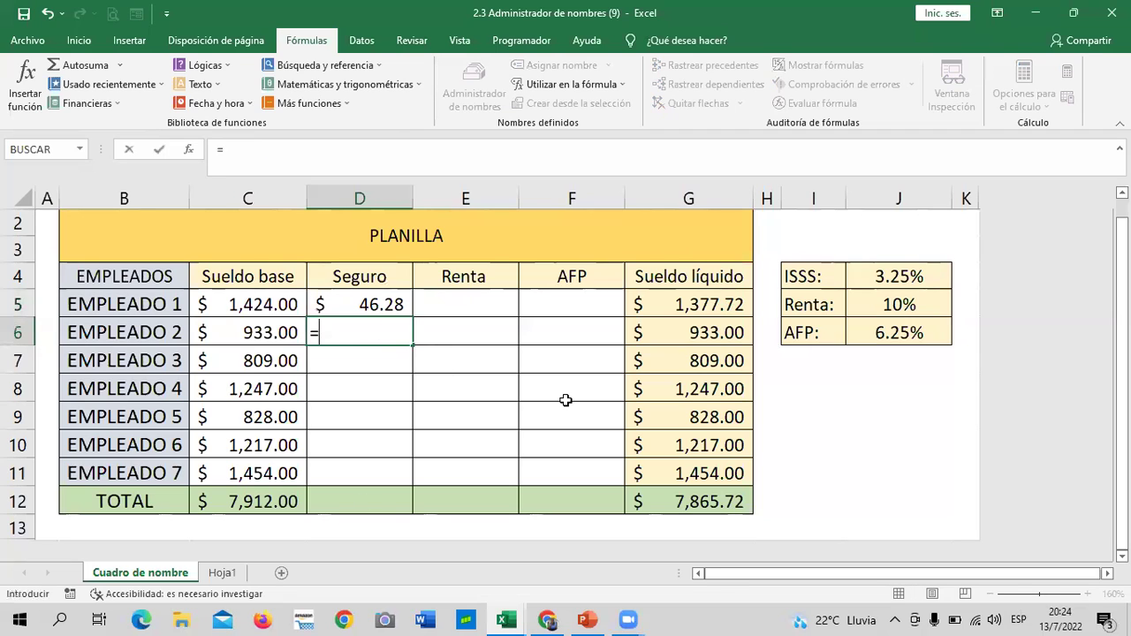
left_click(295, 333)
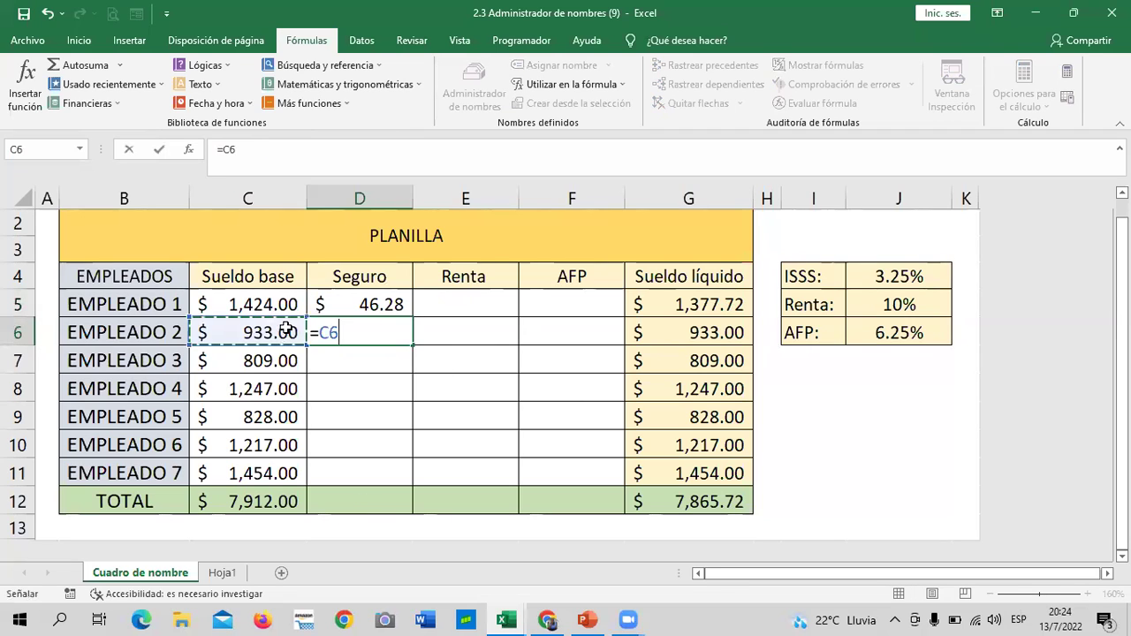
type("*")
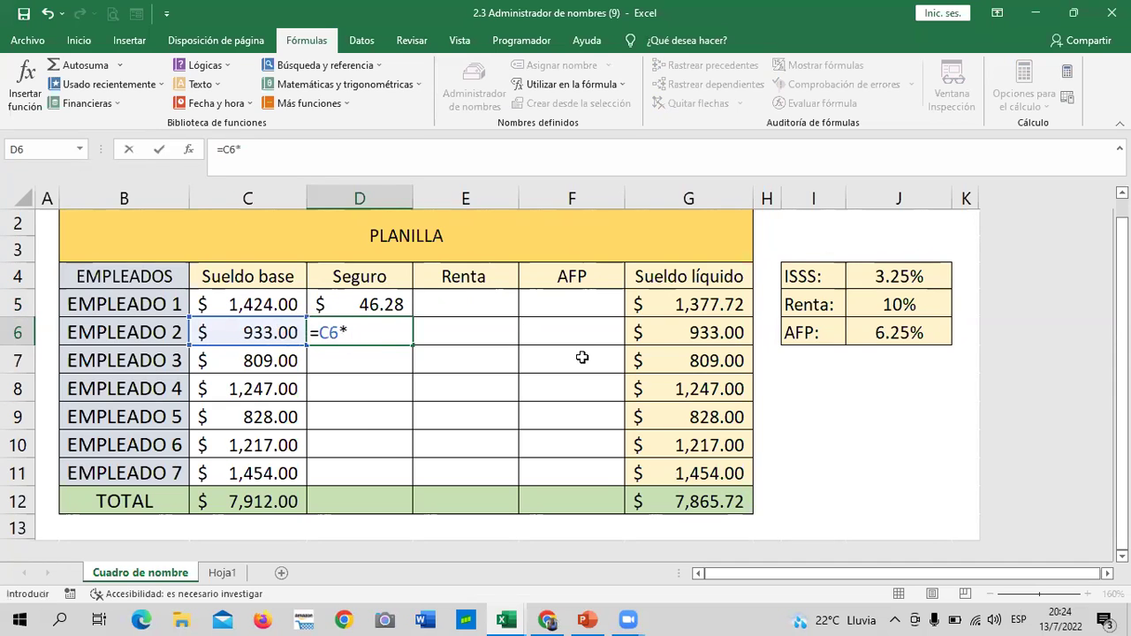
type("IS")
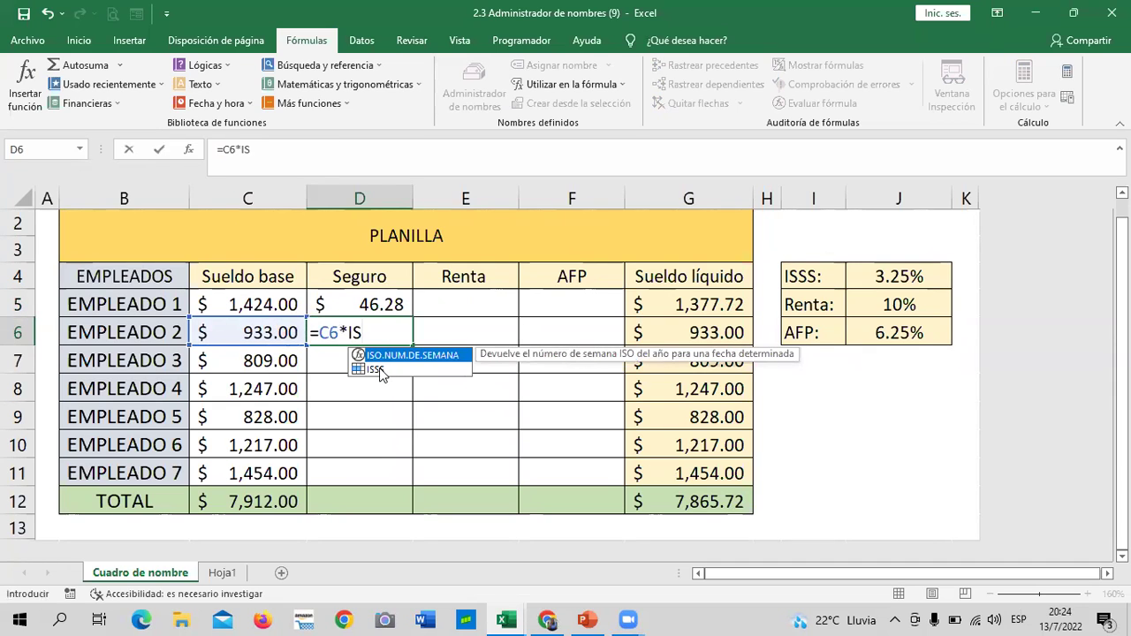
double_click(380, 368)
key("Return")
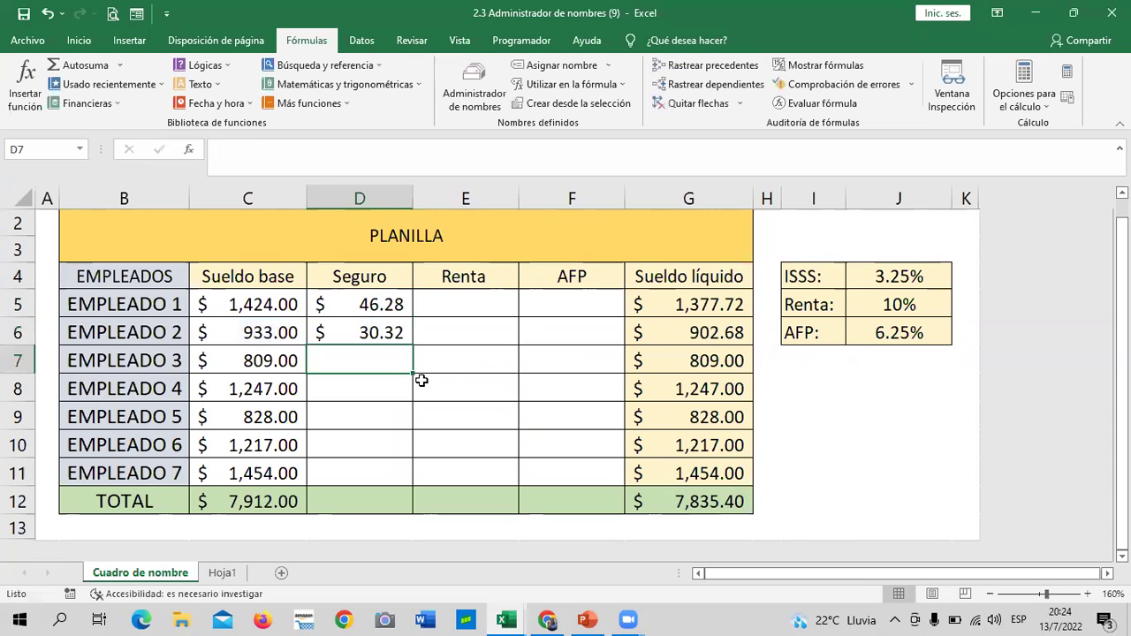
Copy the D6 Seguro formula down through D11.
left_click(347, 327)
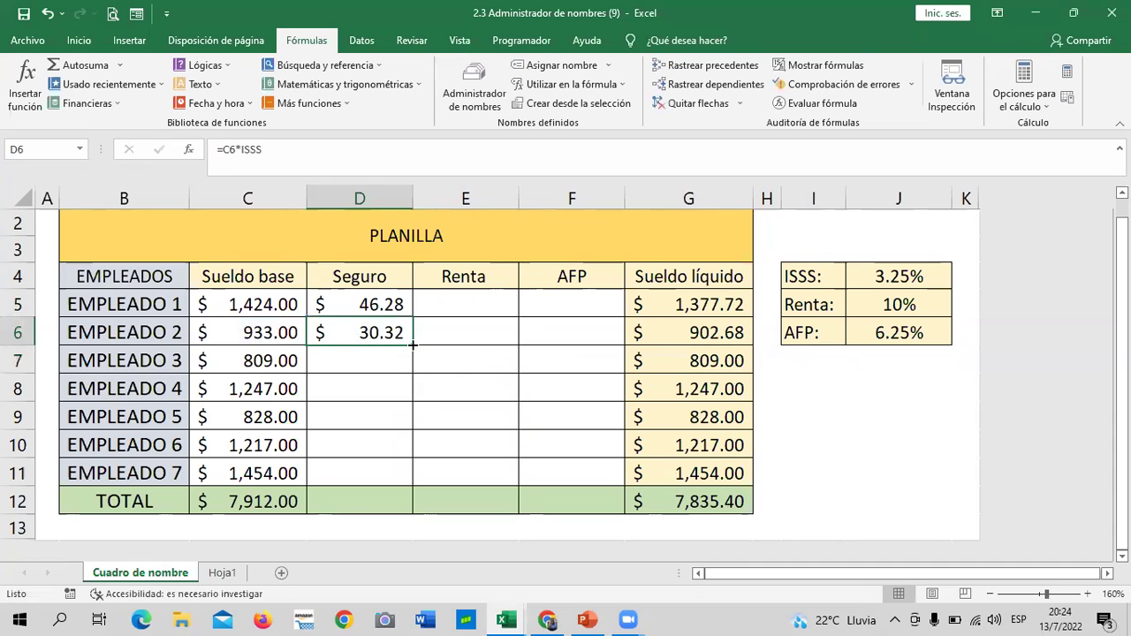
left_click_drag(414, 345, 411, 478)
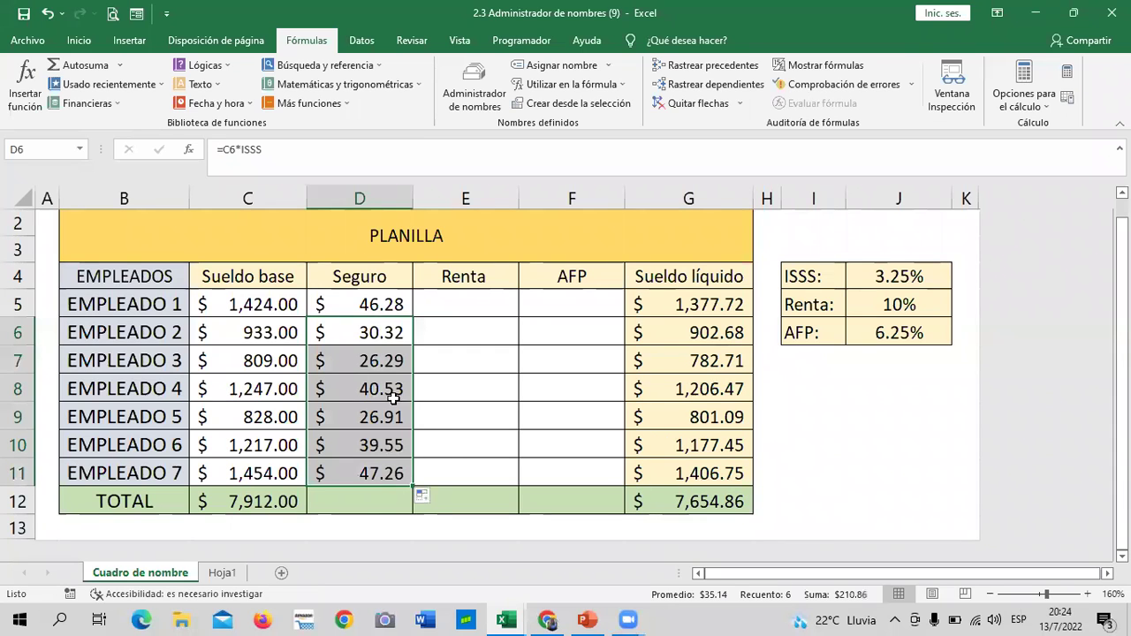
left_click(469, 476)
left_click(343, 499)
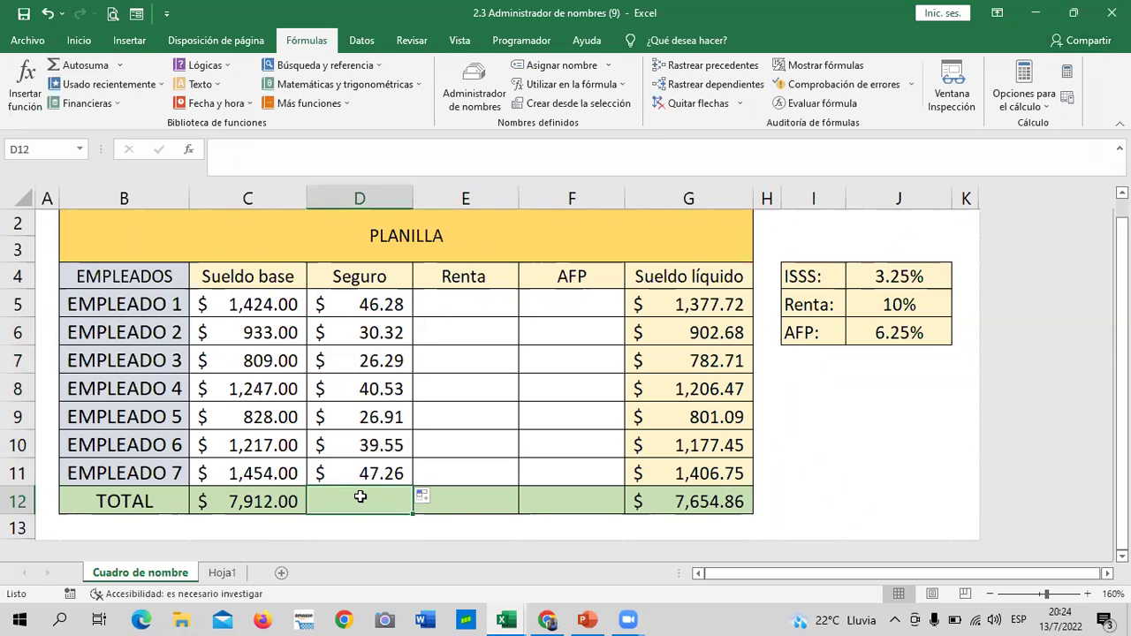
AutoSum D5:D11 into D12 for a Seguro total of $257.14.
left_click(76, 65)
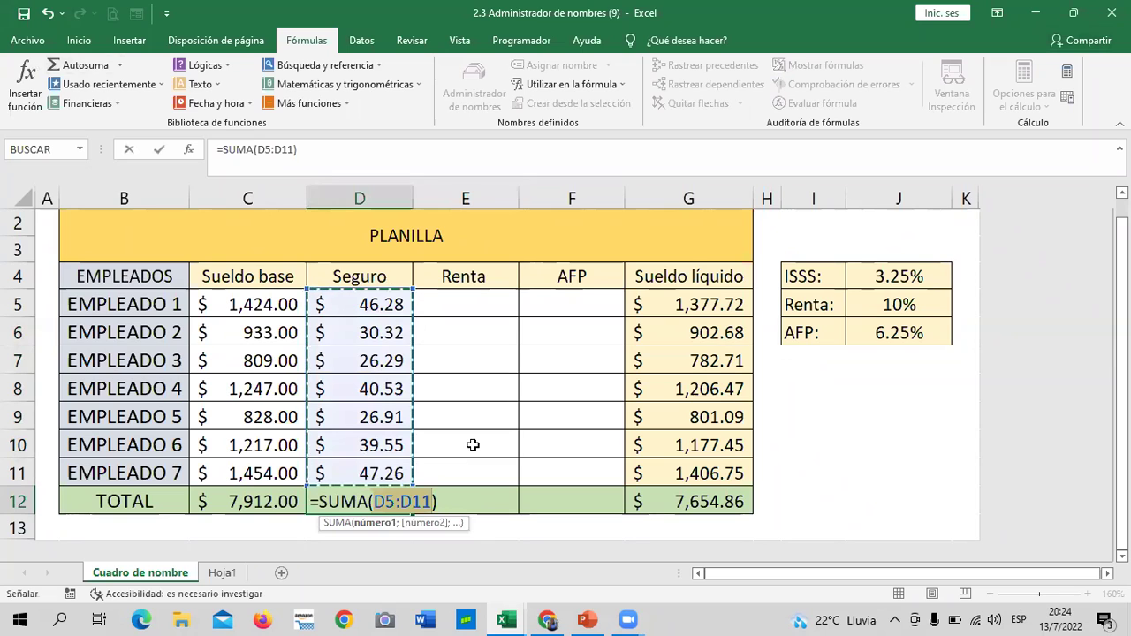
key("Return")
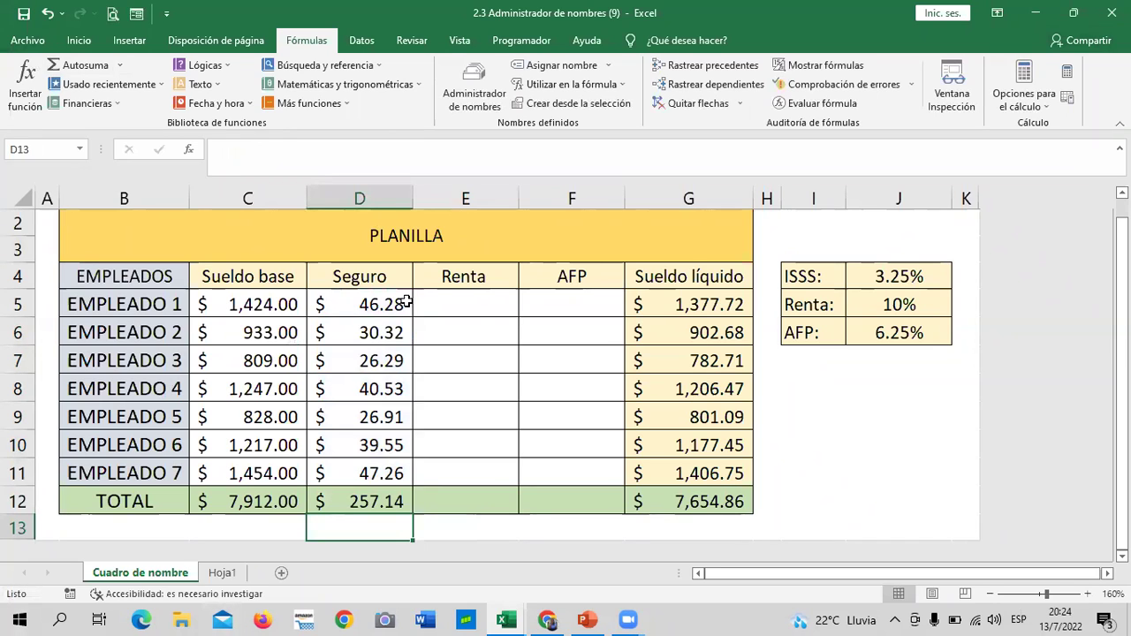
left_click(462, 300)
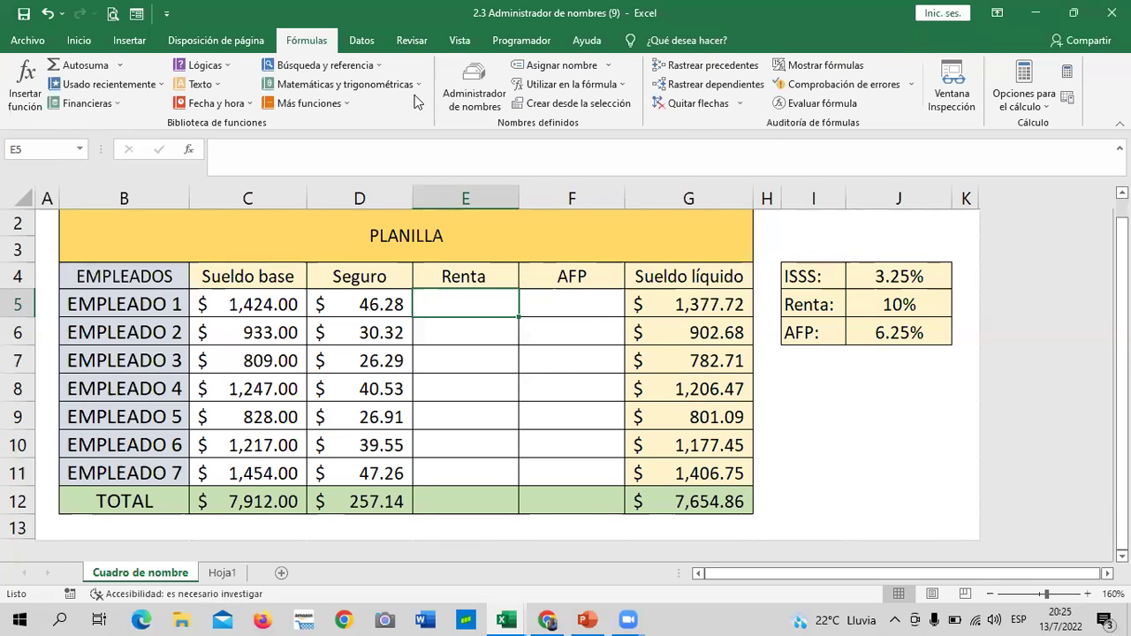
Define the workbook name Renta as the constant 10% rather than a cell reference.
left_click(457, 105)
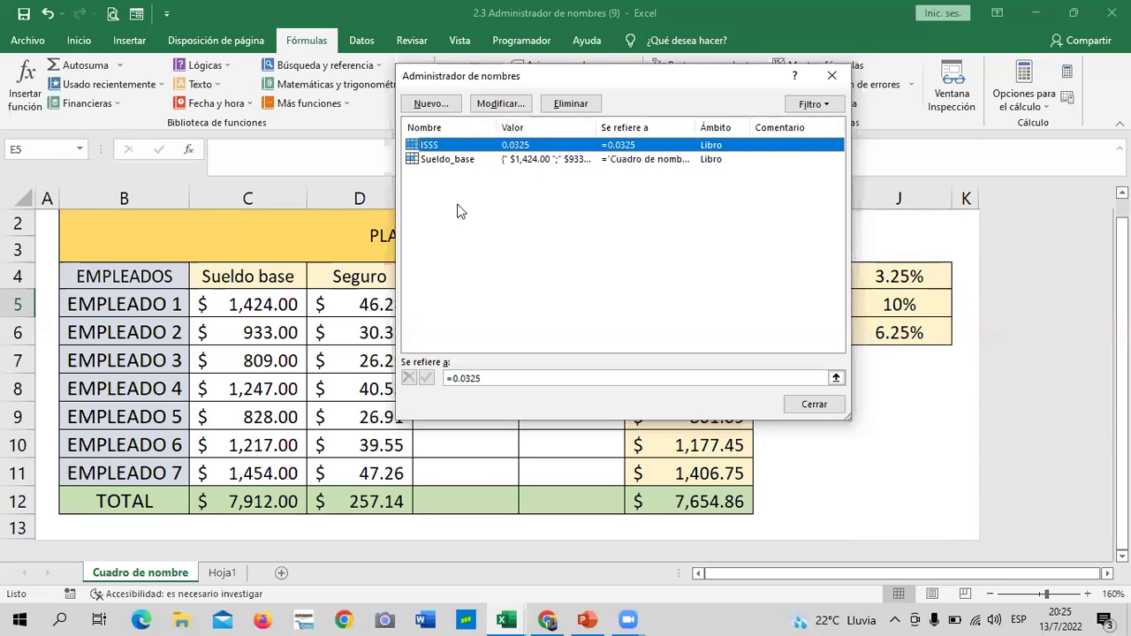
left_click(833, 75)
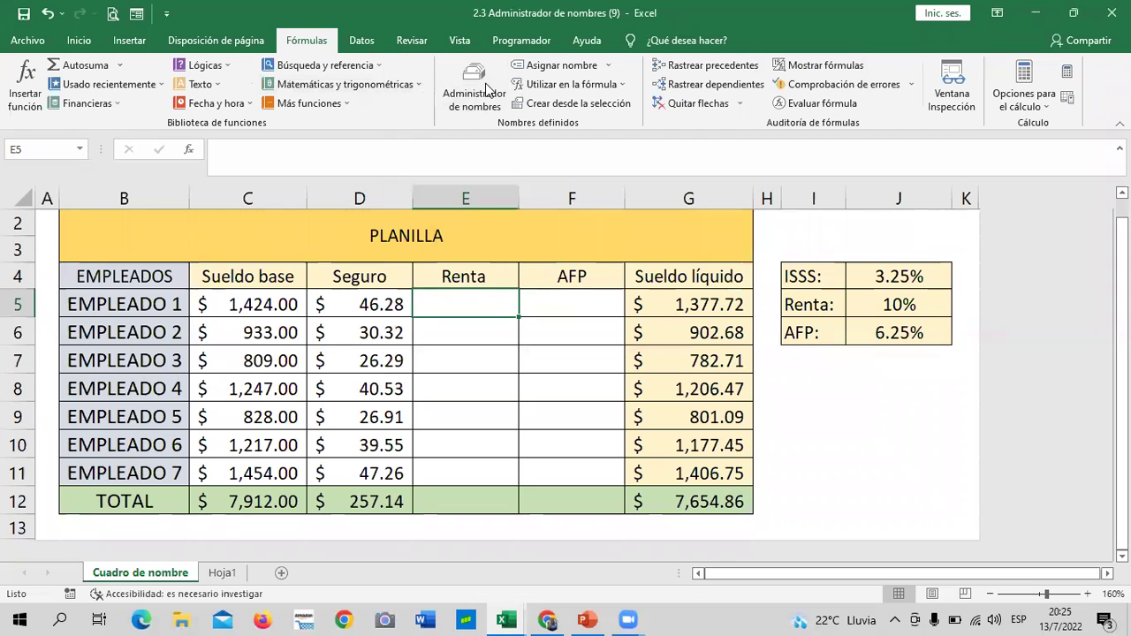
left_click(562, 66)
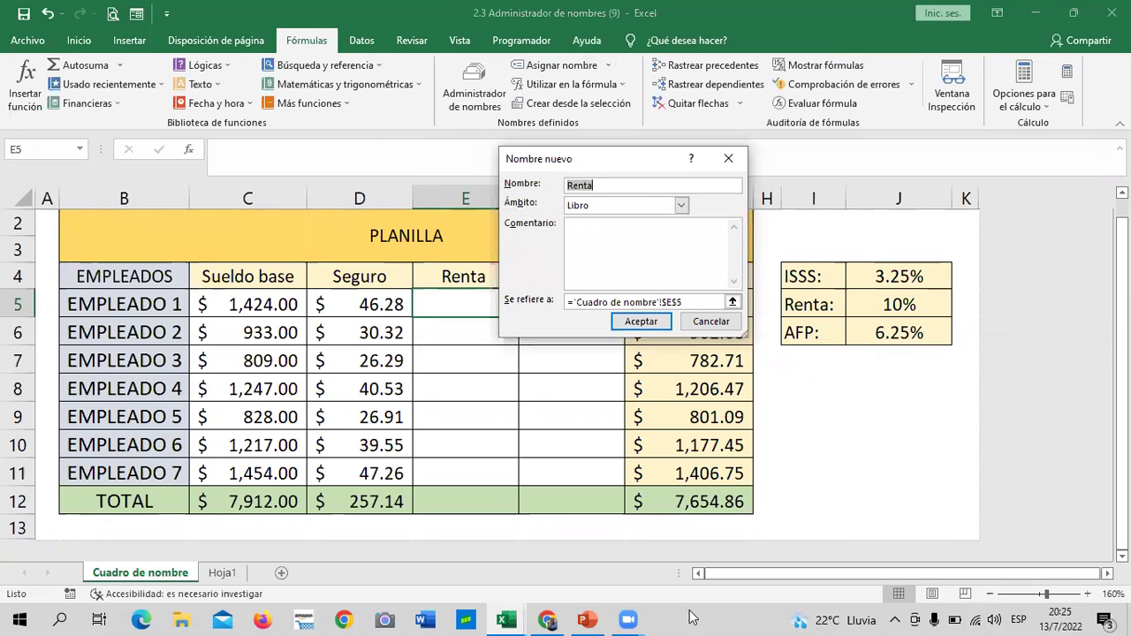
left_click(606, 604)
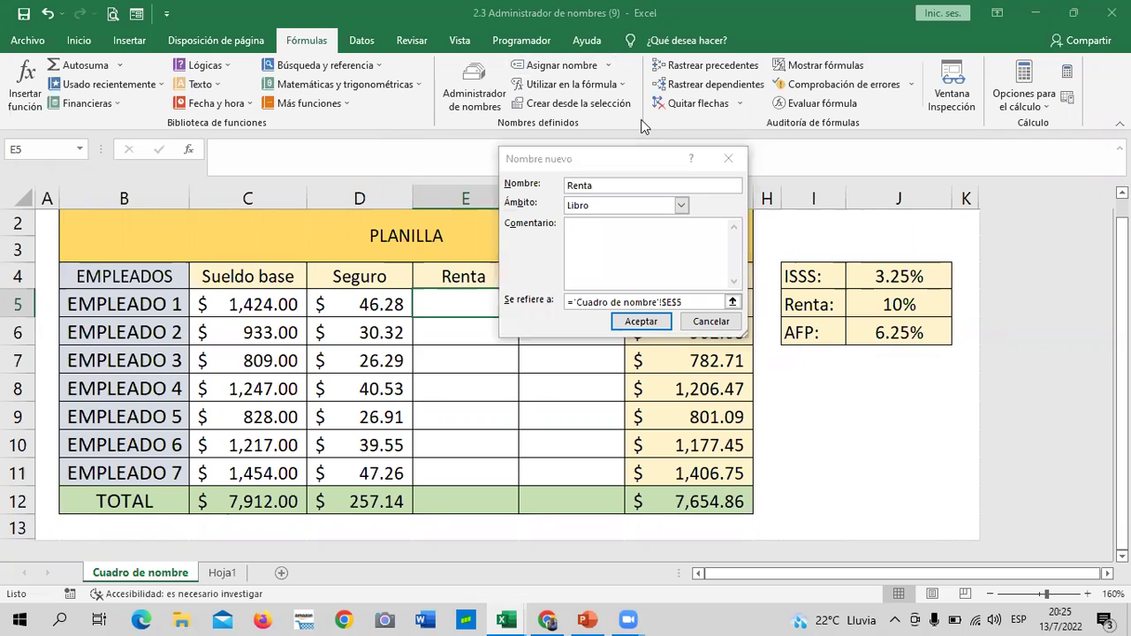
mouse_move(654, 165)
left_mouse_down()
mouse_move(682, 175)
mouse_move(672, 174)
left_mouse_up()
left_click(646, 199)
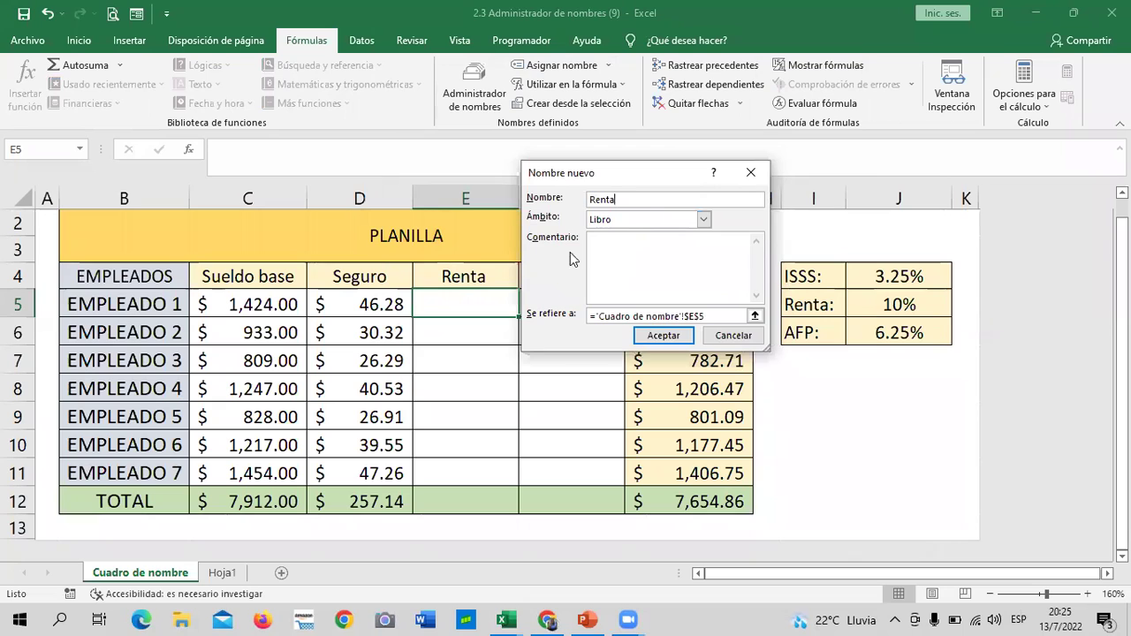
left_click(722, 315)
key("BackSpace")
key("BackSpace")
key("BackSpace")
key("BackSpace")
key("BackSpace")
key("BackSpace")
key("BackSpace")
type("10")
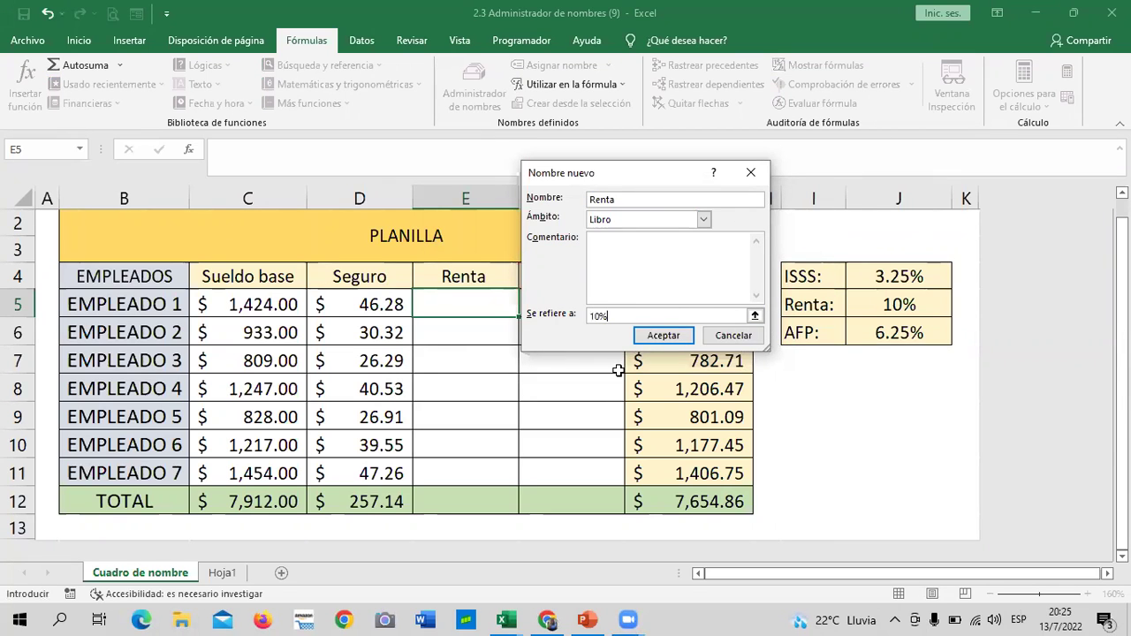
left_click(667, 336)
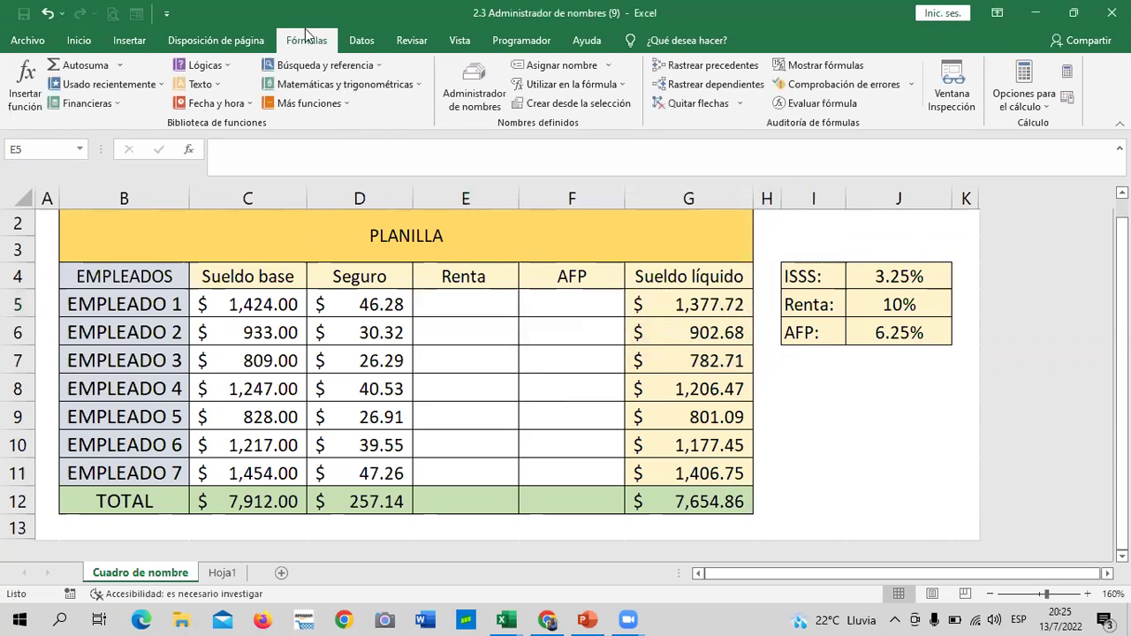
Review the defined names Sueldo_base, ISSS and Renta in the Name Manager.
left_click(471, 86)
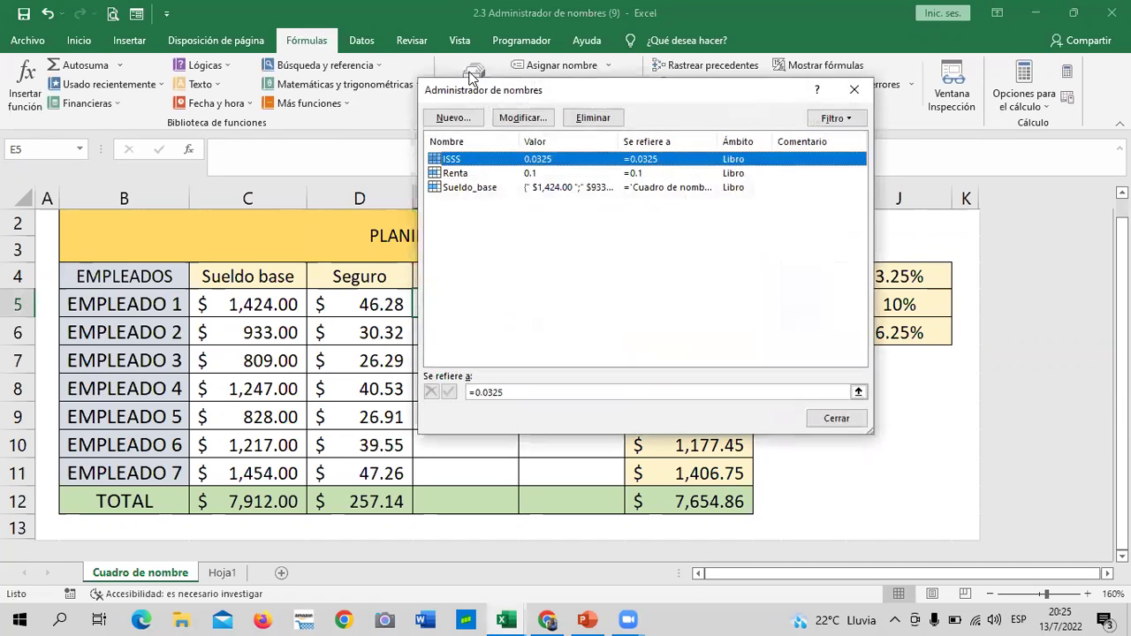
left_click(537, 161)
left_click(486, 189)
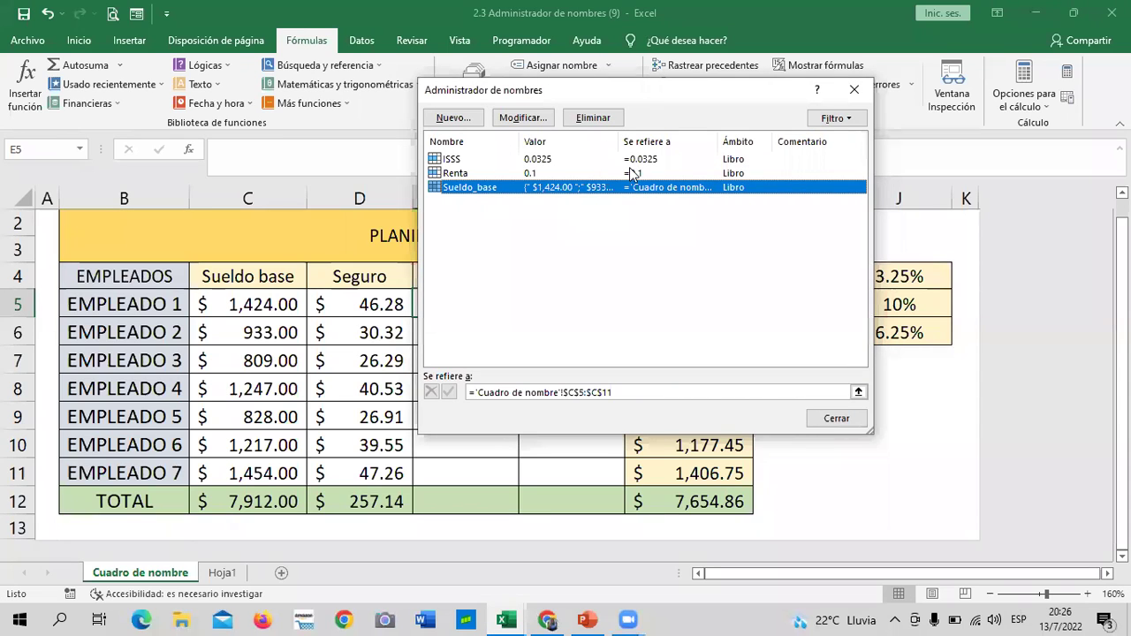
left_click(462, 161)
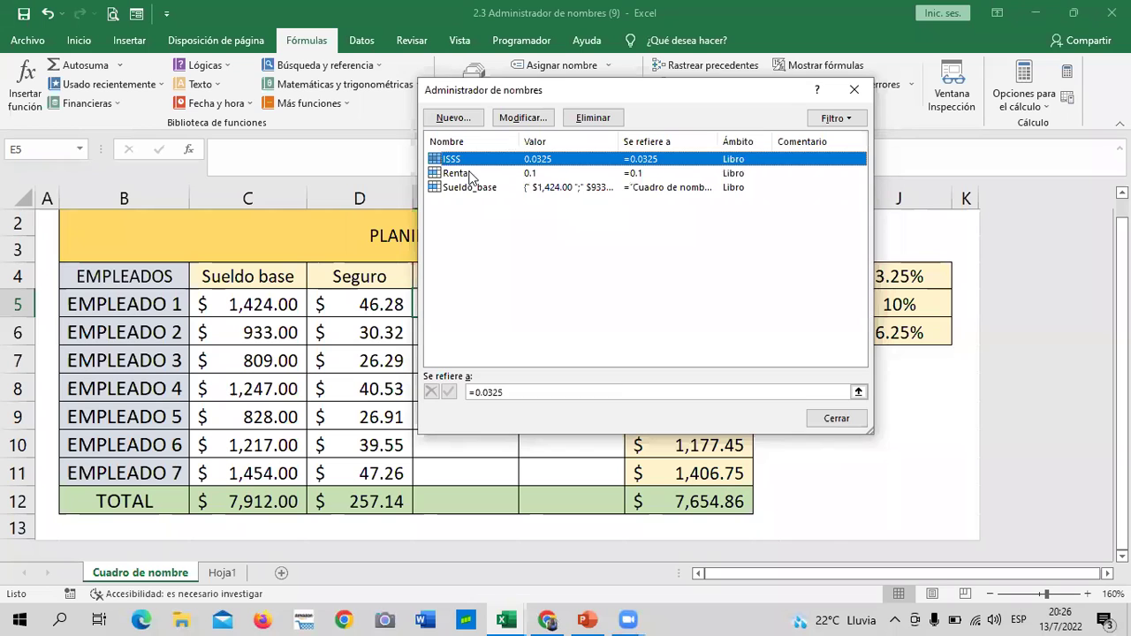
left_click(468, 173)
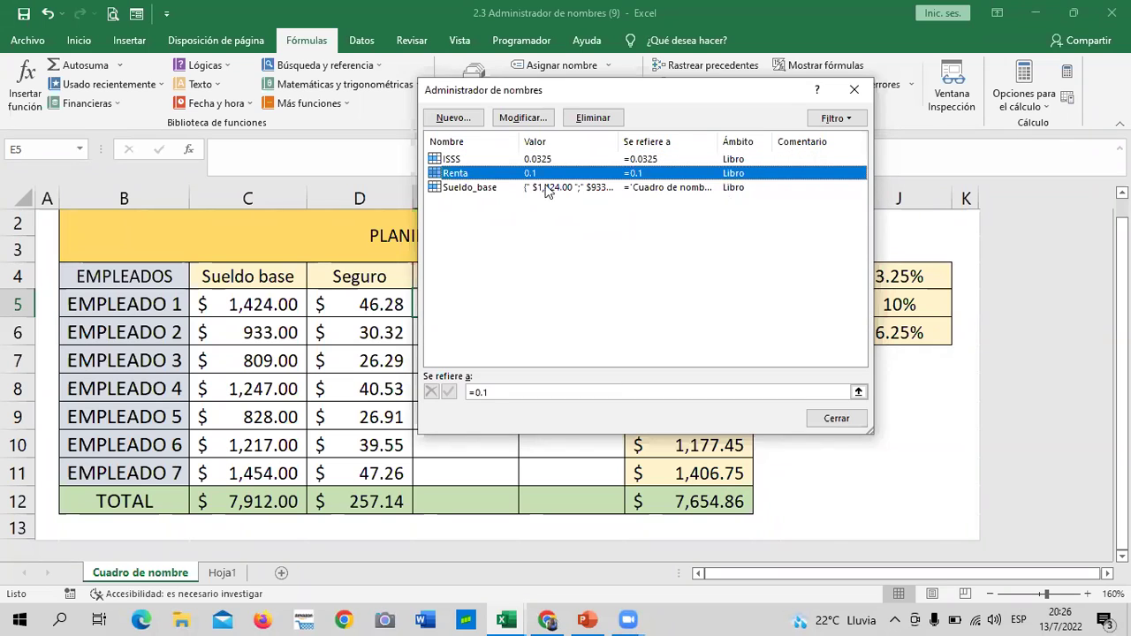
left_click(855, 90)
left_click(454, 399)
Enter =C5*Renta in E5, giving $142.40 for employee 1.
left_click(466, 299)
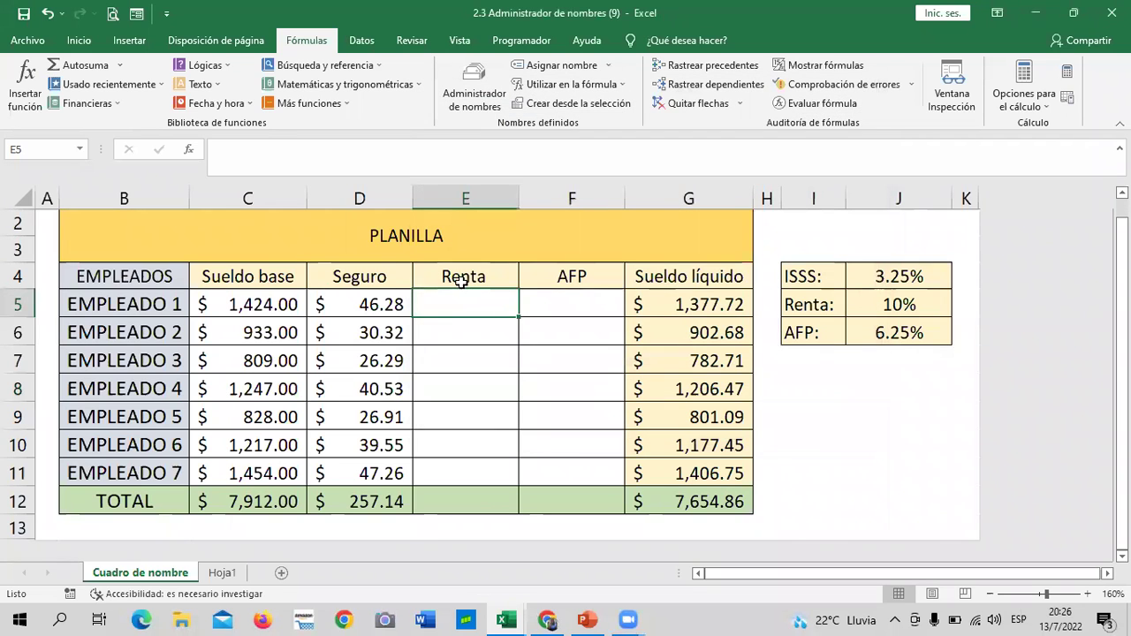
type("=")
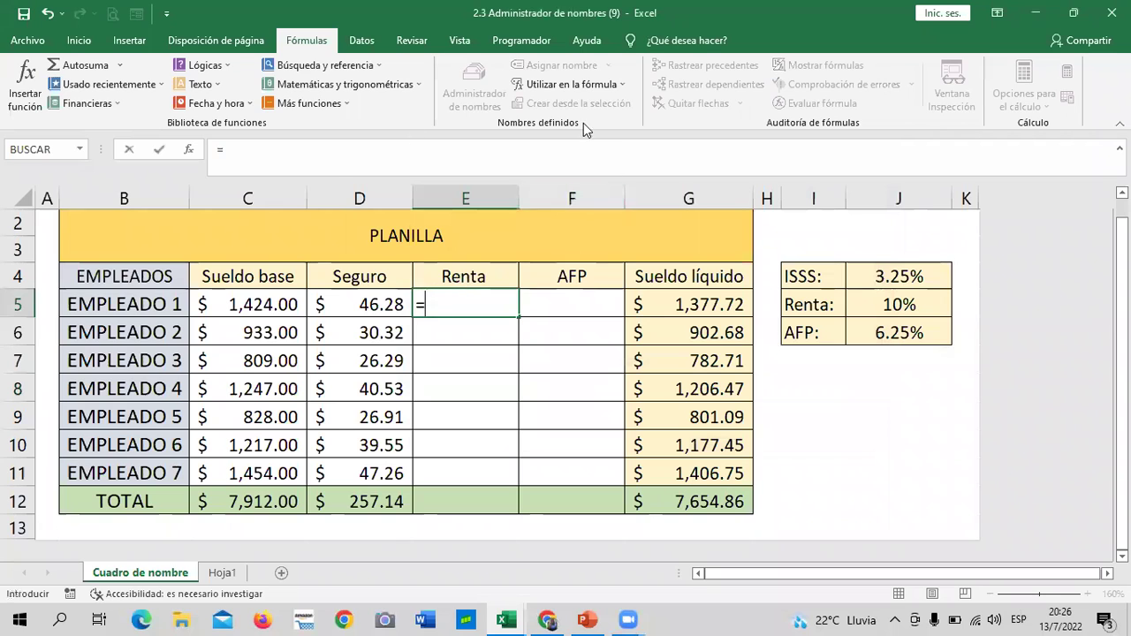
left_click(231, 303)
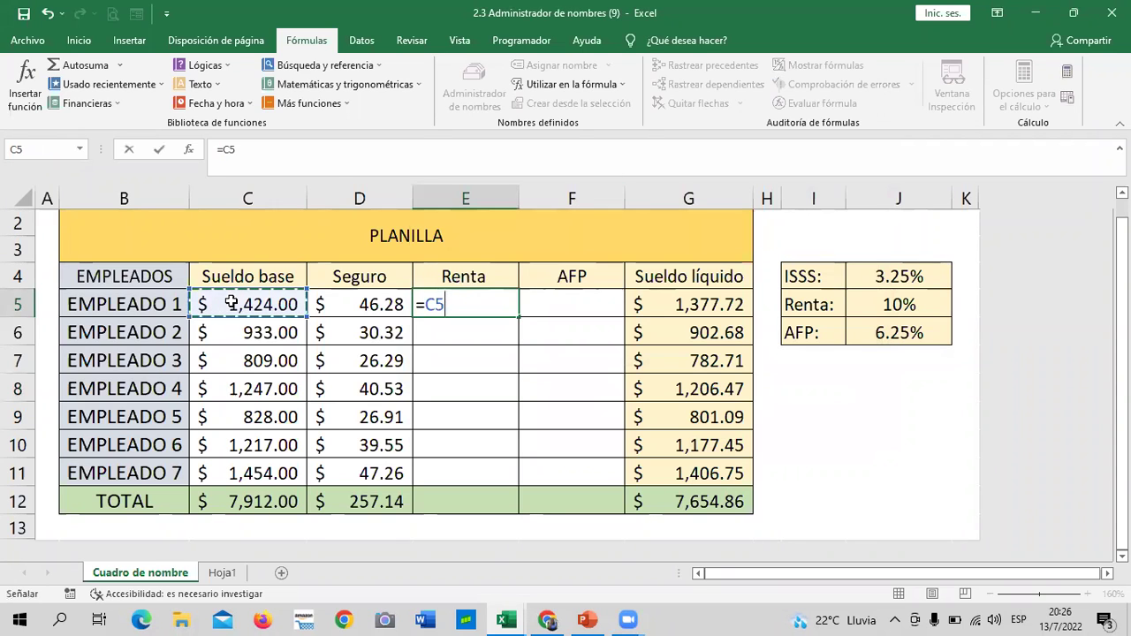
type("*")
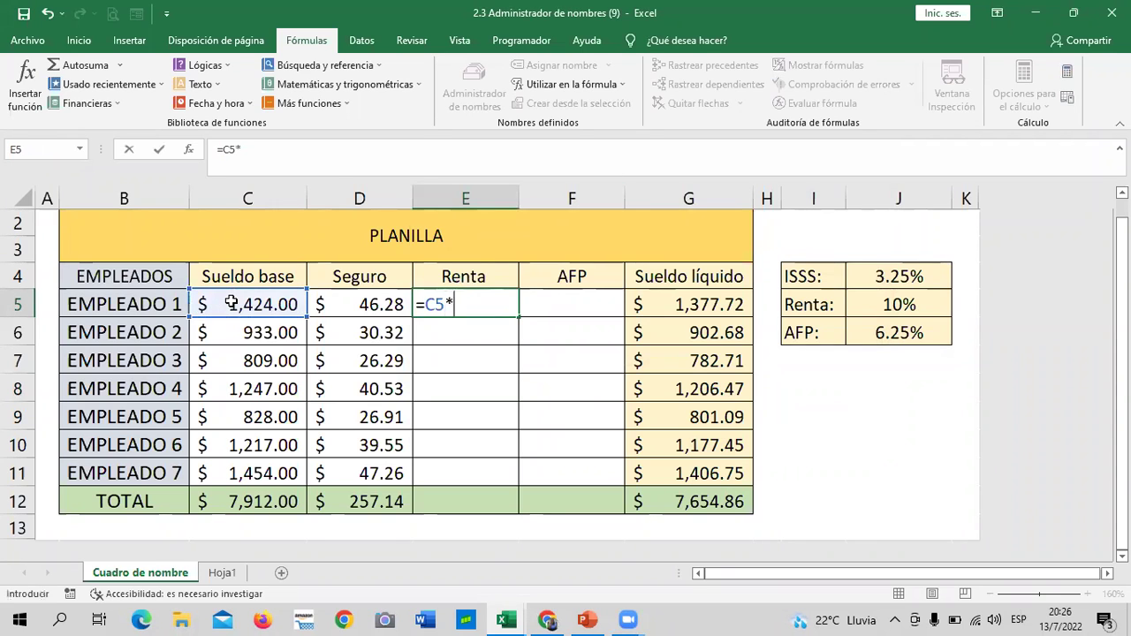
type("REN")
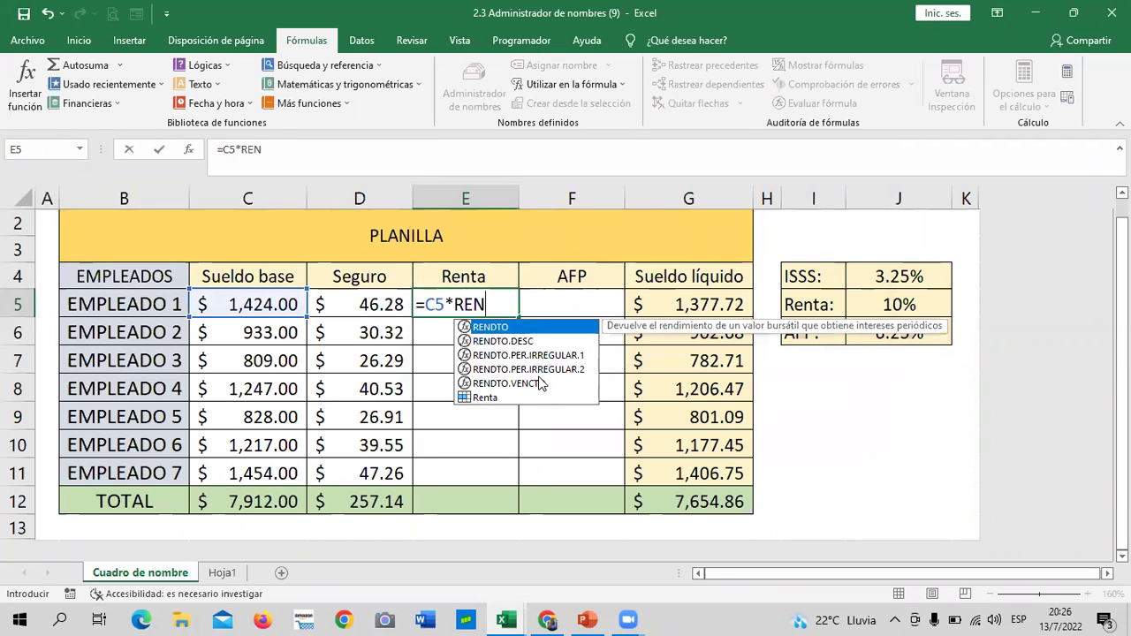
left_click(478, 399)
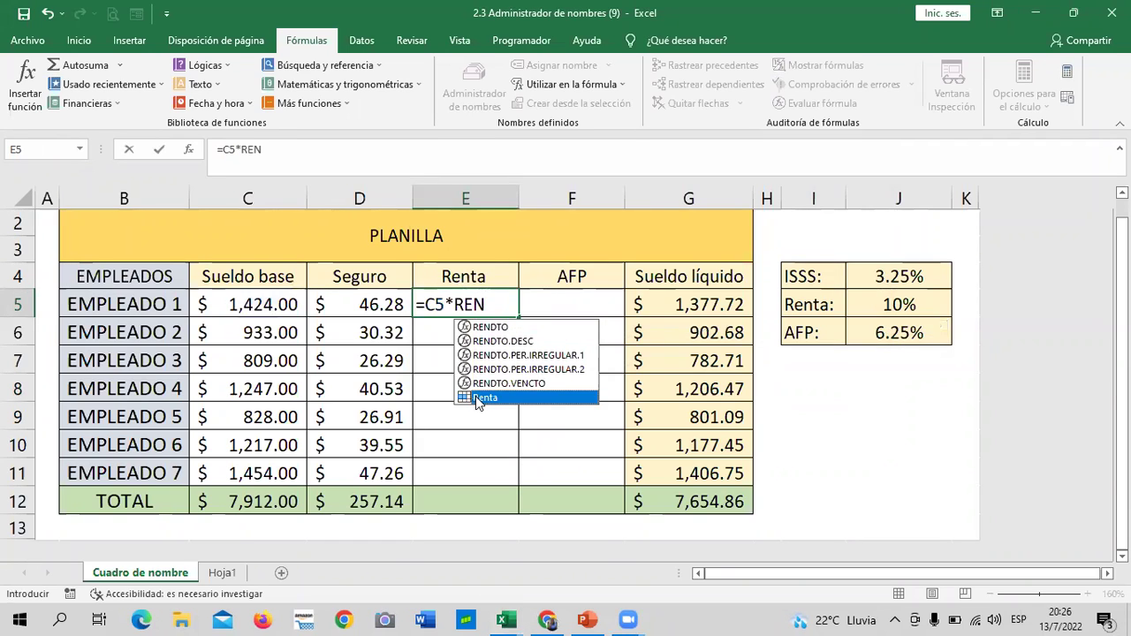
double_click(477, 399)
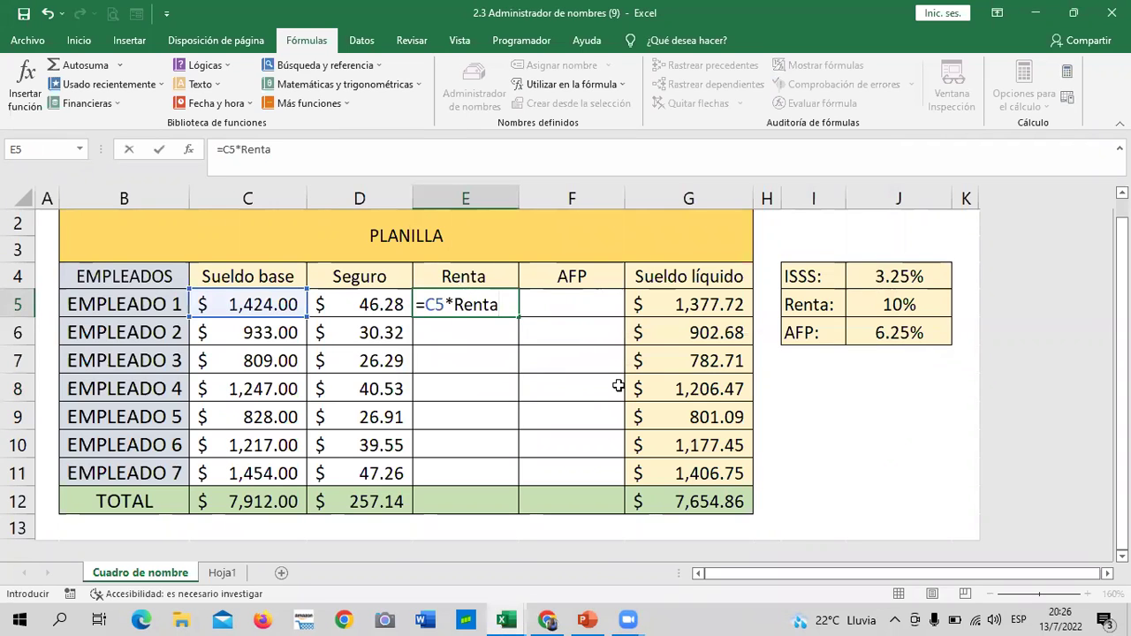
key("Return")
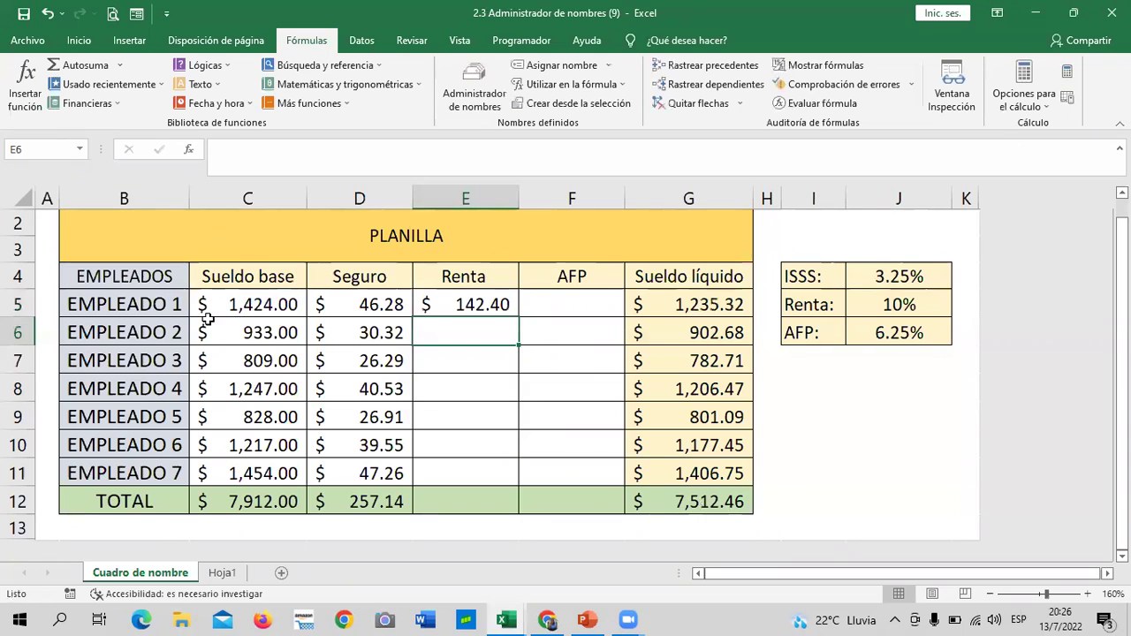
Enter =C6*Renta in E6, giving $93.30 for employee 2.
left_click(482, 305)
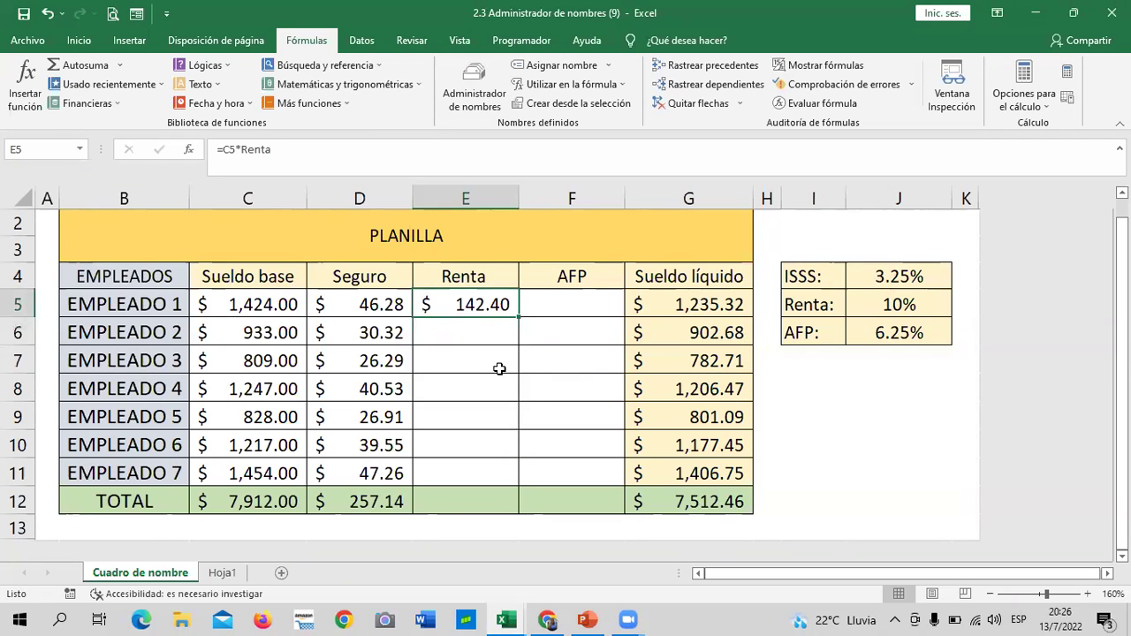
left_click(462, 328)
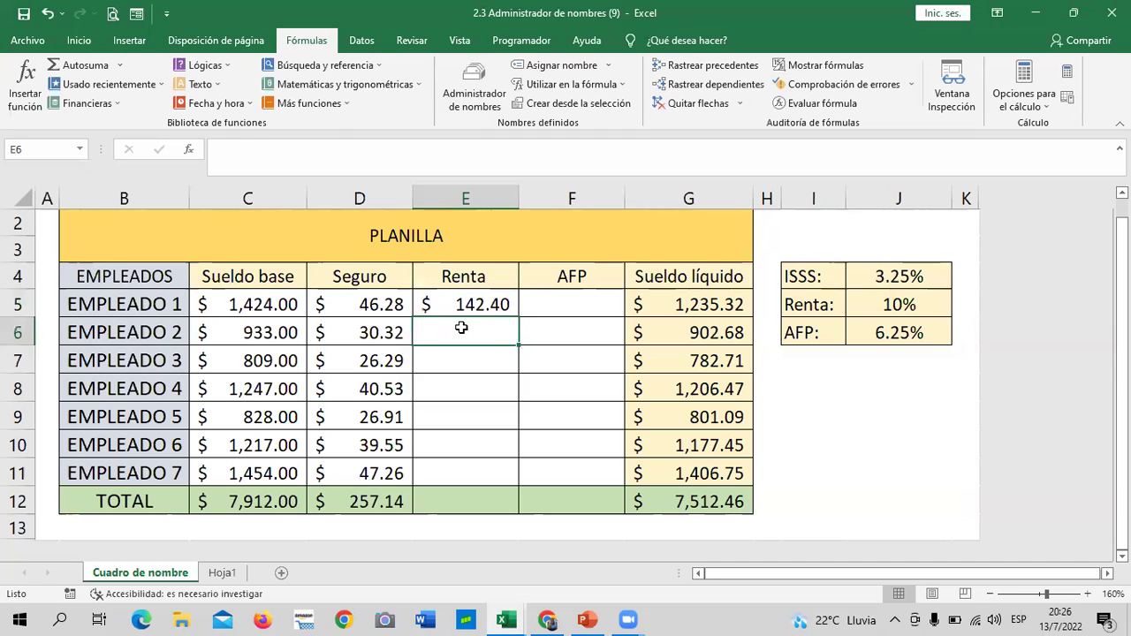
type("=")
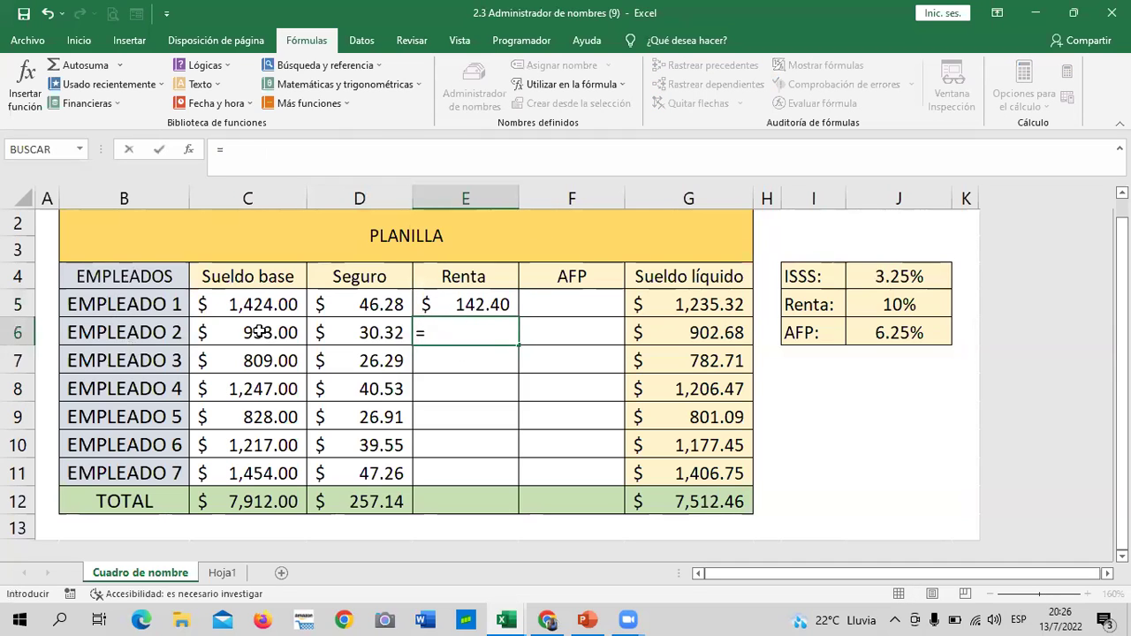
left_click(254, 331)
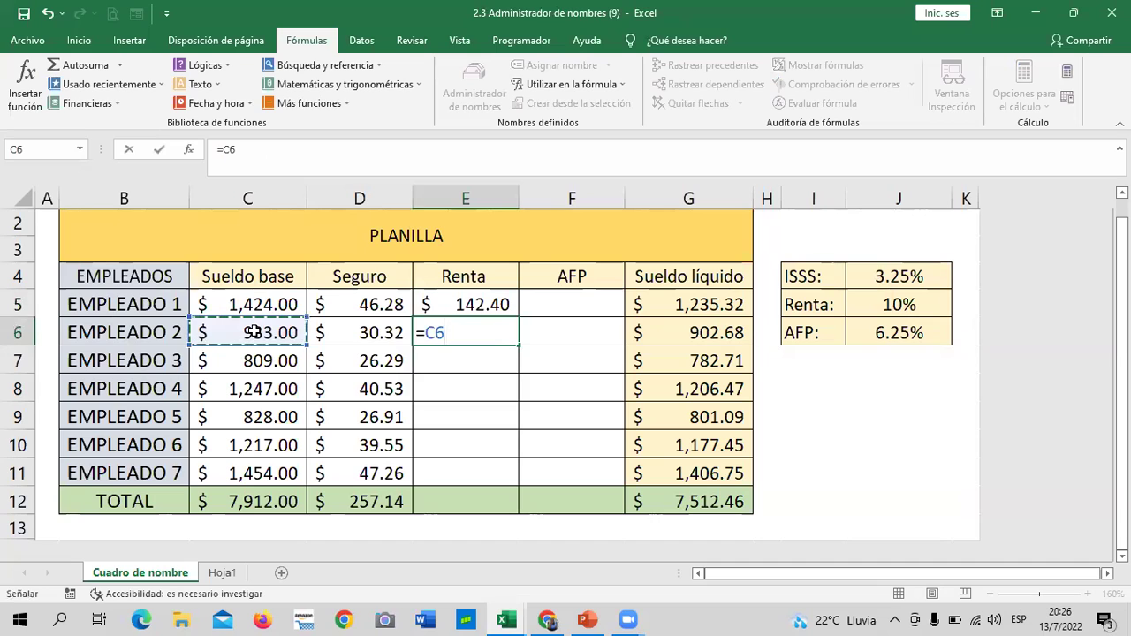
type("*")
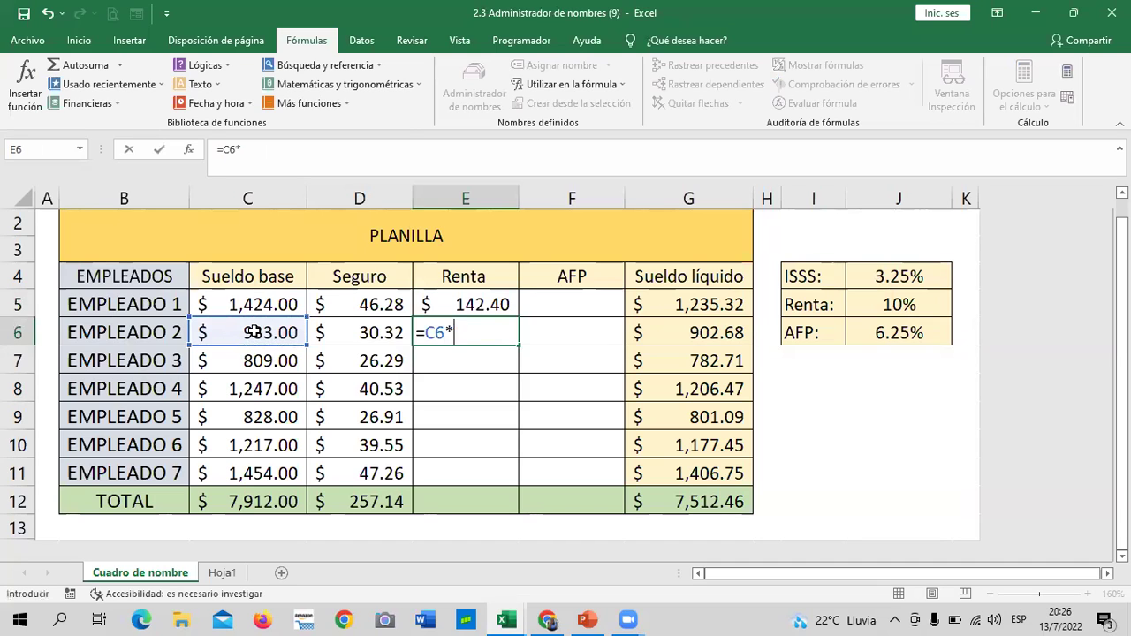
type("REN")
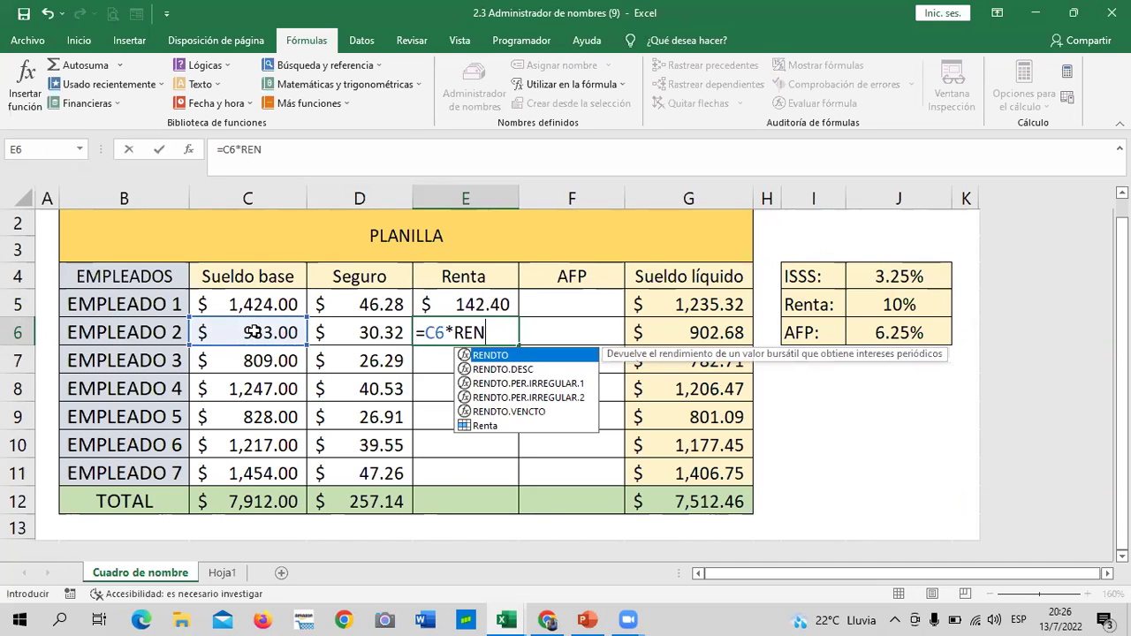
double_click(482, 426)
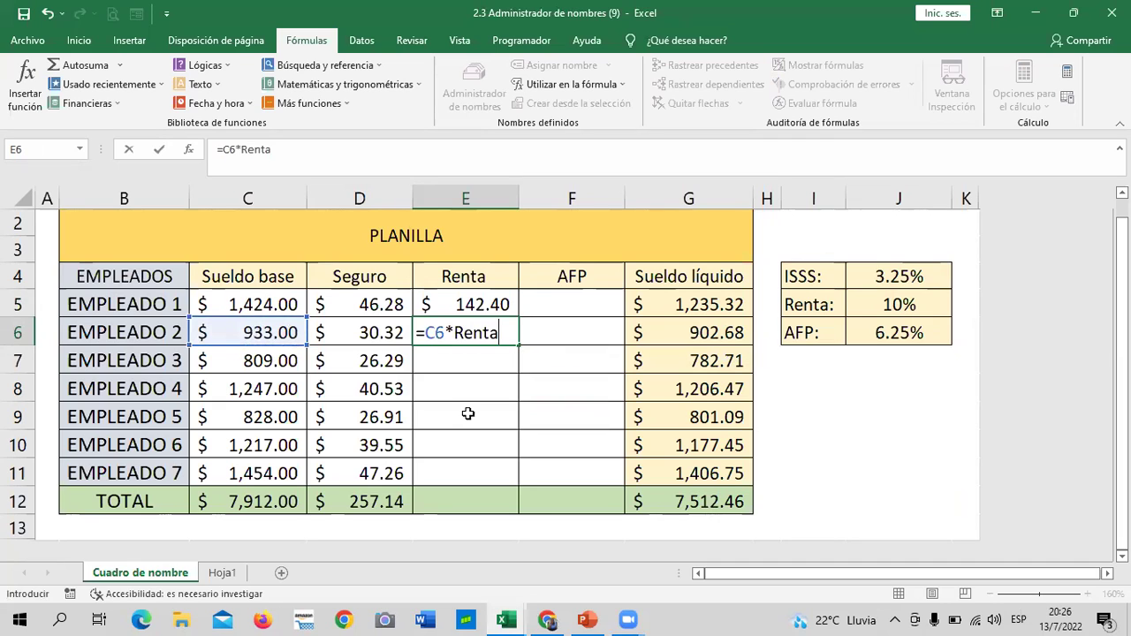
key("Return")
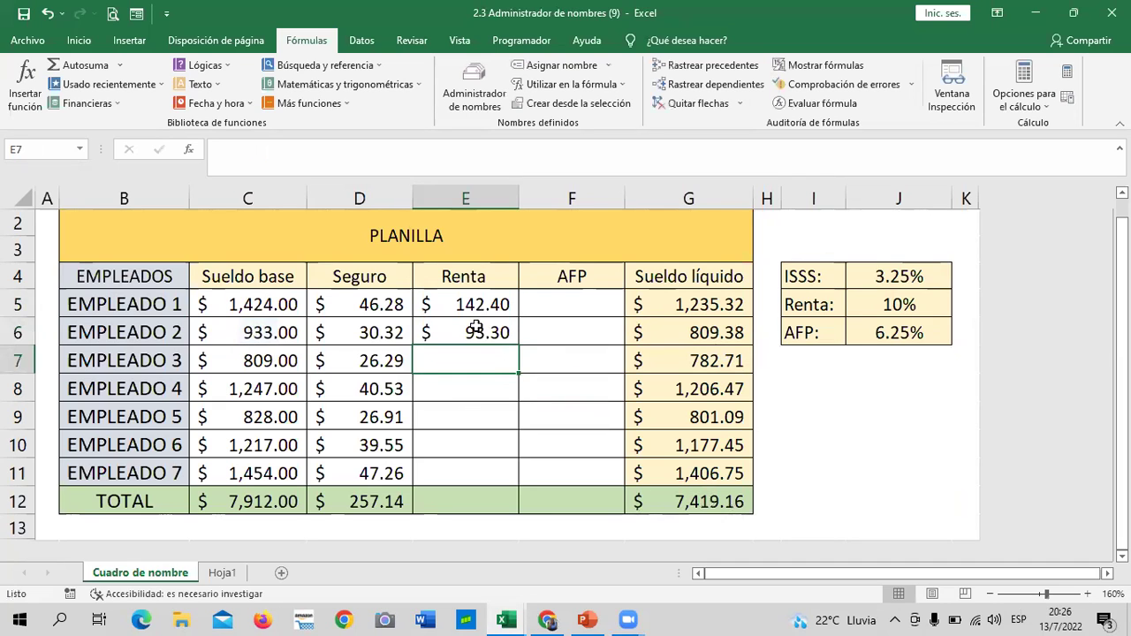
left_click(475, 327)
Copy the Renta formula down to E11 and AutoSum E5:E11 into E12 for $791.20.
mouse_move(519, 346)
left_mouse_down()
mouse_move(517, 504)
mouse_move(518, 487)
left_mouse_up()
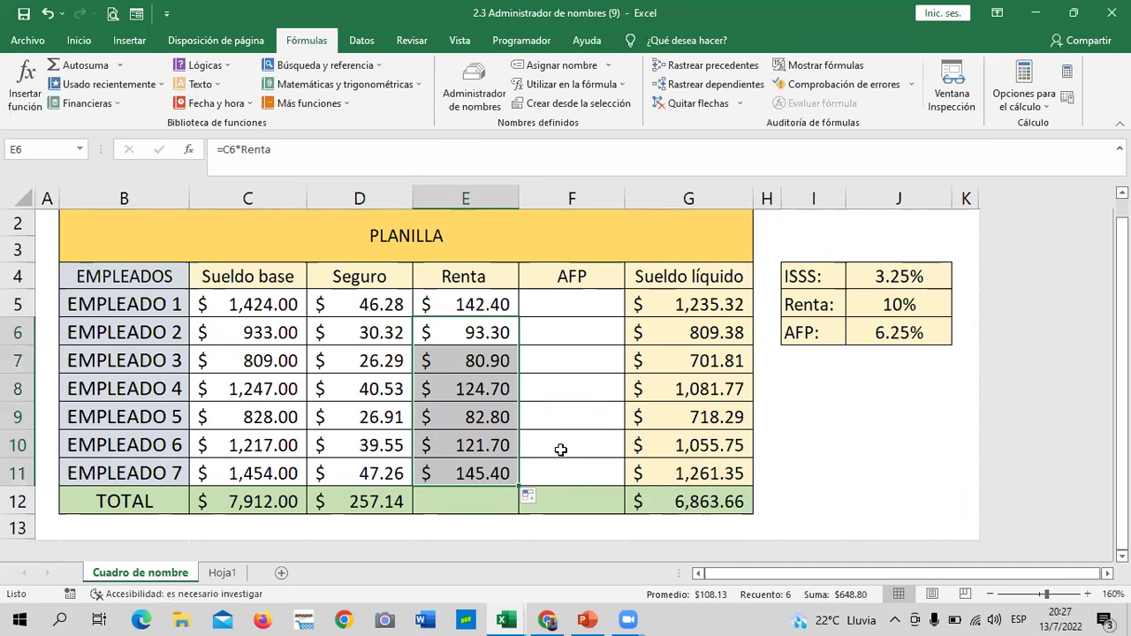
left_click(560, 450)
left_click(471, 498)
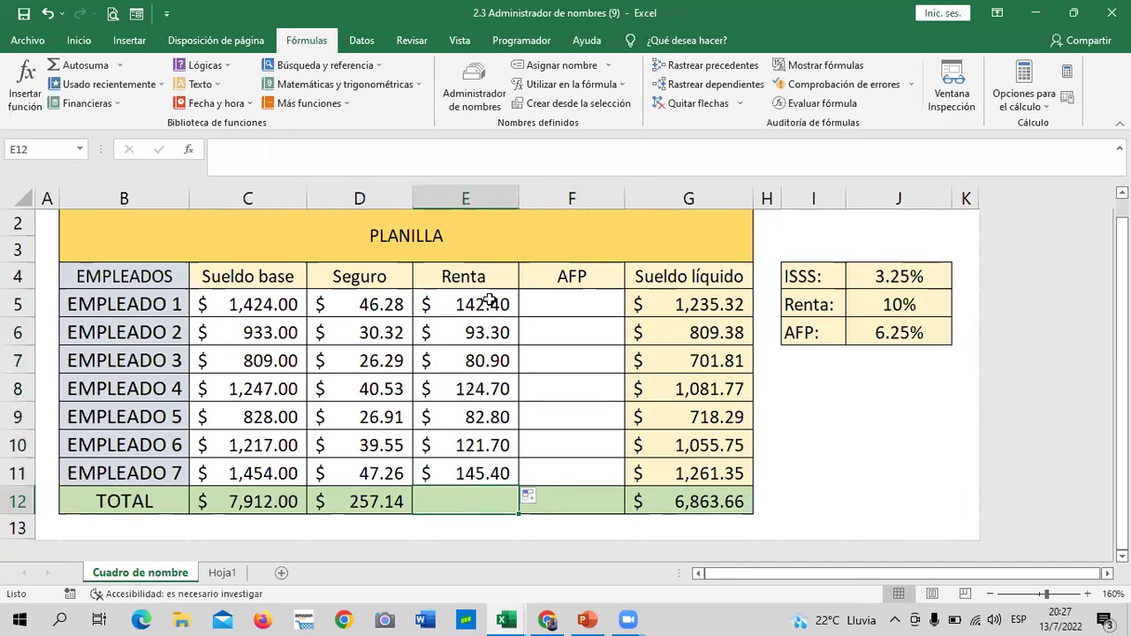
left_click_drag(490, 302, 482, 473)
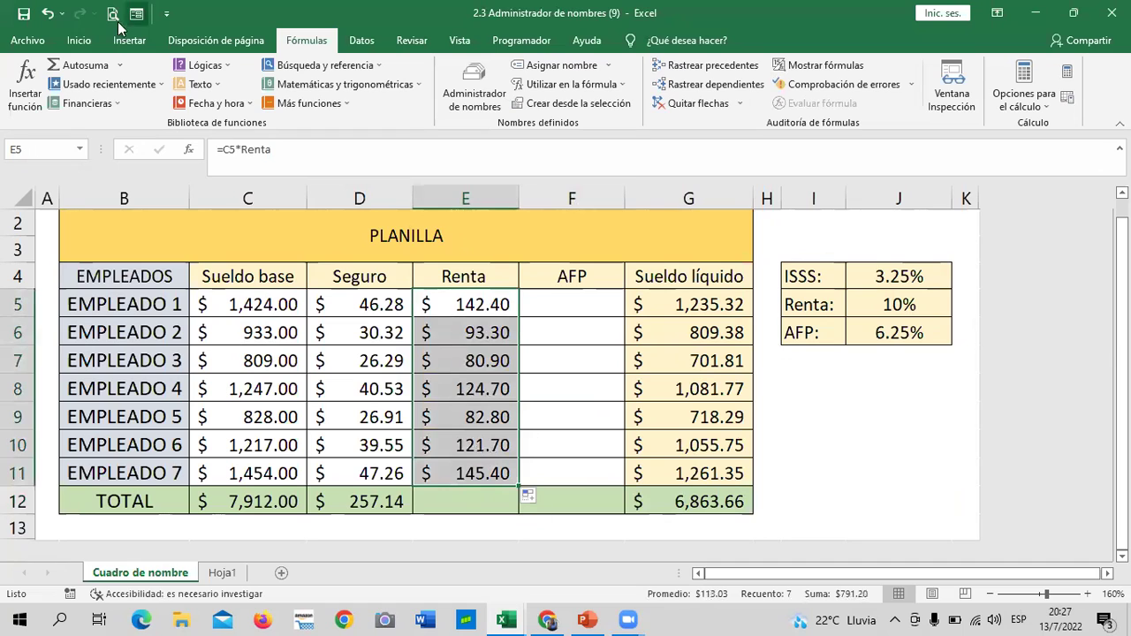
left_click(71, 69)
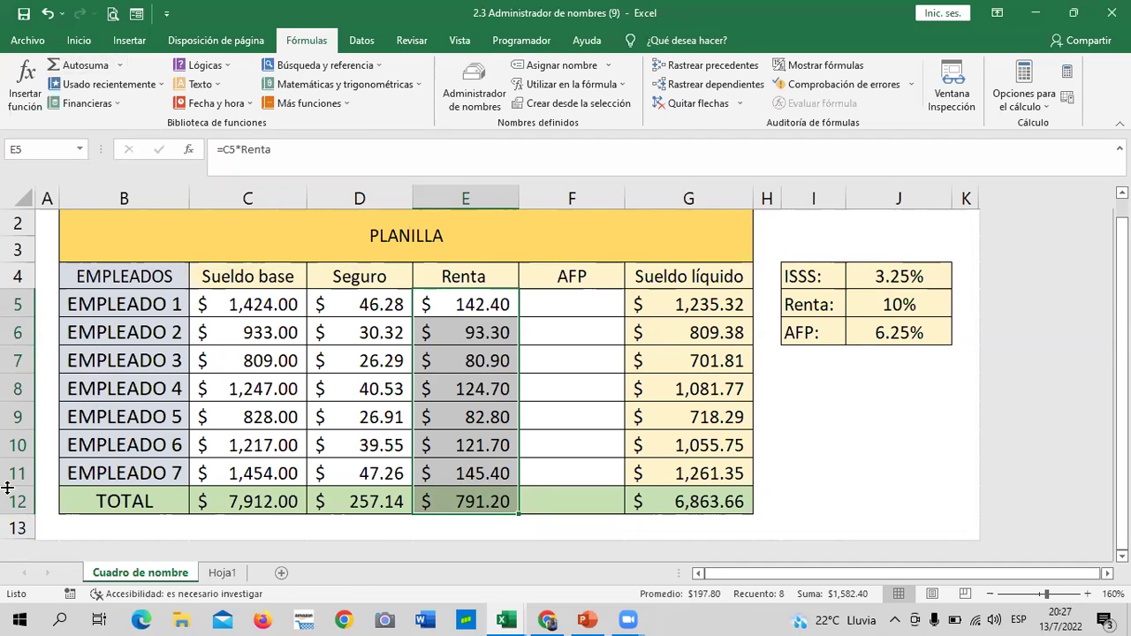
left_click(870, 446)
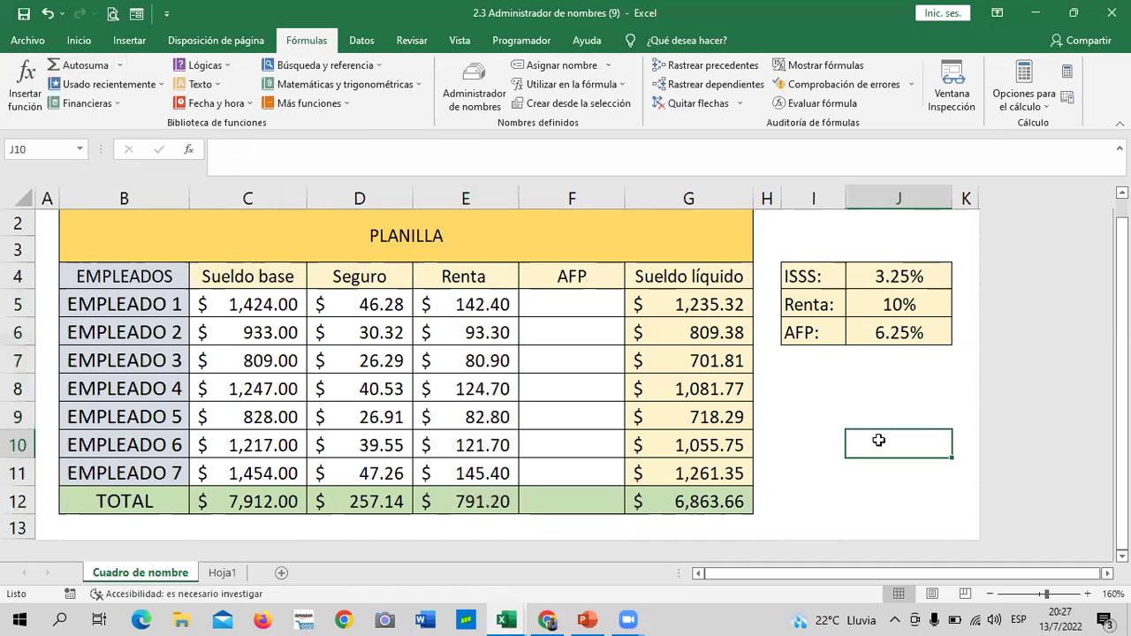
left_click(575, 295)
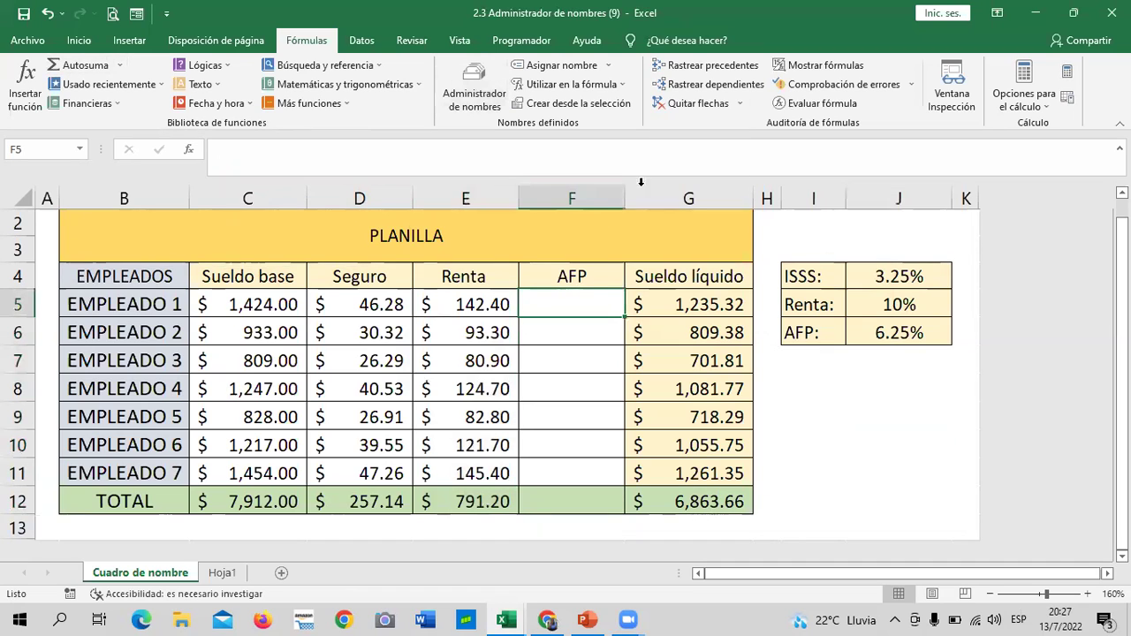
left_click(895, 326)
left_click(580, 300)
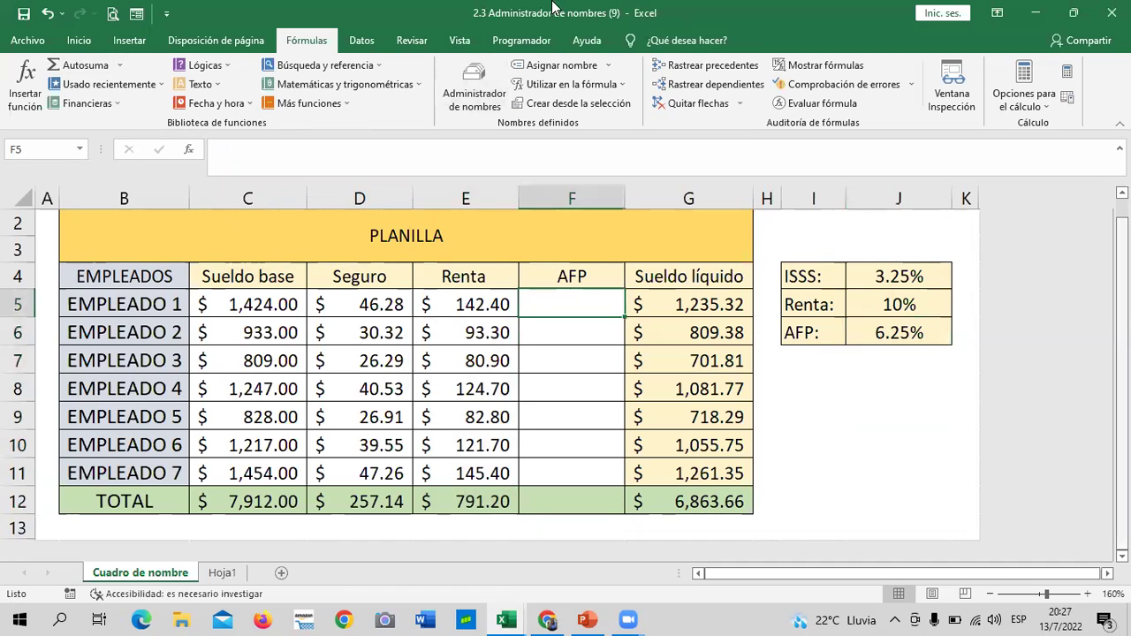
Define the name AFP to refer to the constant 6.25% instead of a cell.
left_click(576, 68)
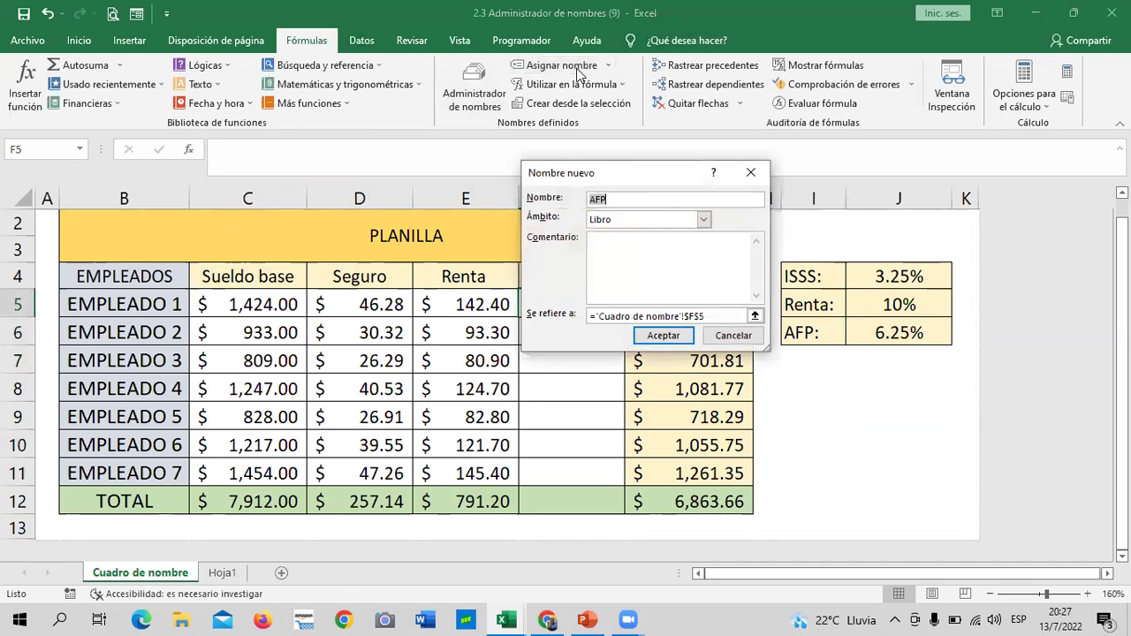
left_click(732, 313)
left_click_drag(707, 315, 607, 314)
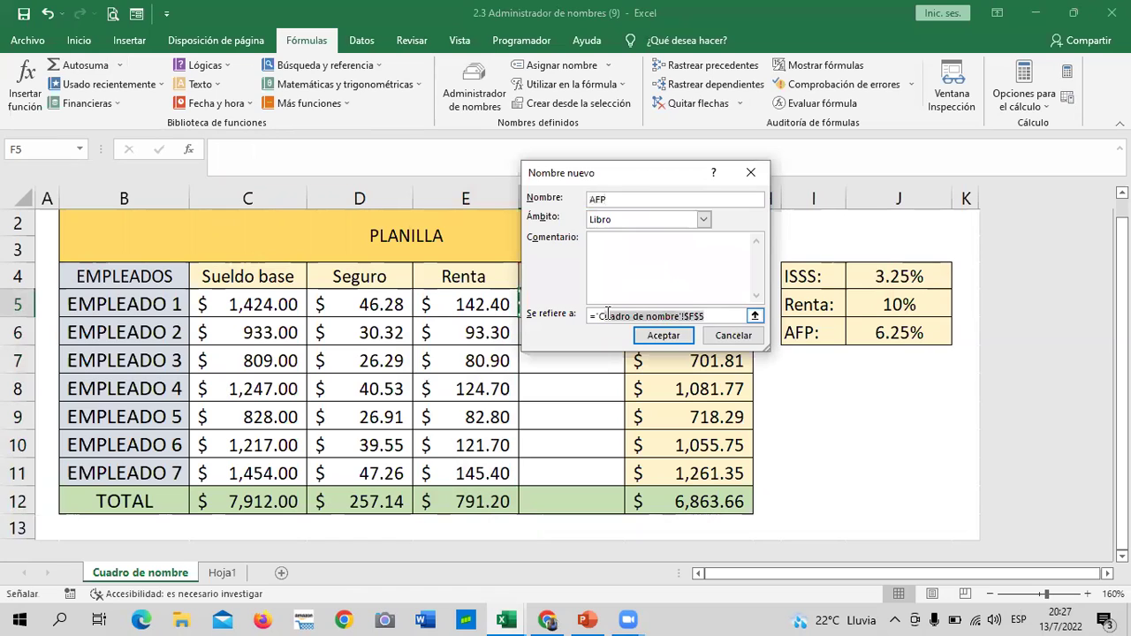
key("BackSpace")
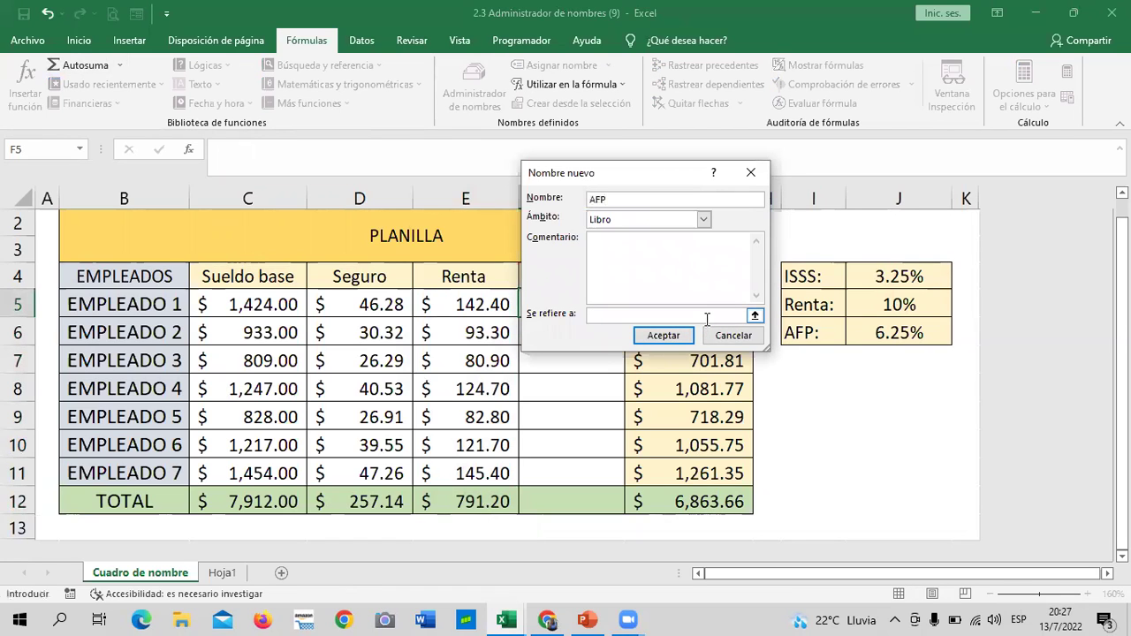
type("6.25")
type("%")
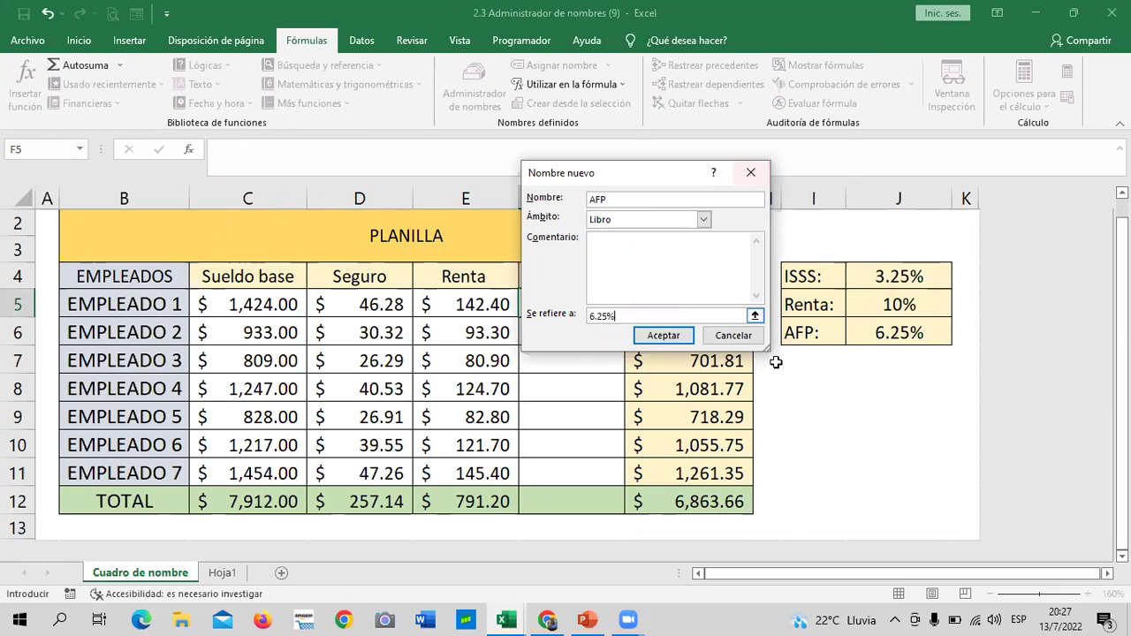
left_click(664, 336)
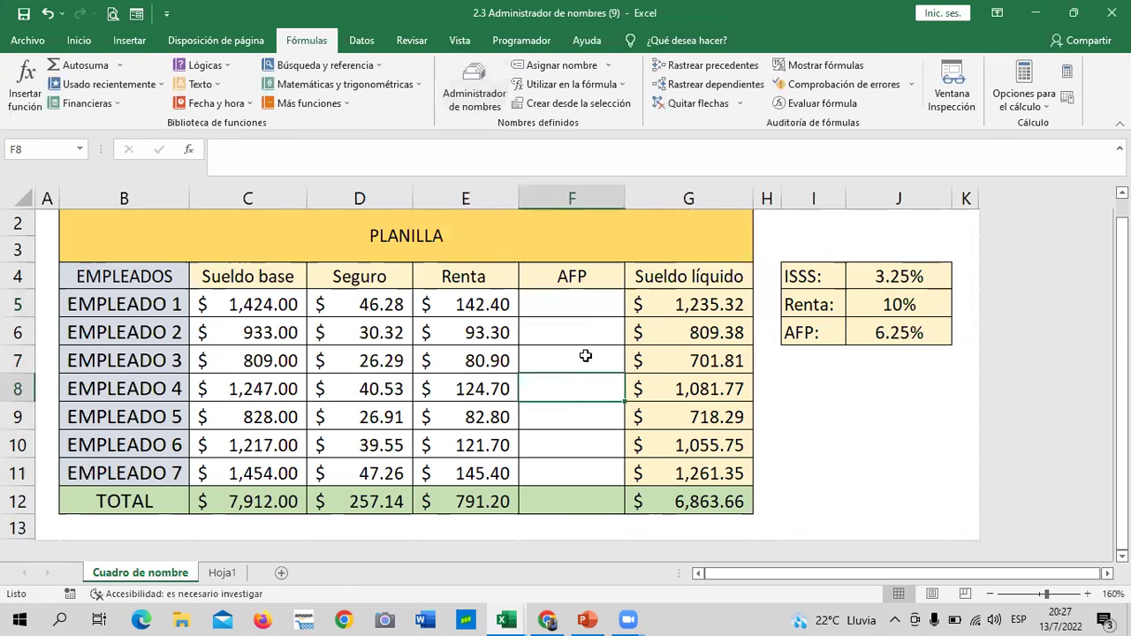
Enter =C5*AFP in F5, giving $89.00 for EMPLEADO 1.
type("=")
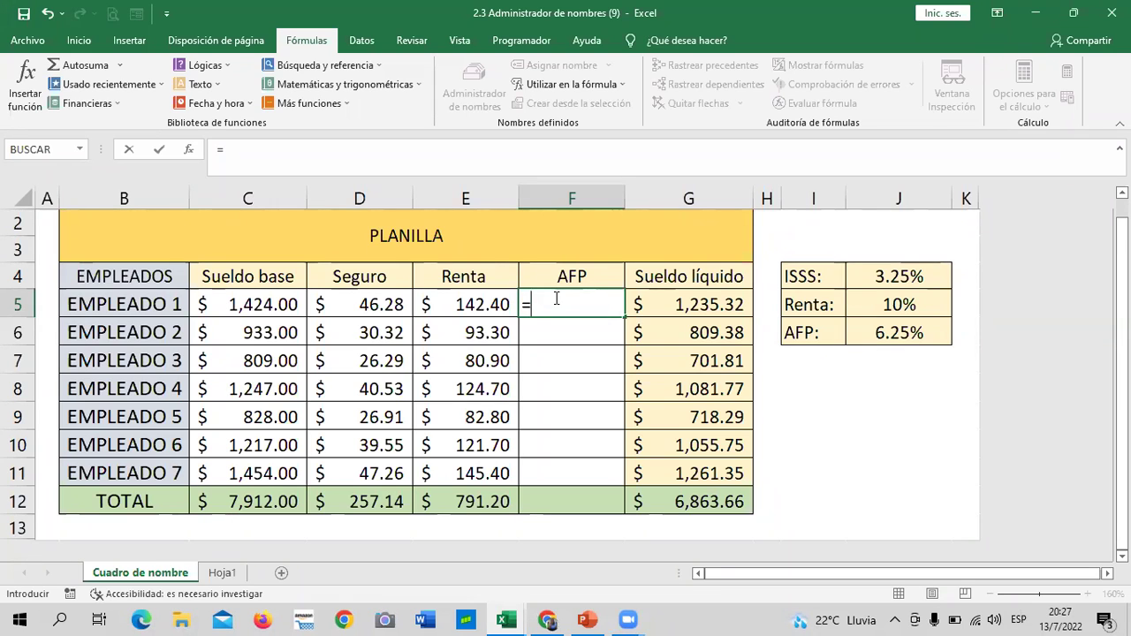
left_click(245, 303)
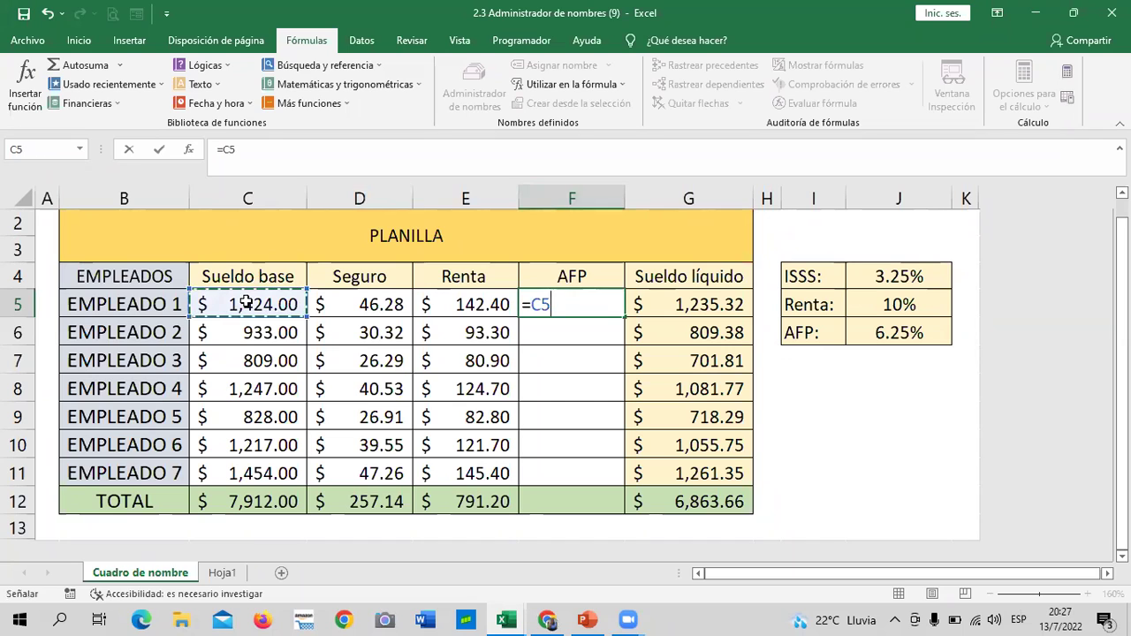
type("*AF")
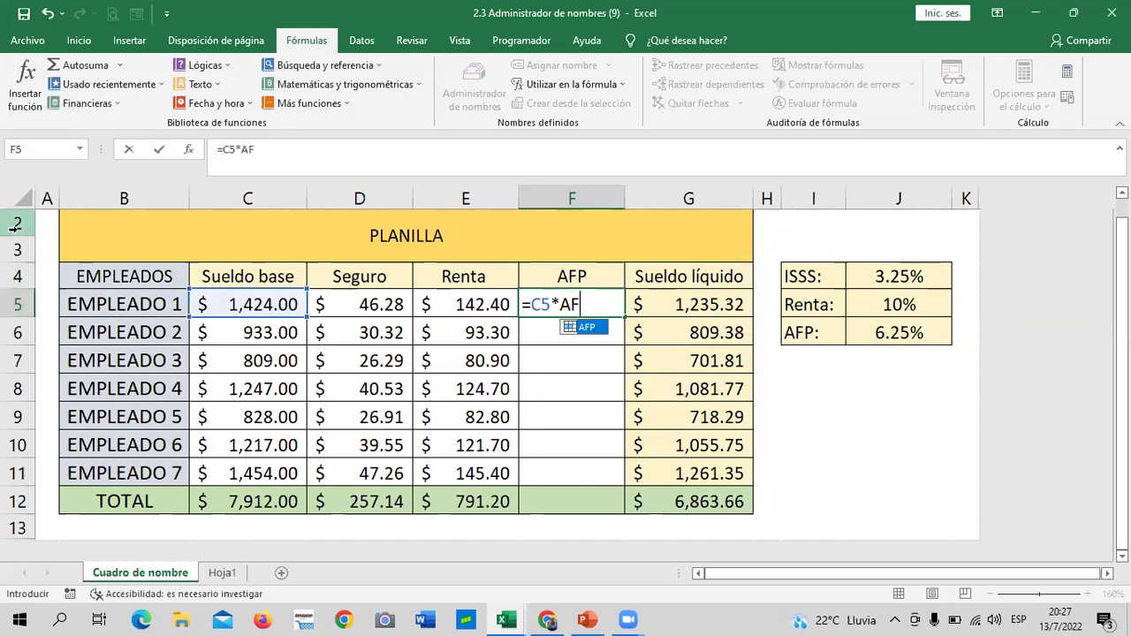
key("BackSpace")
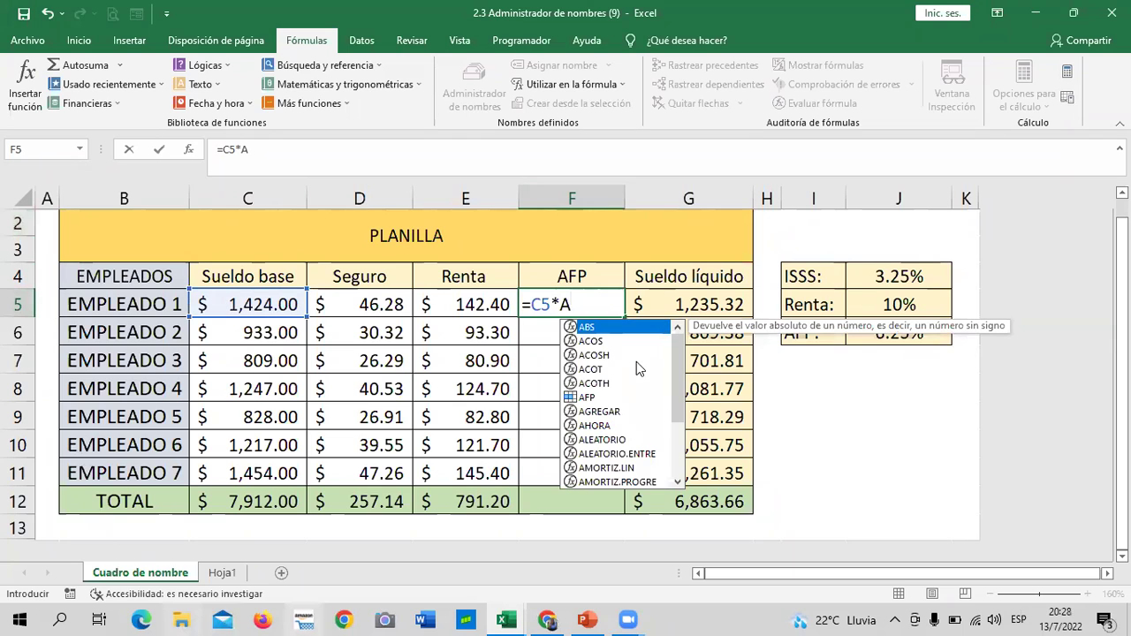
scroll(683, 380, "down", 2)
scroll(683, 380, "up", 1)
scroll(683, 380, "up", 1)
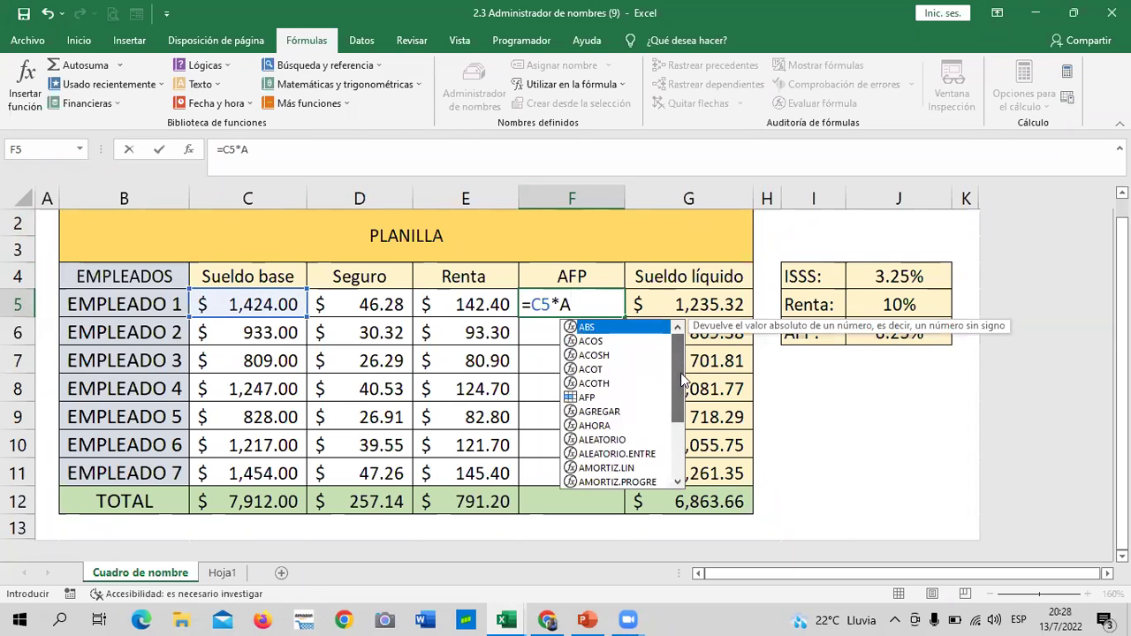
double_click(586, 398)
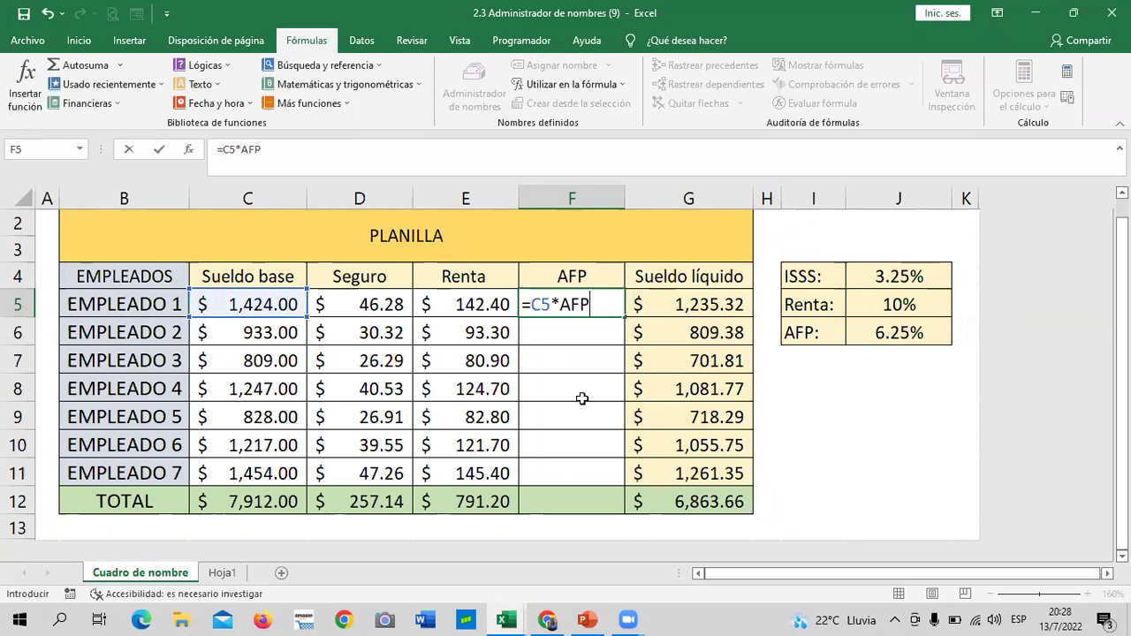
key("Return")
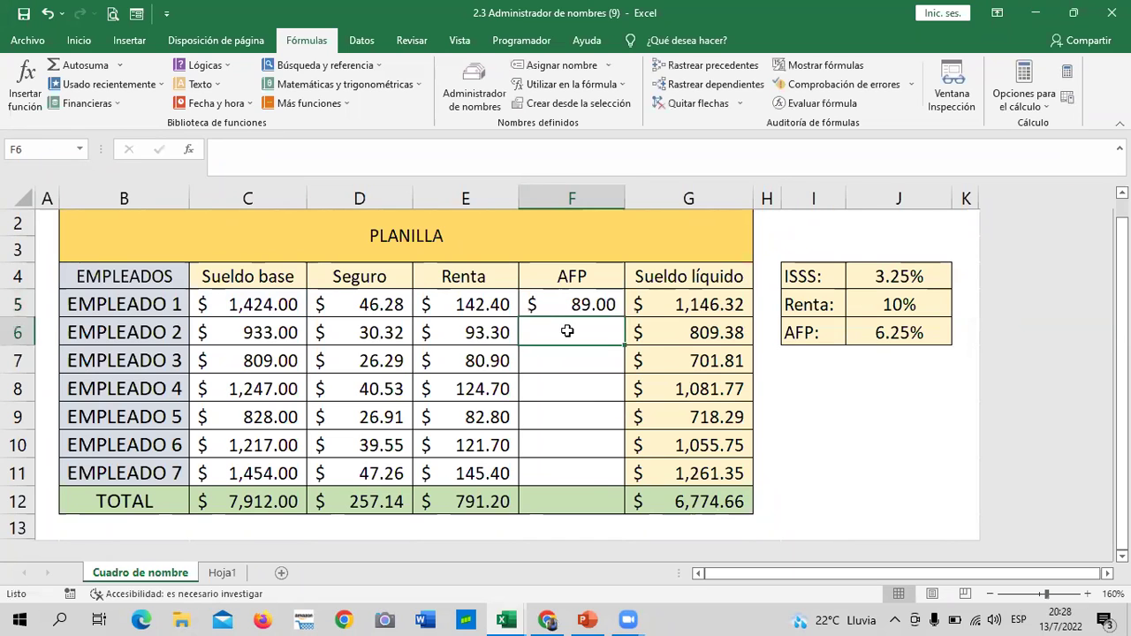
Enter =C6*AFP in F6 for EMPLEADO 2, giving $58.31.
type("=")
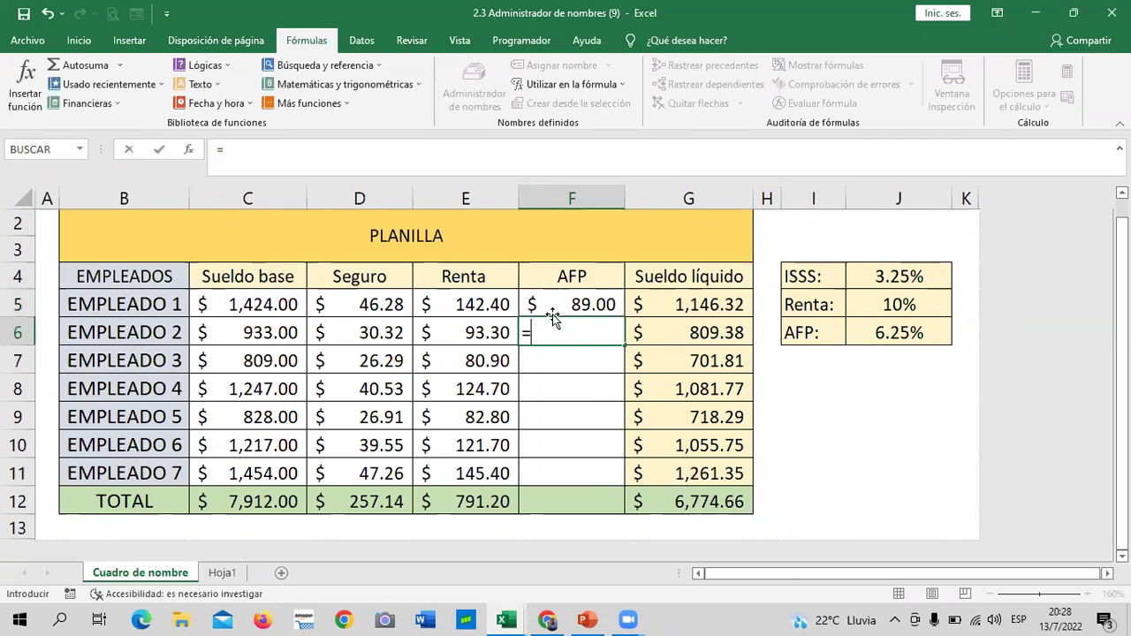
left_click(258, 331)
type("*AFP")
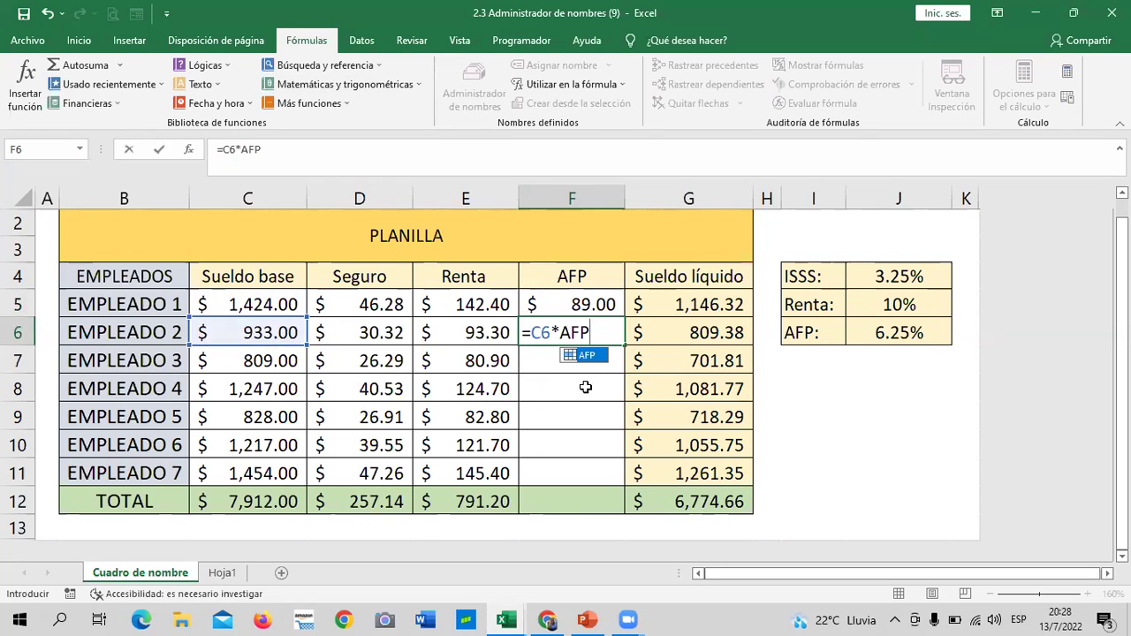
key("Escape")
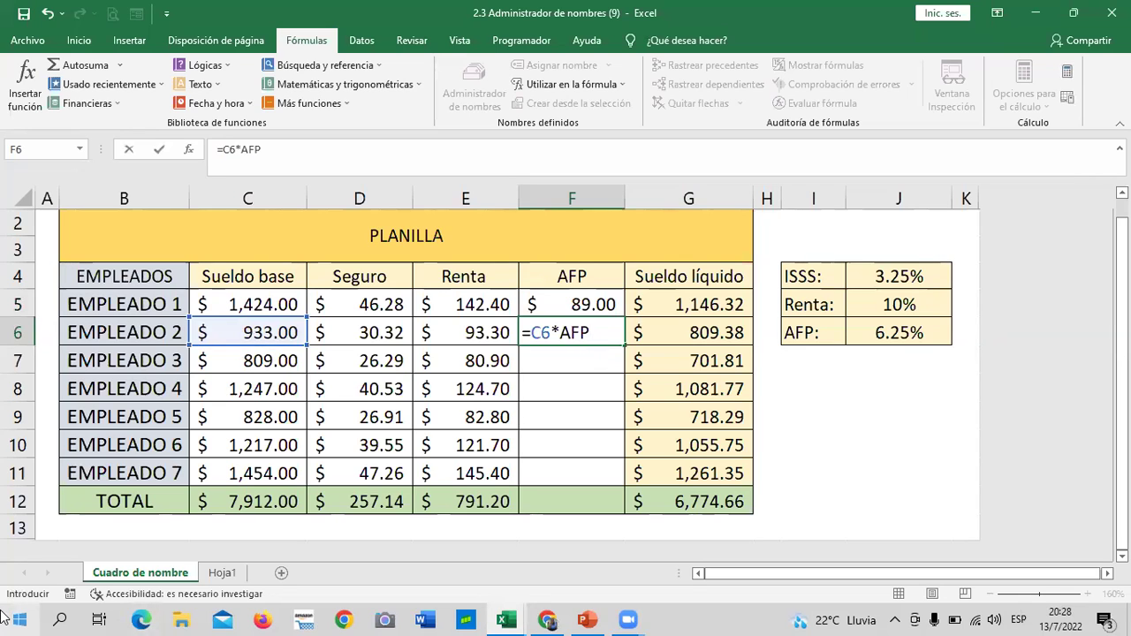
key("Return")
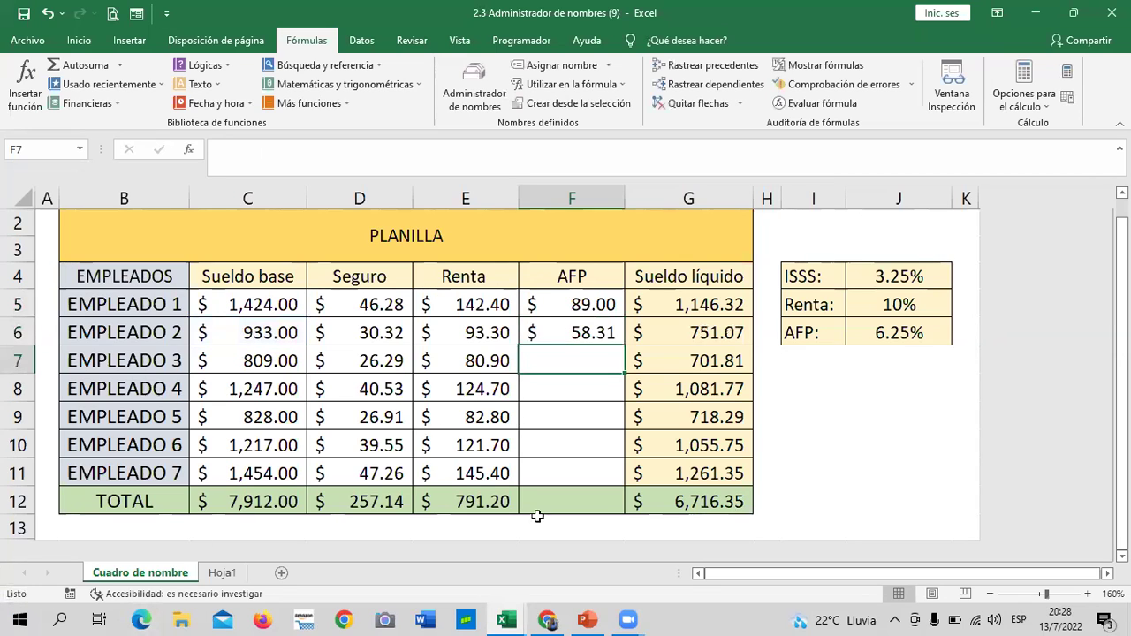
Copy the AFP formula down to F11 and AutoSum F5:F11 for a $494.50 total.
left_click(579, 335)
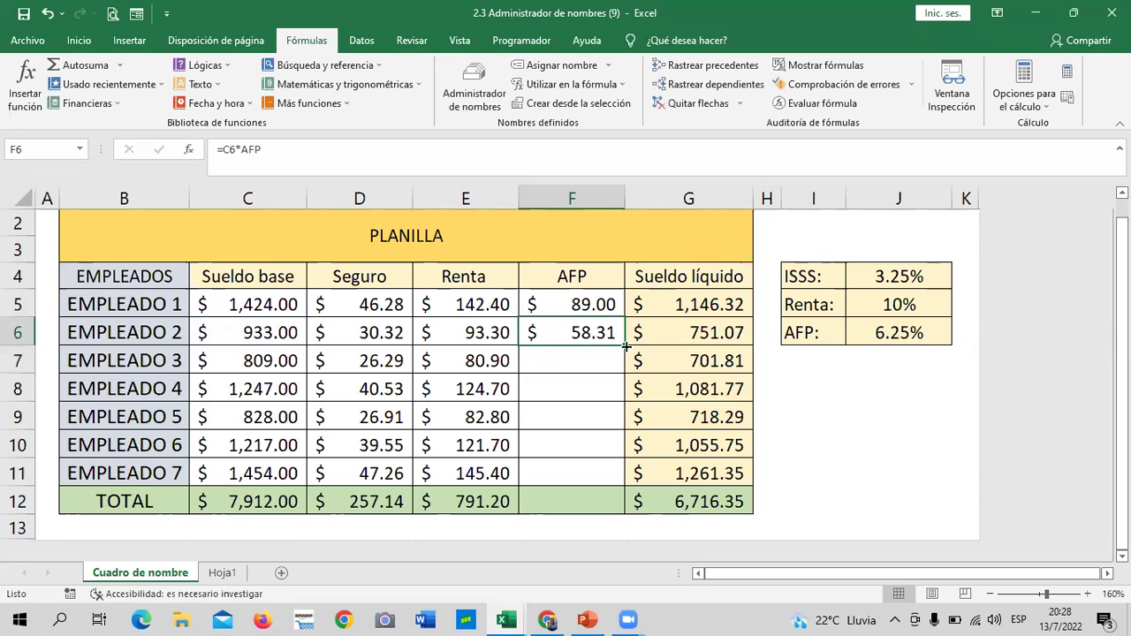
left_click_drag(626, 347, 626, 485)
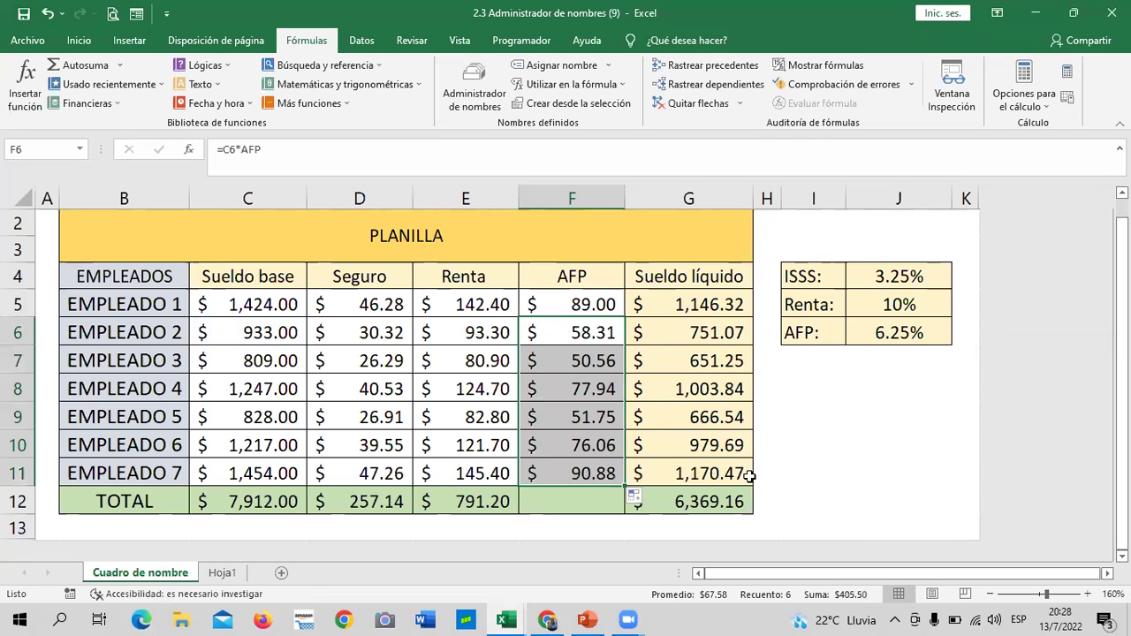
left_click(788, 476)
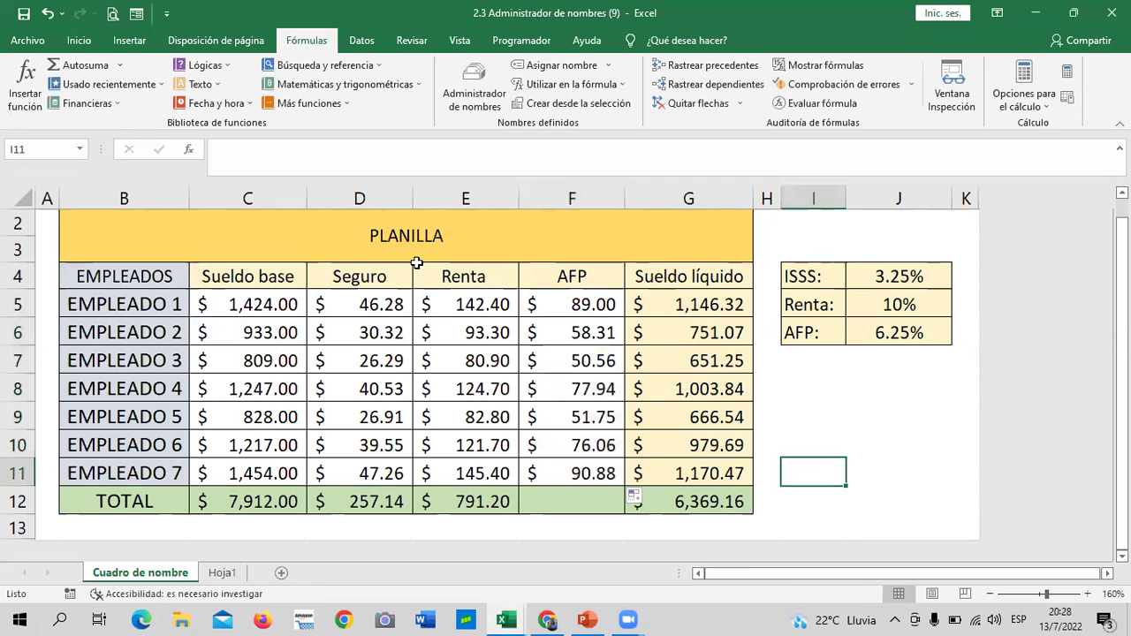
left_click(550, 307)
left_click_drag(555, 329, 570, 474)
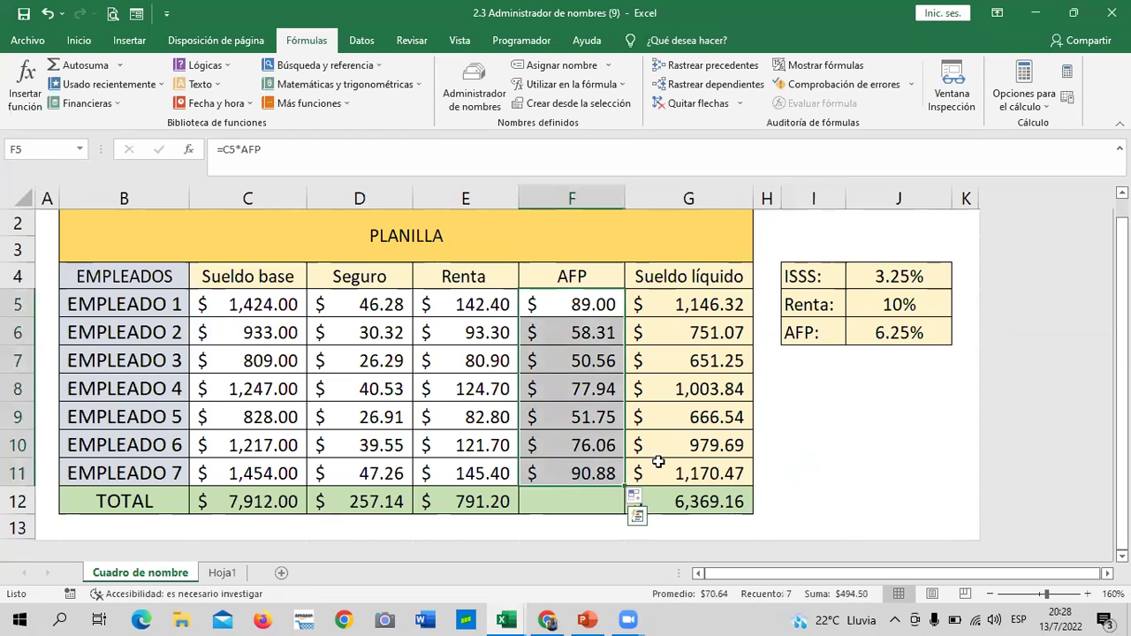
left_click(87, 65)
left_click(798, 442)
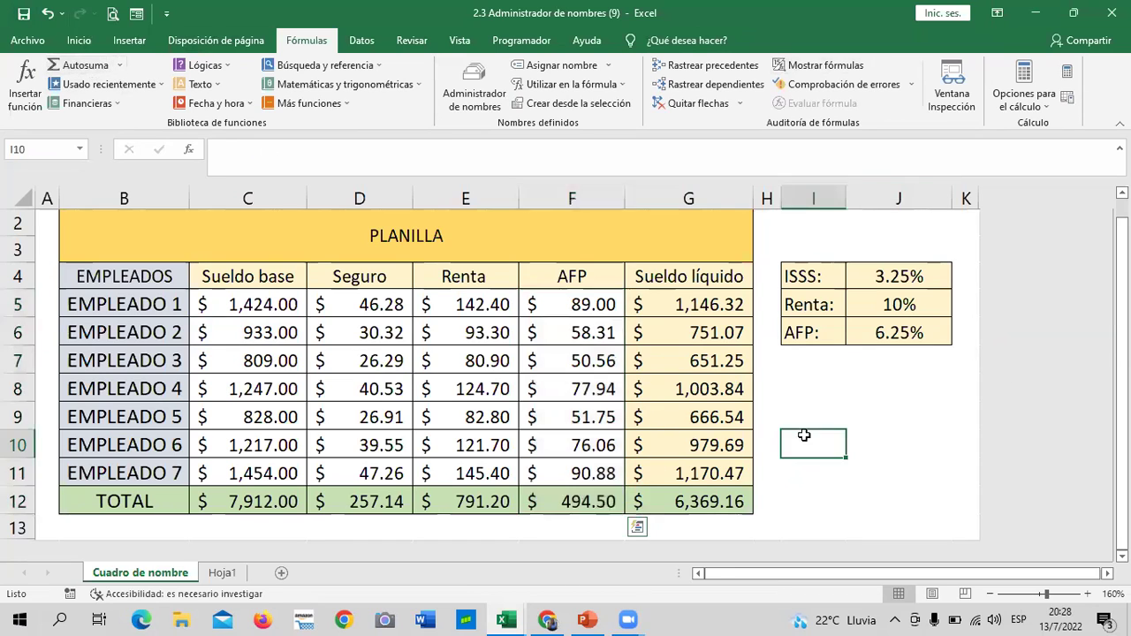
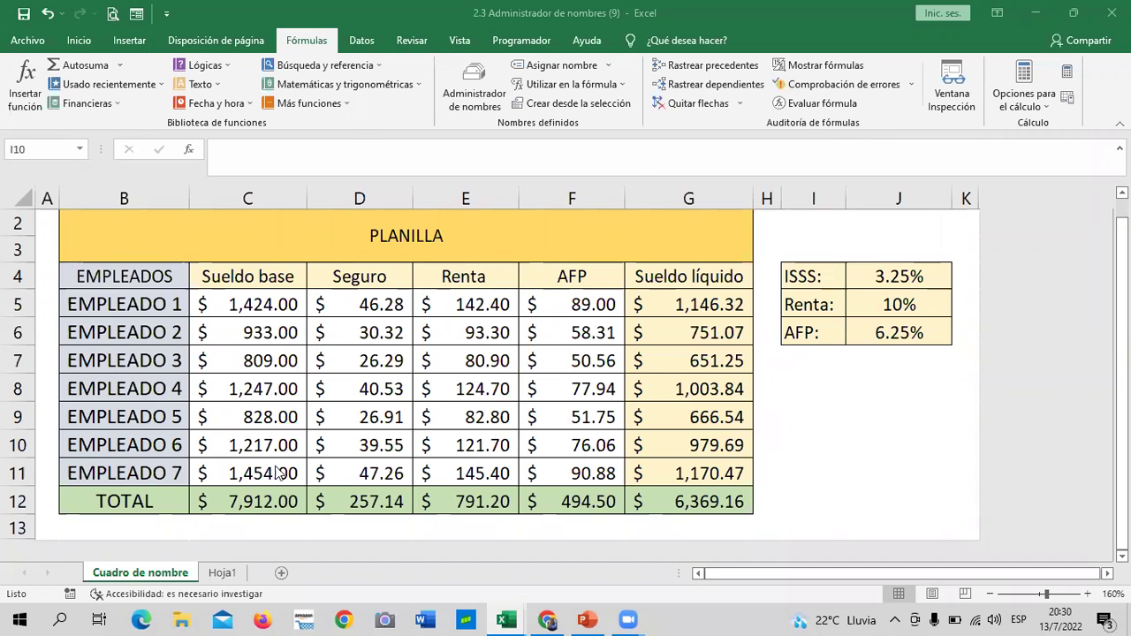
Check the SUMA totals in C12 and D12, then clear the Seguro total in D12.
left_click(259, 501)
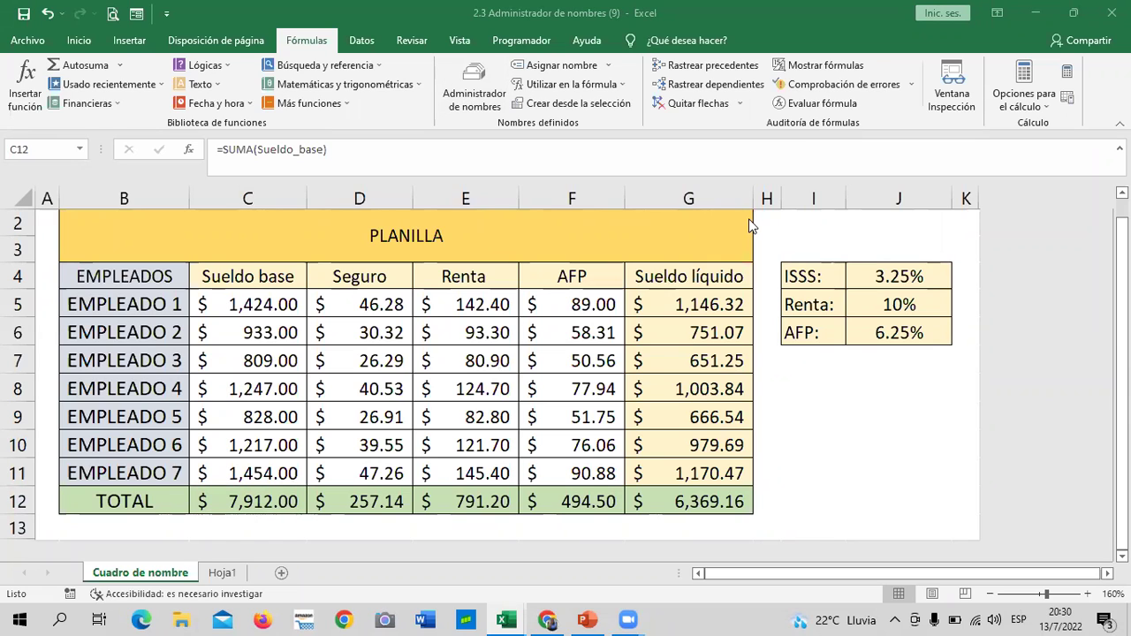
left_click(376, 501)
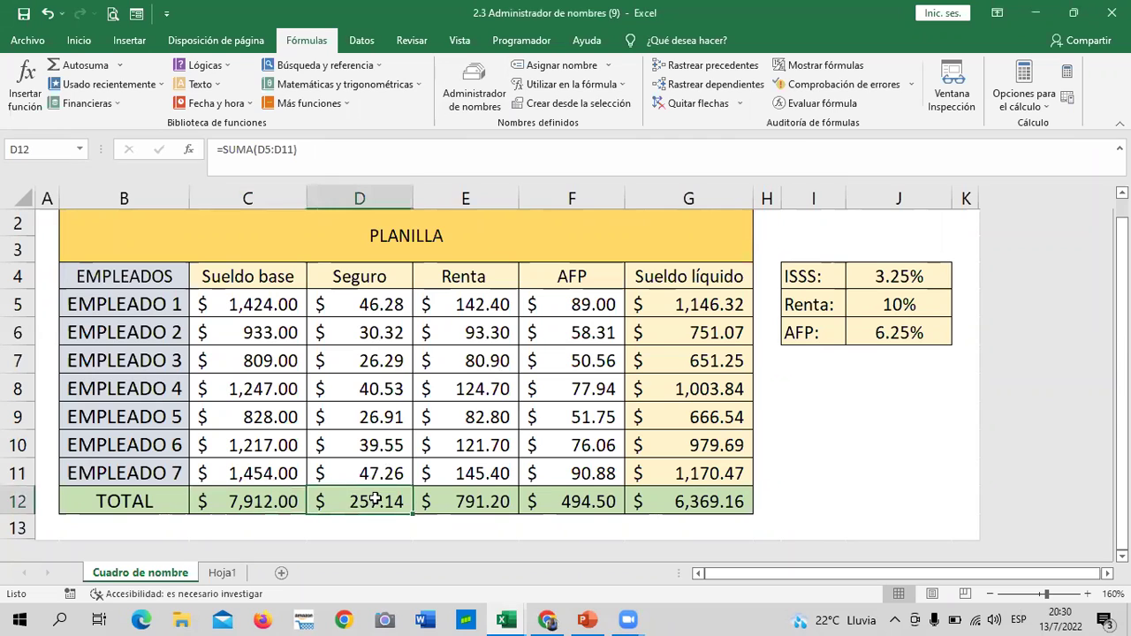
key("Delete")
Select the Seguro values D5:D11.
left_click(449, 482)
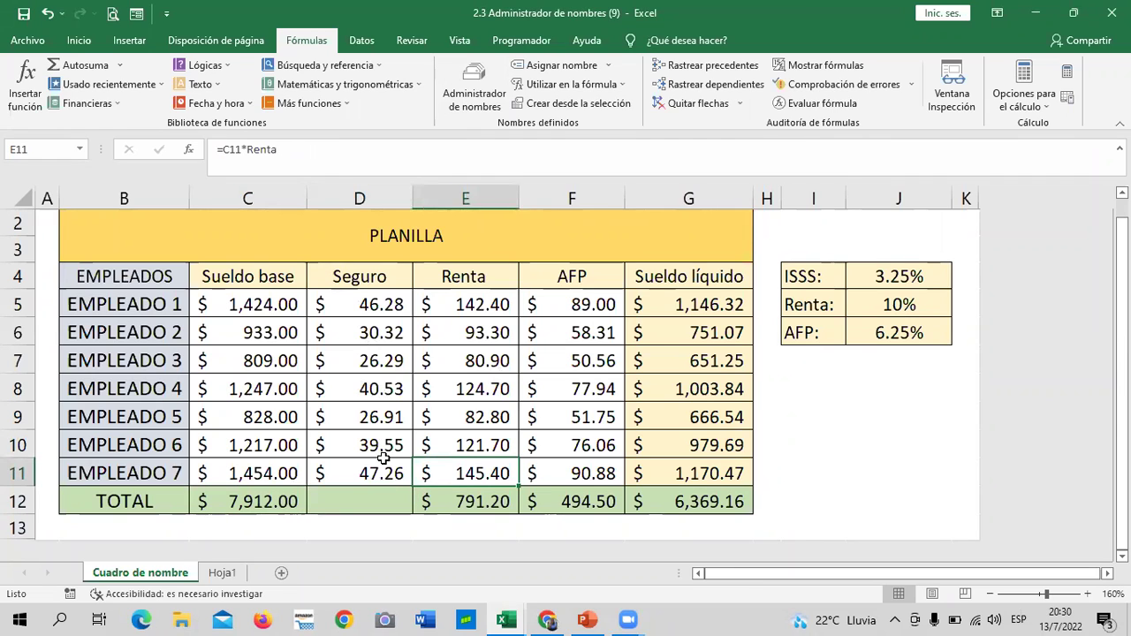
left_click(363, 497)
left_click_drag(389, 300, 375, 472)
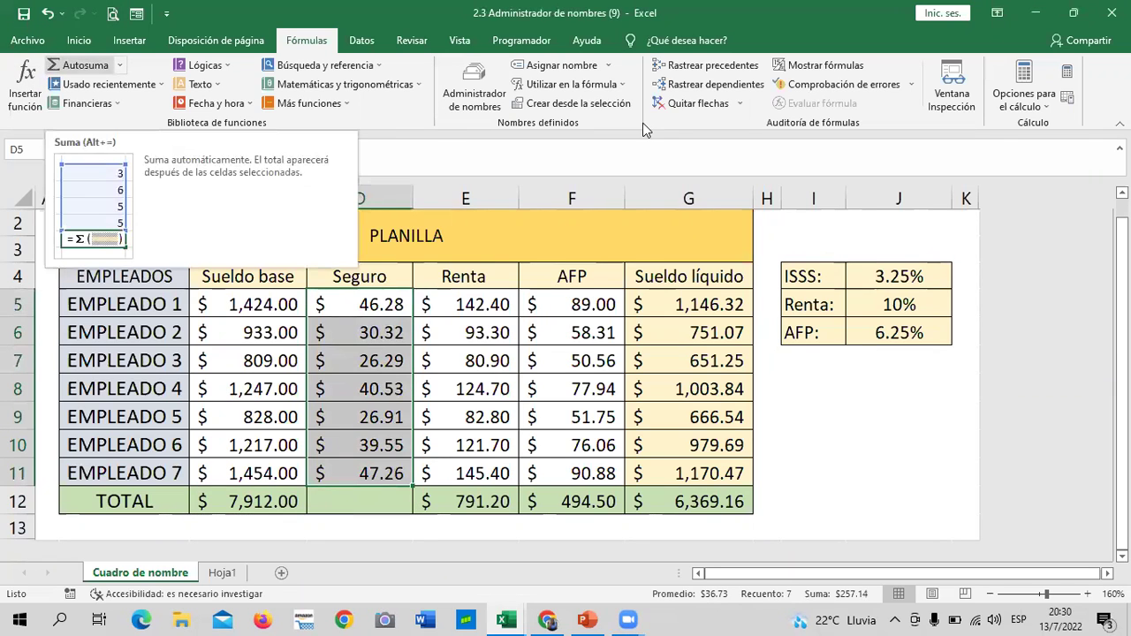
scroll(644, 129, "up", 3)
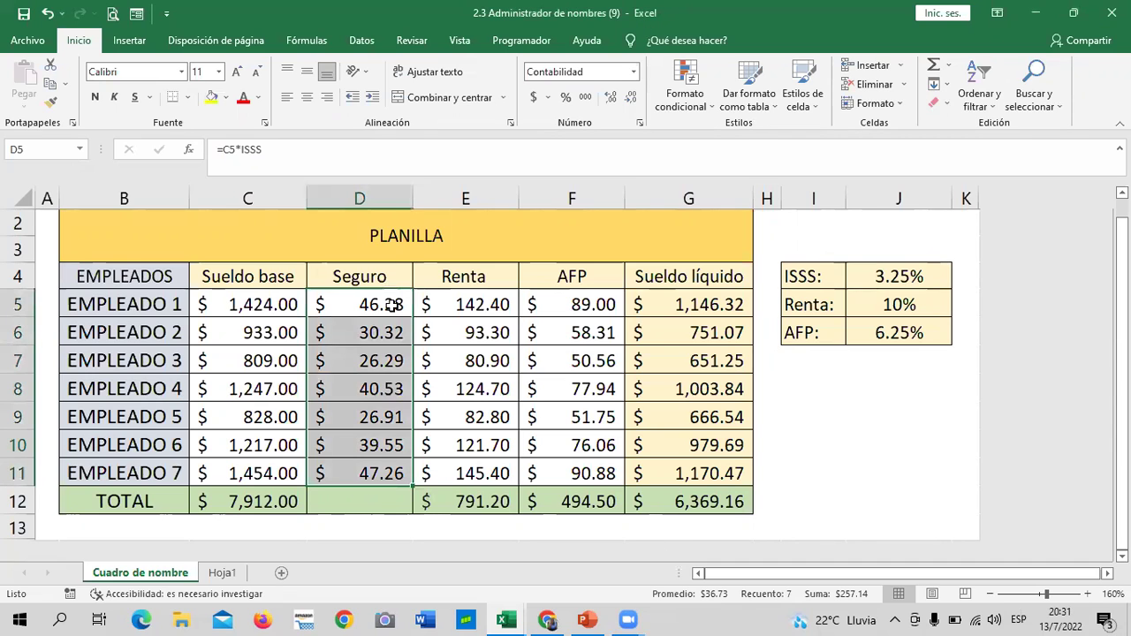
AutoSum the Seguro values D5:D11 into D12.
left_click(475, 356)
left_click_drag(382, 299, 375, 468)
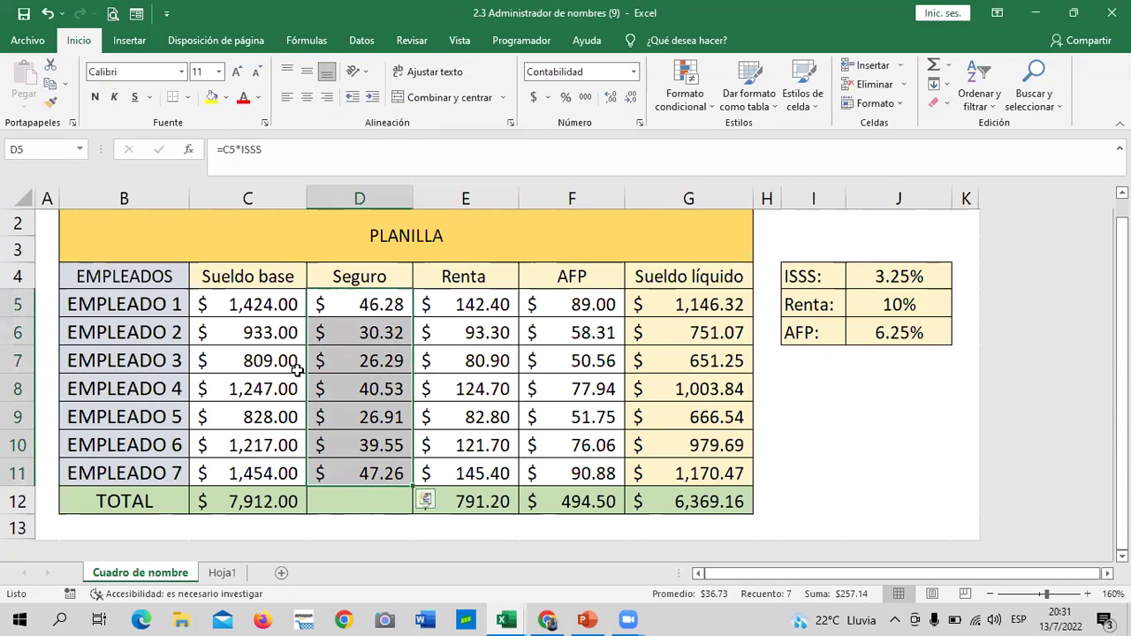
left_click(860, 384)
left_click_drag(378, 294, 378, 472)
left_click(934, 69)
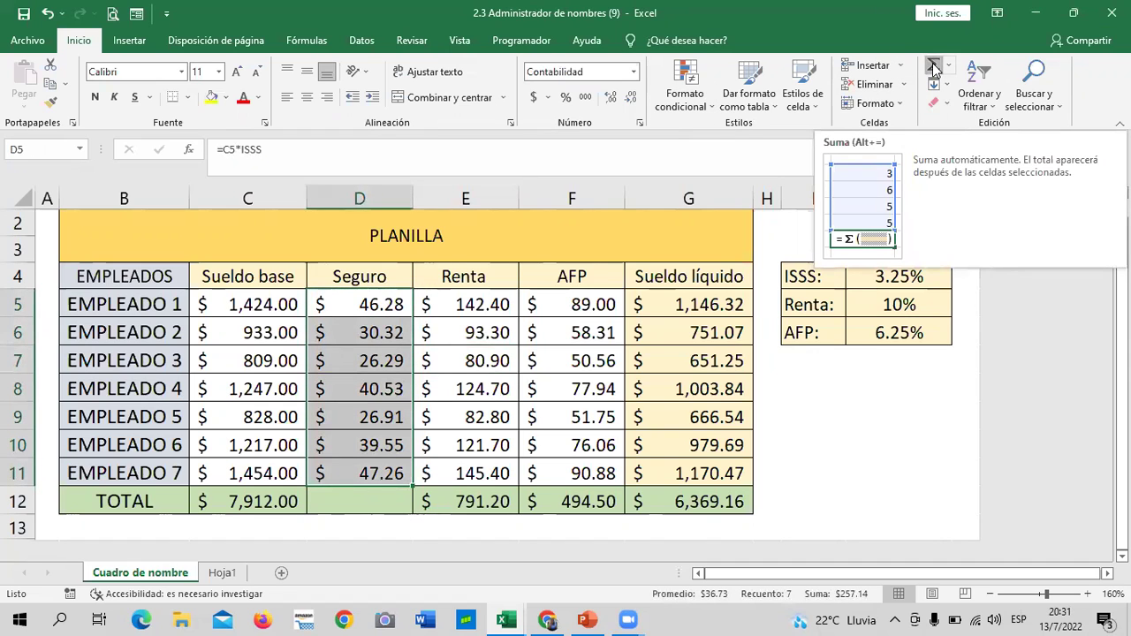
Replace the Renta total in E12 with an AutoSum of E5:E11.
left_click(526, 501)
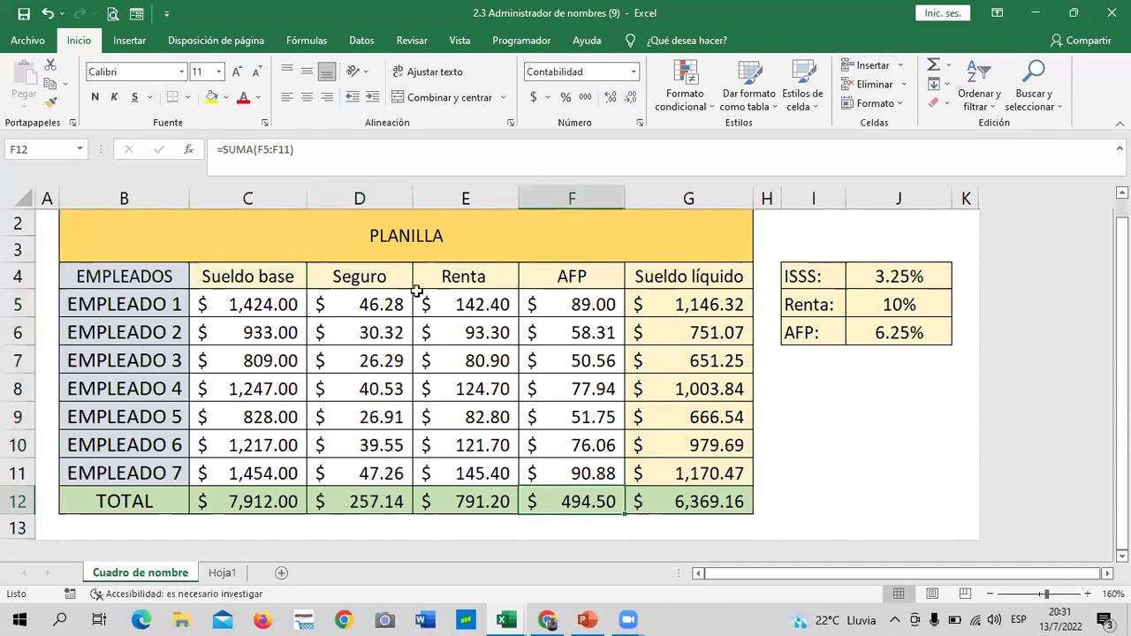
left_click(480, 503)
key("Delete")
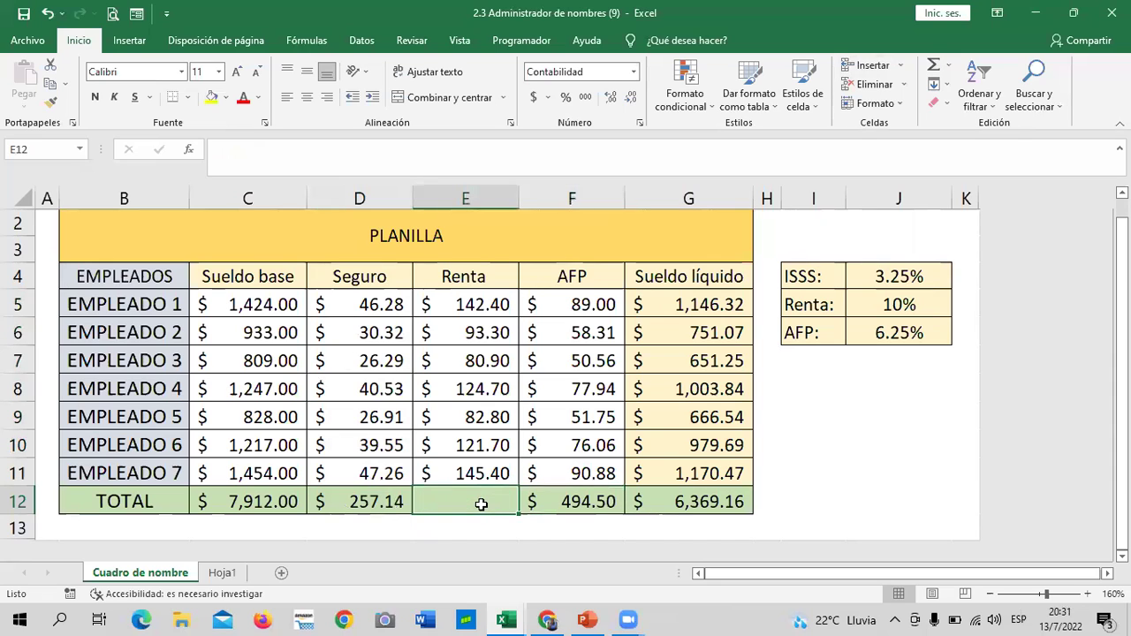
left_click(860, 414)
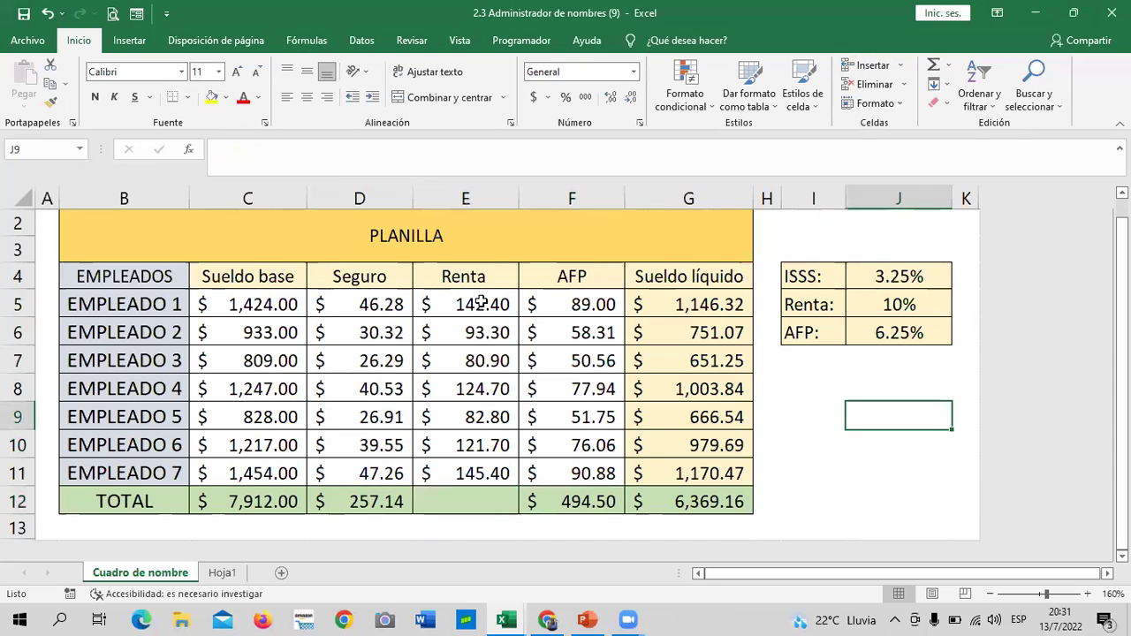
left_click_drag(480, 304, 487, 468)
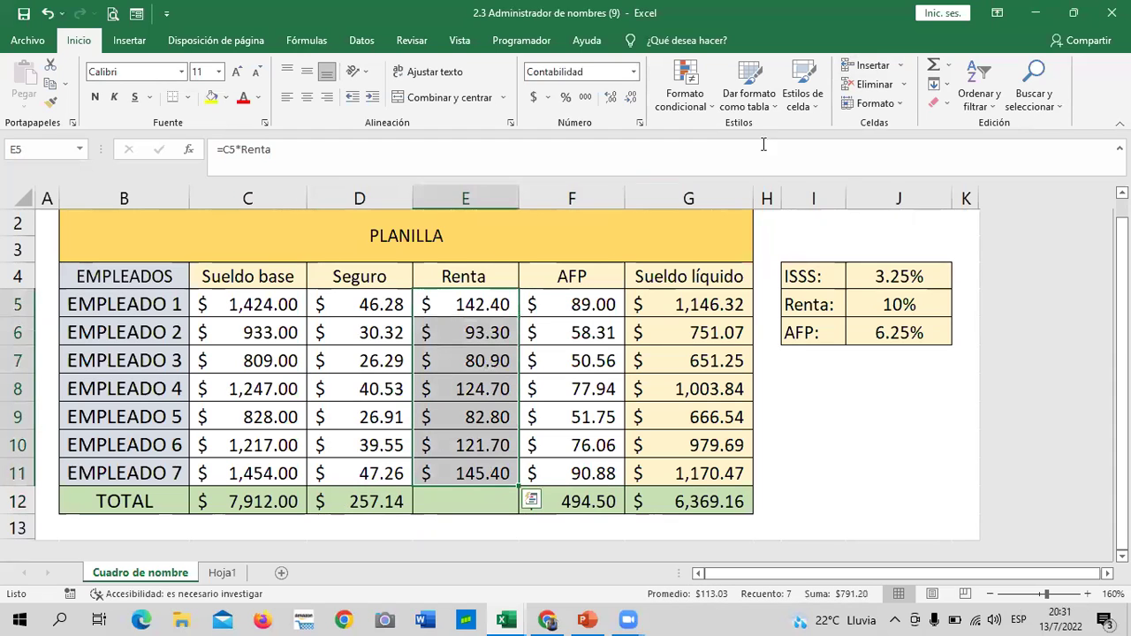
left_click(933, 68)
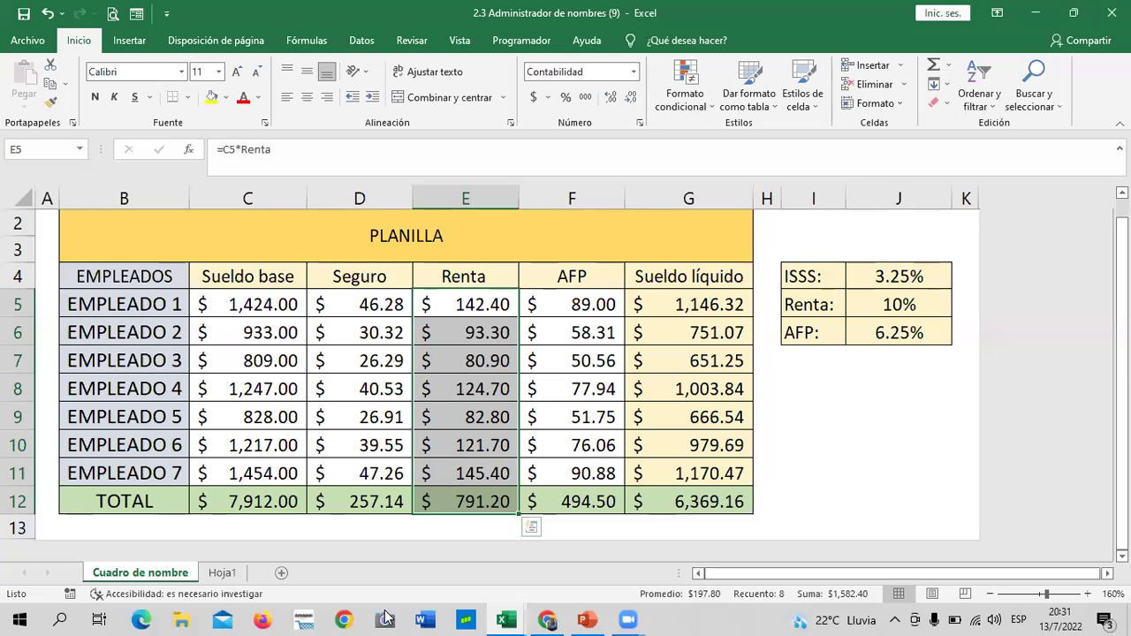
Delete the Seguro values in D5:D11.
left_click(385, 616)
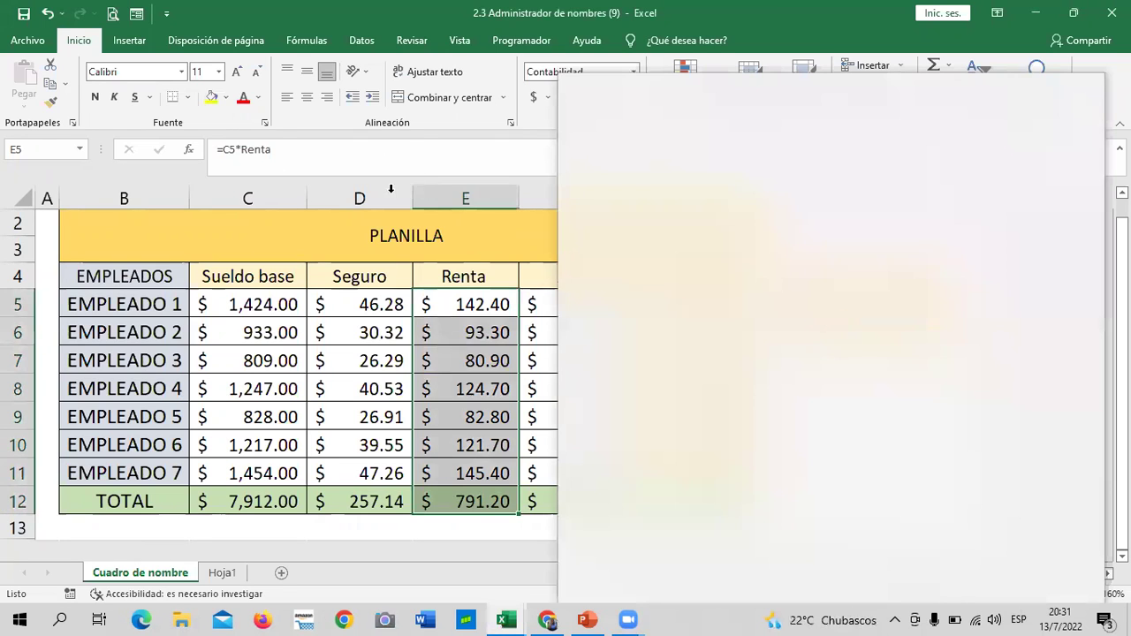
left_click(360, 198)
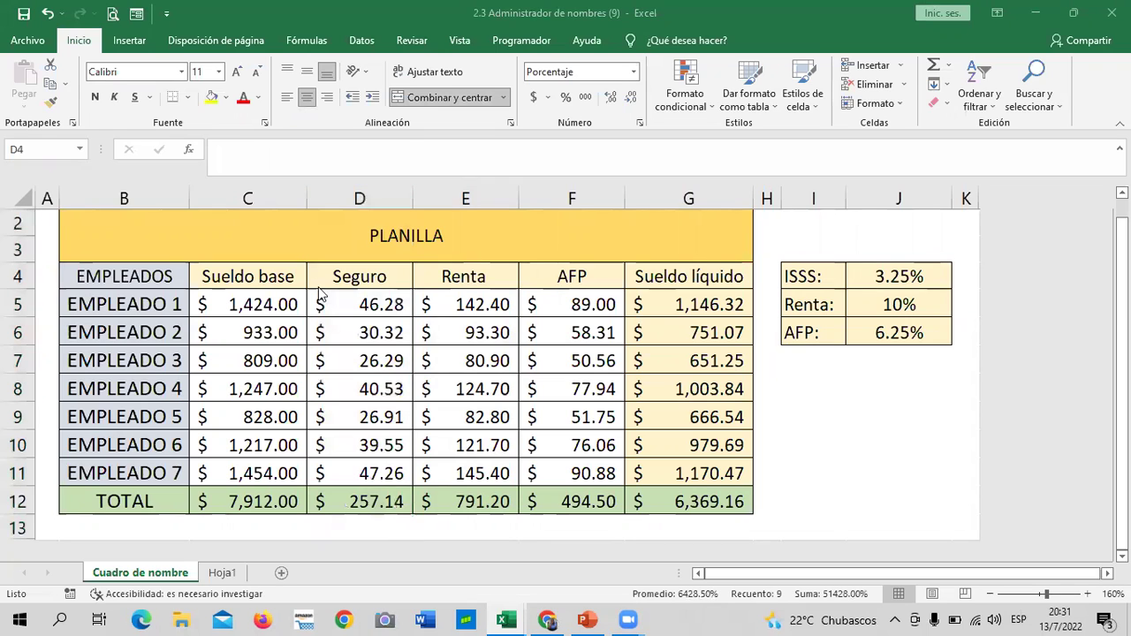
left_click(482, 354)
mouse_move(374, 311)
left_mouse_down()
mouse_move(369, 415)
mouse_move(391, 458)
left_mouse_up()
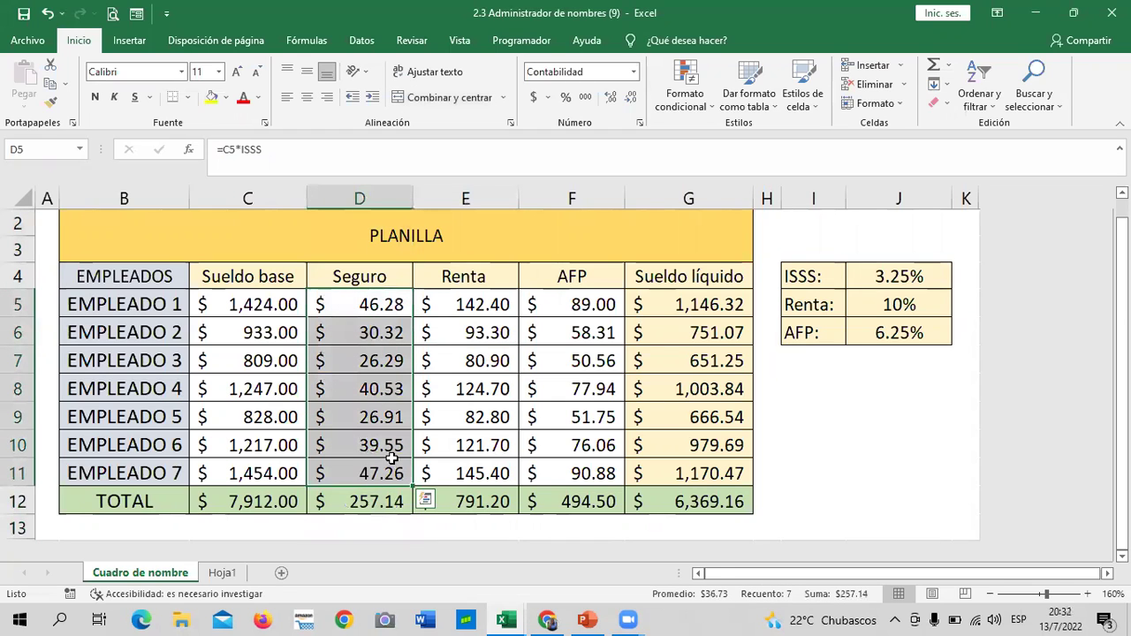
key("Delete")
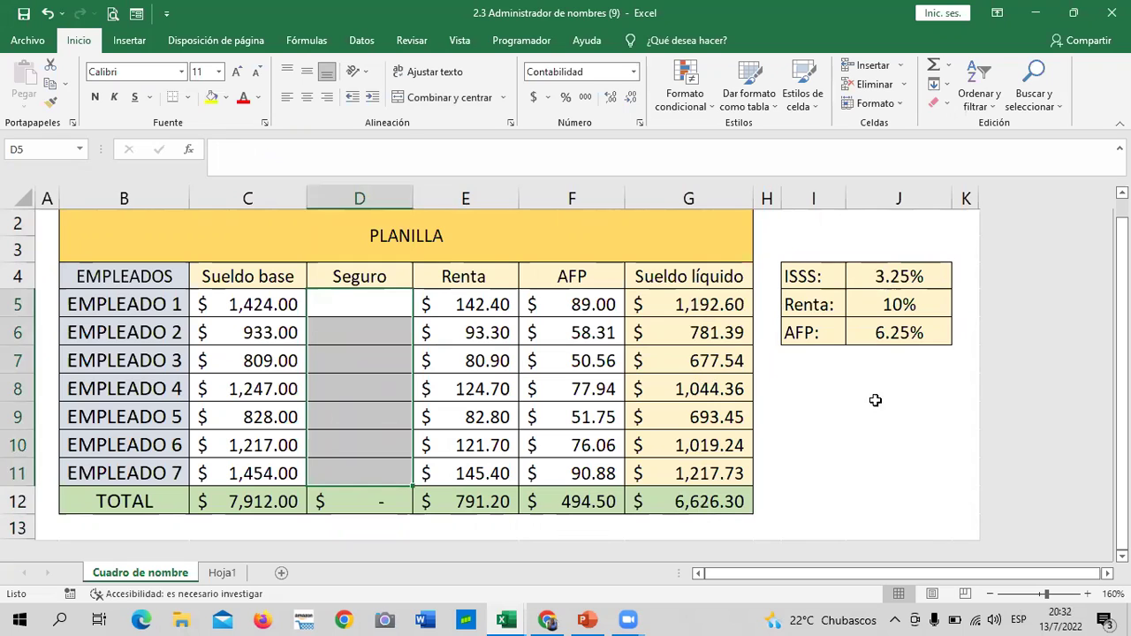
Delete the ISSS name in Administrador de nombres, keeping AFP, Renta and Sueldo_base.
left_click(876, 400)
left_click(367, 304)
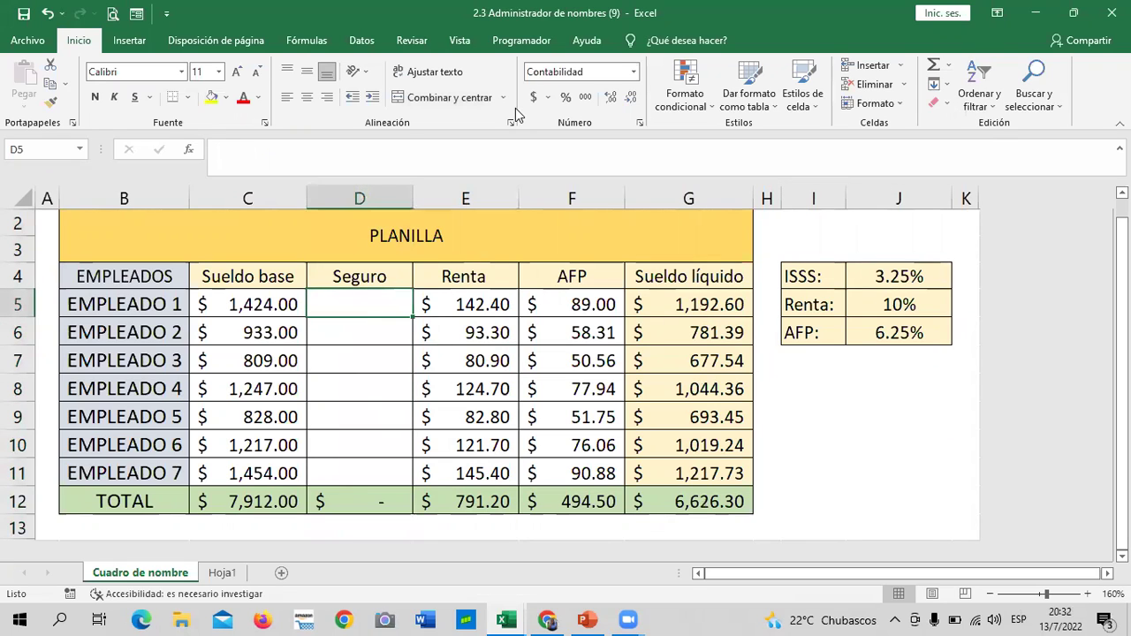
left_click(318, 42)
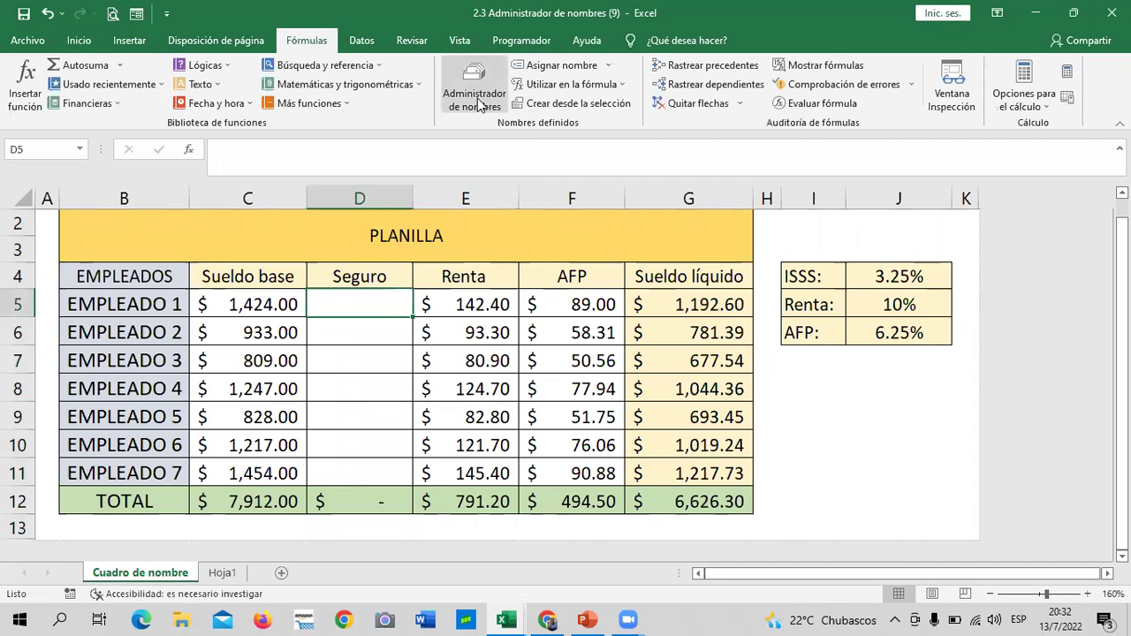
left_click(477, 99)
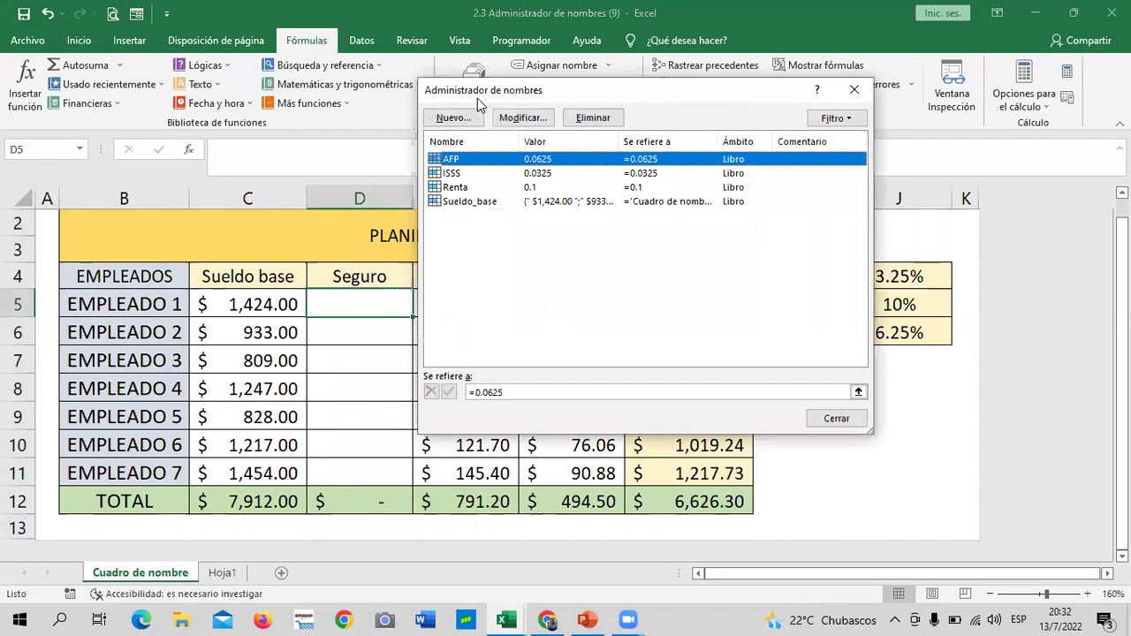
left_click(466, 174)
left_click(597, 118)
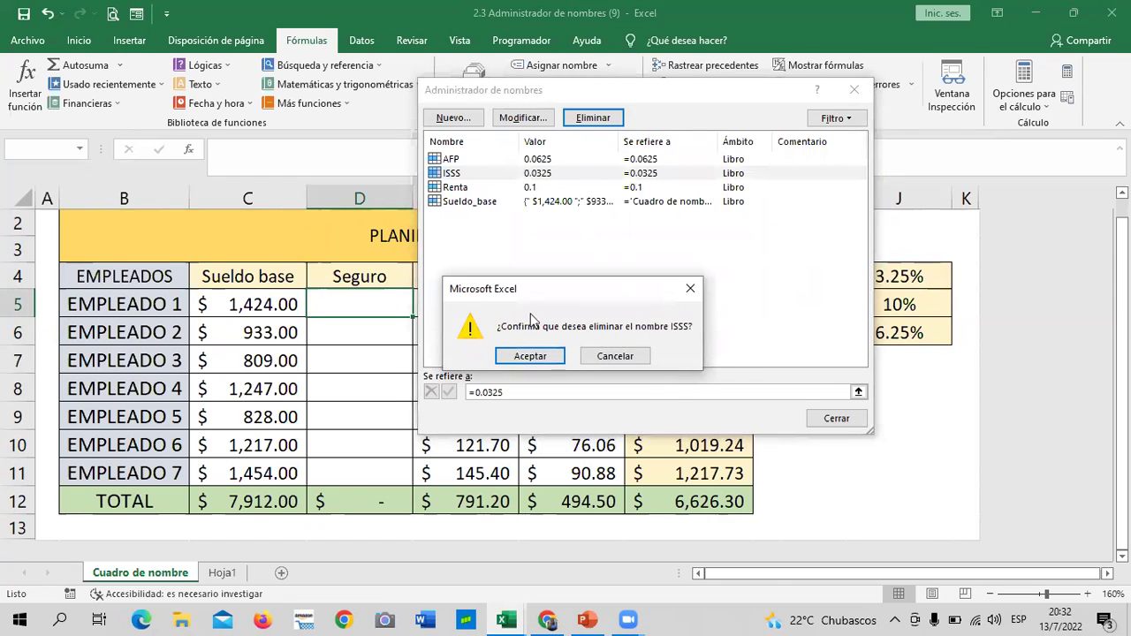
left_click(550, 355)
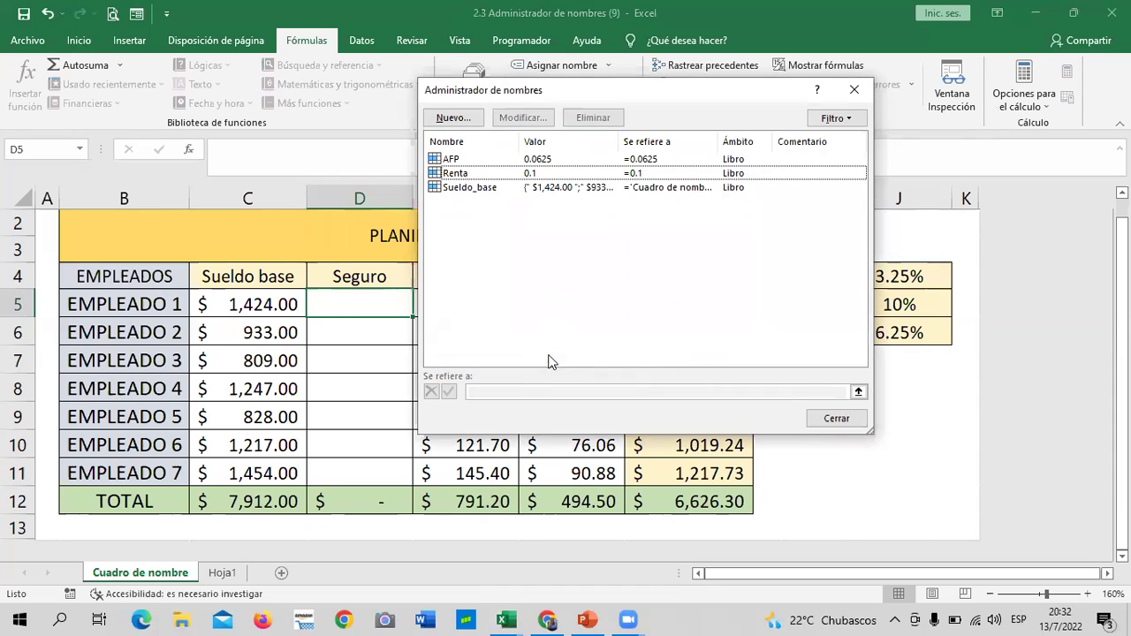
left_click(840, 420)
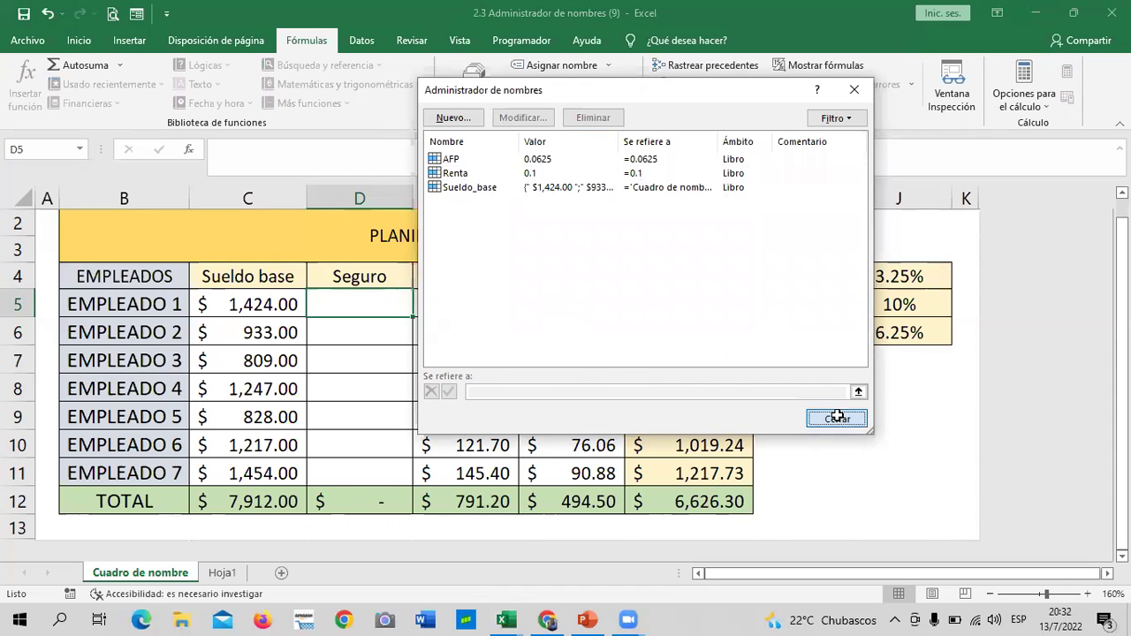
left_click(856, 436)
left_click(369, 302)
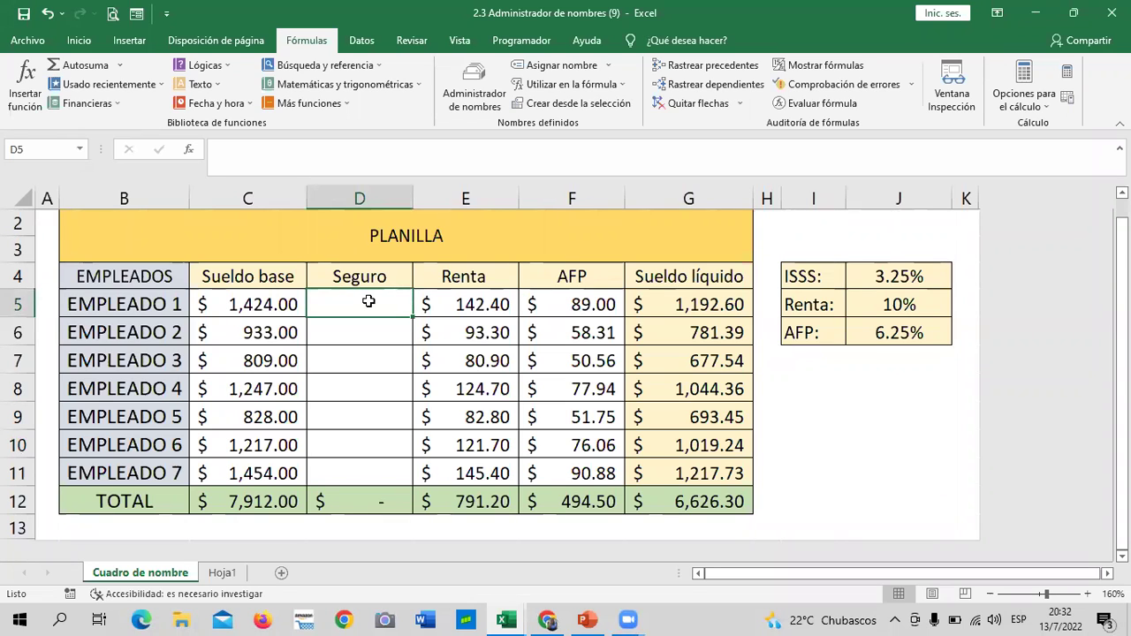
Review the AFP name's definition (=0.0625) in Name Manager without changing it.
left_click(471, 79)
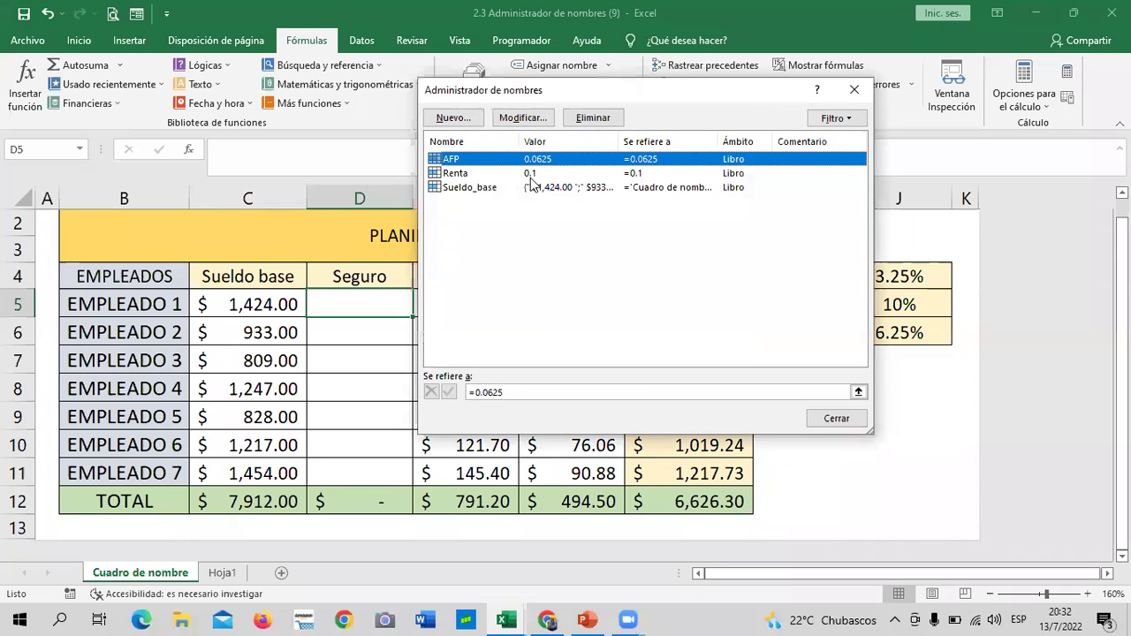
left_click(530, 117)
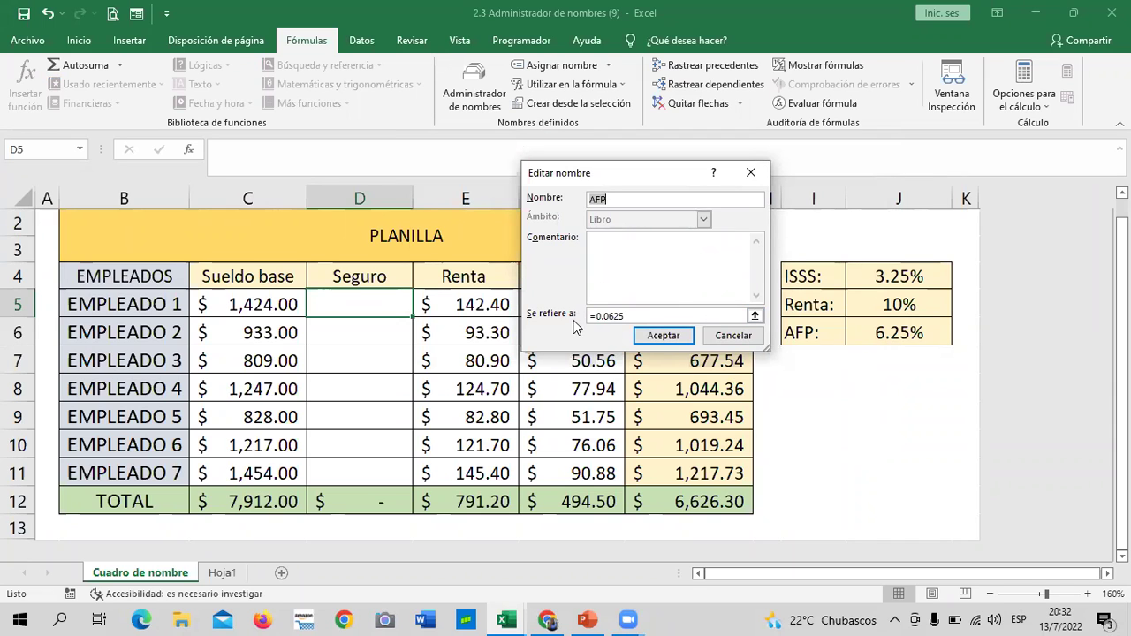
left_click(727, 334)
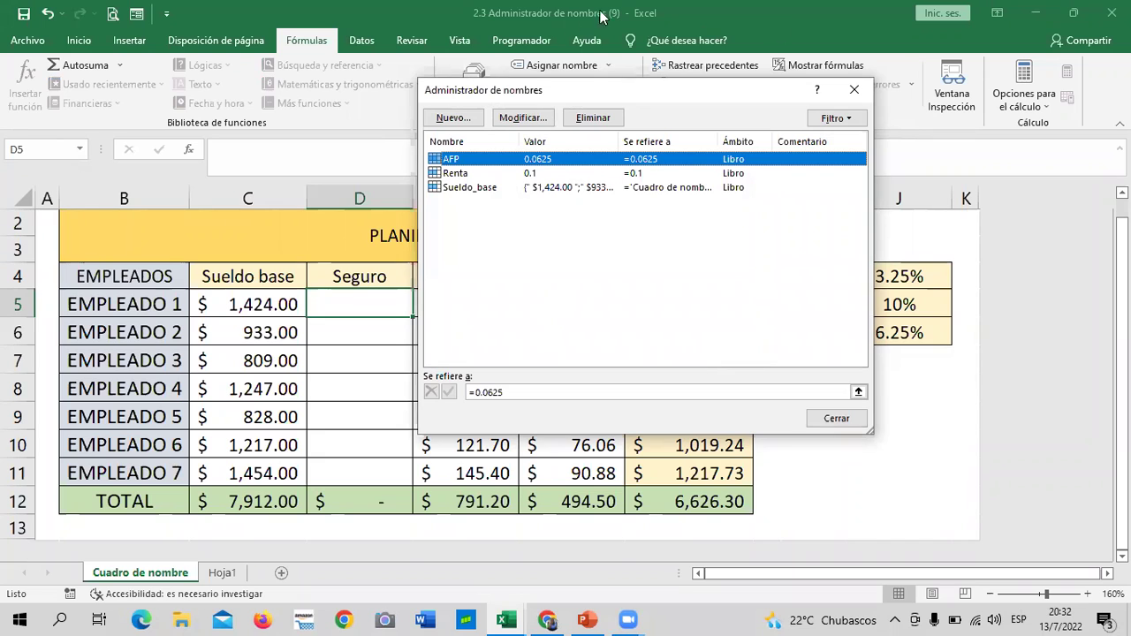
Create a new name ISSS referring to the constant 3.25%, then close Name Manager.
left_click(454, 118)
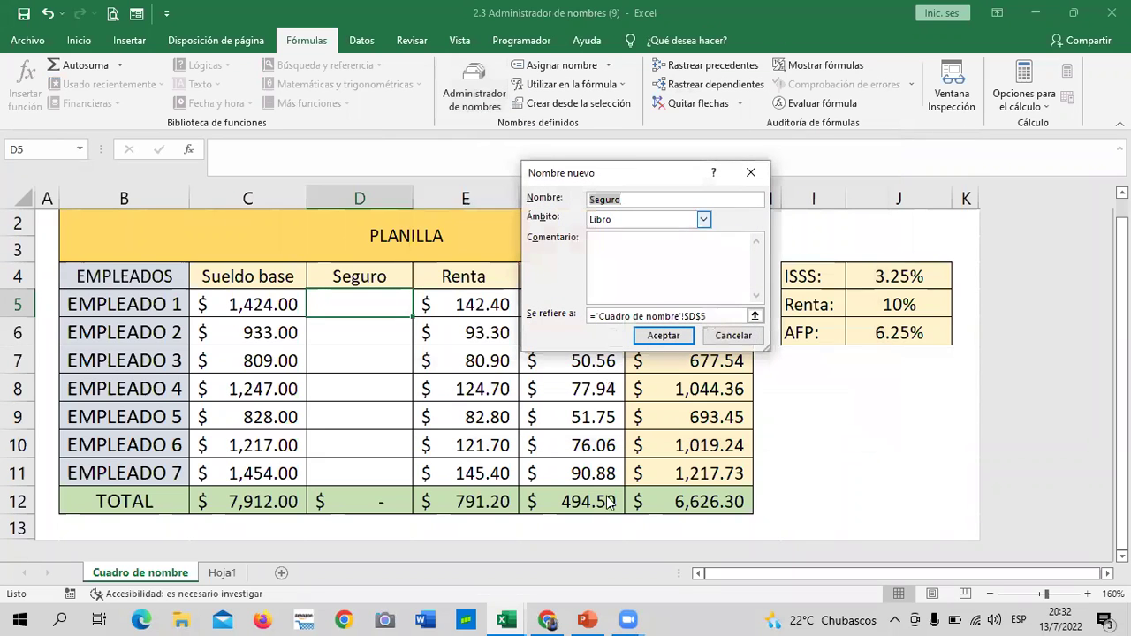
left_click_drag(668, 158, 692, 133)
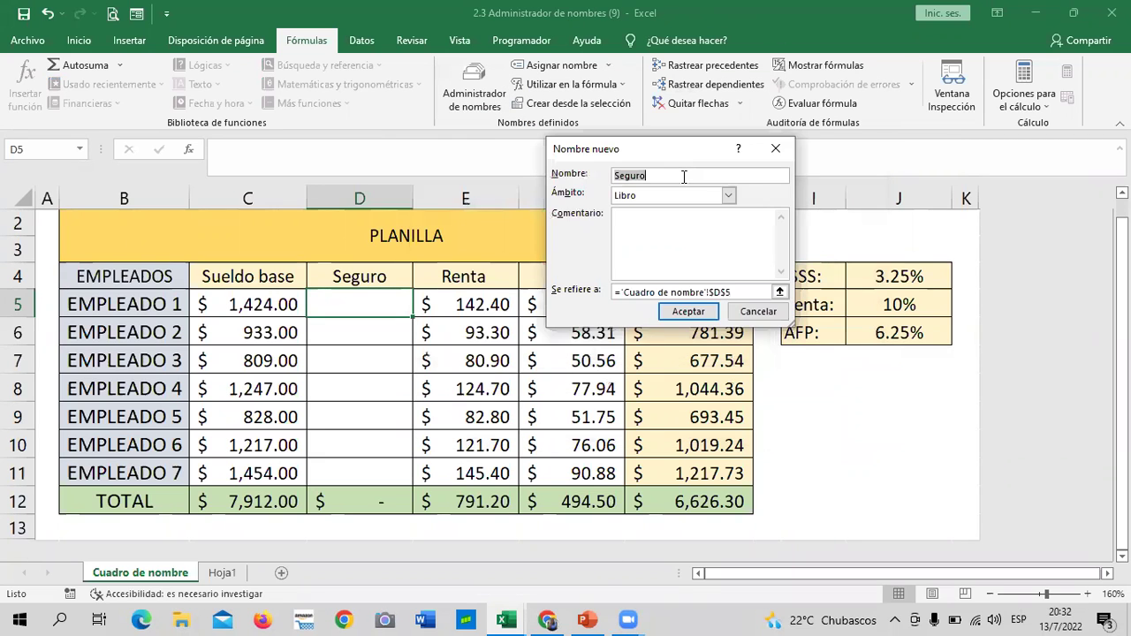
key("BackSpace")
type("ISSS")
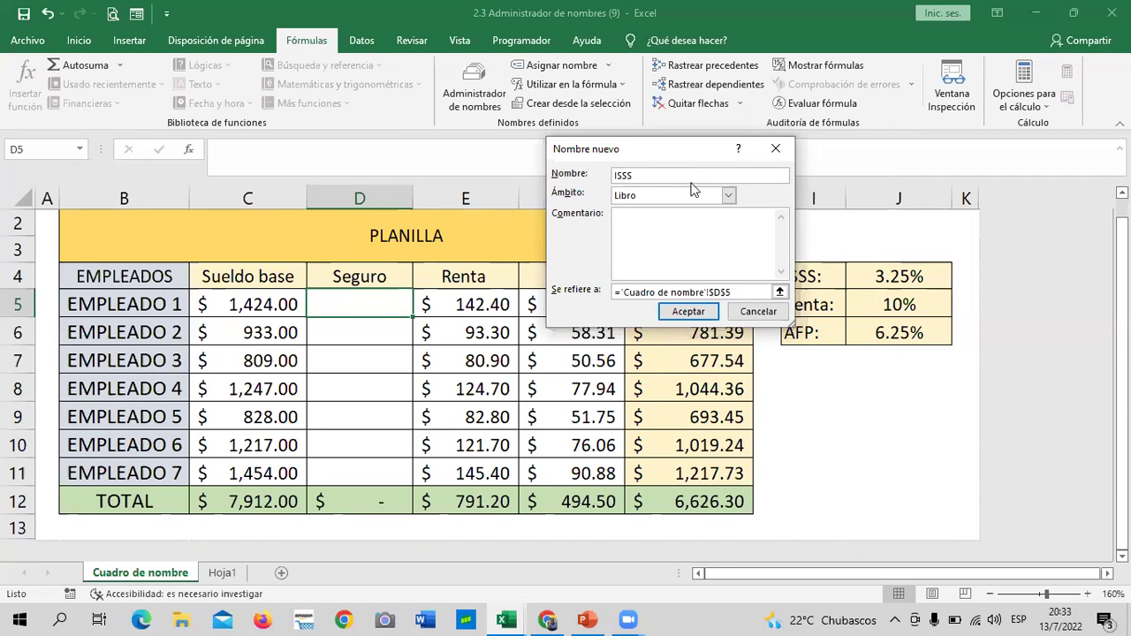
left_click(733, 292)
key("BackSpace")
key("BackSpace")
key("BackSpace")
key("BackSpace")
key("BackSpace")
key("BackSpace")
key("BackSpace")
key("BackSpace")
key("BackSpace")
type("3")
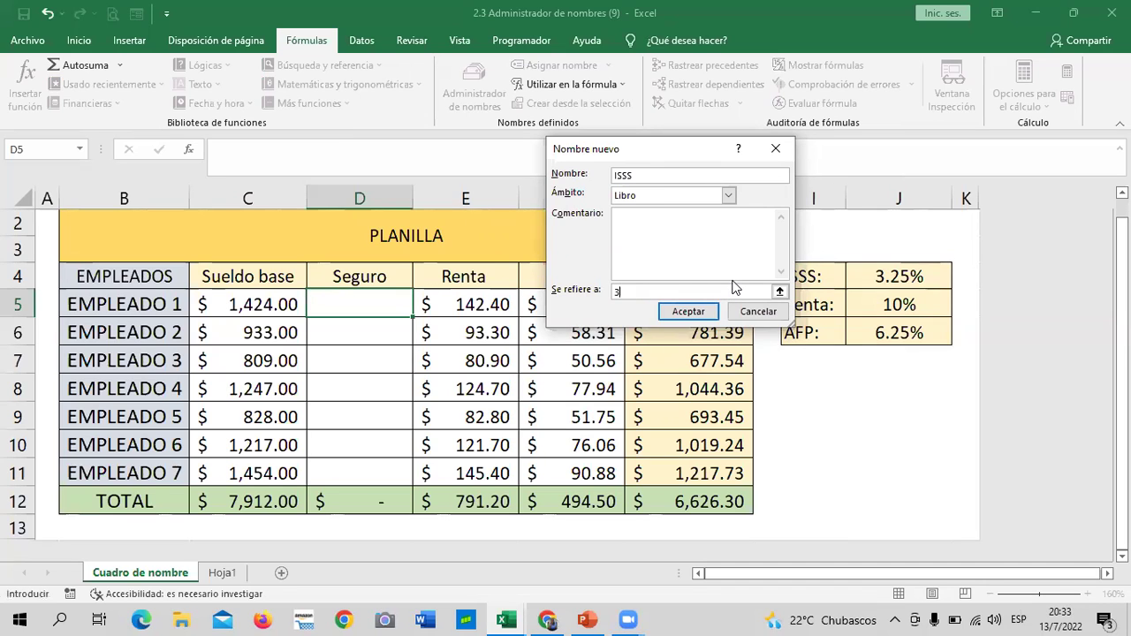
type(".25")
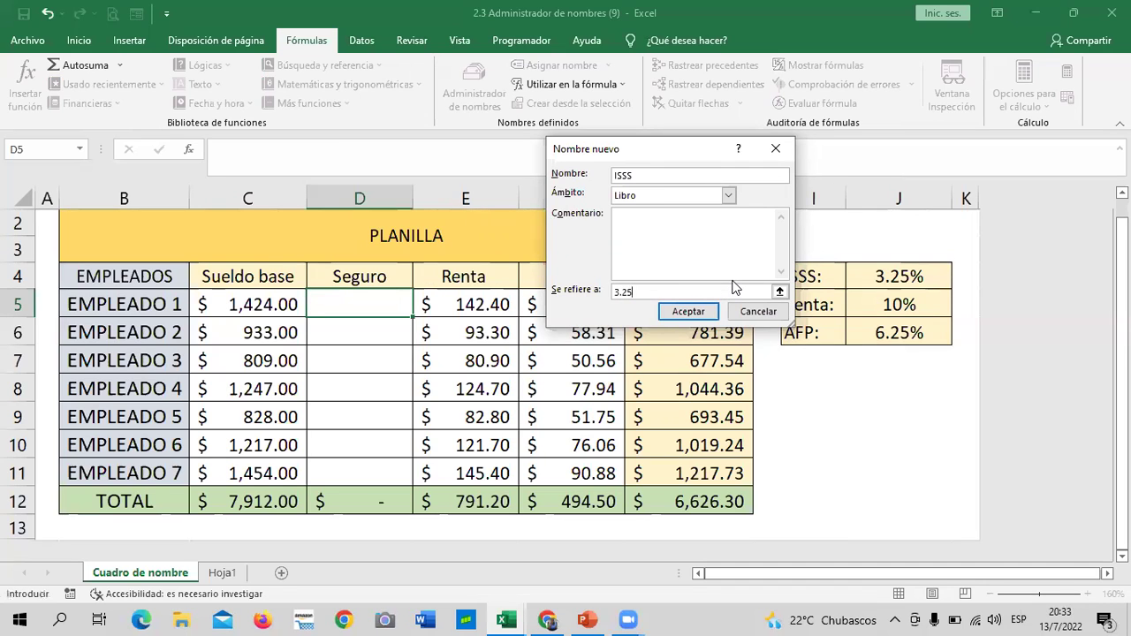
left_click(688, 311)
left_click(861, 395)
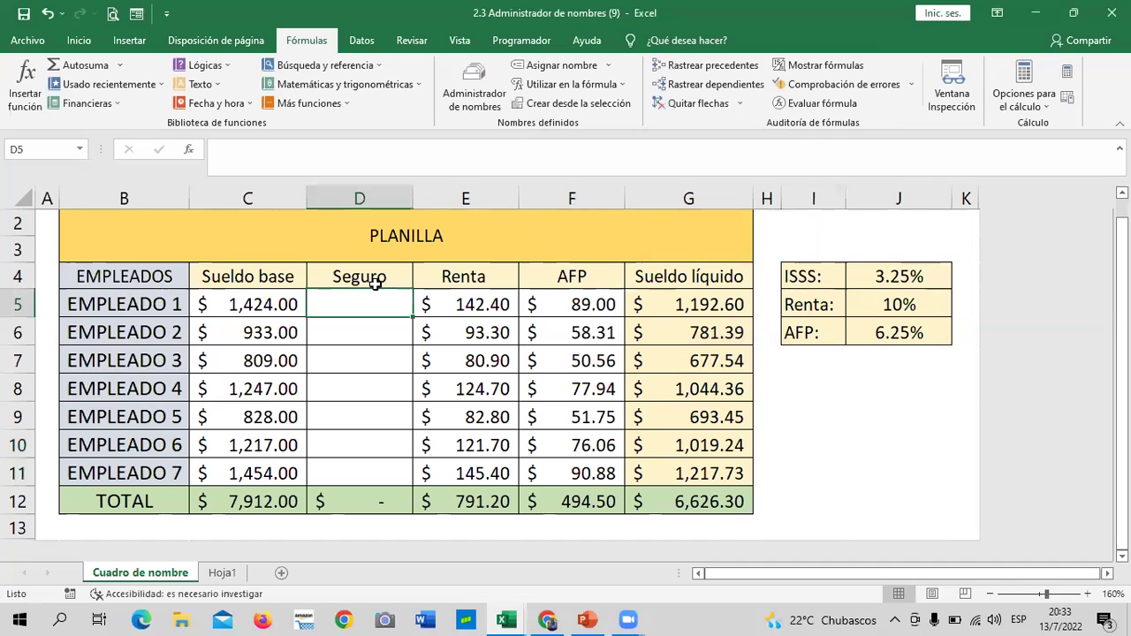
Enter =C5*3.25% in D5, then clear it to redo the formula.
type("=")
left_click(226, 295)
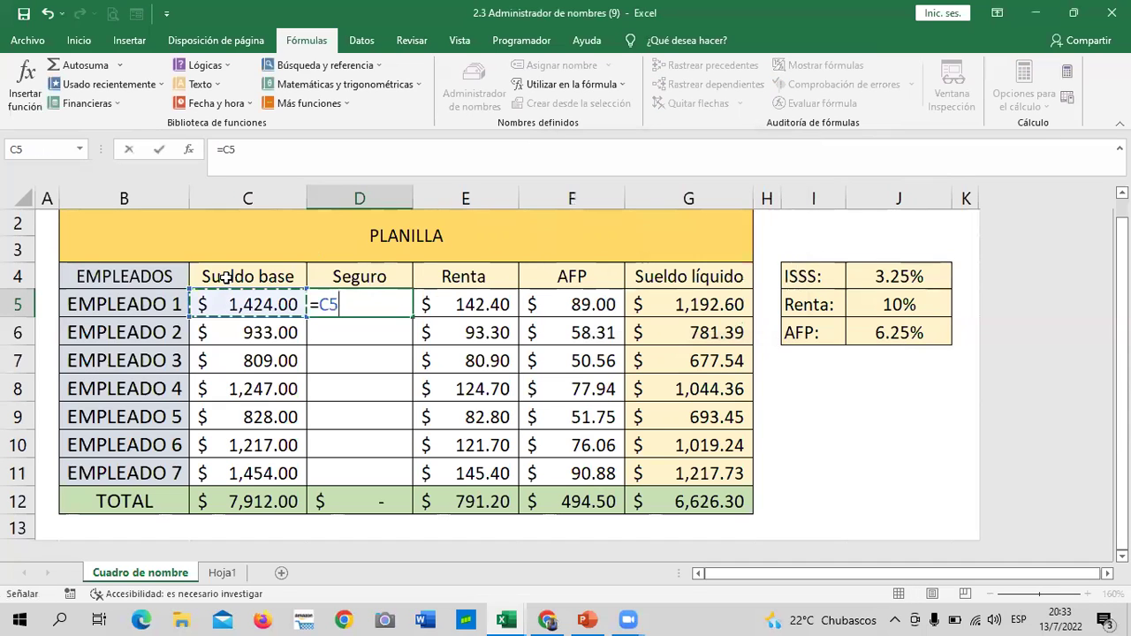
type("*3.25")
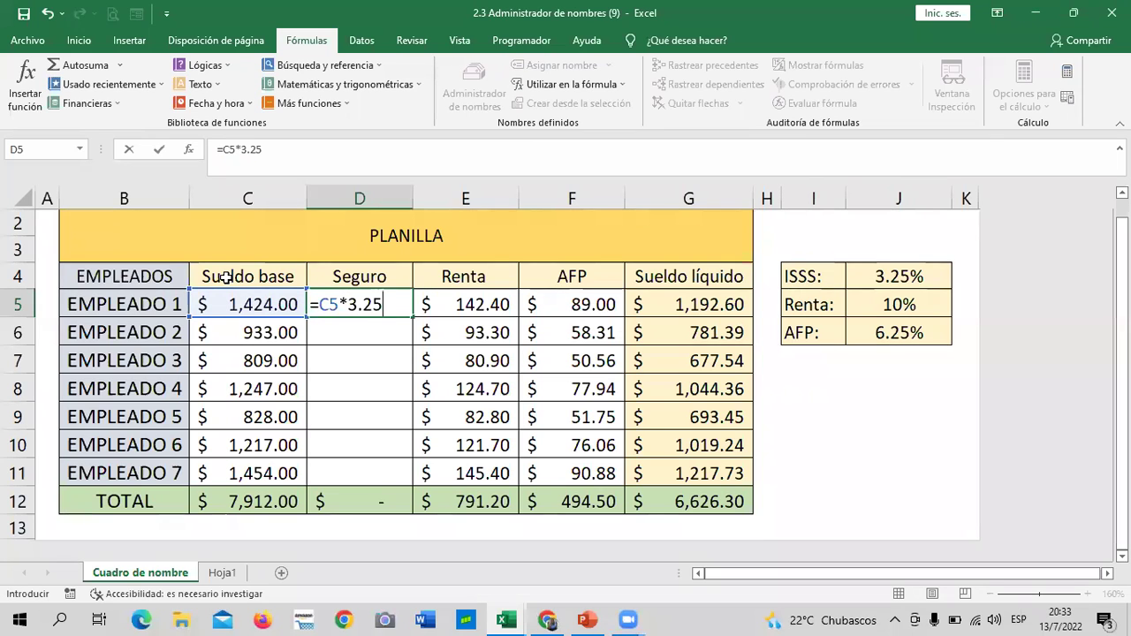
type("%")
key("Return")
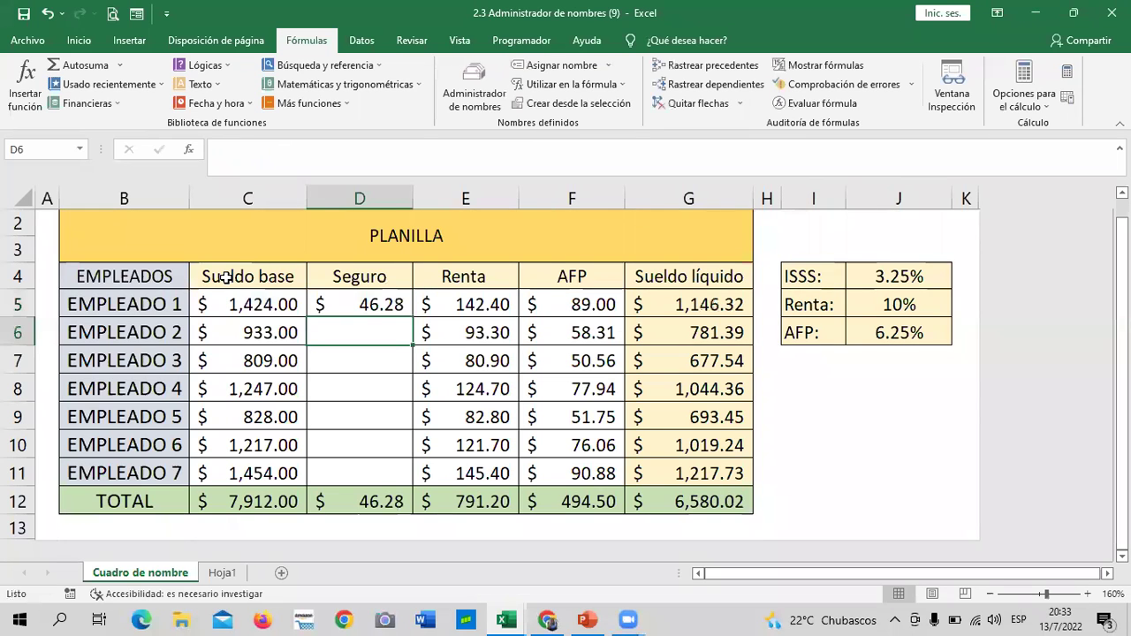
left_click(429, 409)
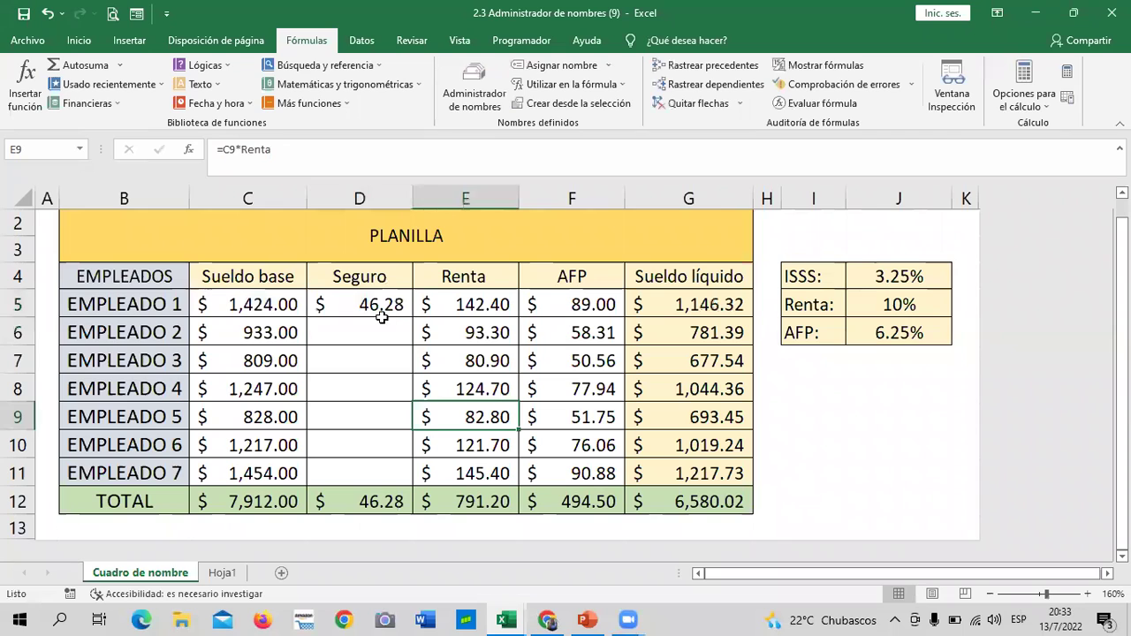
left_click(369, 306)
key("BackSpace")
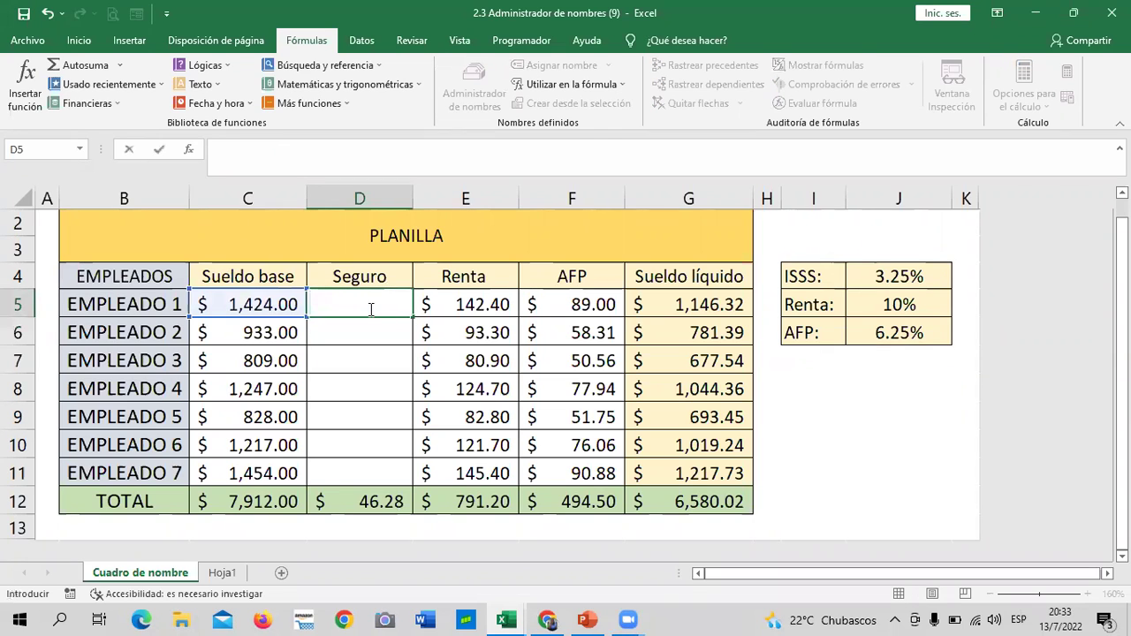
Enter =C5*ISSS in D5 and fill it down to D11.
type("=")
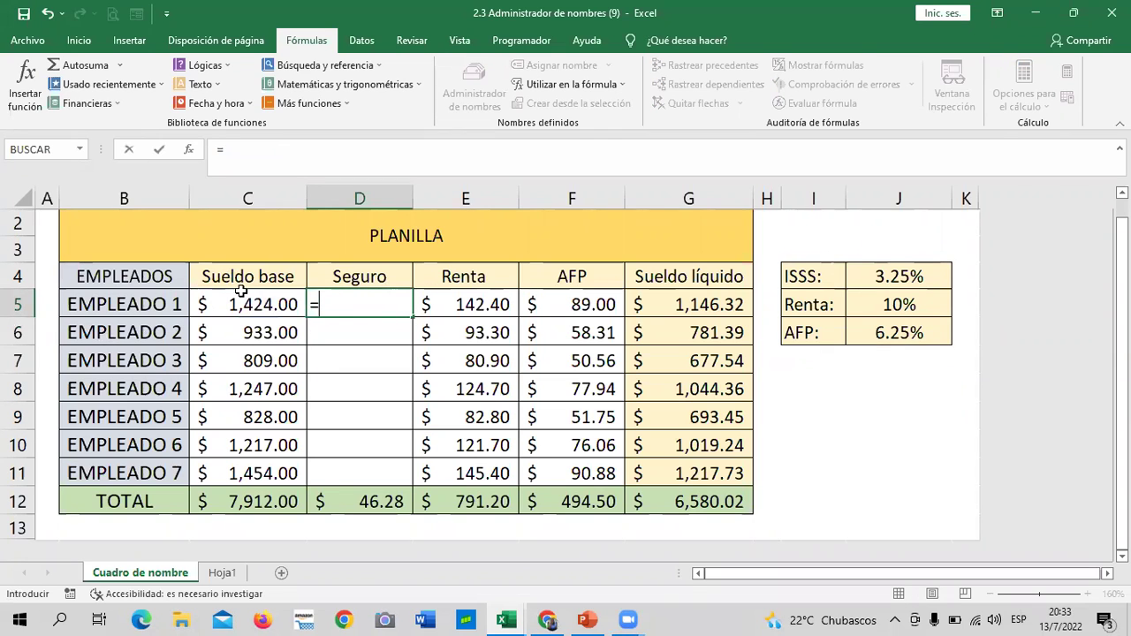
left_click(243, 296)
type("*")
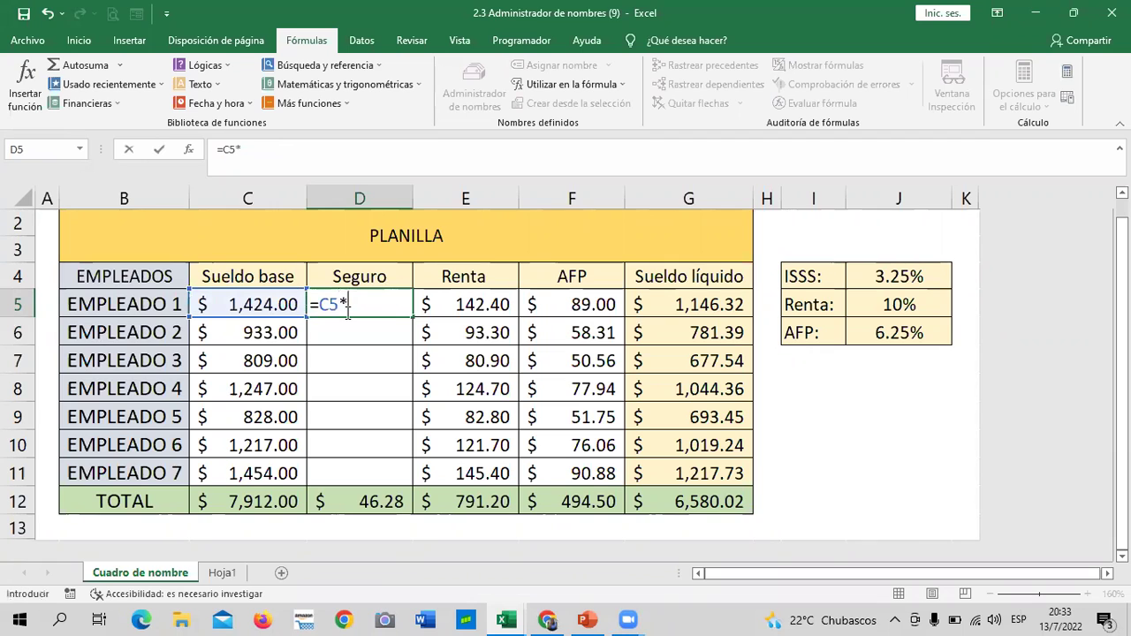
type("IS")
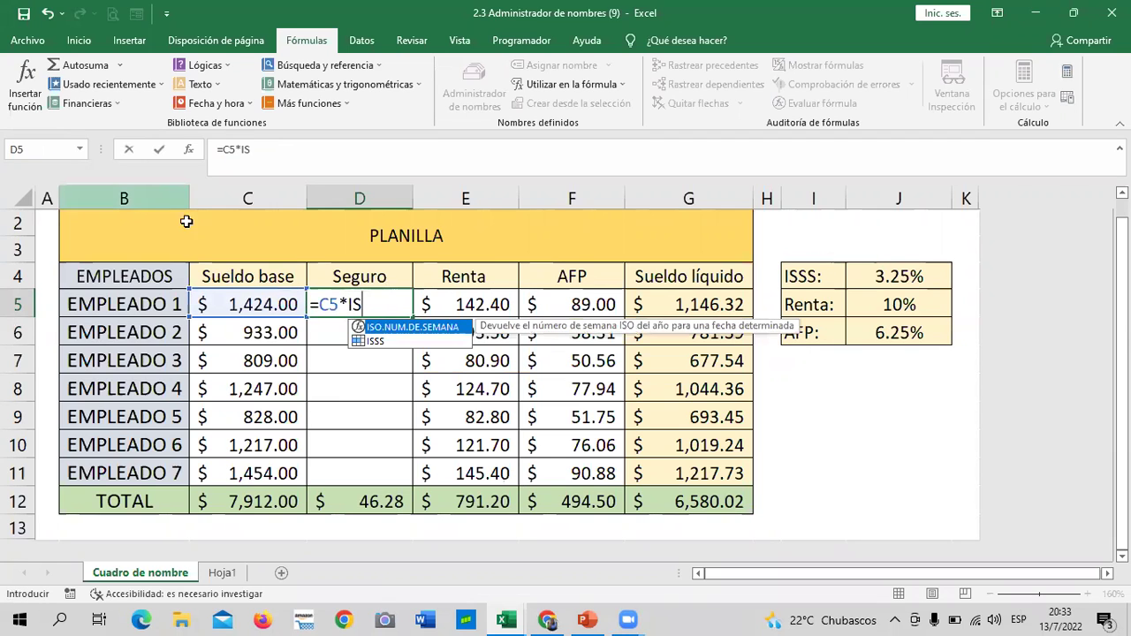
double_click(376, 340)
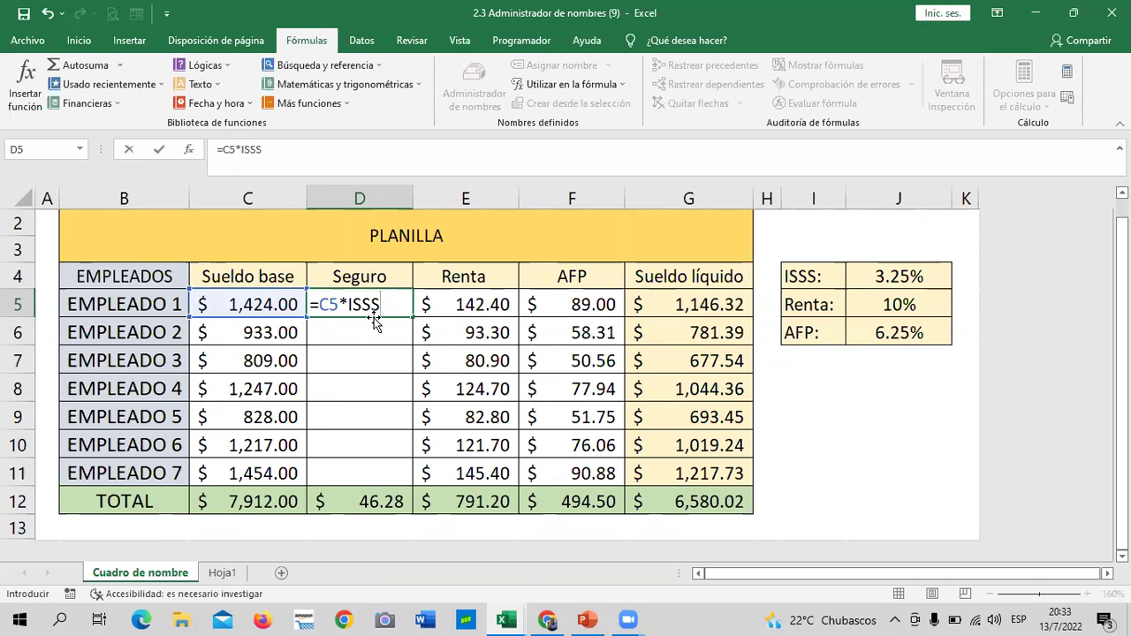
key("Return")
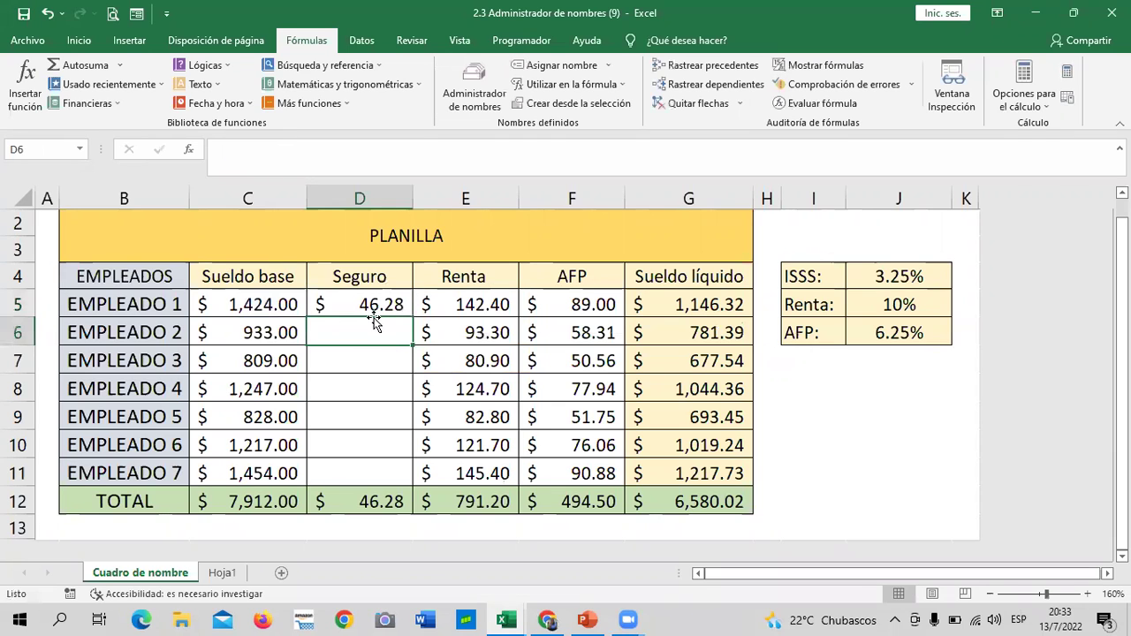
left_click(355, 296)
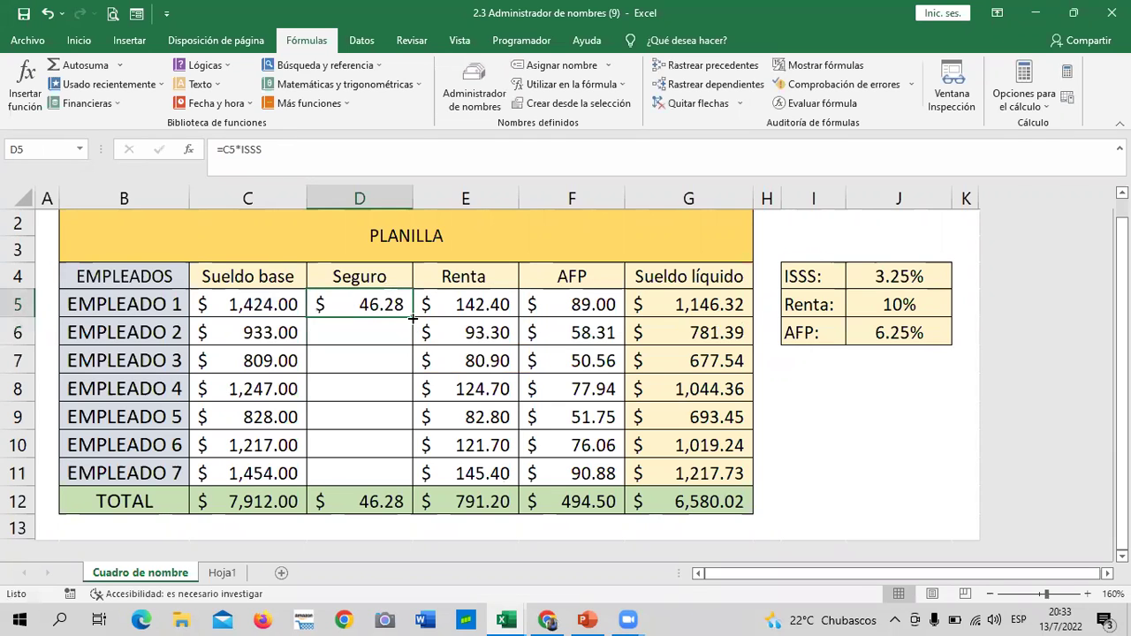
left_click_drag(413, 318, 424, 460)
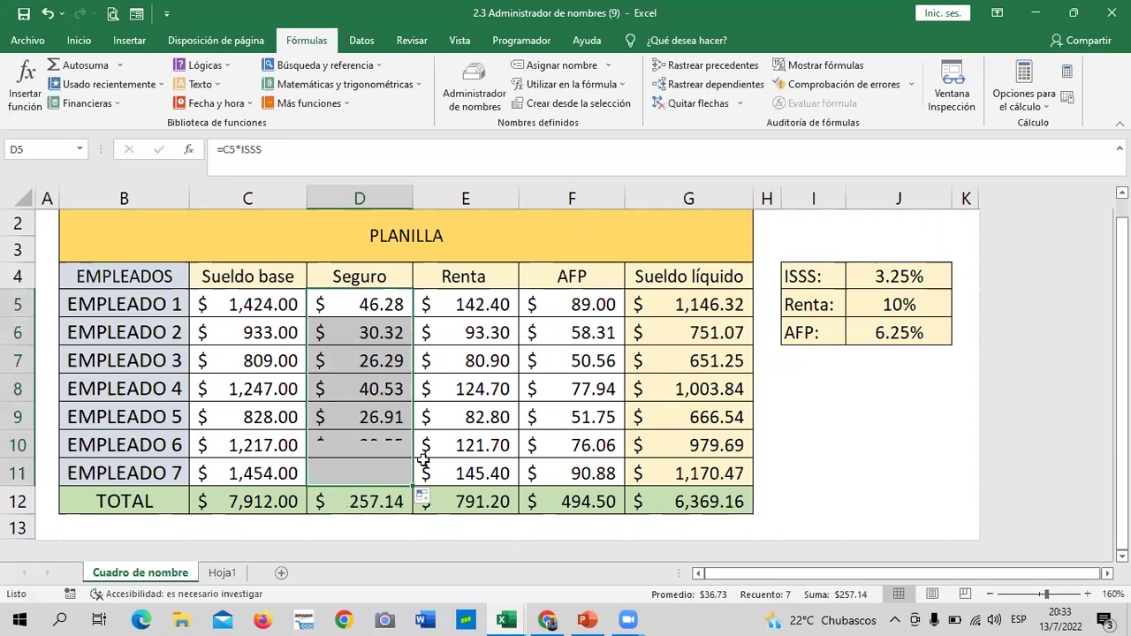
left_click_drag(804, 444, 893, 444)
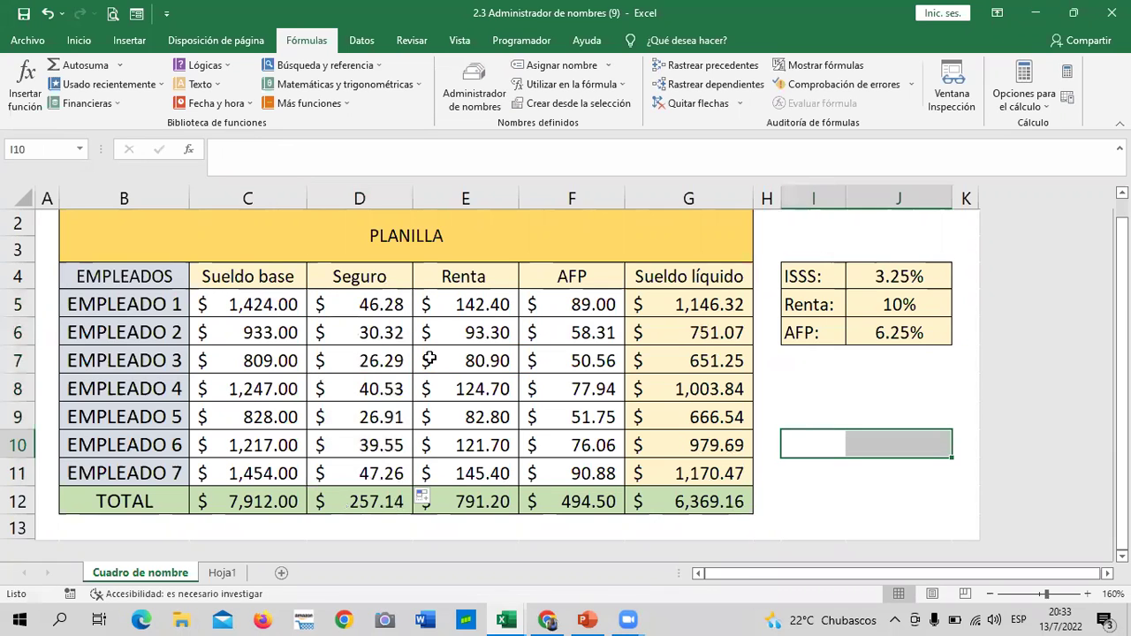
On Hoja1, enter four people's first names in B3:B6.
left_click(222, 572)
left_click(385, 412)
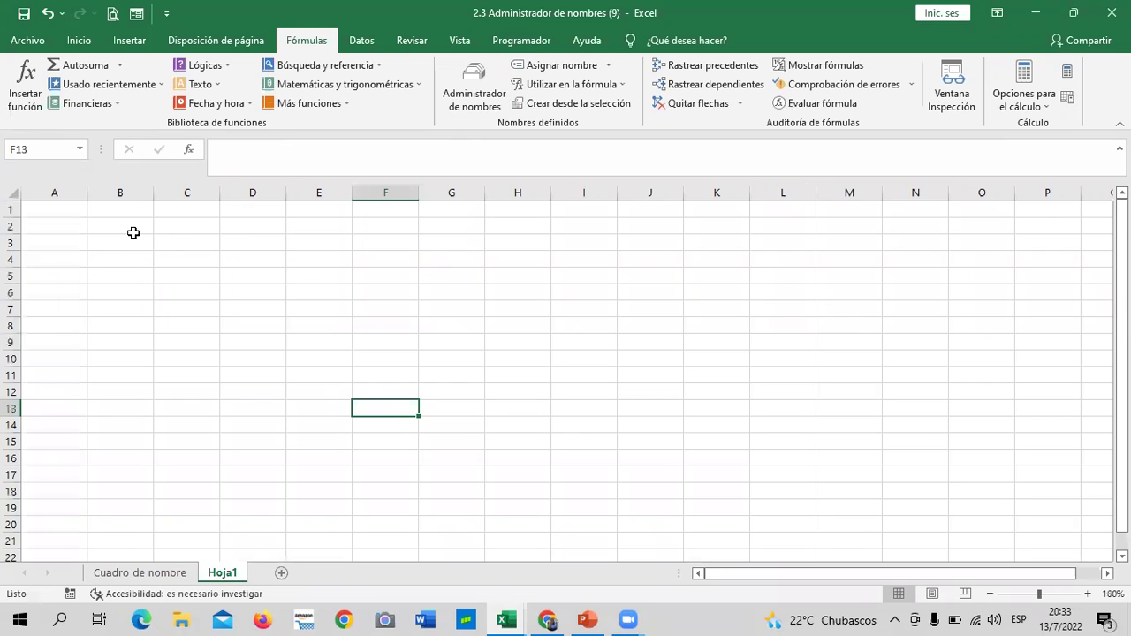
left_click_drag(132, 237, 126, 263)
left_click(276, 311)
left_click(127, 242)
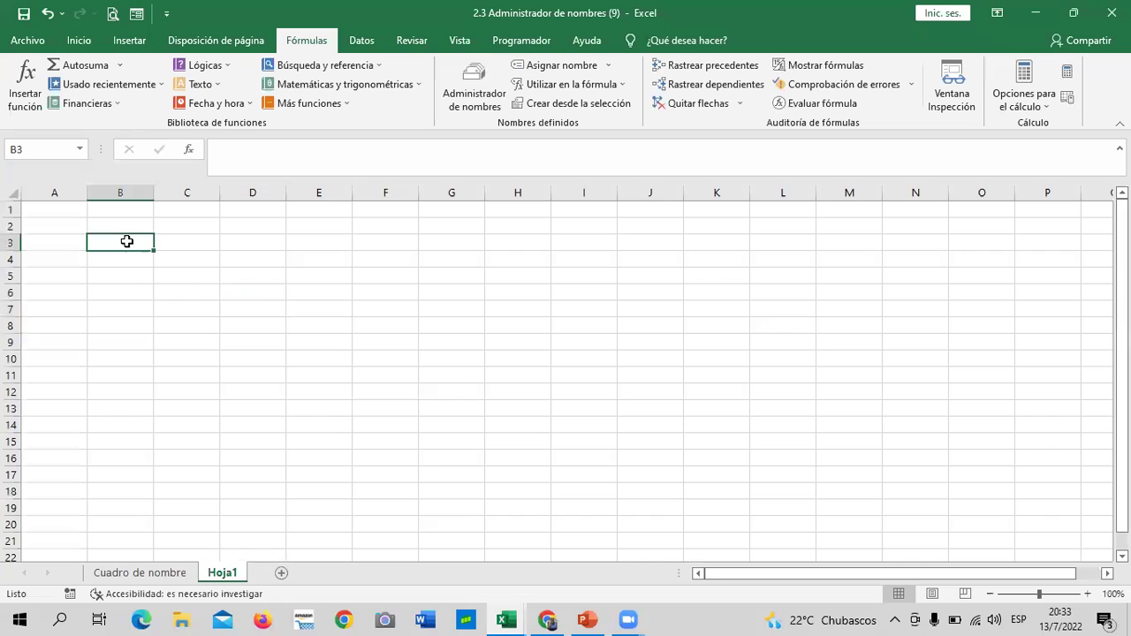
type("CARÑ")
key("BackSpace")
key("BackSpace")
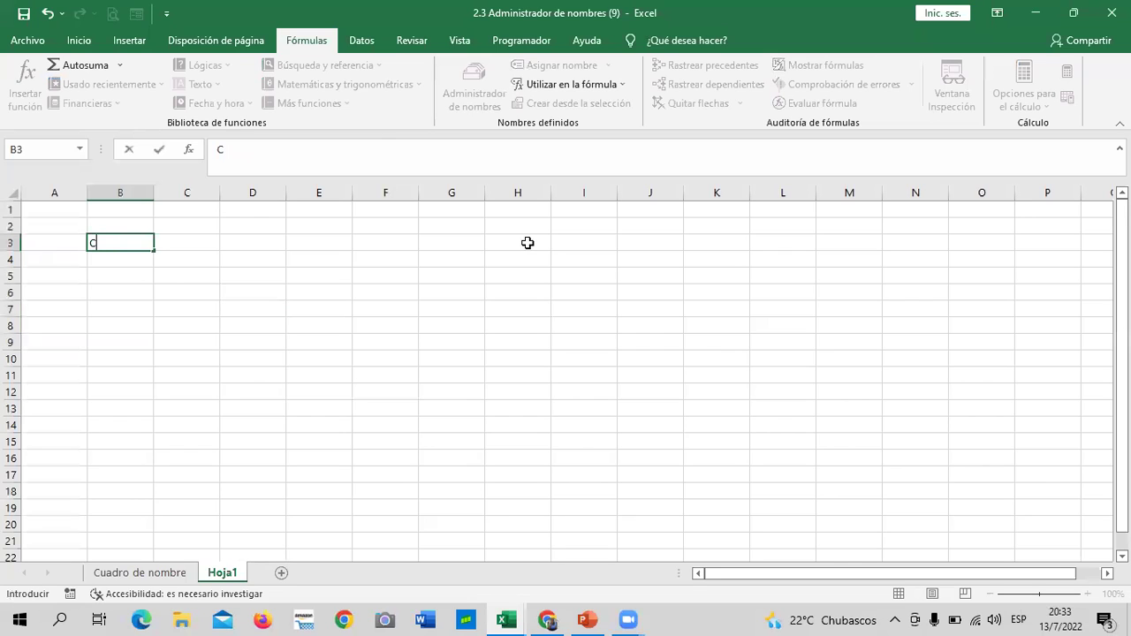
type("RLOS")
key("Return")
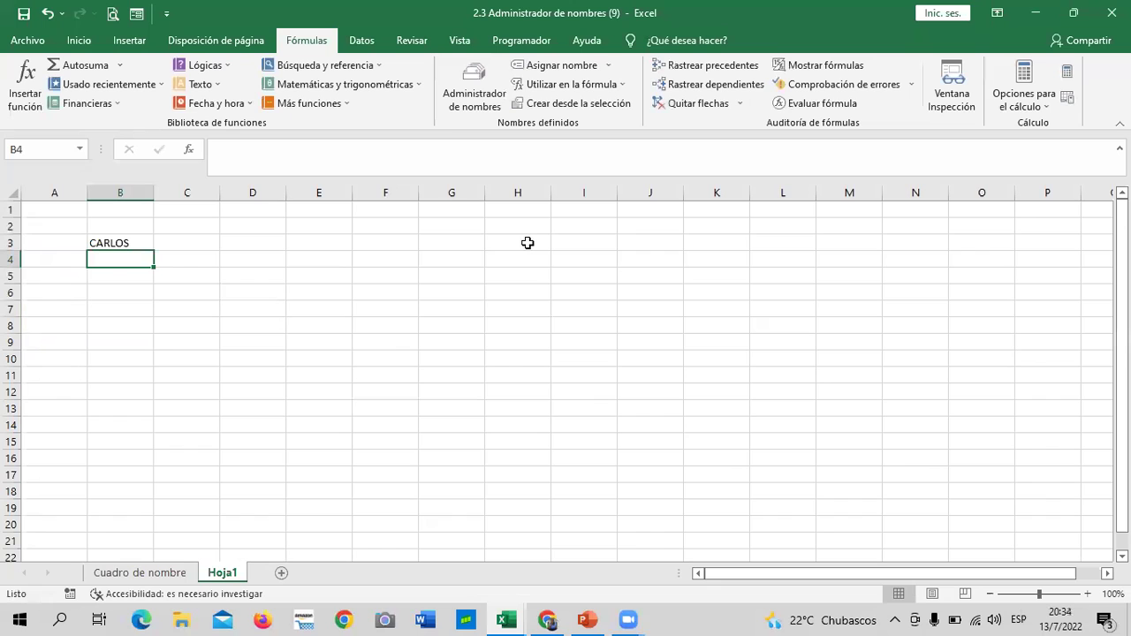
type("LUIS")
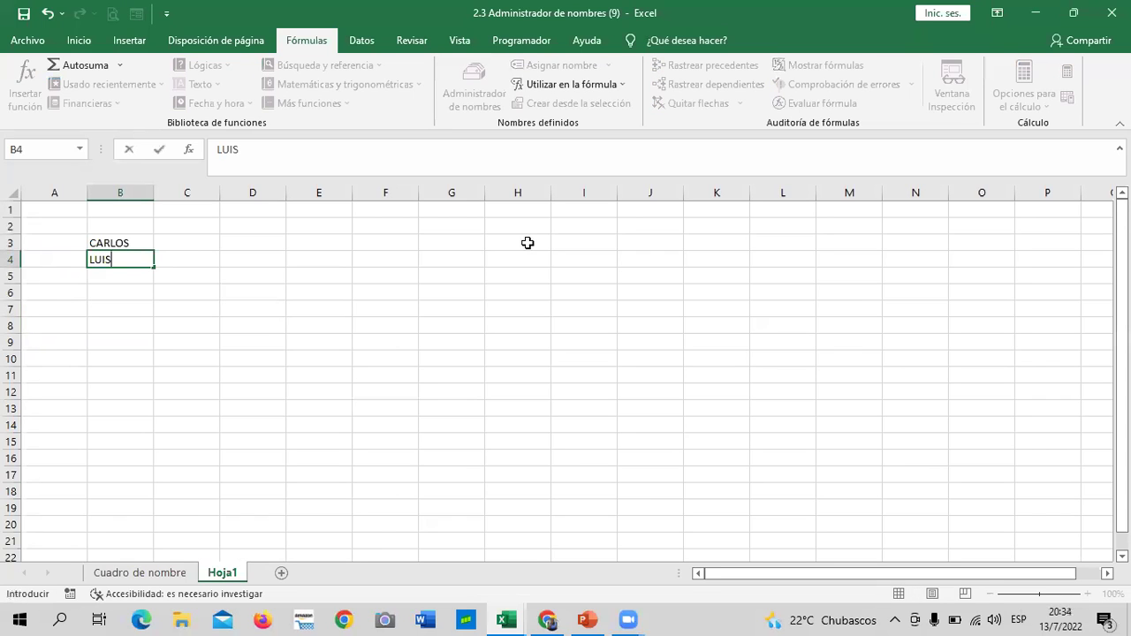
key("Return")
type("PEDRO")
key("Return")
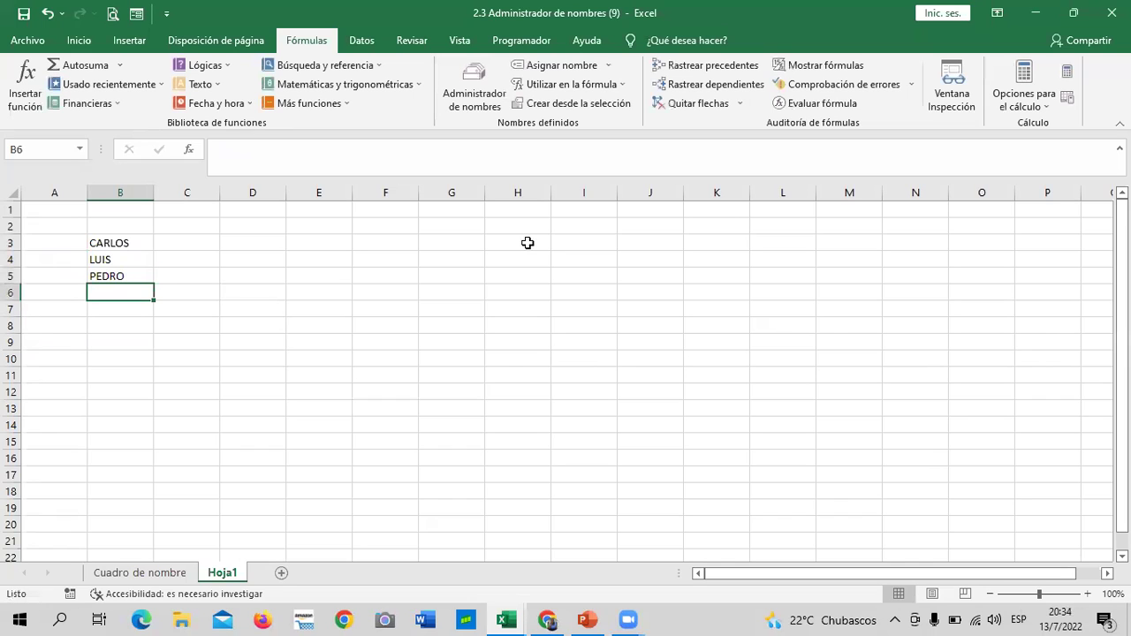
type("DORIS")
key("Return")
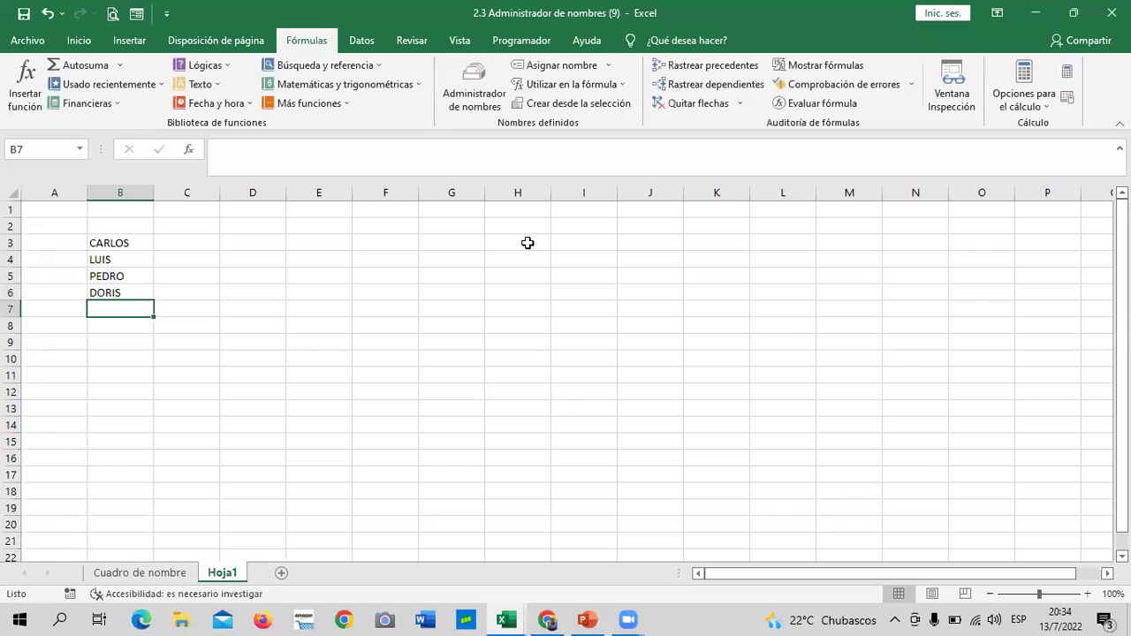
Format C3:C6 as accounting currency.
left_click(323, 338)
left_click_drag(202, 236, 194, 290)
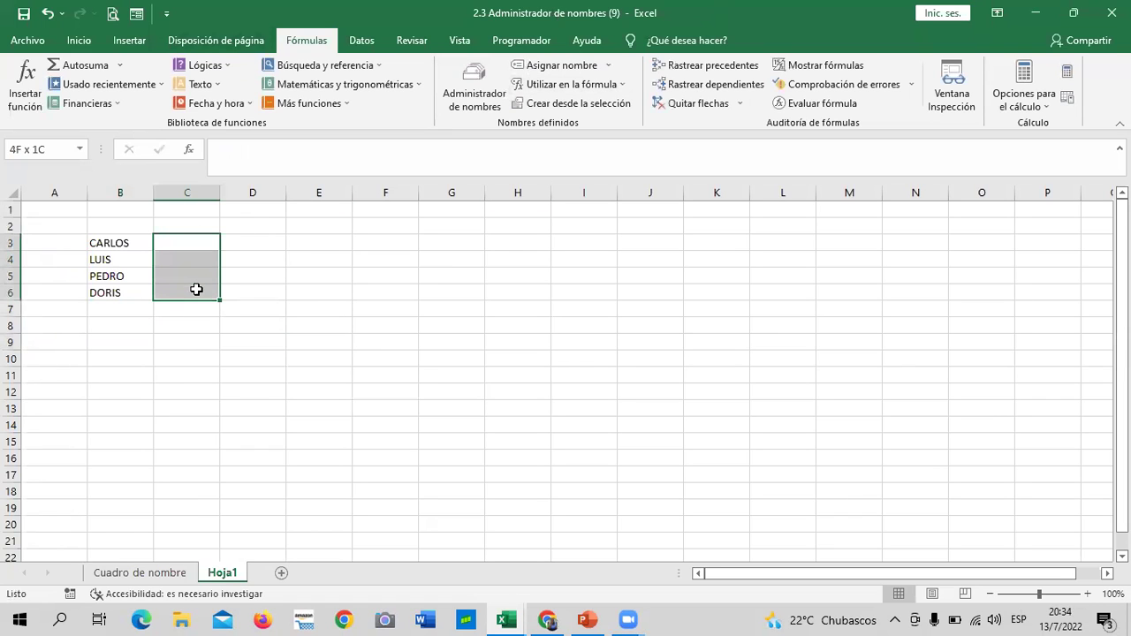
left_click(78, 41)
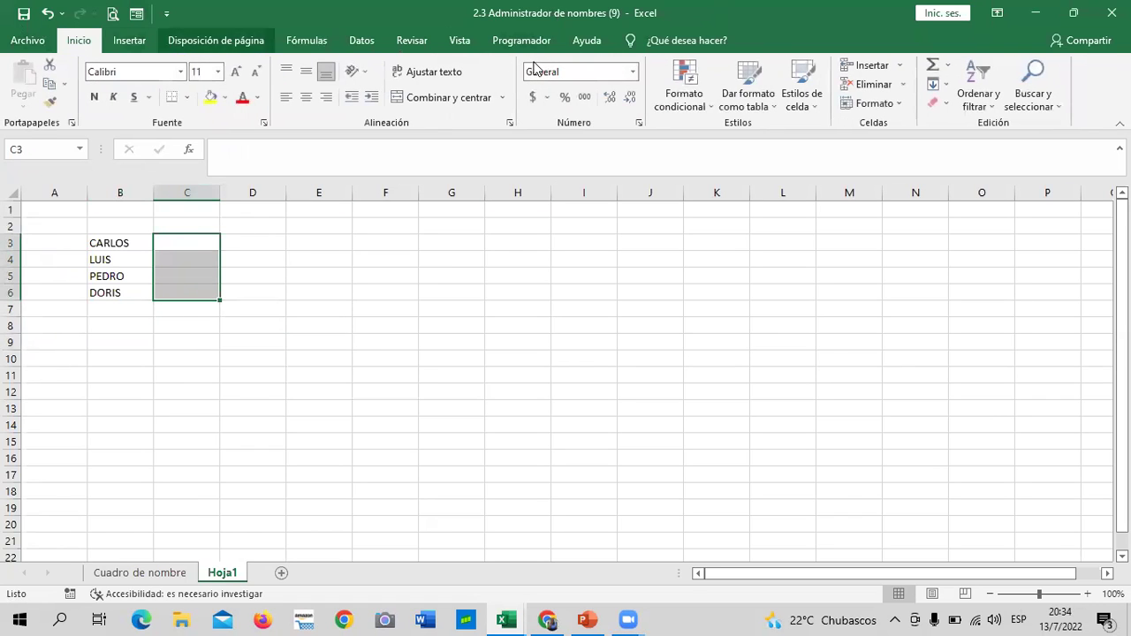
left_click(536, 99)
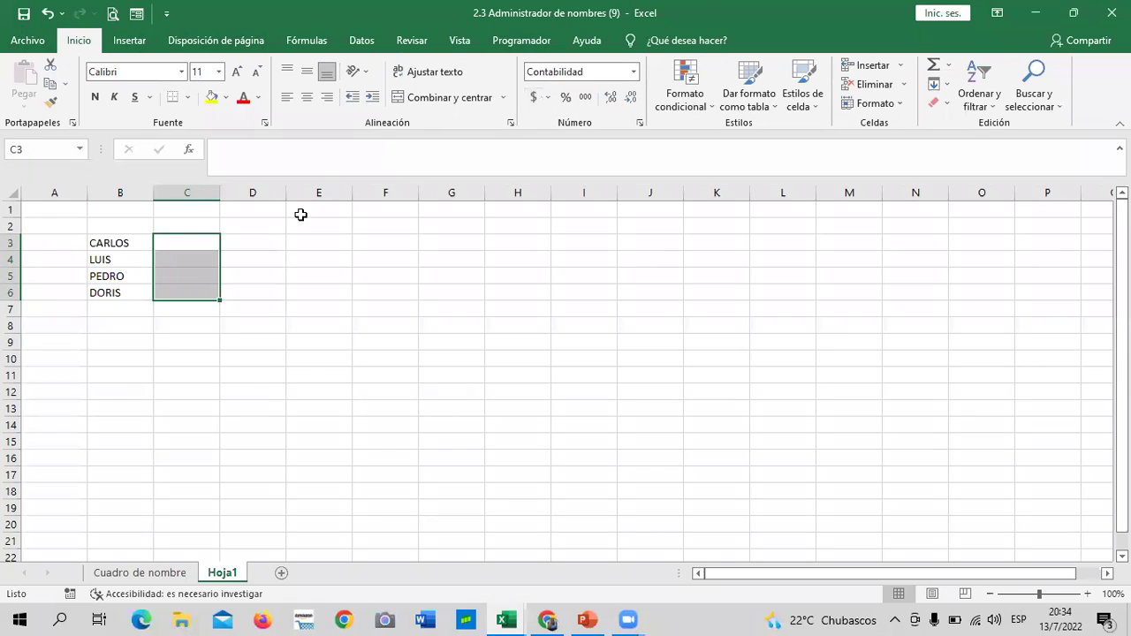
left_click(306, 368)
left_click(133, 223)
Add headers ENERO in C2, FEBRERO in D2 and NOMBRES in B2.
left_click(189, 230)
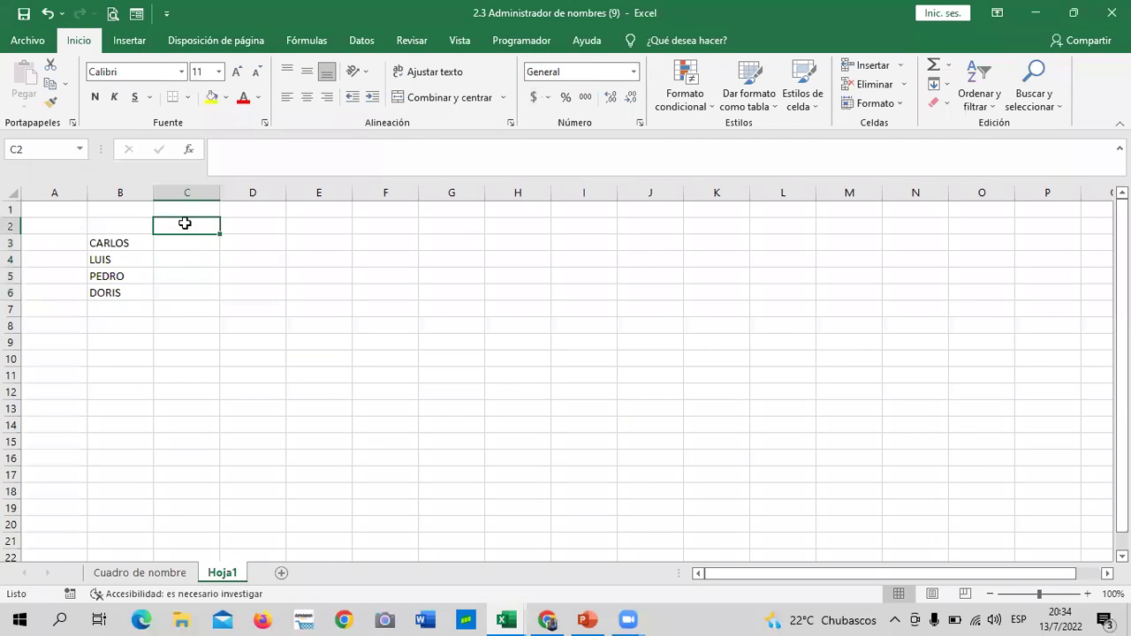
type("ENERO")
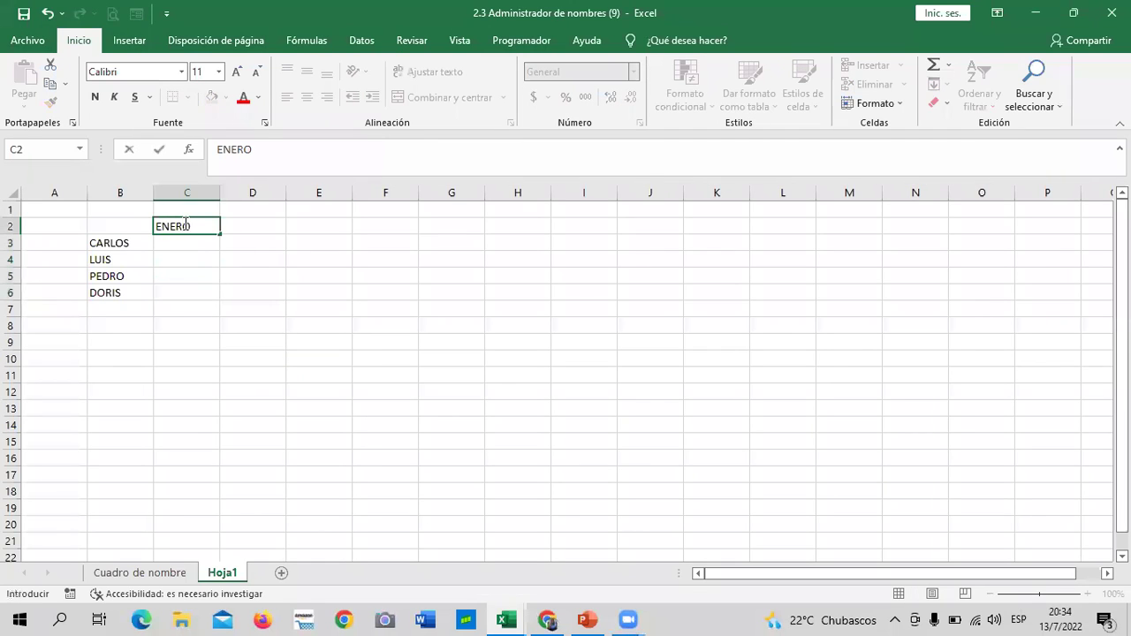
key("Return")
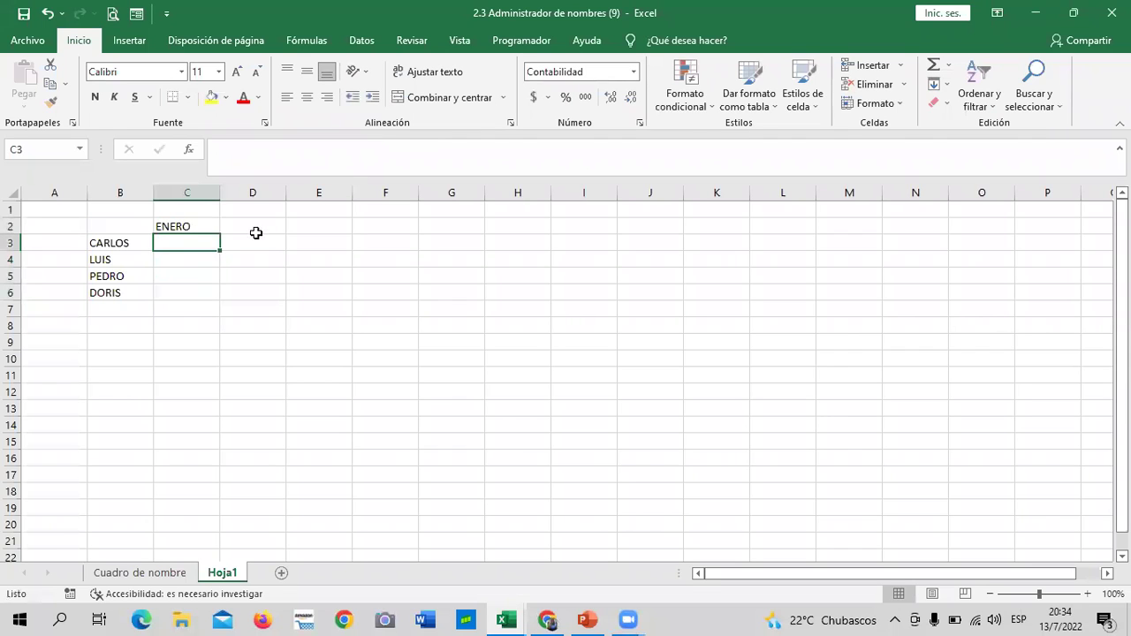
left_click(255, 233)
type("FEBRERO")
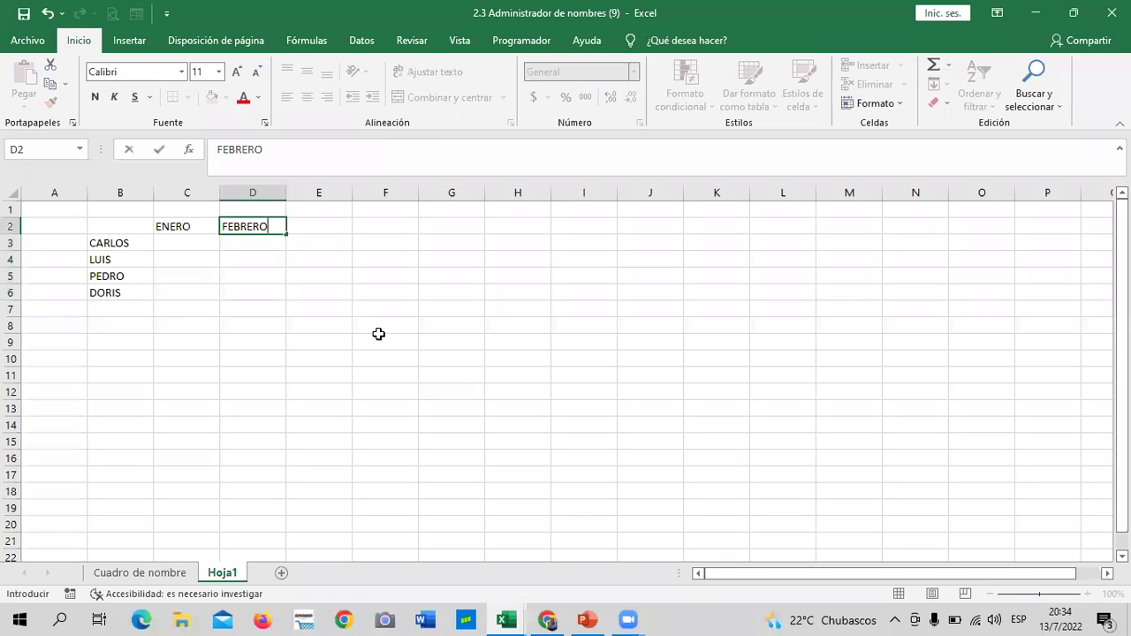
key("Return")
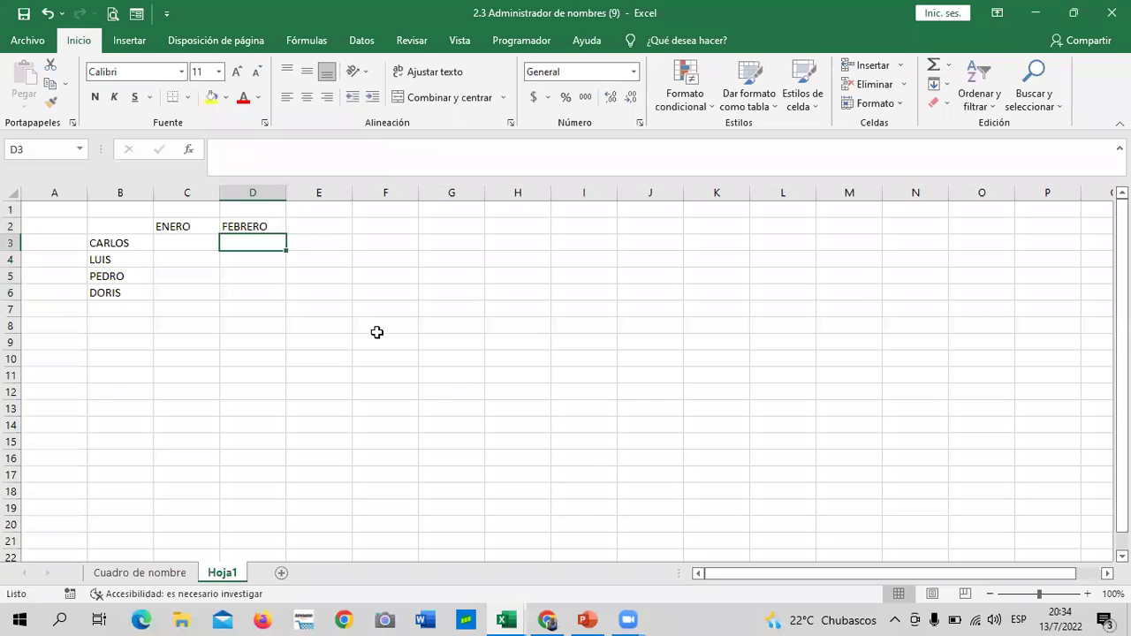
left_click(104, 221)
type("NOMBRES")
key("Return")
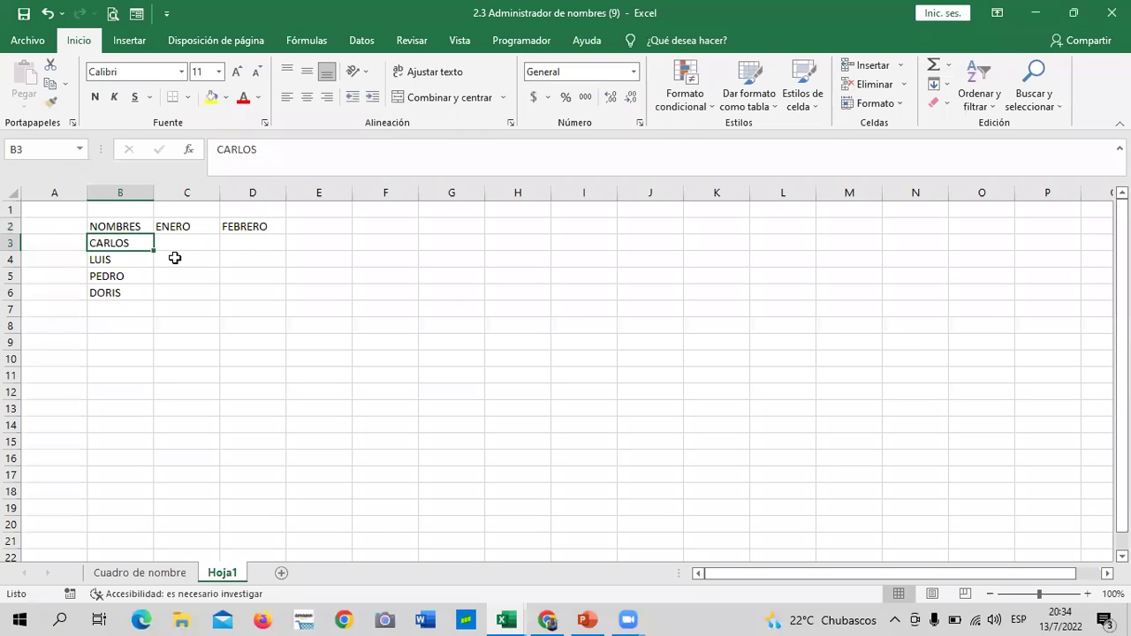
Widen column B and apply Todos los bordes to B2:D7.
left_click_drag(154, 187, 167, 187)
left_click(201, 340)
left_click_drag(129, 225, 255, 305)
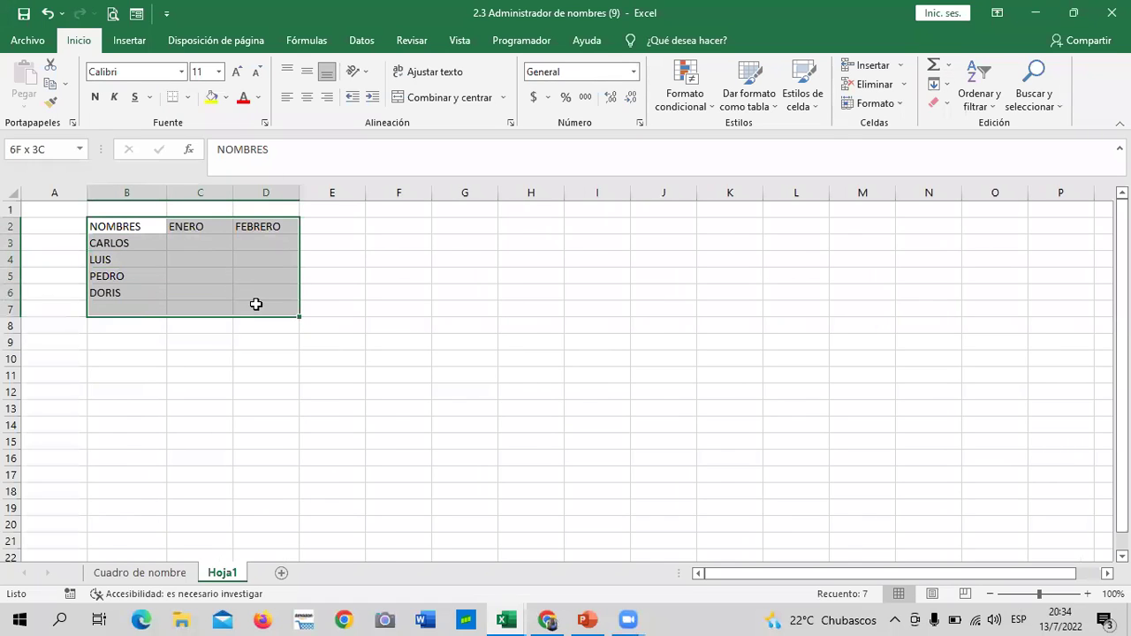
left_click(187, 97)
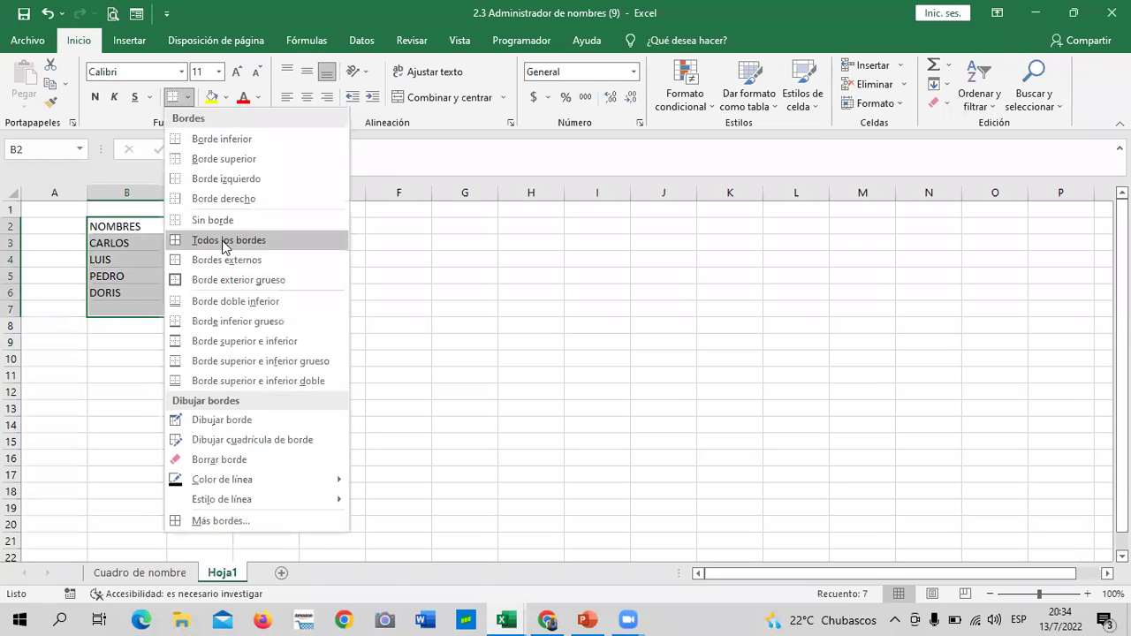
left_click(228, 240)
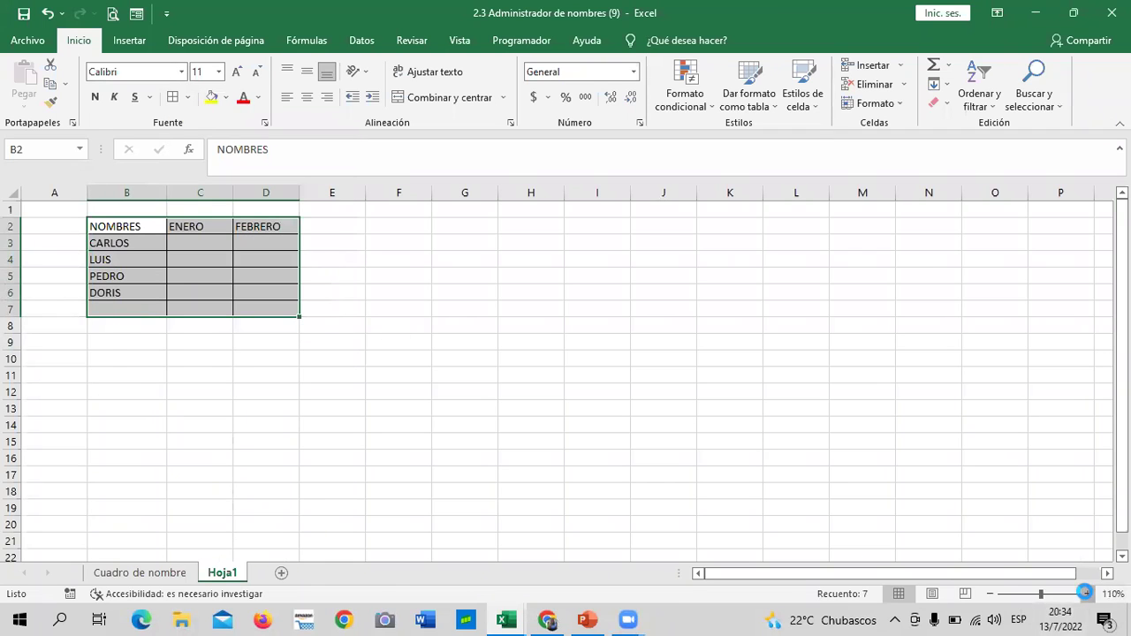
Zoom to 110% and give C3:D7 accounting currency format.
left_click(1088, 594)
left_click_drag(223, 254, 300, 312)
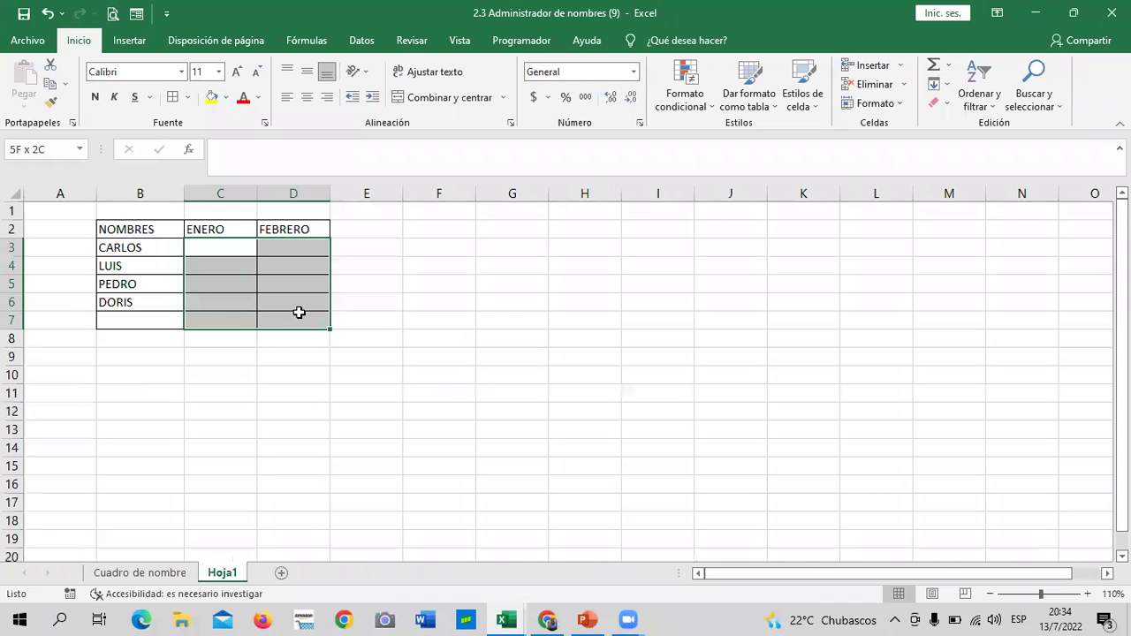
left_click(533, 99)
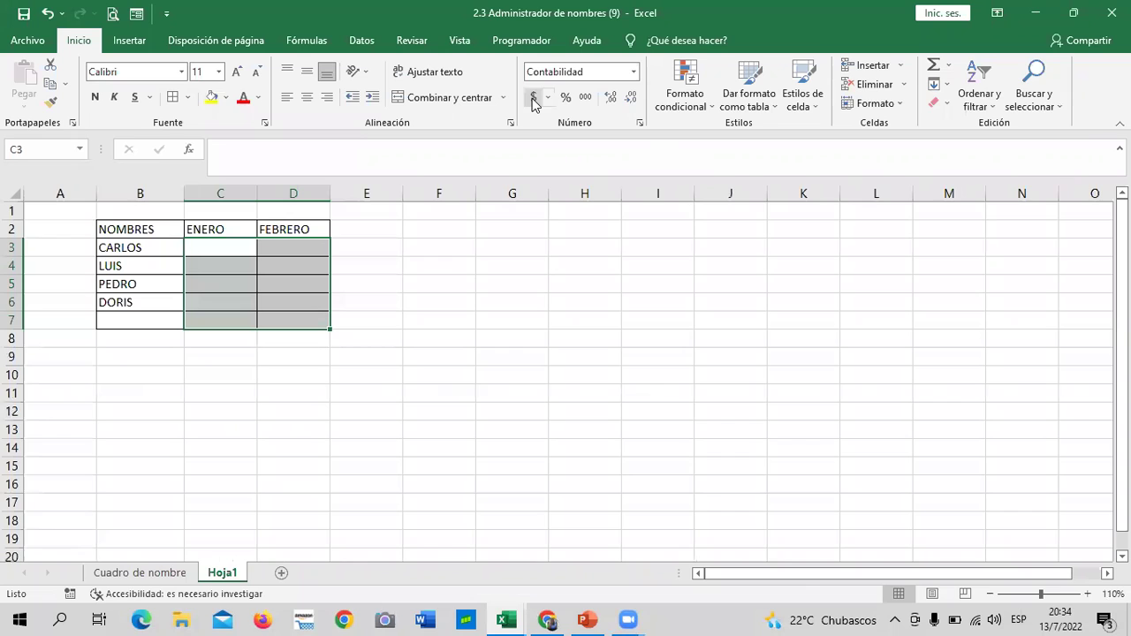
left_click(480, 333)
Enter ENERO amounts 1000, 2000, 1500 and 800 in C3:C6.
left_click(229, 251)
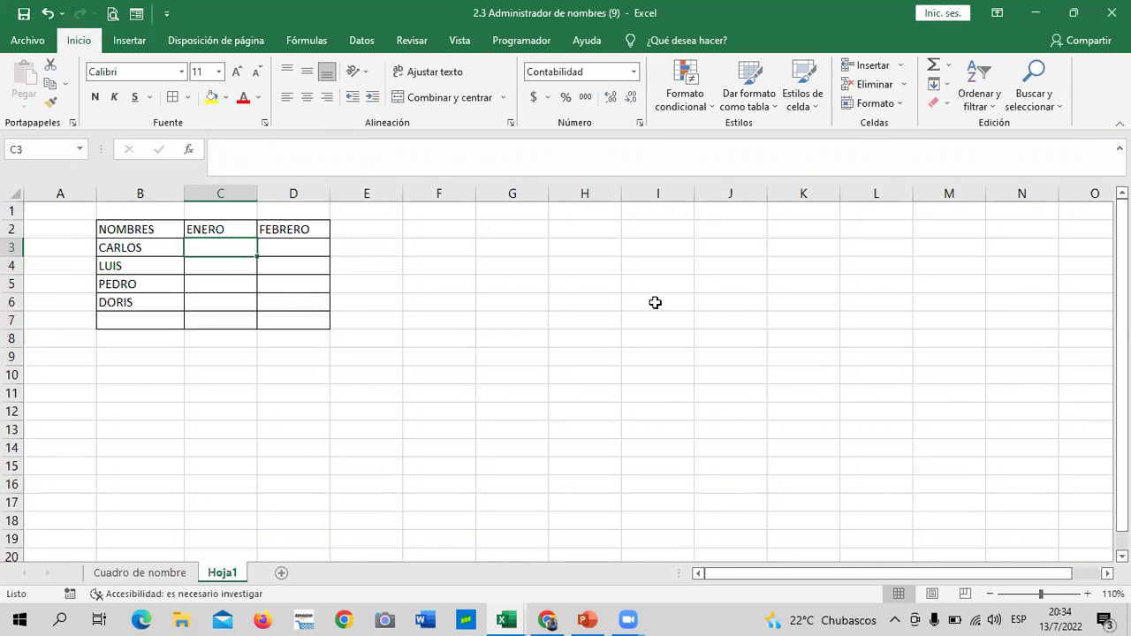
type("2")
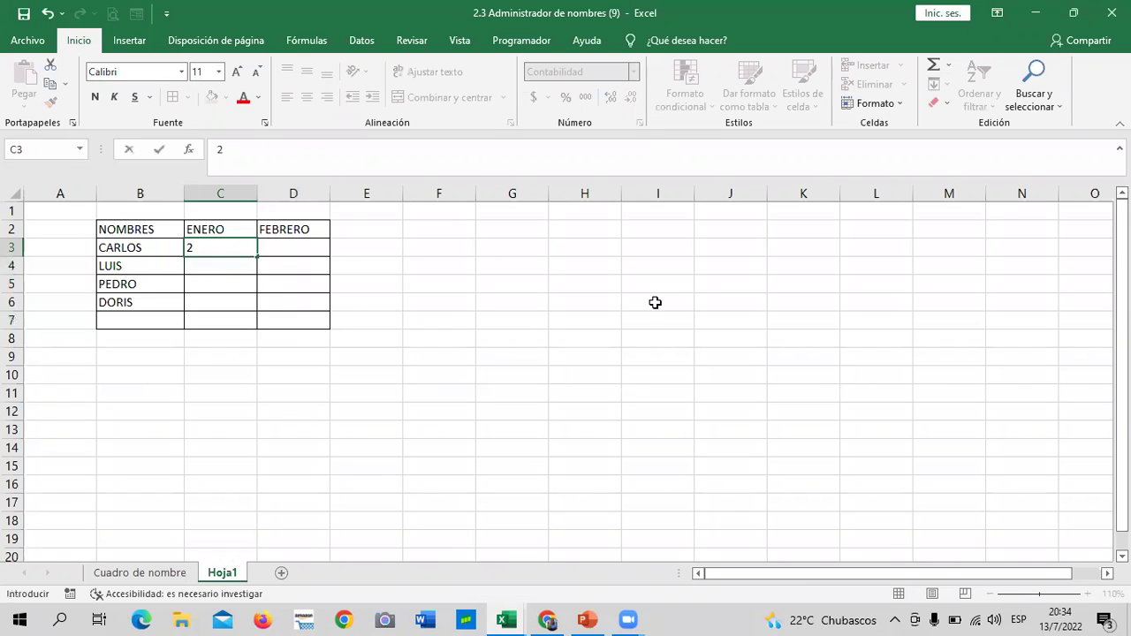
type("000")
key("Return")
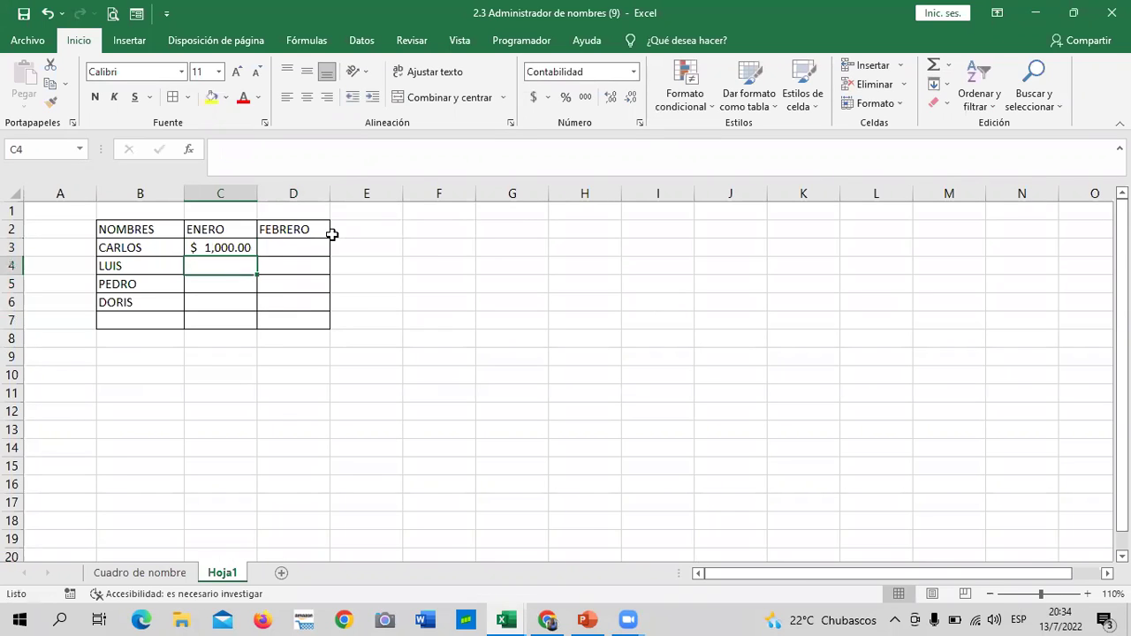
type("2000")
key("Return")
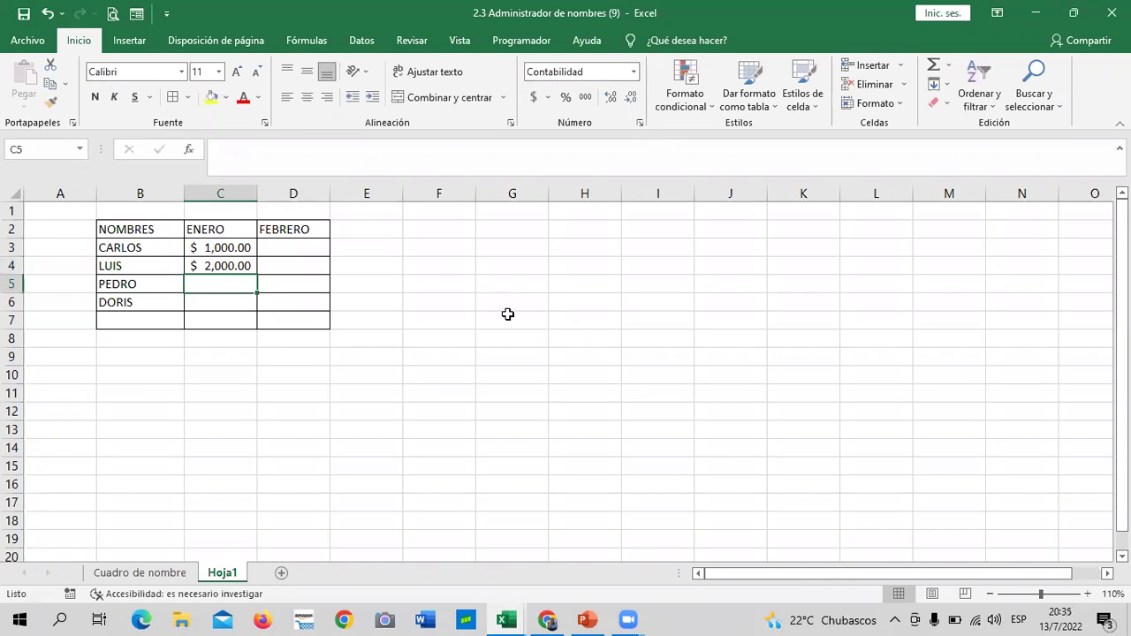
type("1500")
key("Return")
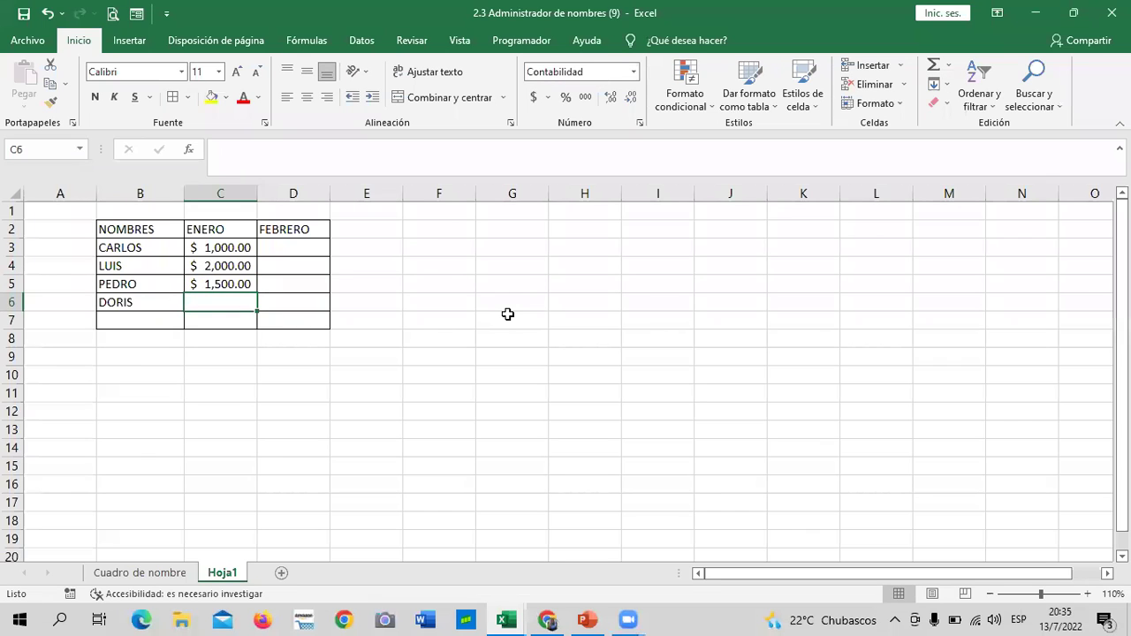
type("800")
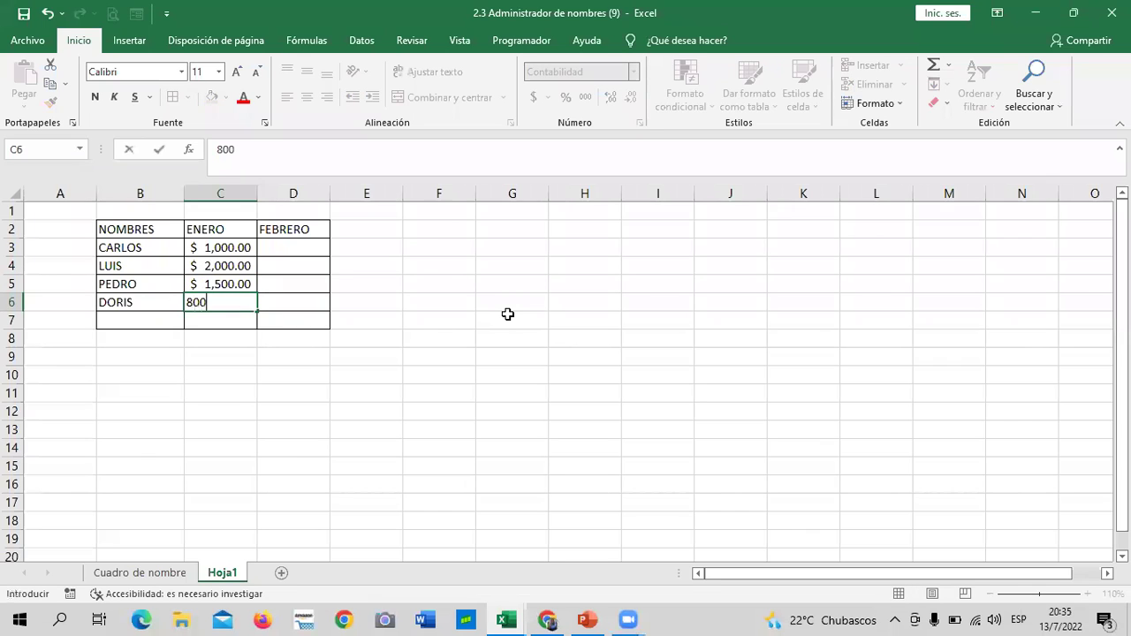
key("Return")
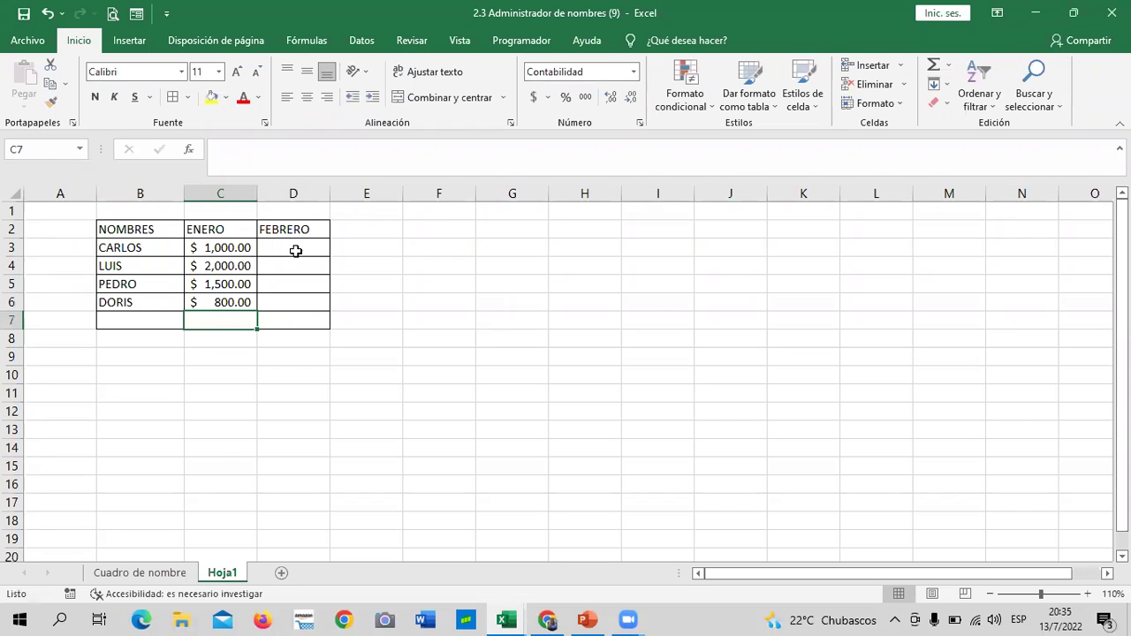
Enter FEBRERO amounts 900, 1500, 2000 and 1500 in D3:D6.
left_click(299, 248)
type("900")
key("Return")
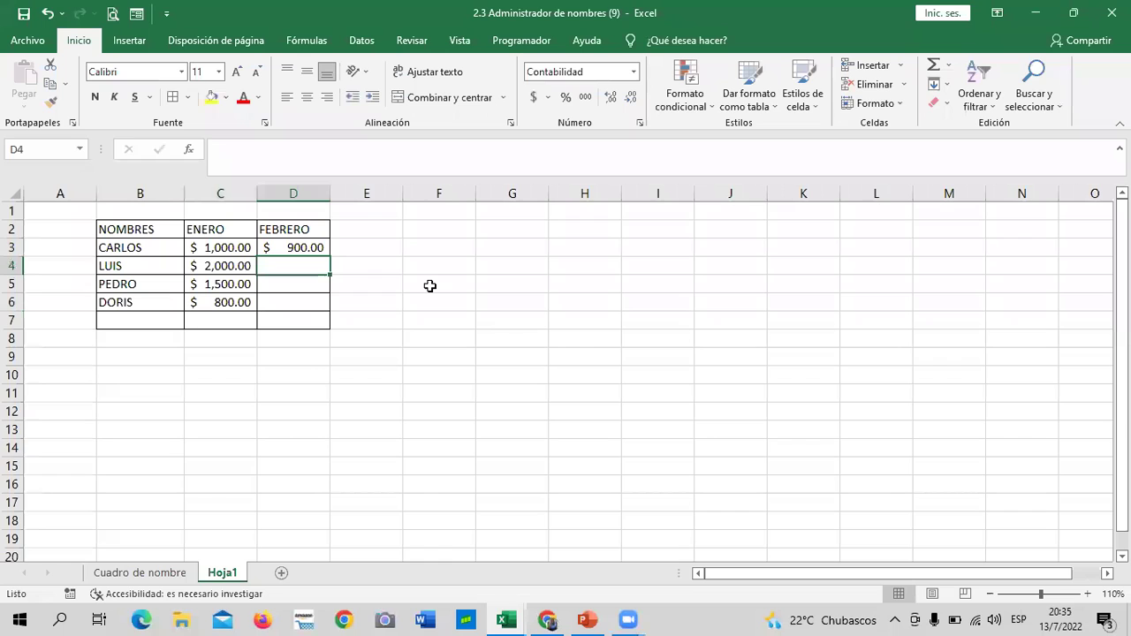
type("1,500")
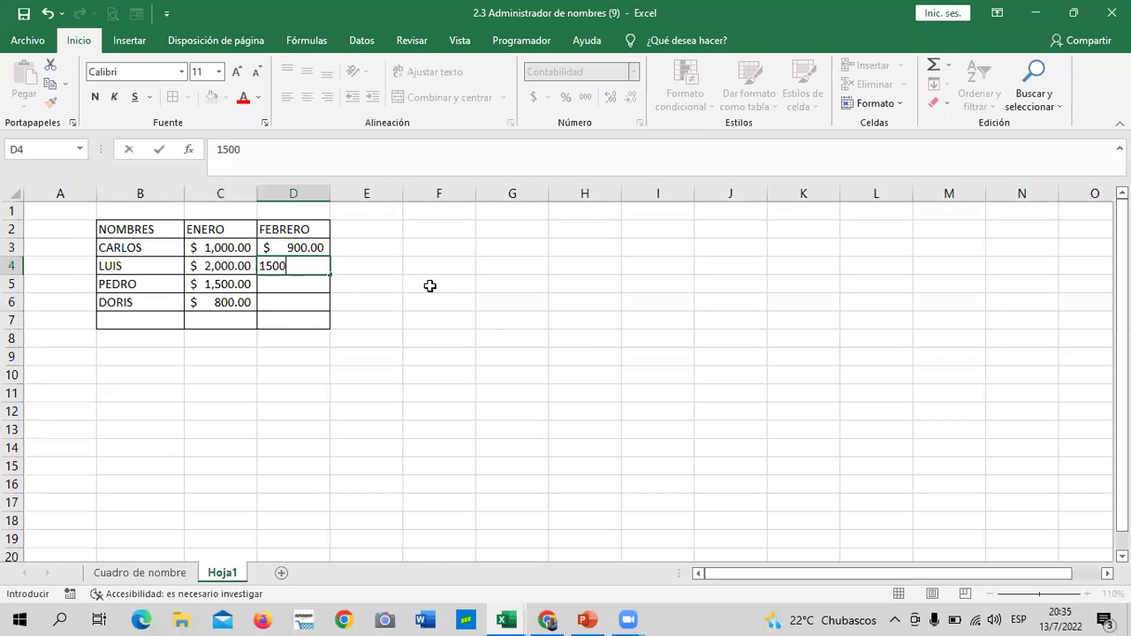
key("Return")
type("200")
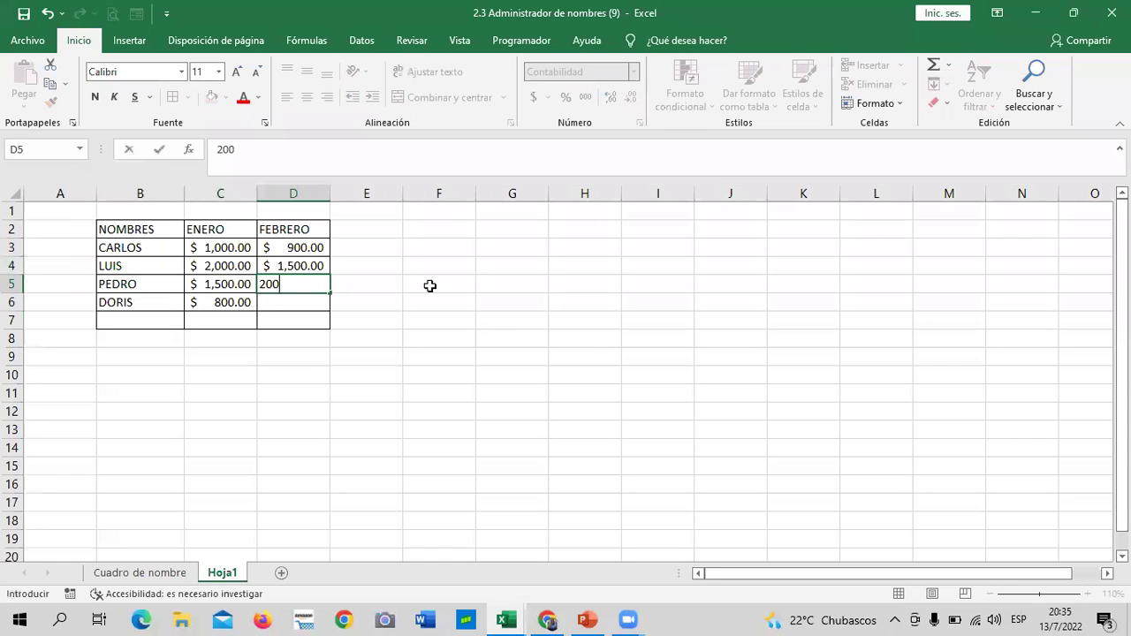
key("Return")
type("1500")
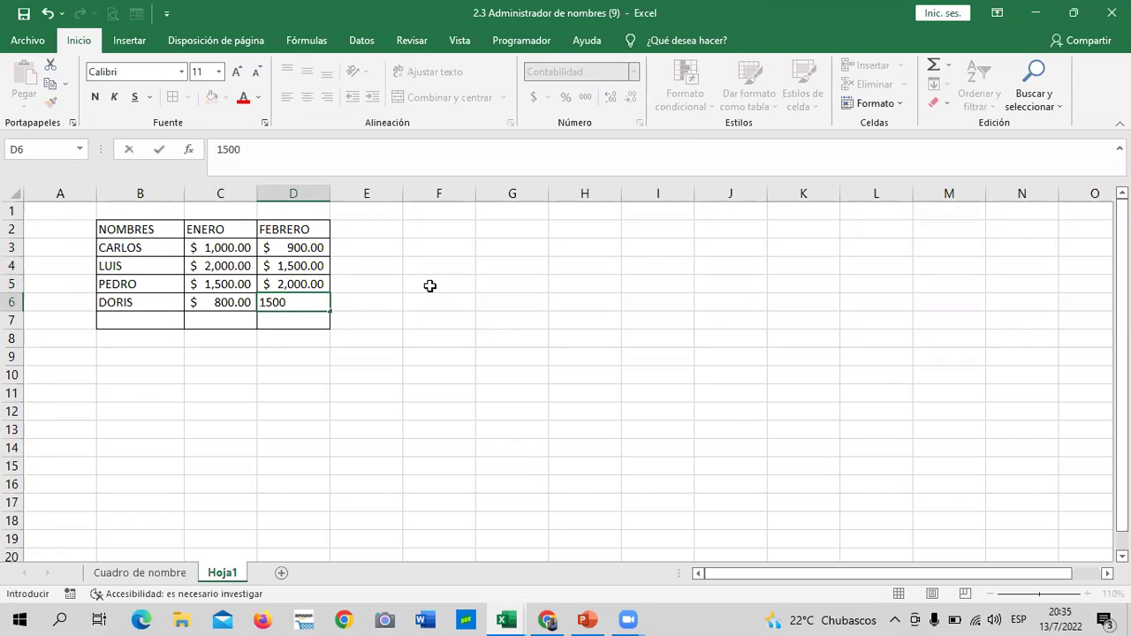
key("Return")
Label row 7 as TOTALES in B7.
left_click(124, 322)
type("TO")
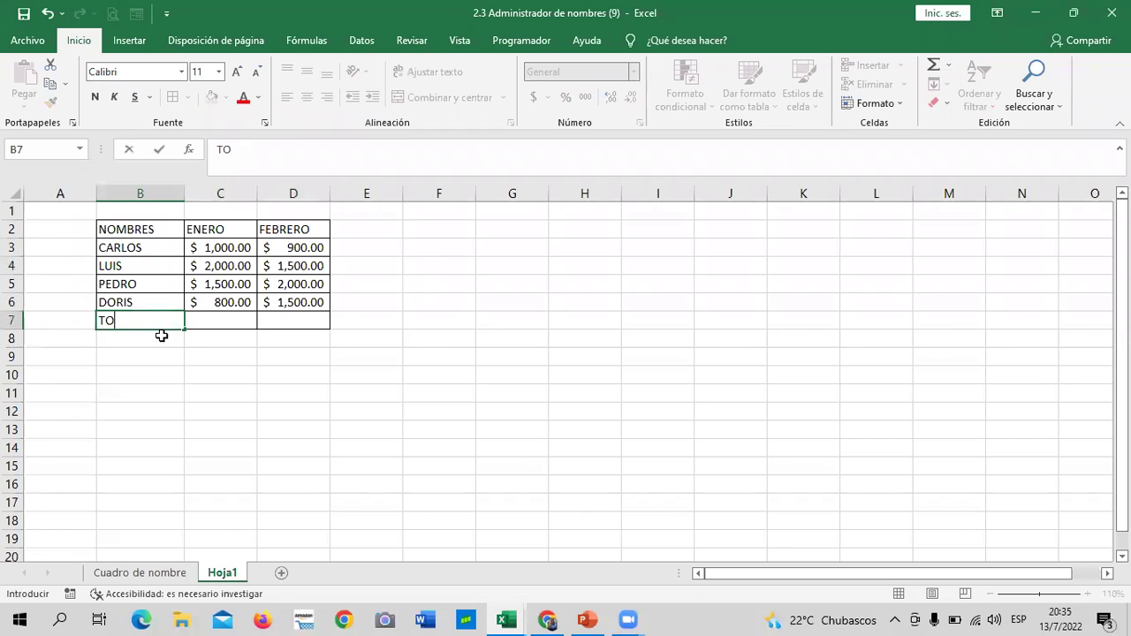
type("TALES")
key("Return")
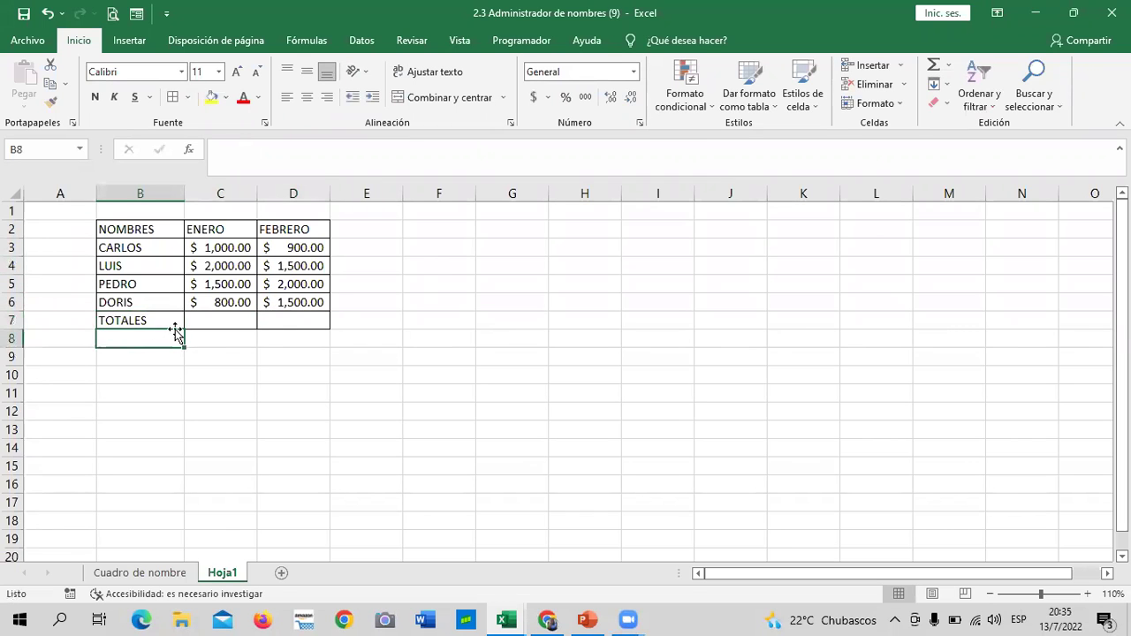
left_click(270, 365)
Apply all borders to the empty cells E2:E7.
left_click(455, 334)
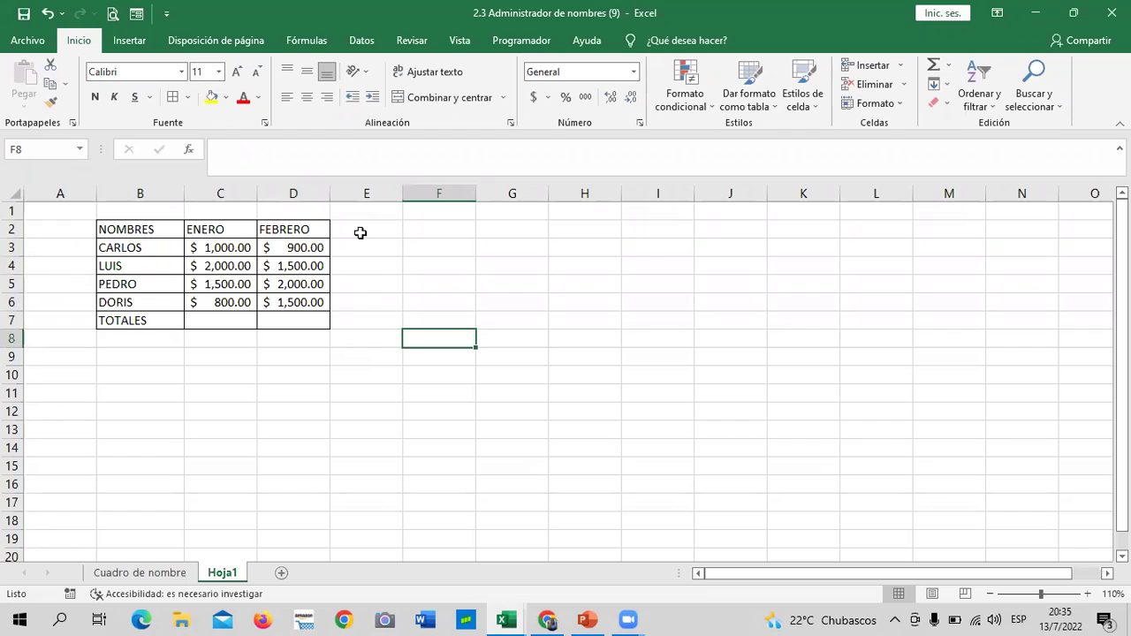
left_click_drag(361, 232, 363, 323)
left_click(175, 96)
left_click(593, 320)
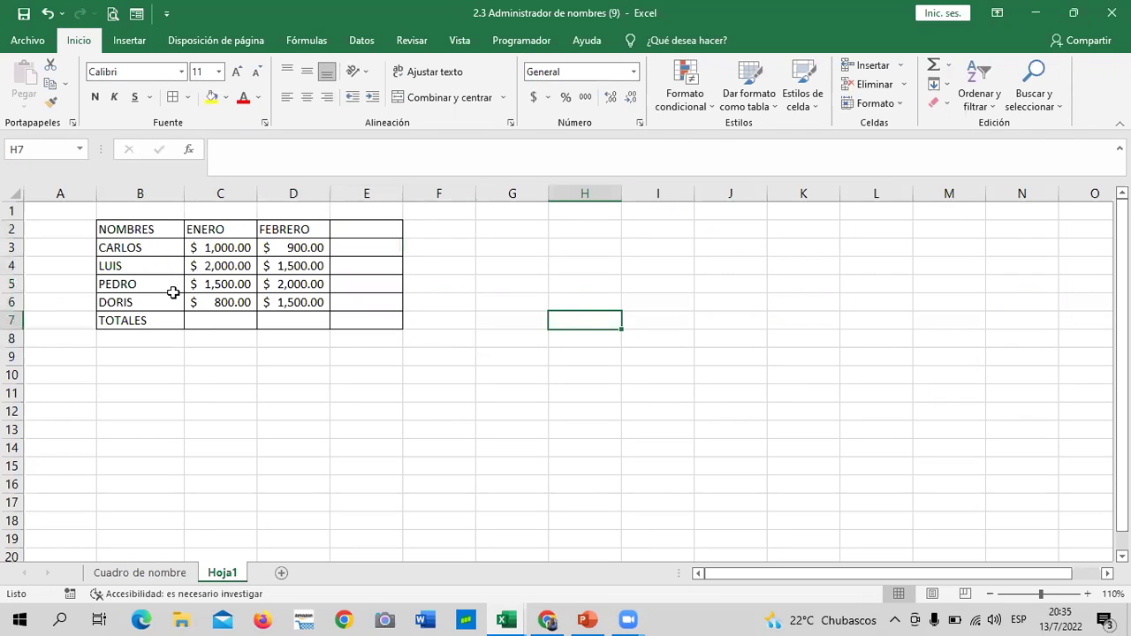
left_click(145, 246)
left_click(366, 246)
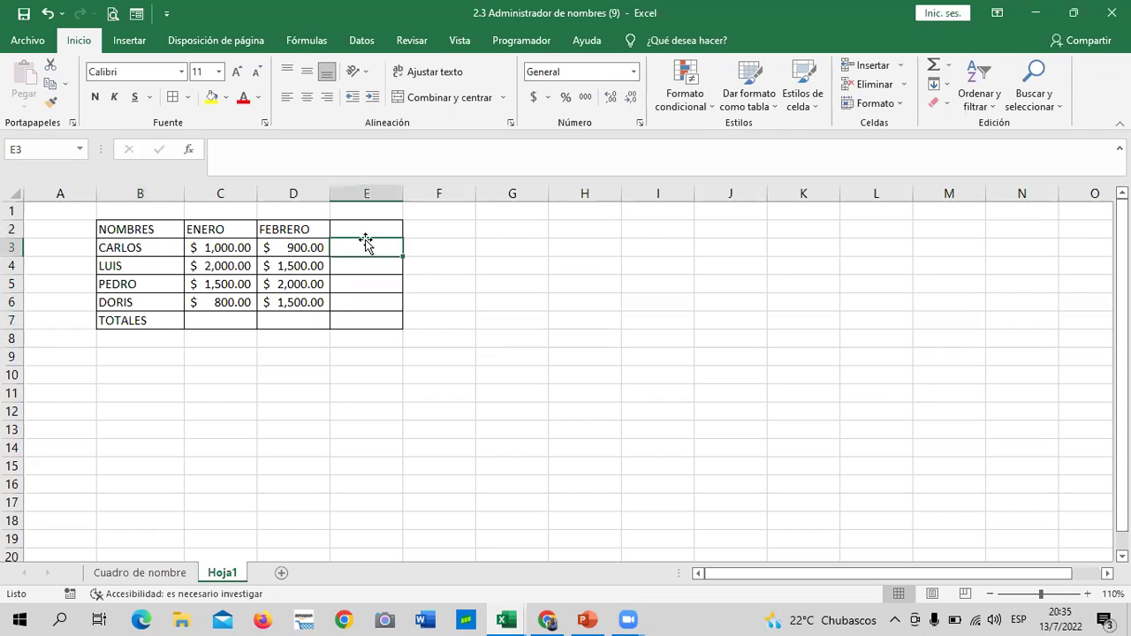
Select the first person's amounts in C3:D3, then show the Fórmulas tab tools.
left_click(200, 247)
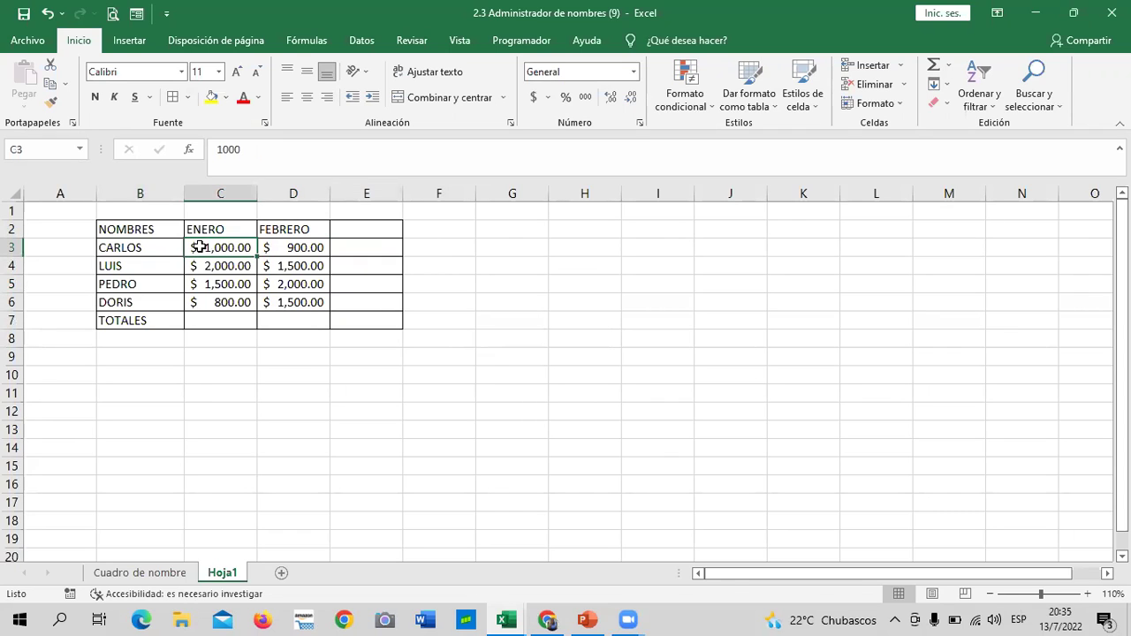
left_click_drag(200, 247, 276, 247)
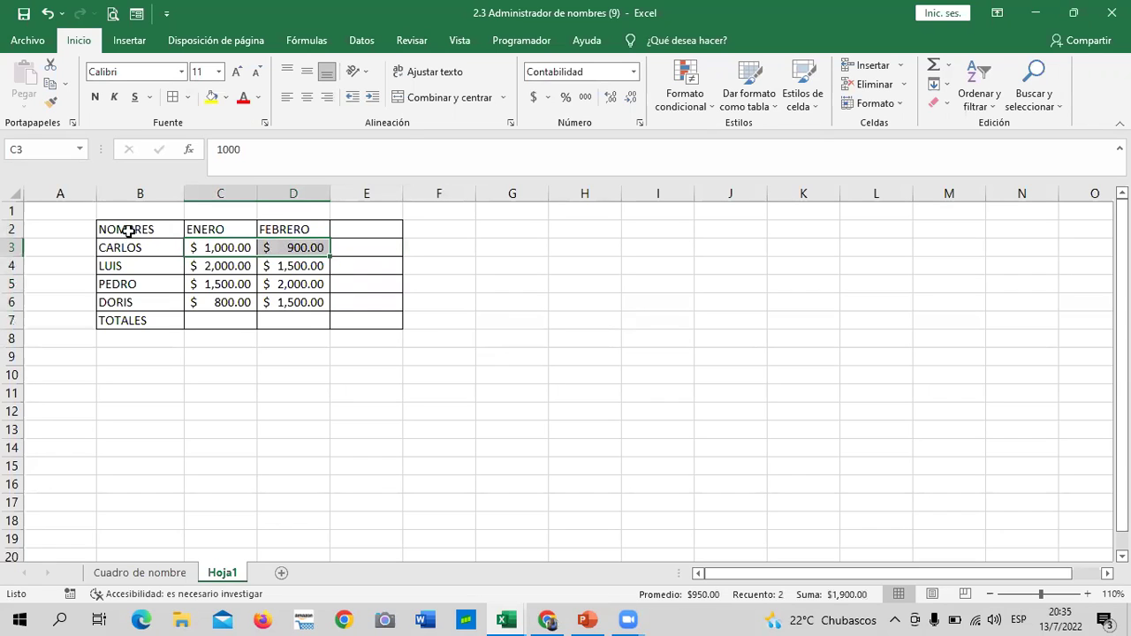
left_click(66, 149)
left_click(496, 288)
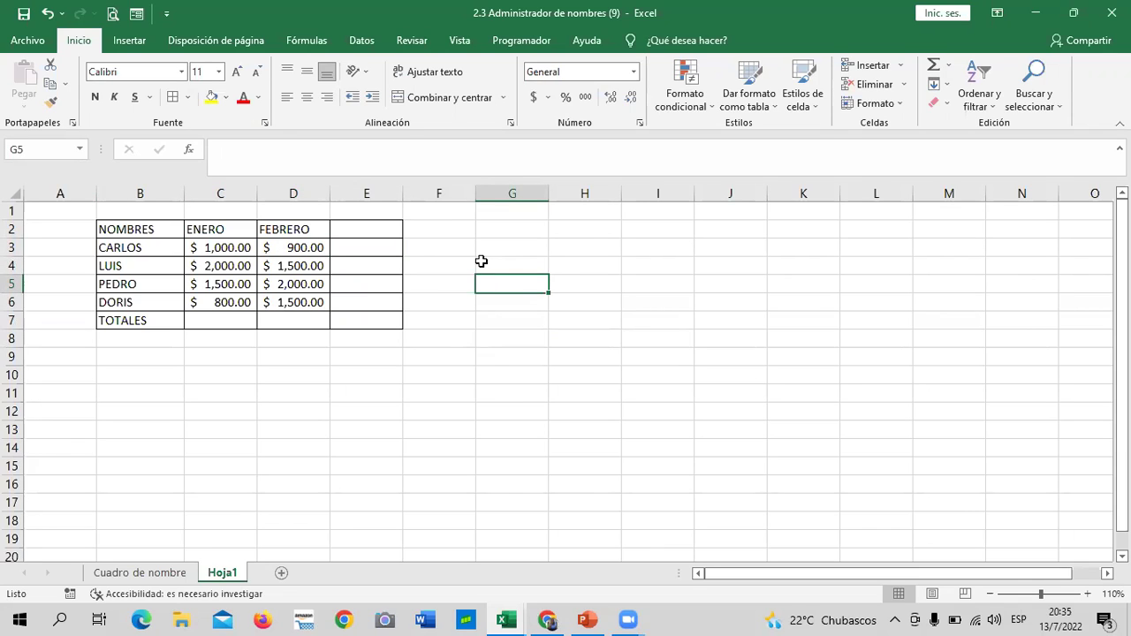
left_click(323, 42)
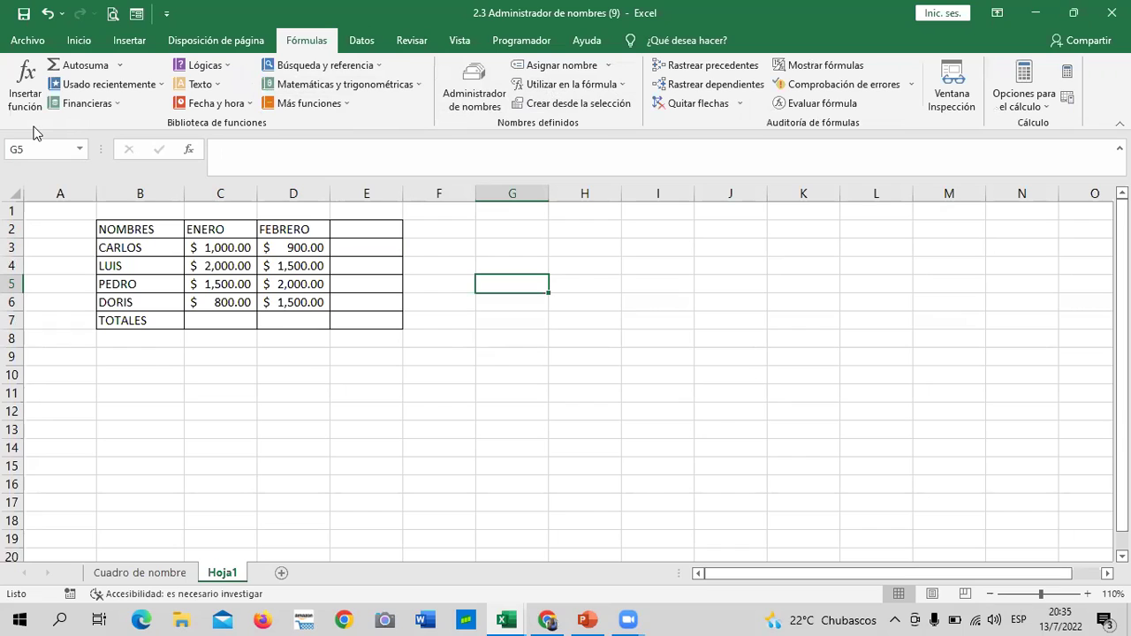
Name CARLOS's amounts C3:D3 as CARLOS and LUIS's amounts C4:D4 as LUIS.
left_click(541, 427)
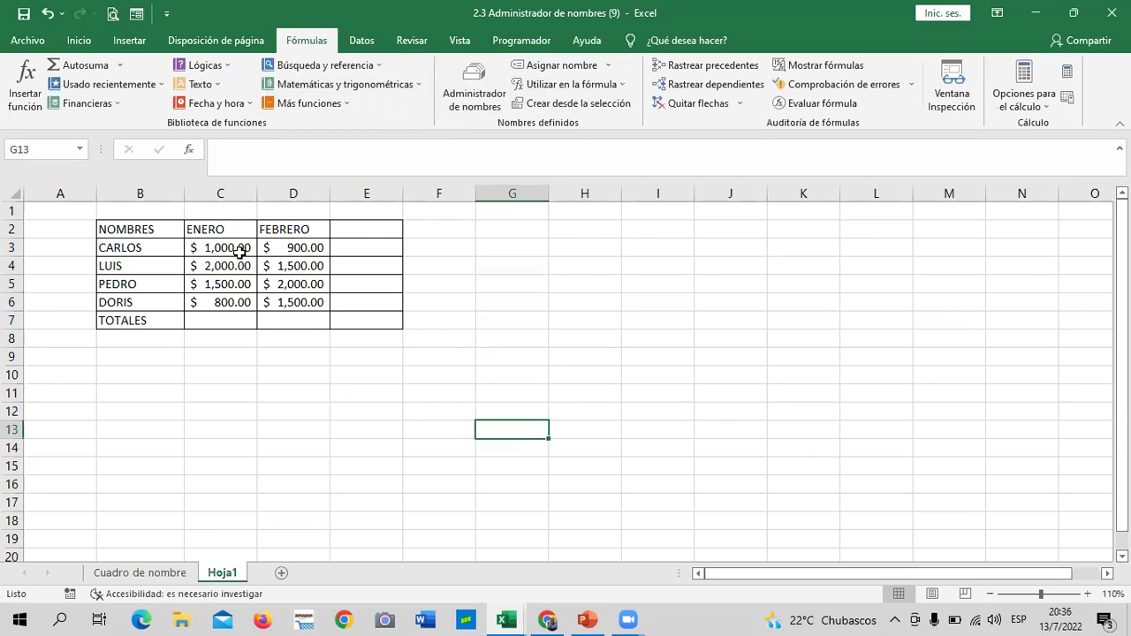
left_click_drag(240, 252, 298, 249)
left_click(58, 149)
key("BackSpace")
type("CARLOS")
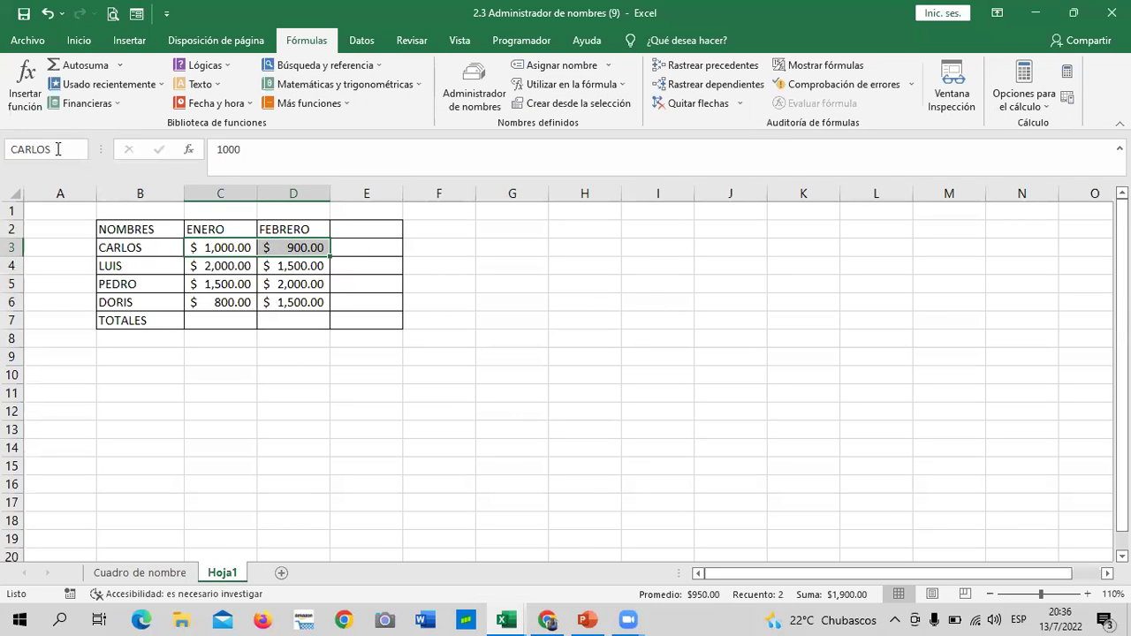
key("Return")
left_click(480, 337)
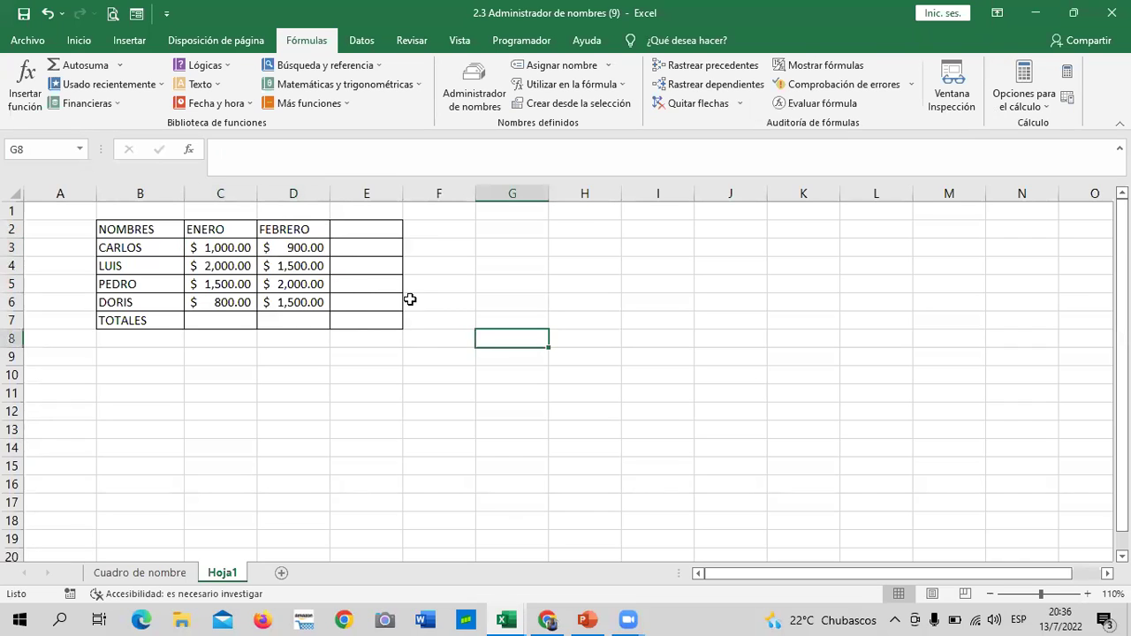
left_click(213, 263)
left_click_drag(213, 262, 298, 262)
left_click(59, 148)
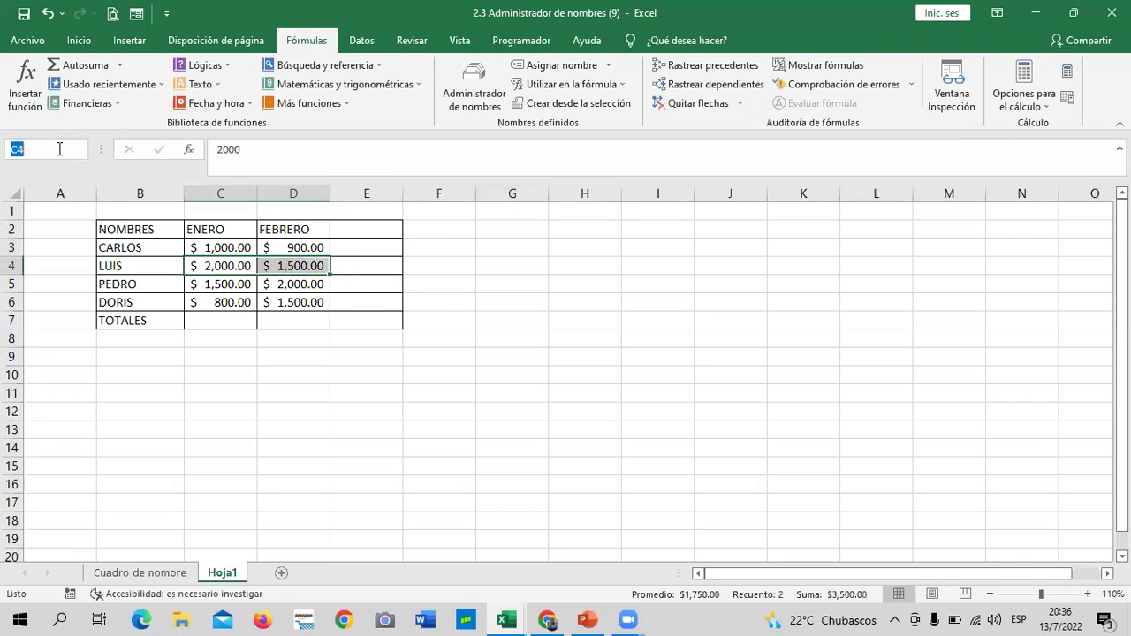
type("LUIS")
key("Return")
Name PEDRO's amounts C5:D5 as PEDRO, then select DORIS's amounts C6:D6.
left_click_drag(219, 285, 296, 290)
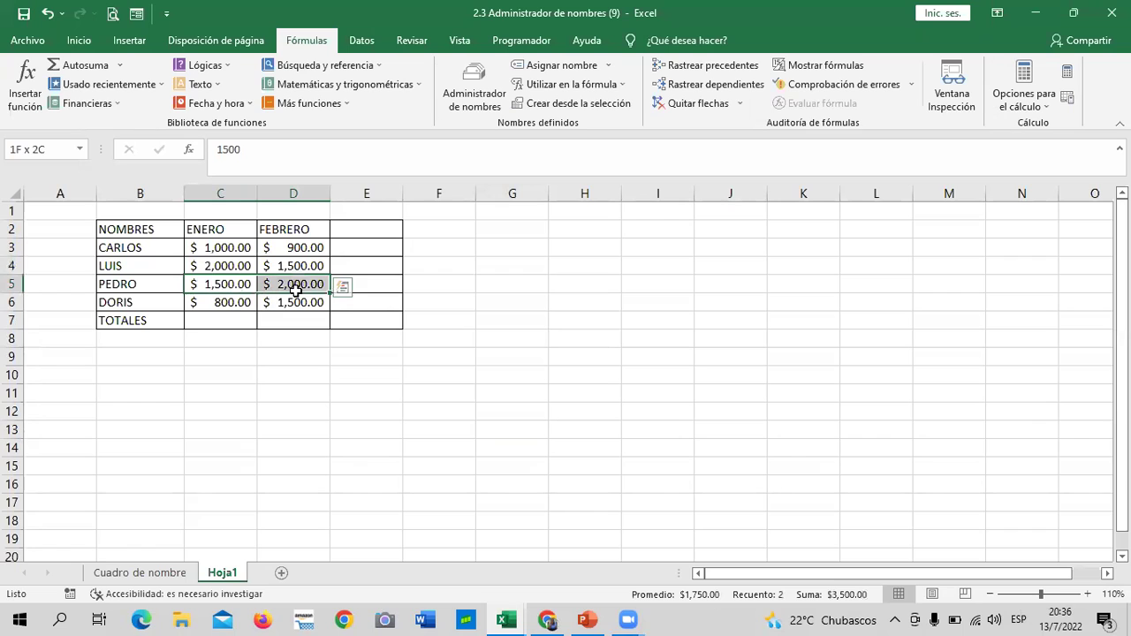
left_click(58, 146)
type("P")
key("Return")
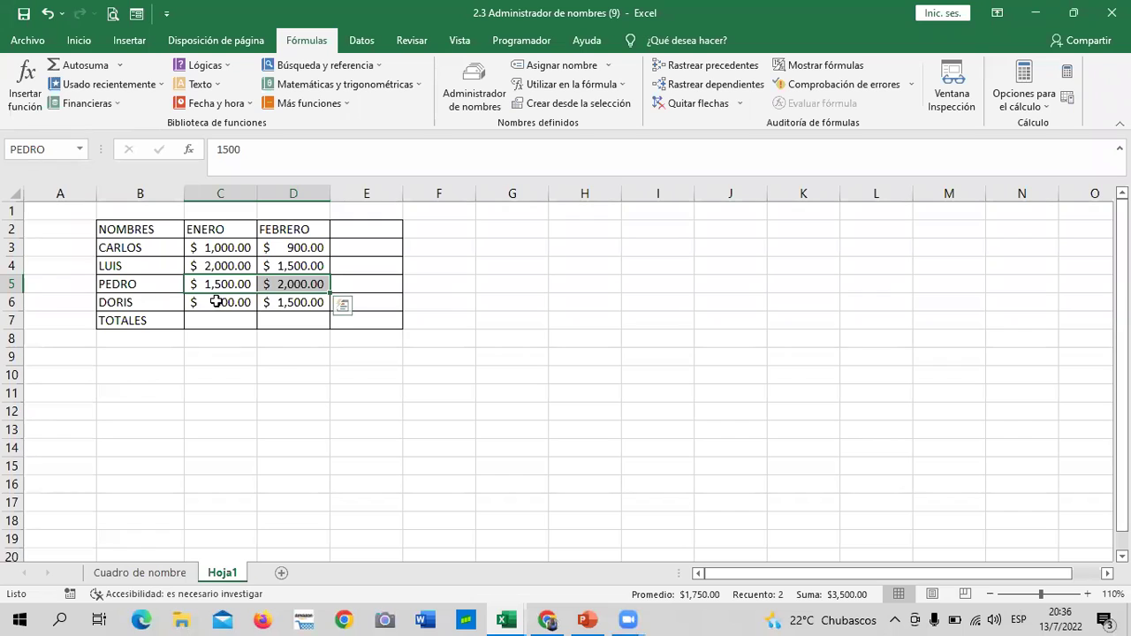
left_click_drag(216, 303, 290, 304)
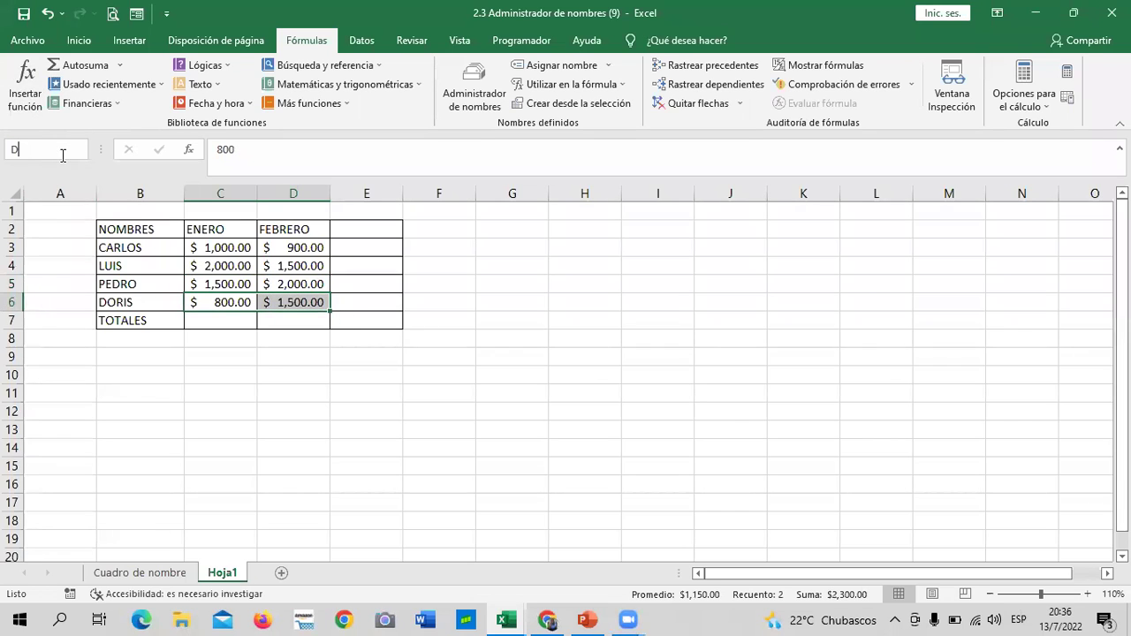
Name C6:D6 as DORIS, then enter =SUMA(CARLOS) in E3 to get 1900.
key("Return")
left_click(517, 358)
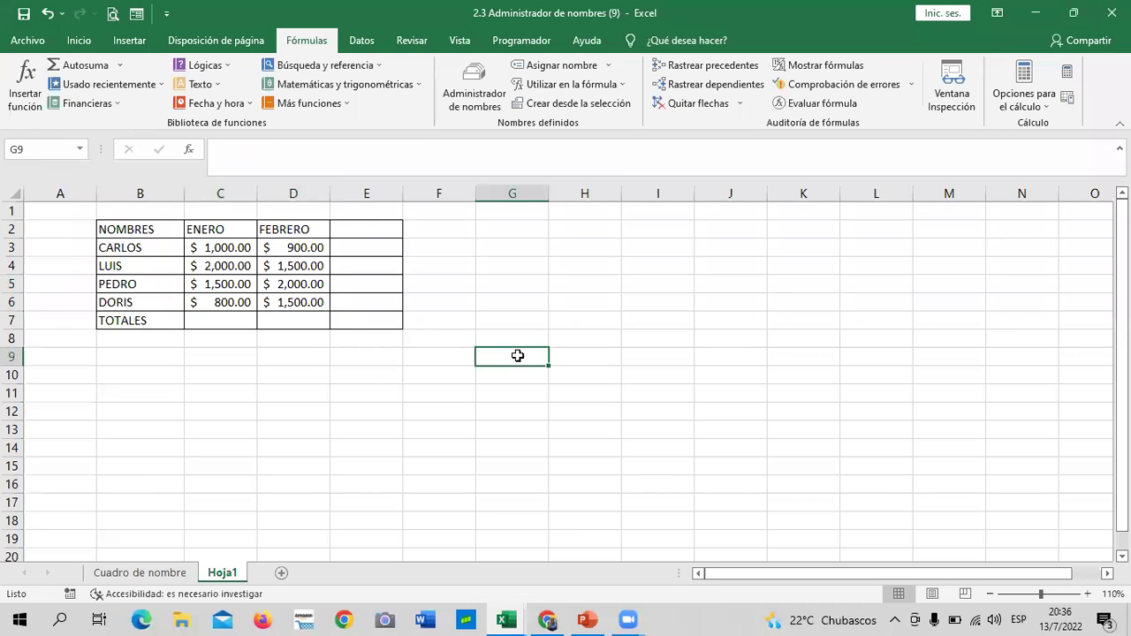
left_click(378, 244)
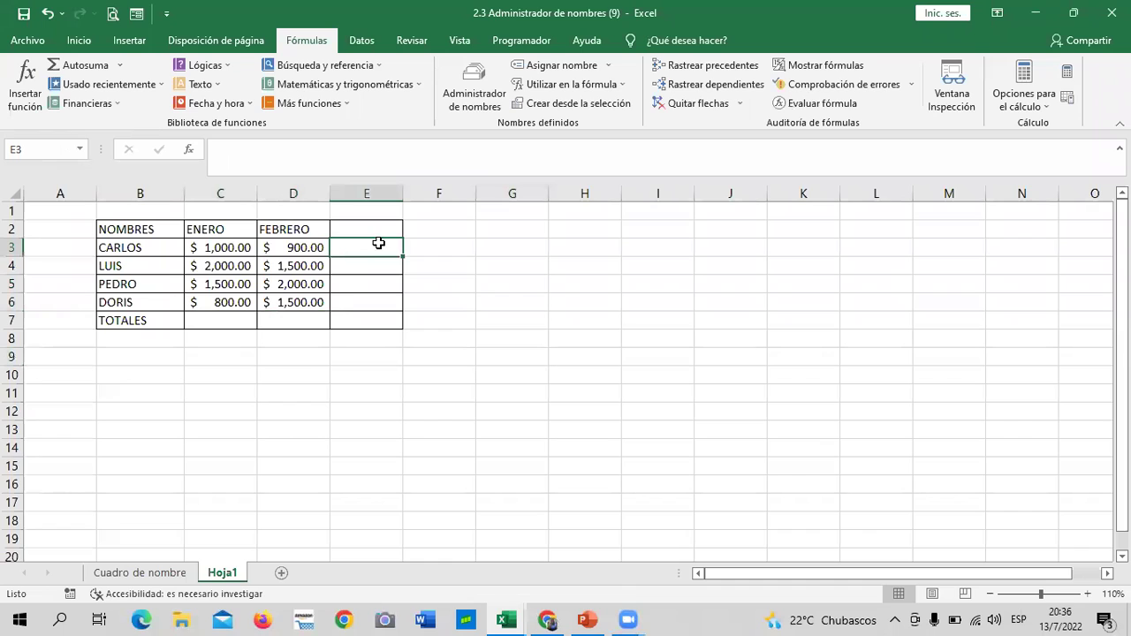
type("=SU")
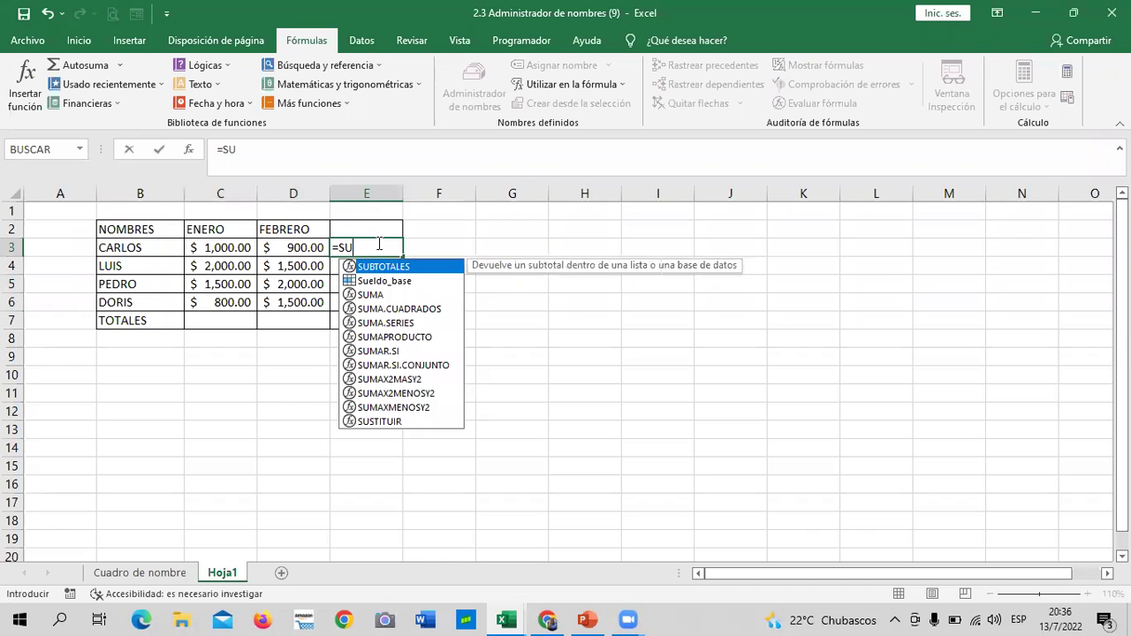
type("MA")
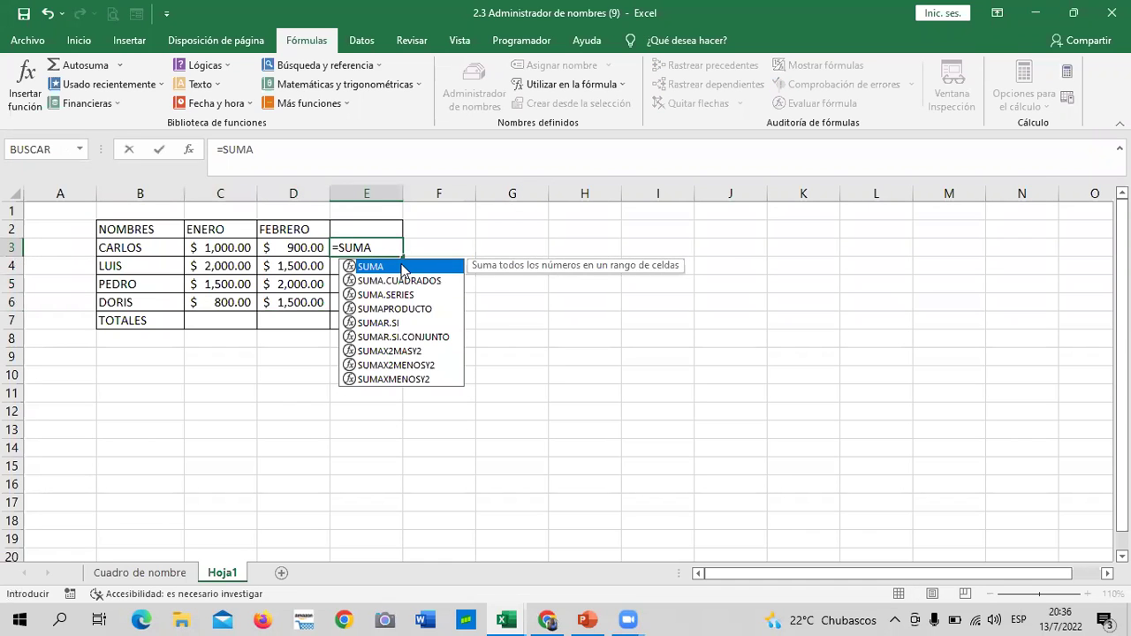
double_click(403, 267)
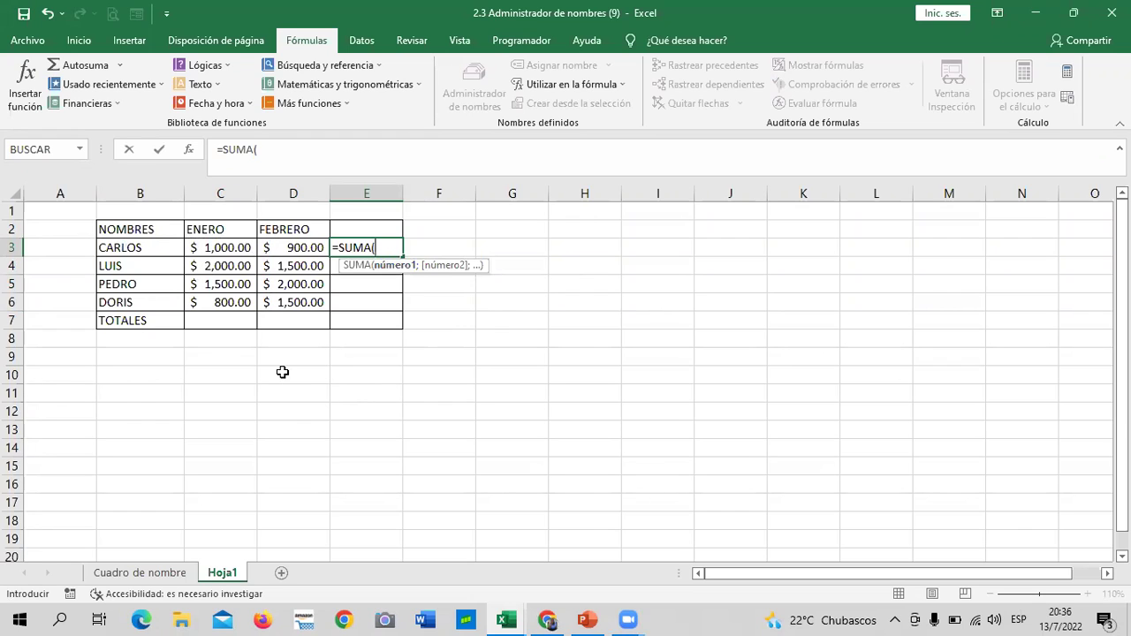
type("CAR")
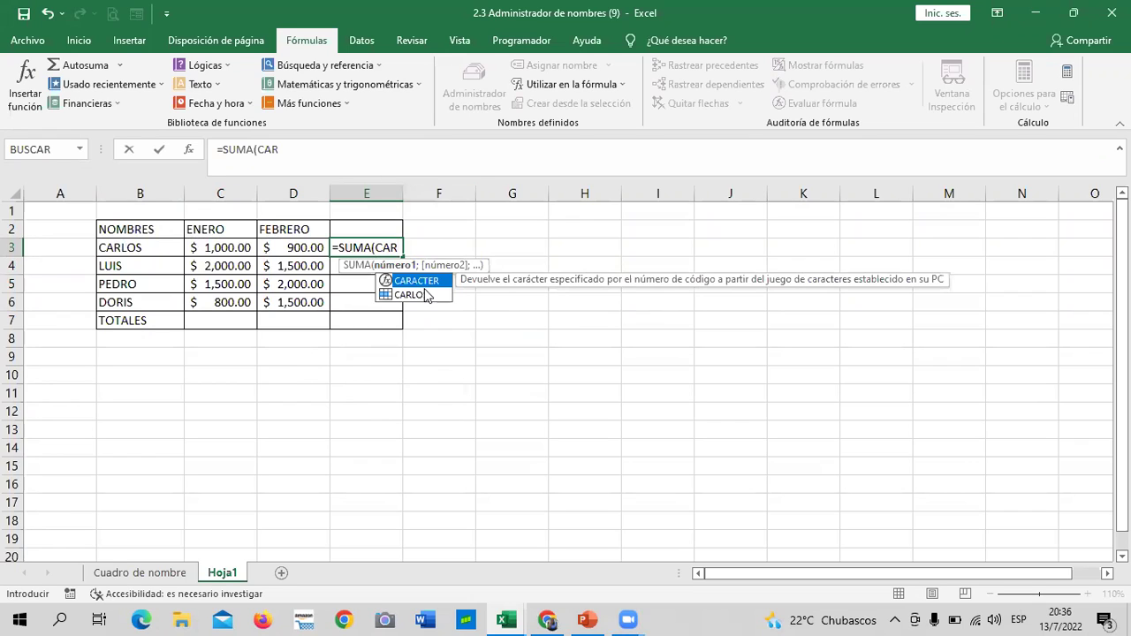
double_click(422, 293)
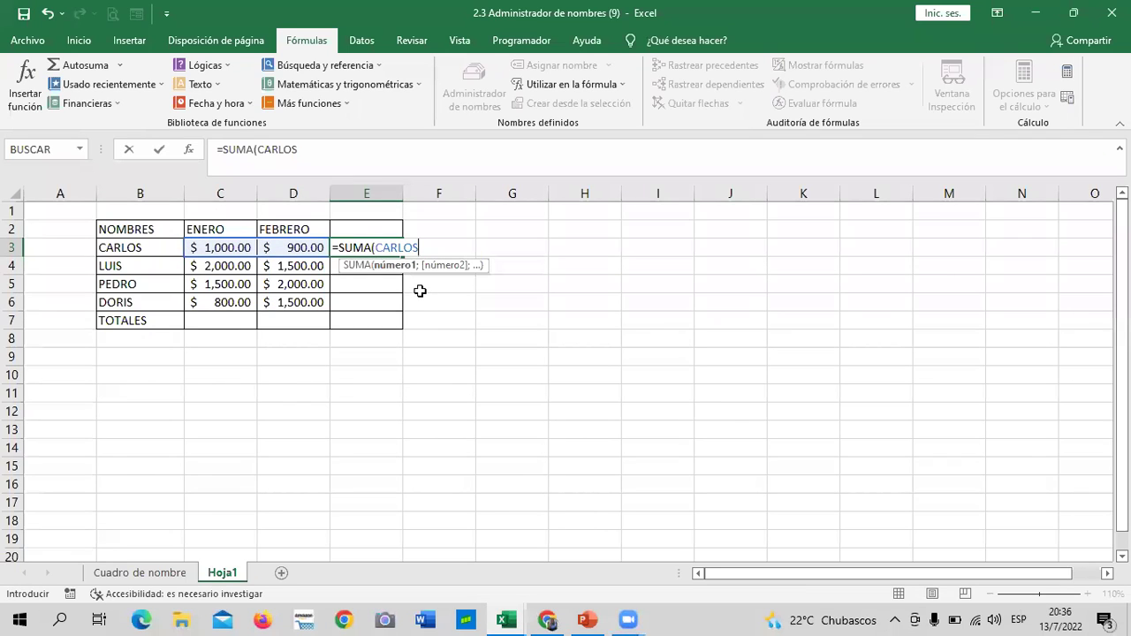
type(")")
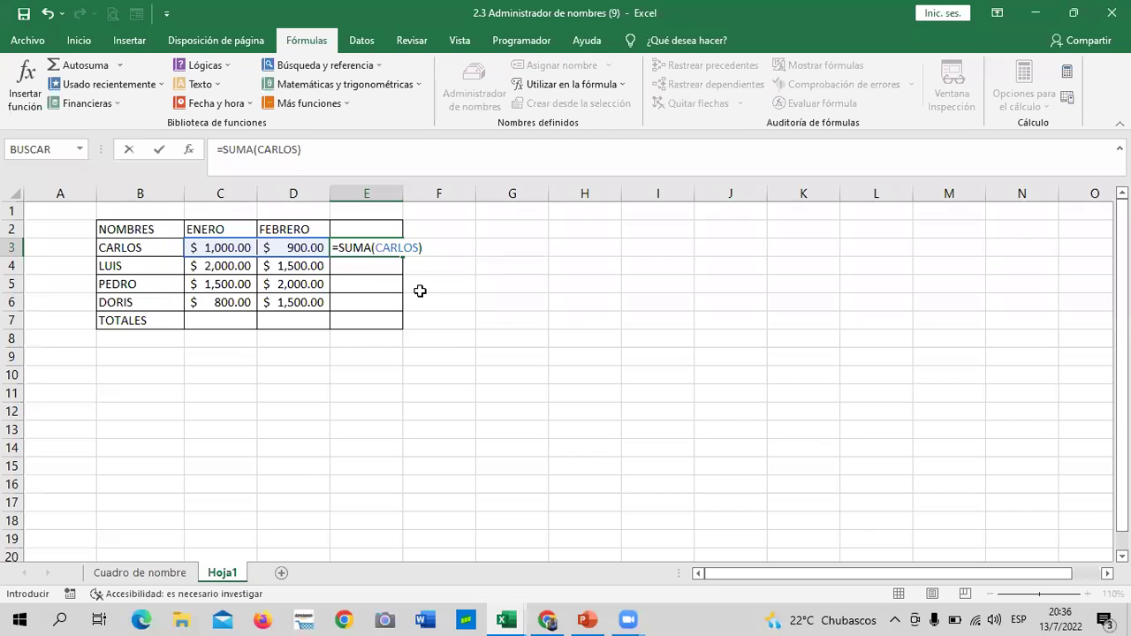
key("Return")
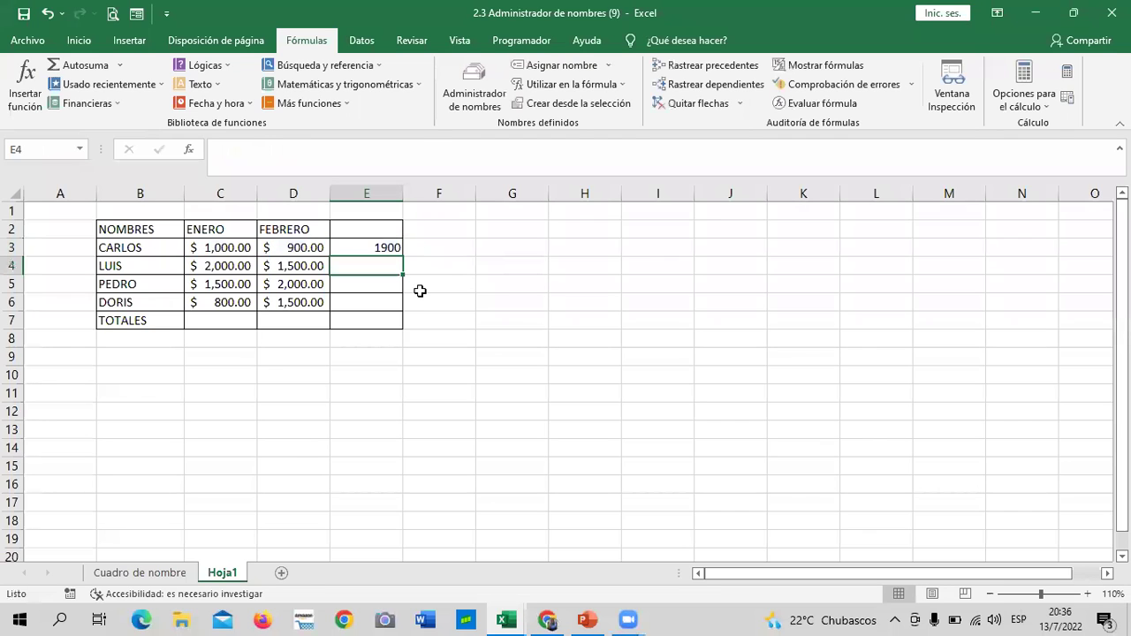
left_click(361, 244)
Apply the accounting currency format to the totals column E3:E7.
left_click(566, 279)
left_click_drag(402, 256, 374, 317)
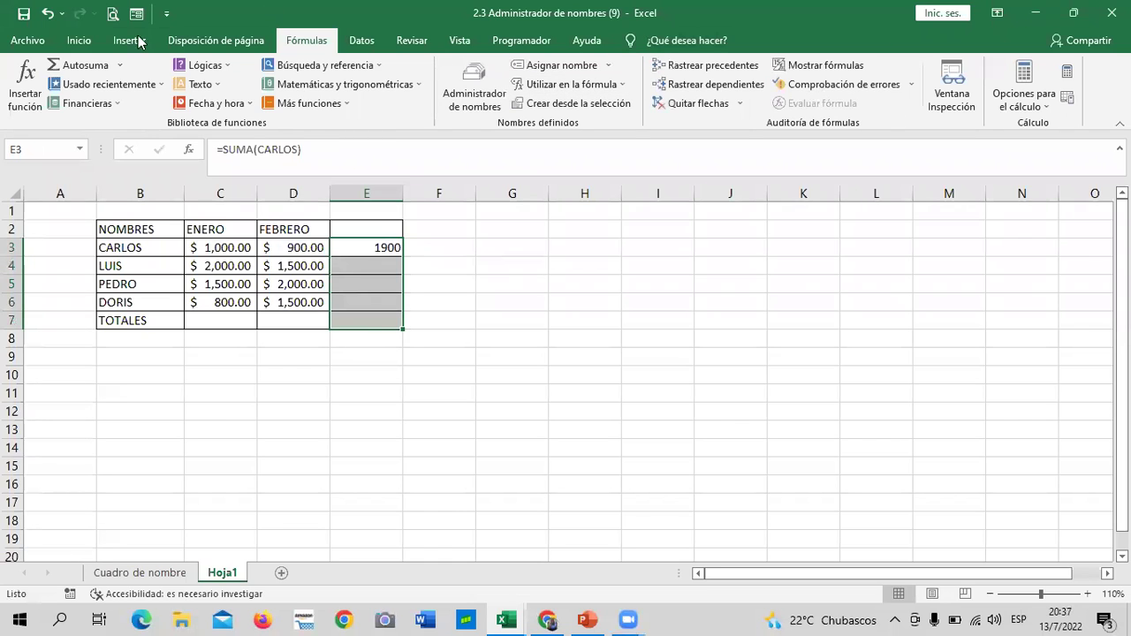
left_click(80, 41)
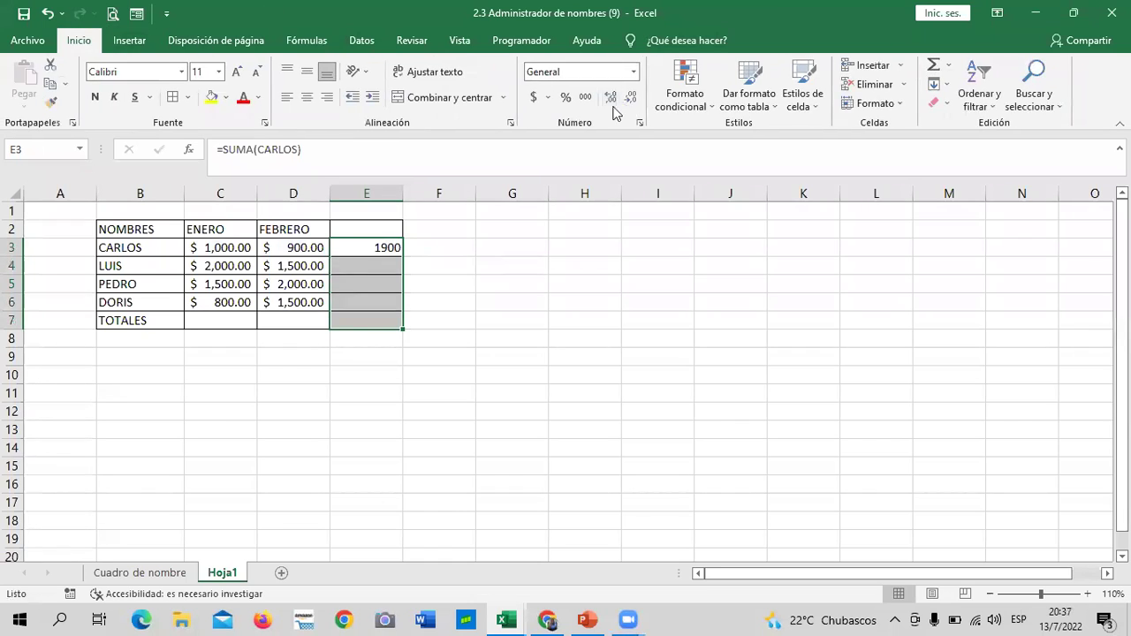
left_click(533, 97)
left_click(585, 430)
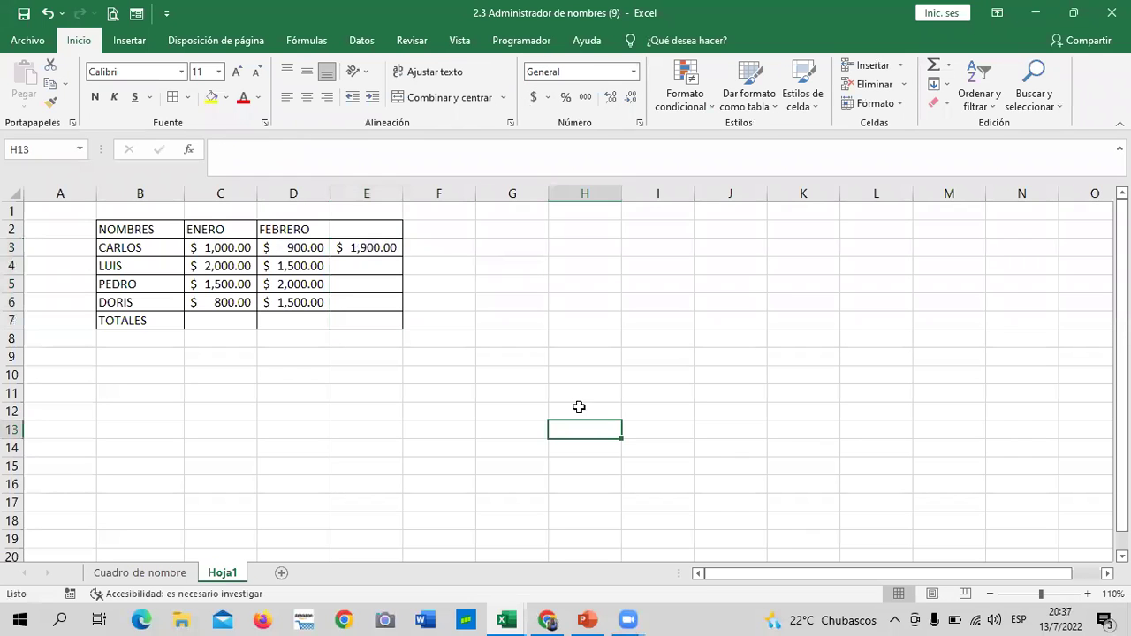
Enter =SUMA(LUIS), =SUMA(PEDRO) and =SUMA(DORIS) in E4:E6, giving 3,500, 3,500 and 2,300.
left_click(352, 261)
type("=SUMA")
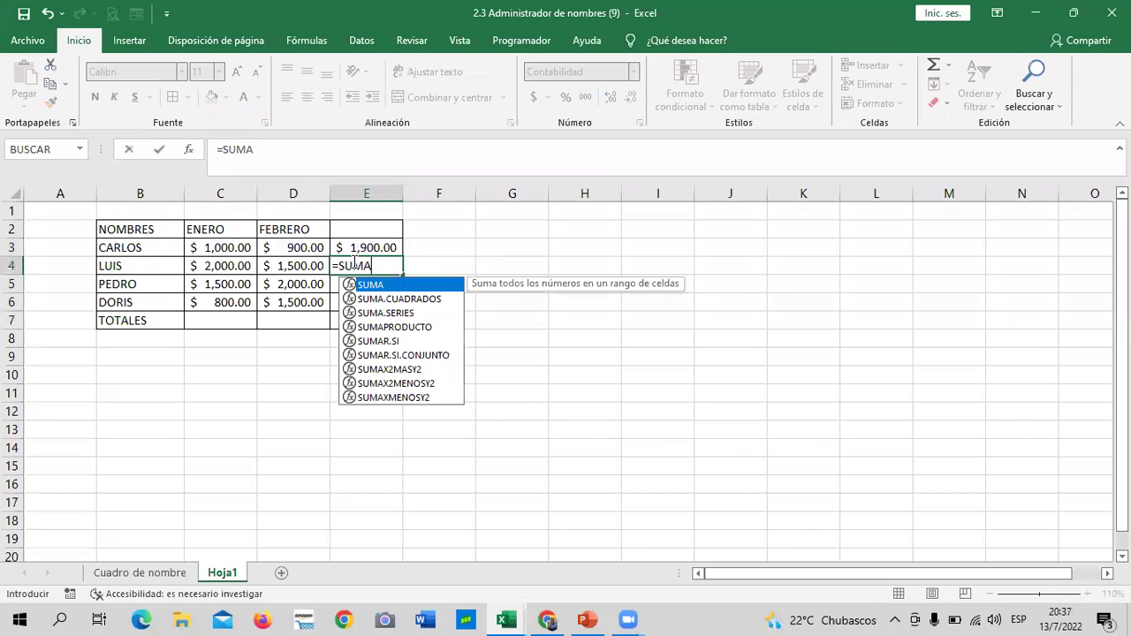
double_click(368, 285)
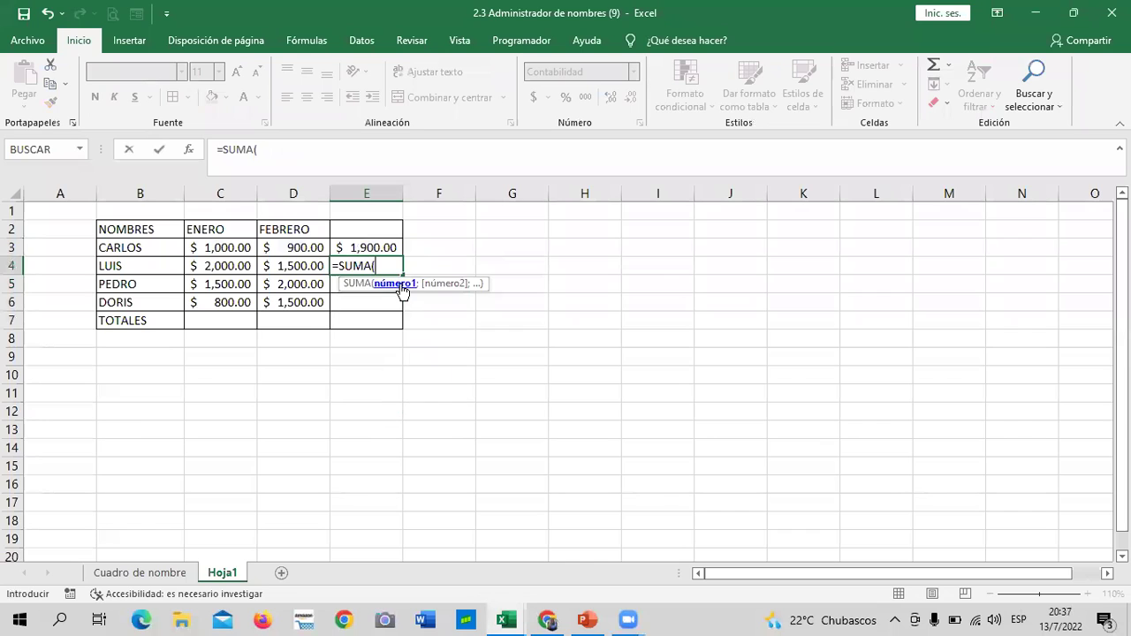
type("LUI")
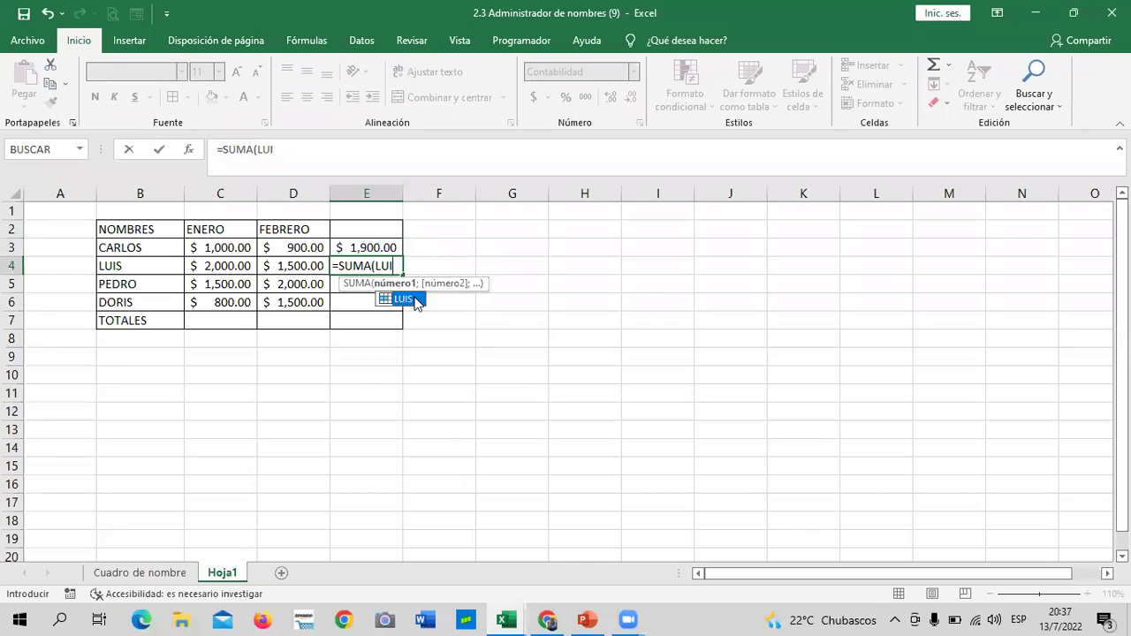
double_click(413, 298)
key("Return")
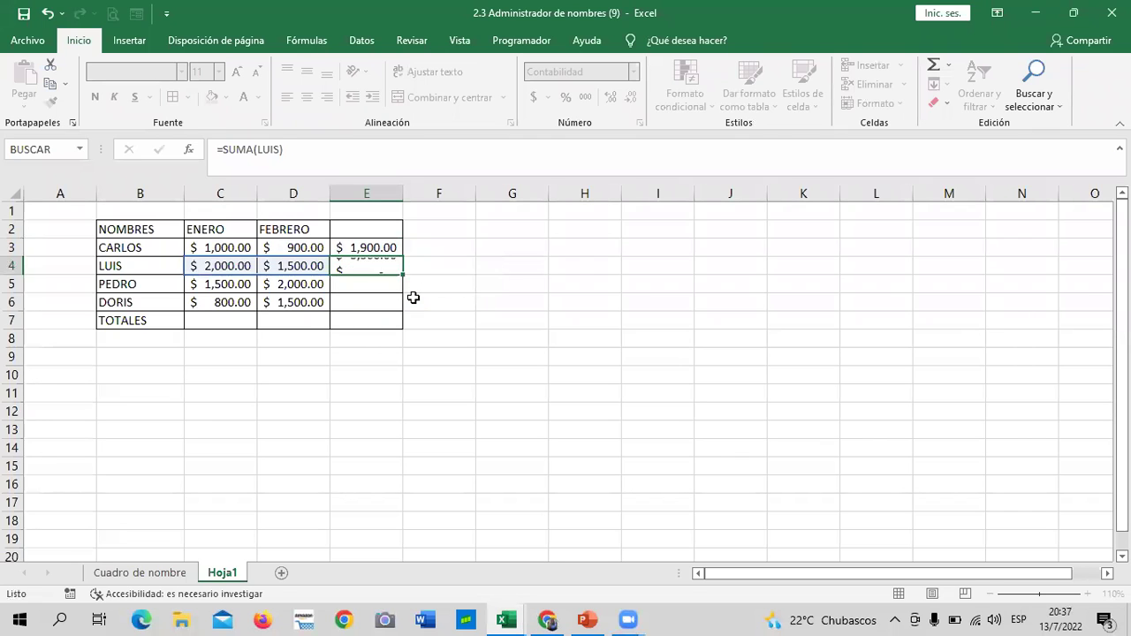
type("=")
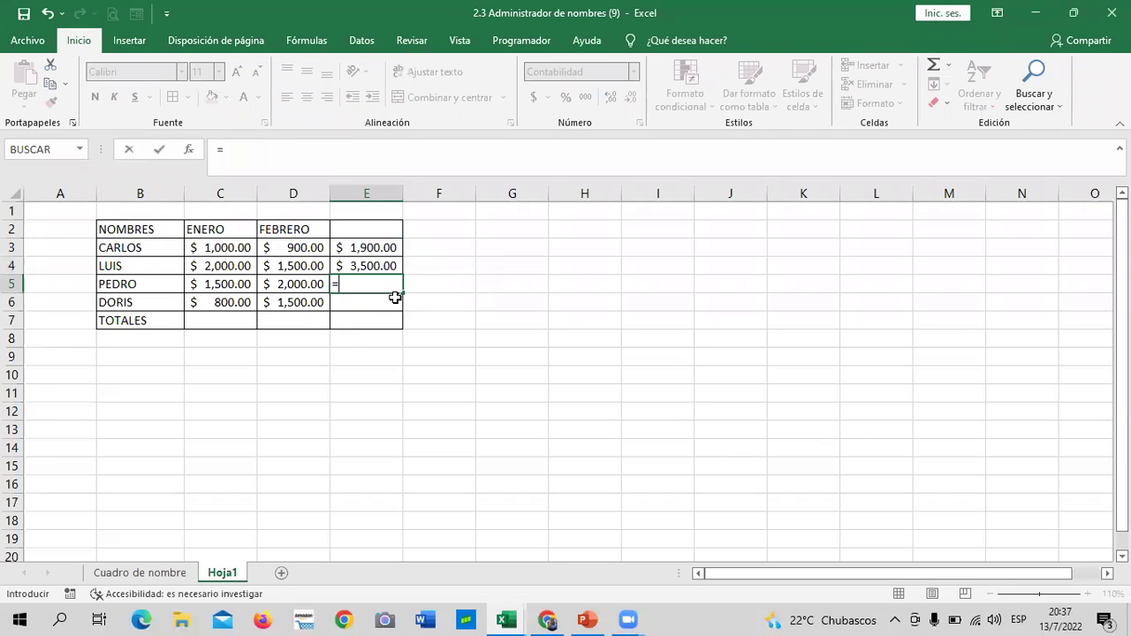
type("SUMA")
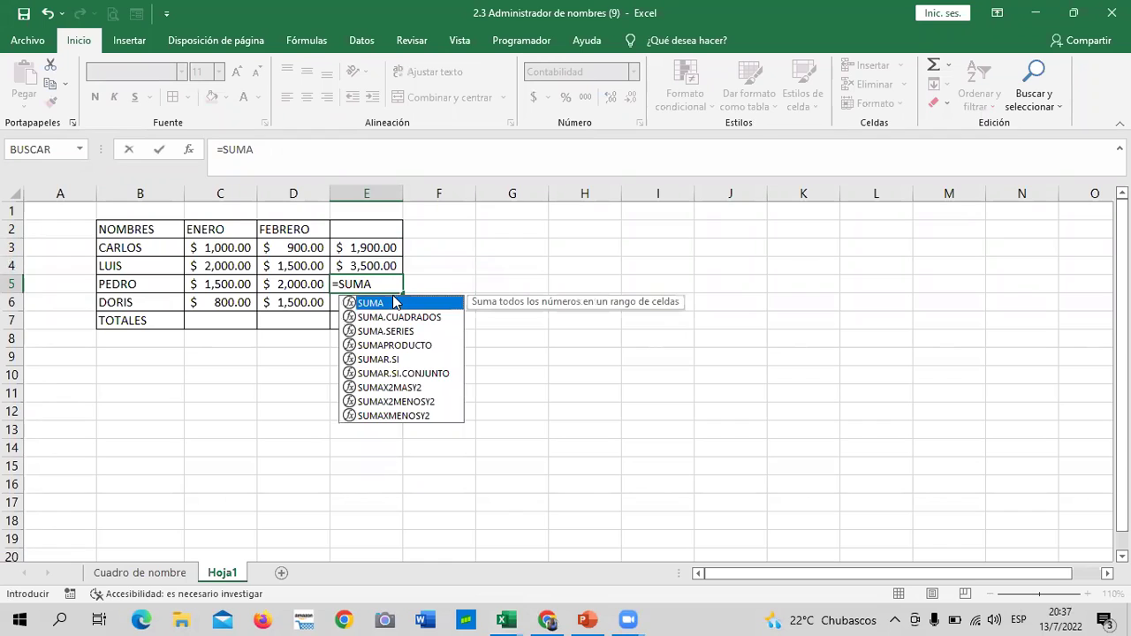
double_click(407, 305)
type("PEDRO")
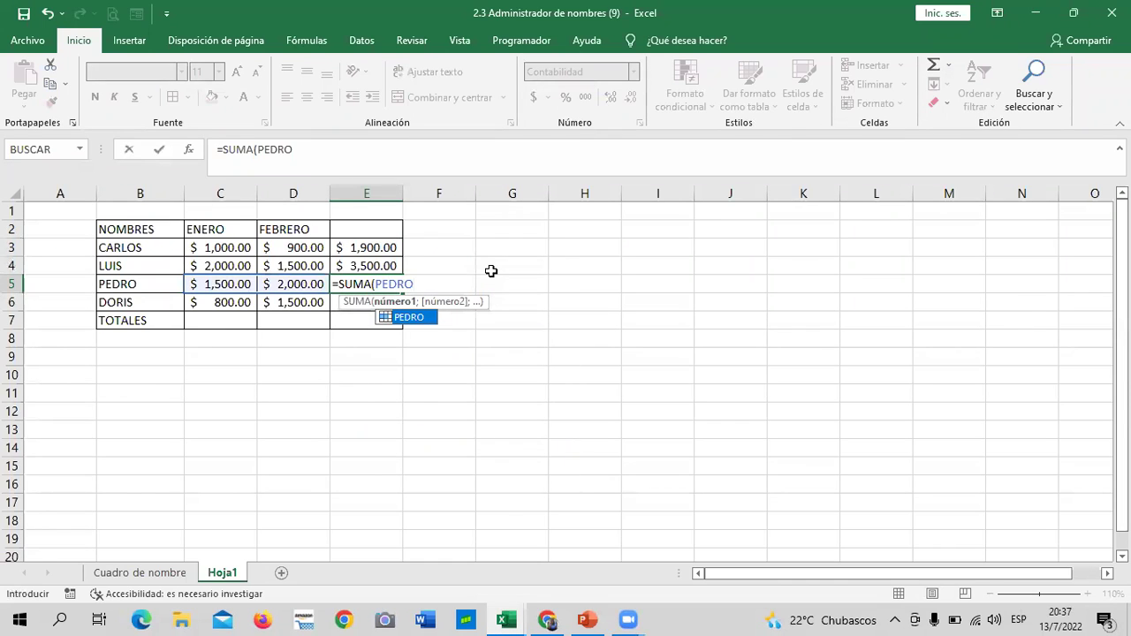
type(")")
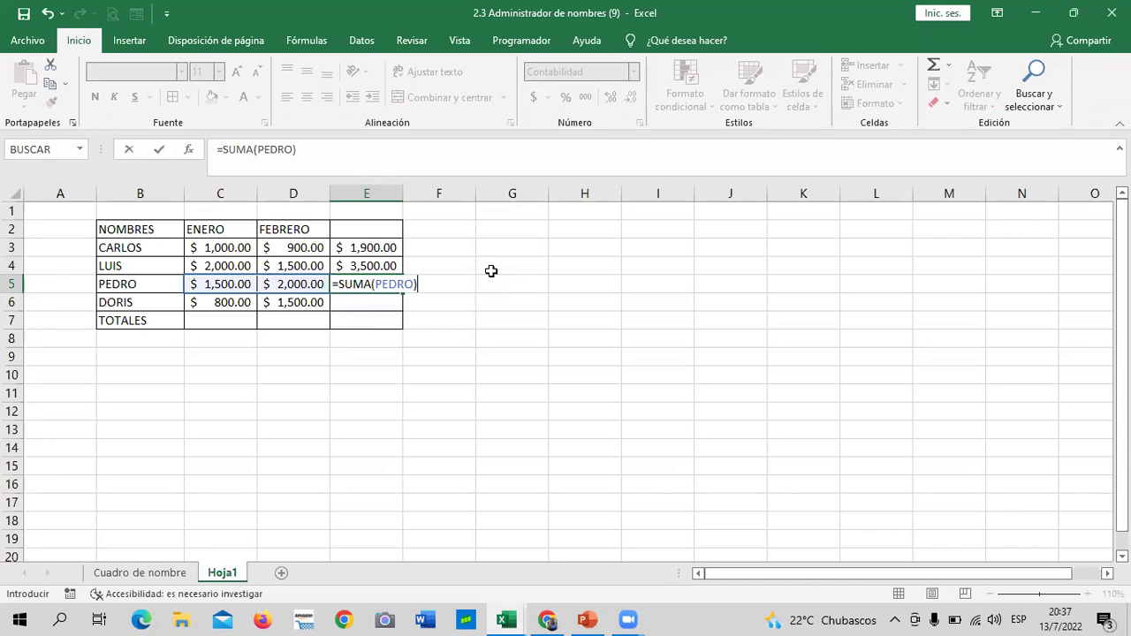
key("Return")
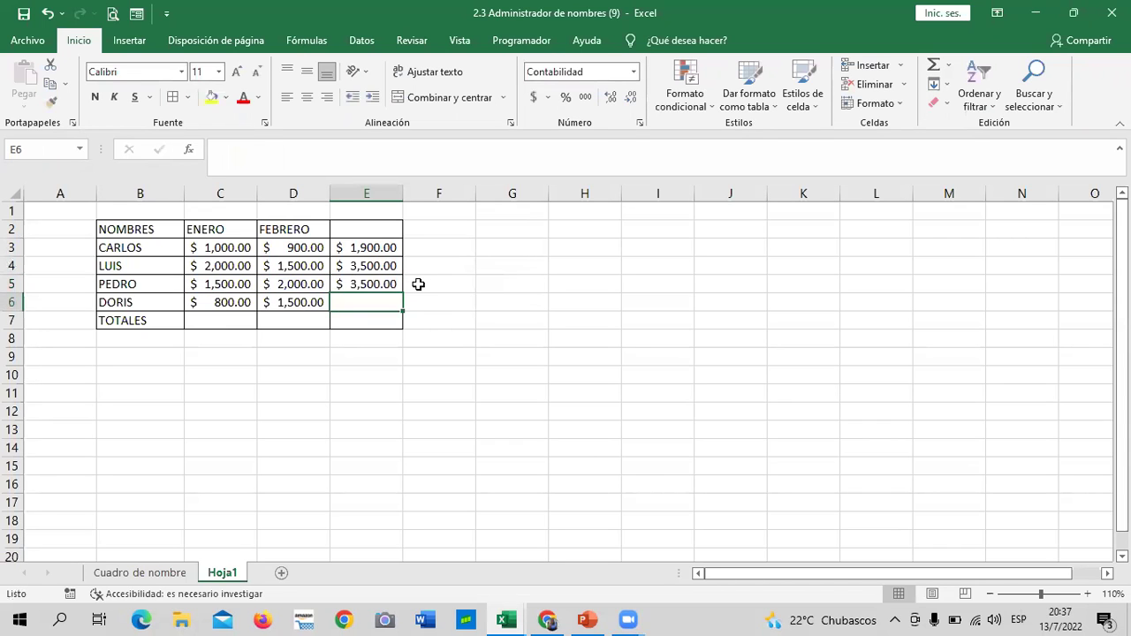
type("=SUMA")
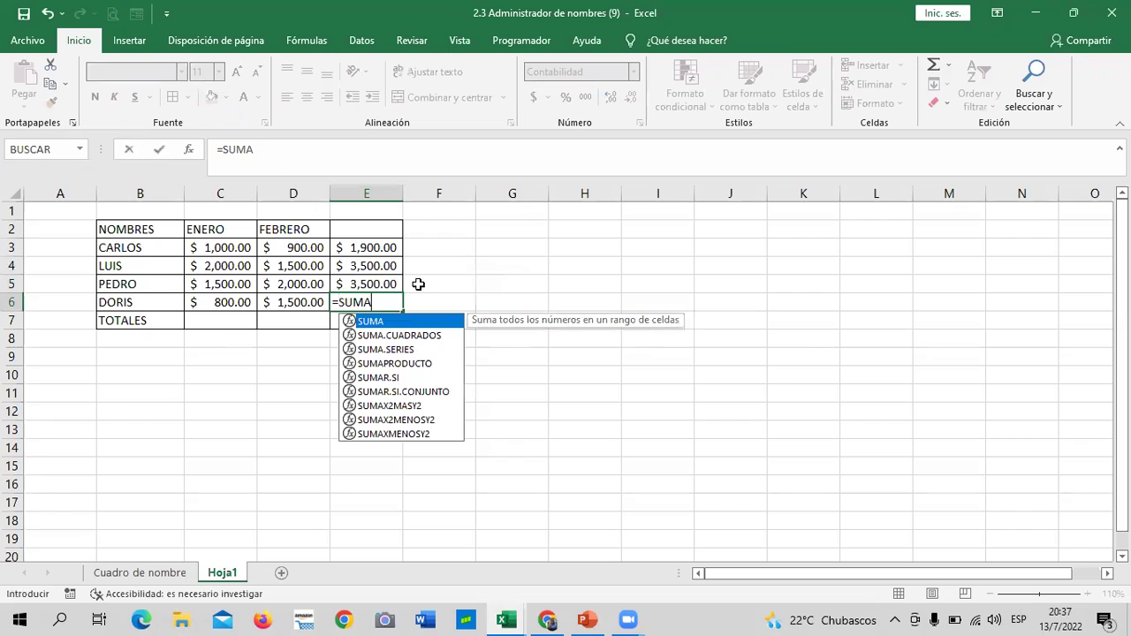
type("(")
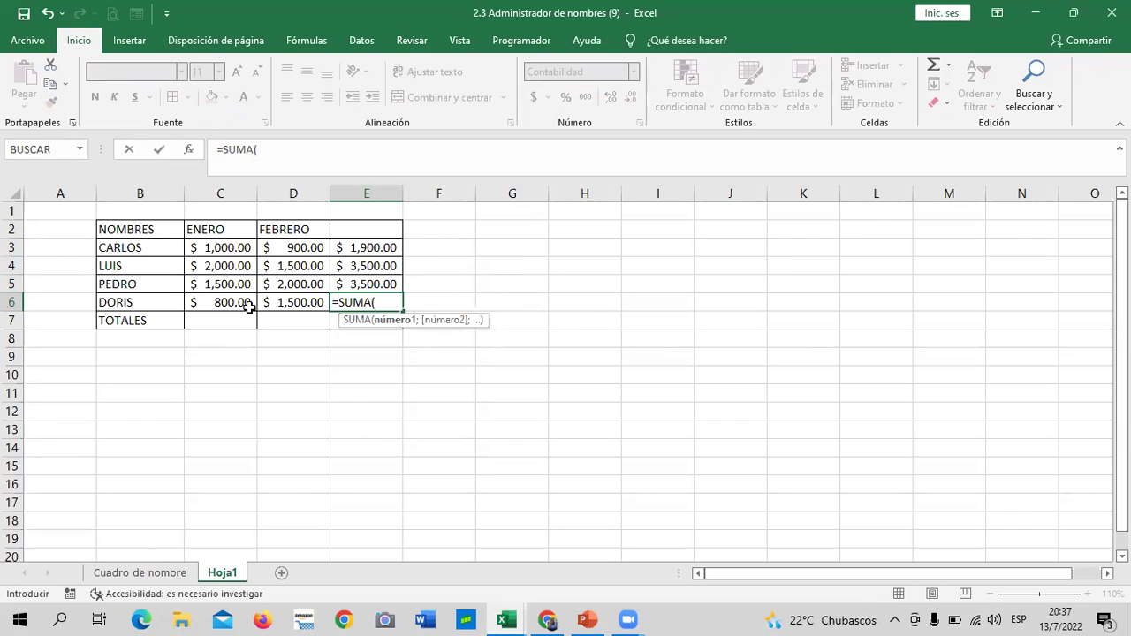
type("DORI")
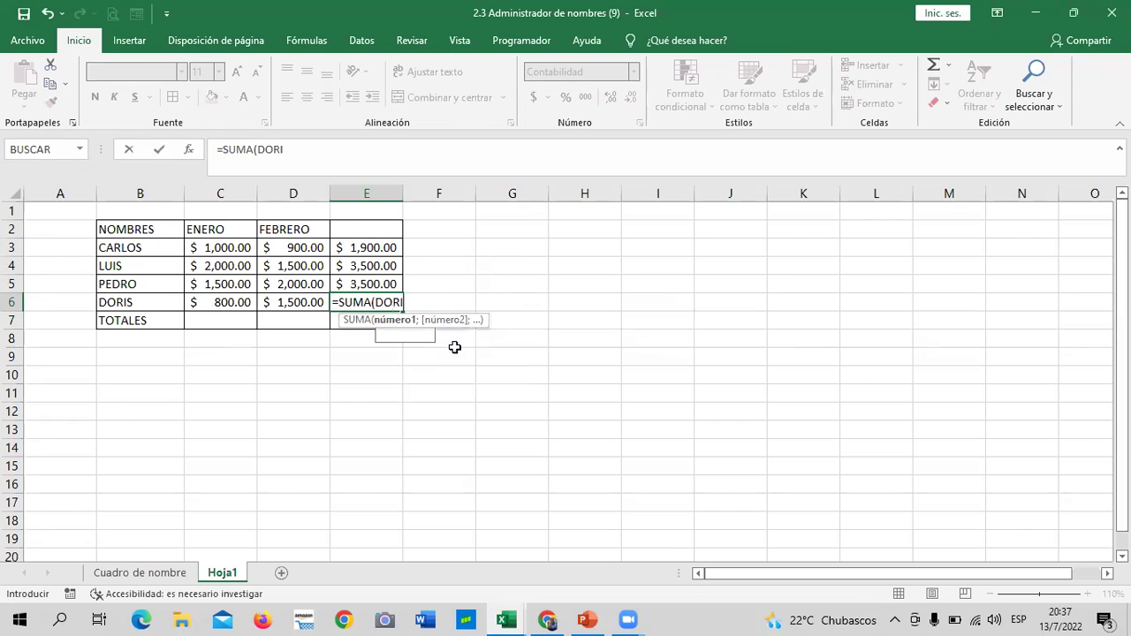
type("S")
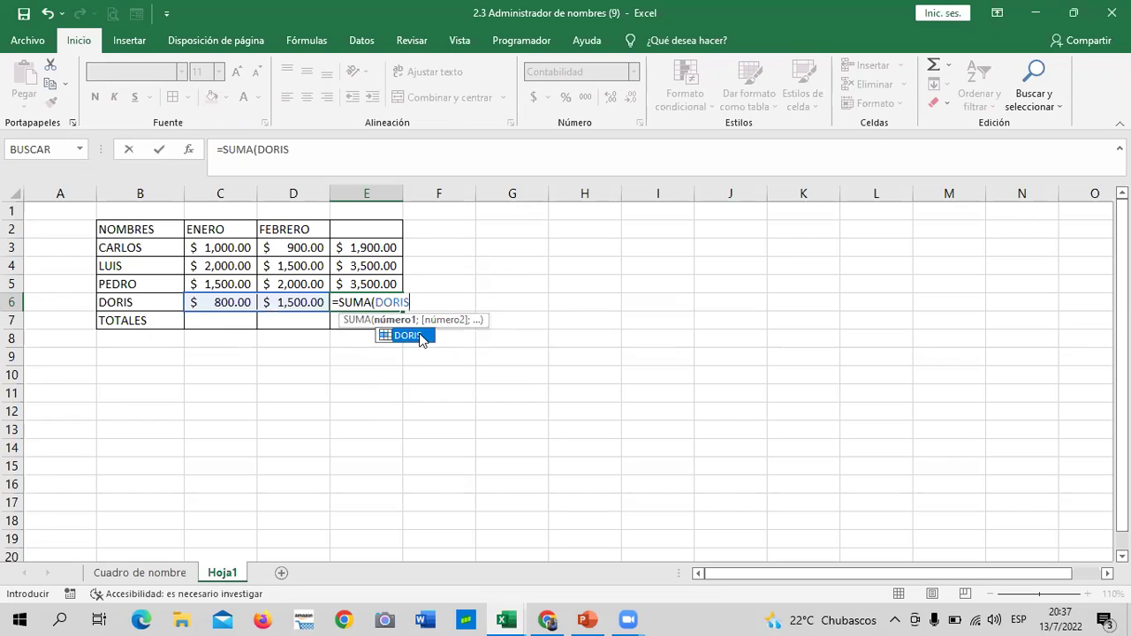
double_click(420, 336)
type(")")
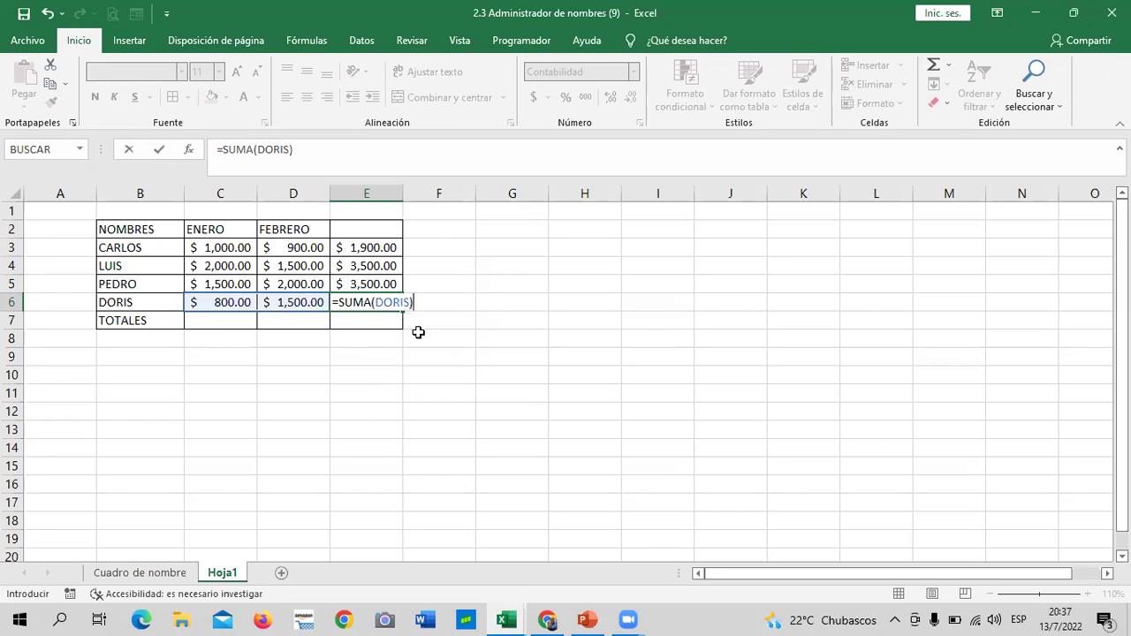
key("Return")
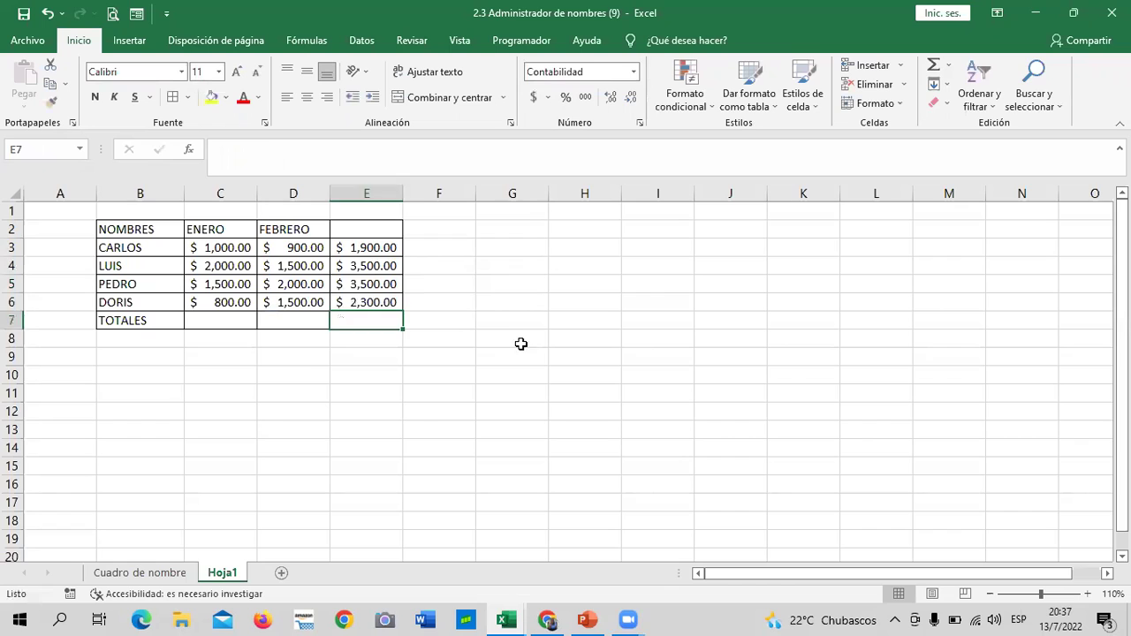
Select the ENERO amounts C3:C6, then clear the selection.
left_click(522, 344)
left_click(239, 374)
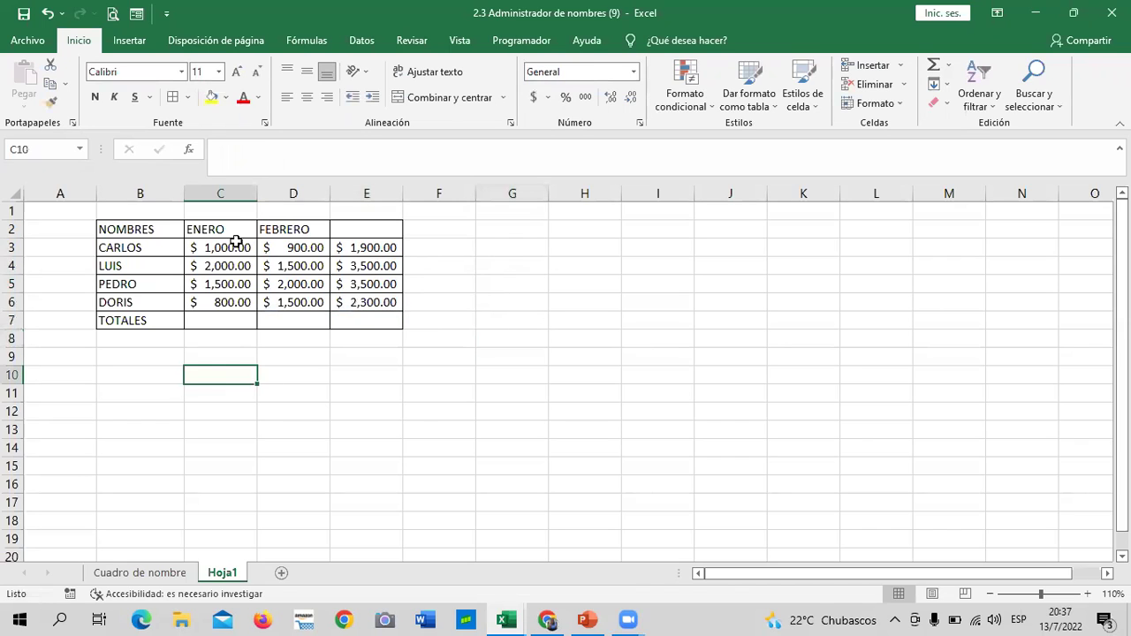
left_click_drag(237, 241, 231, 303)
left_click(566, 373)
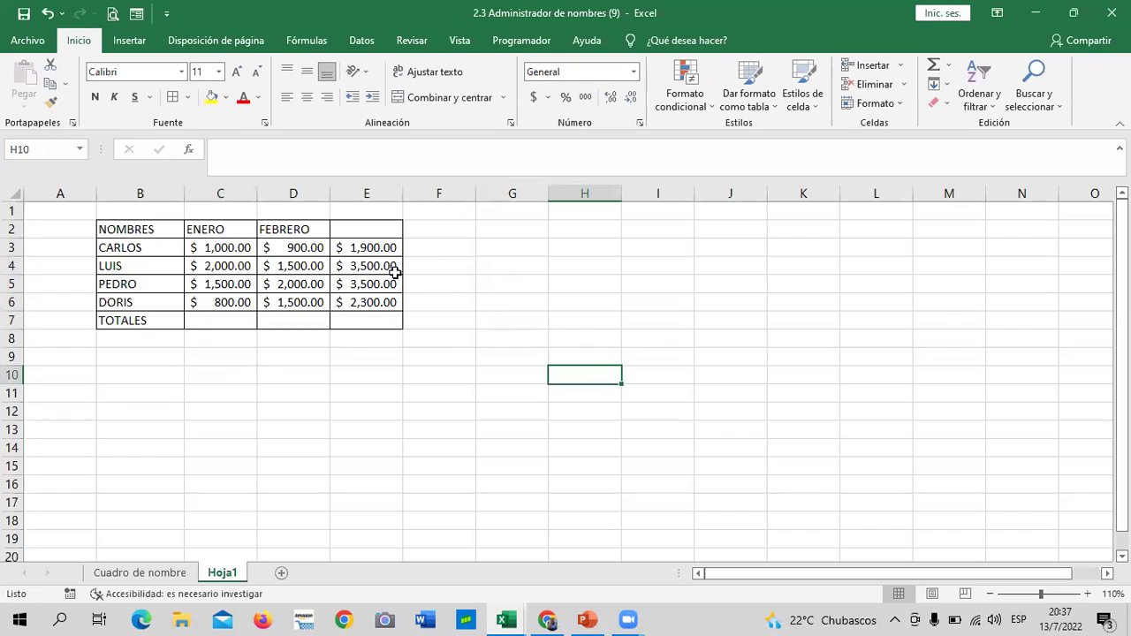
Enter the header VENTAS in cell E2.
left_click(363, 229)
type("VENTAS")
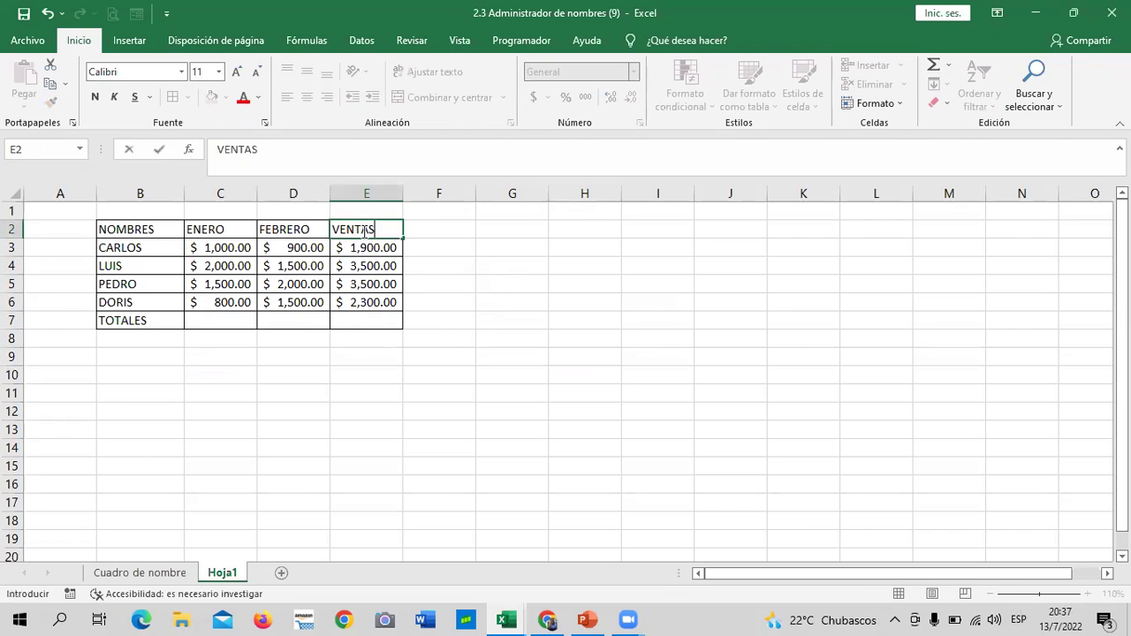
key("Return")
left_click(492, 466)
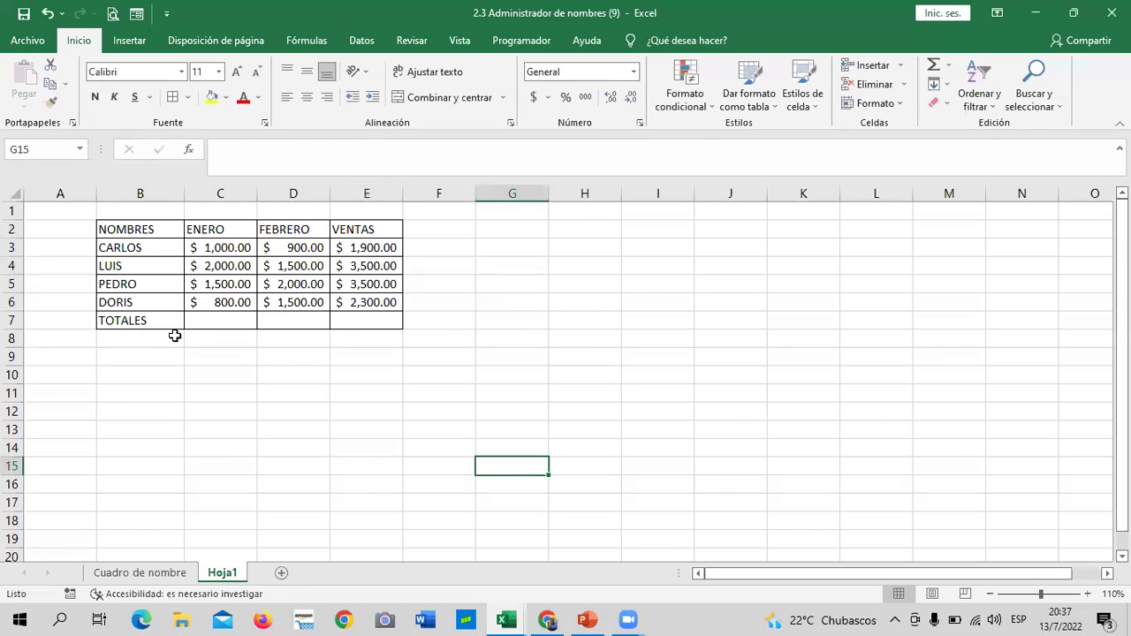
AutoSum ENERO into C7 ($5,300.00) and FEBRERO into D7 ($5,900.00).
left_click(215, 320)
left_click_drag(238, 242, 237, 301)
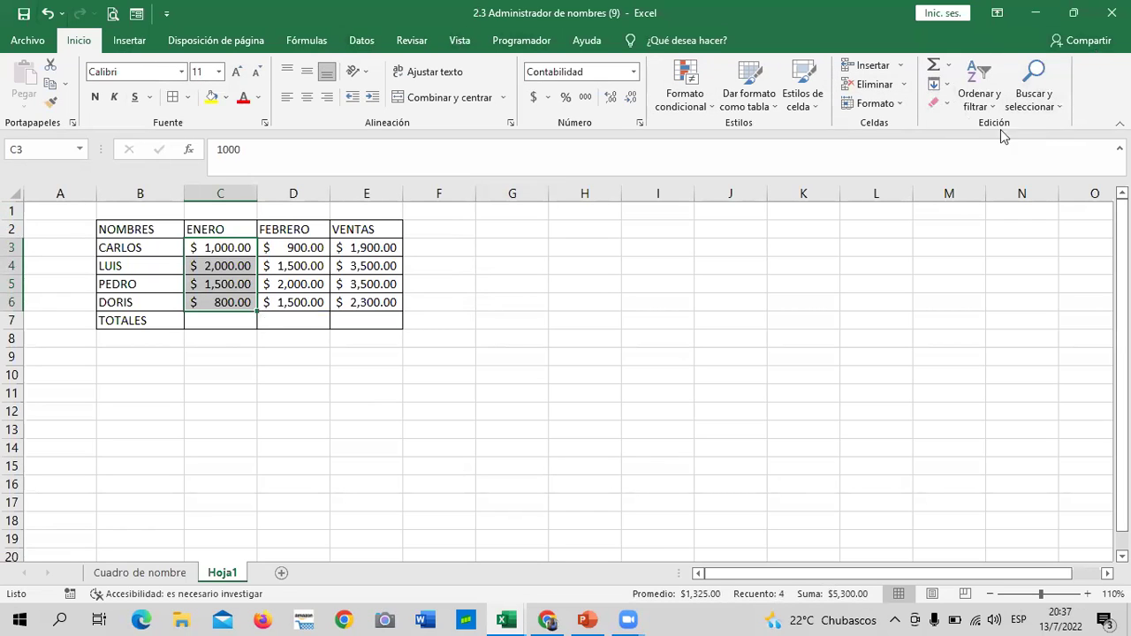
left_click(933, 70)
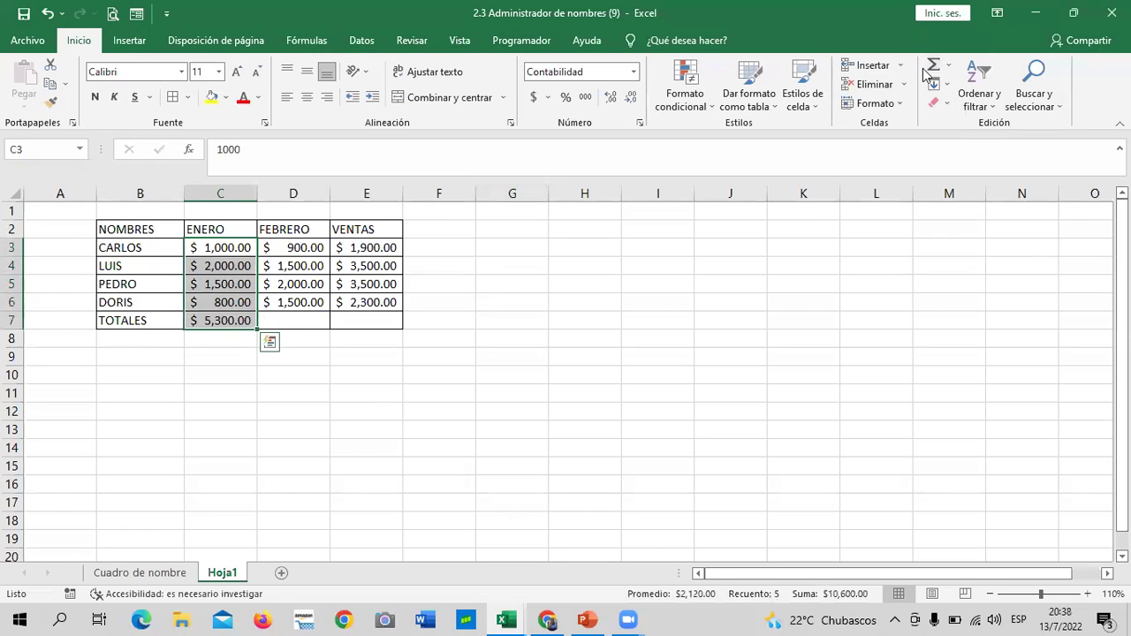
left_click(389, 416)
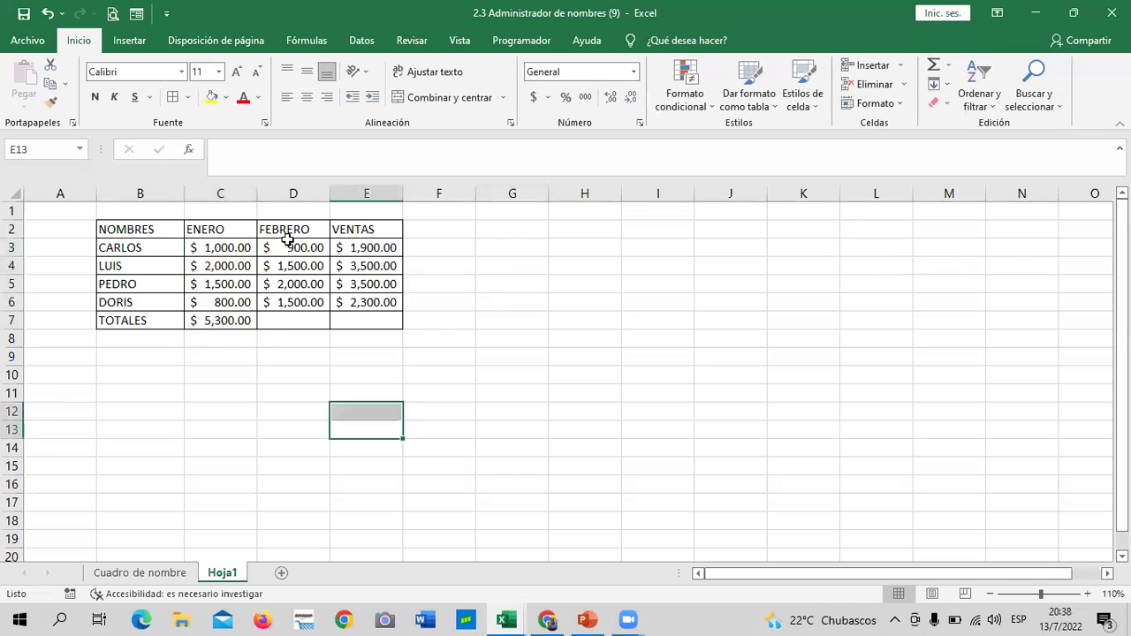
left_click_drag(294, 248, 293, 303)
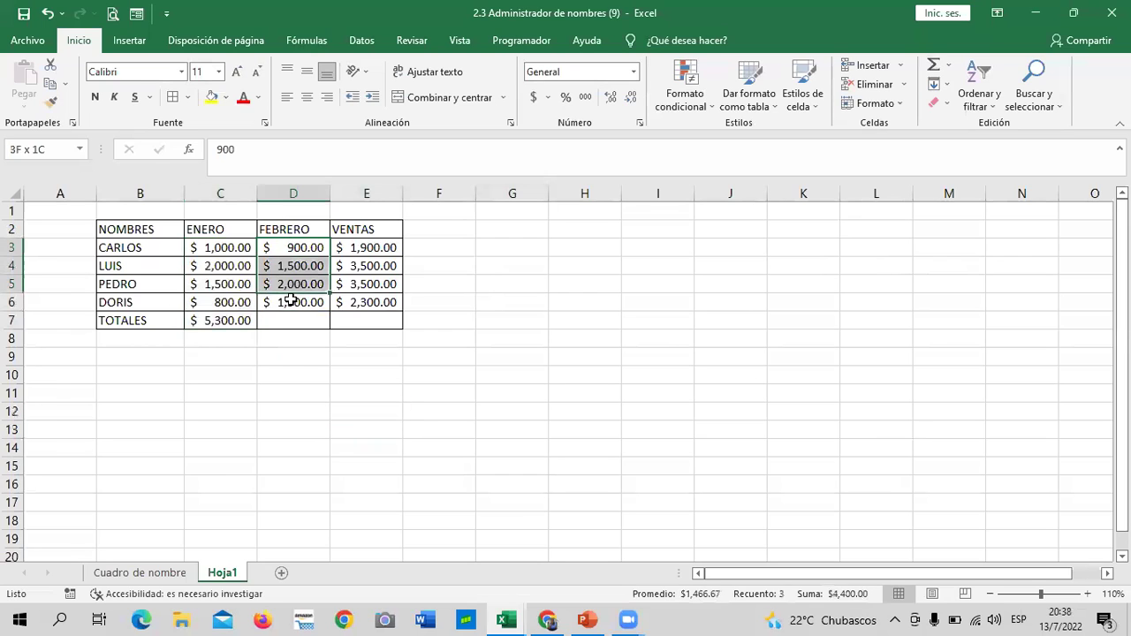
left_click(932, 70)
left_click(629, 318)
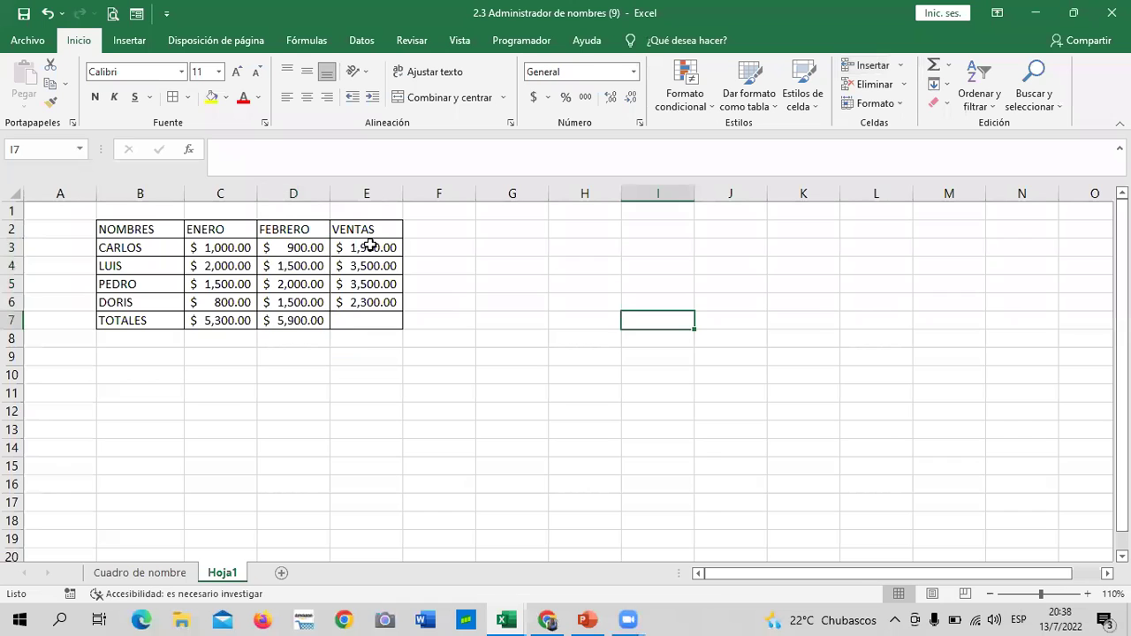
left_click_drag(366, 247, 366, 302)
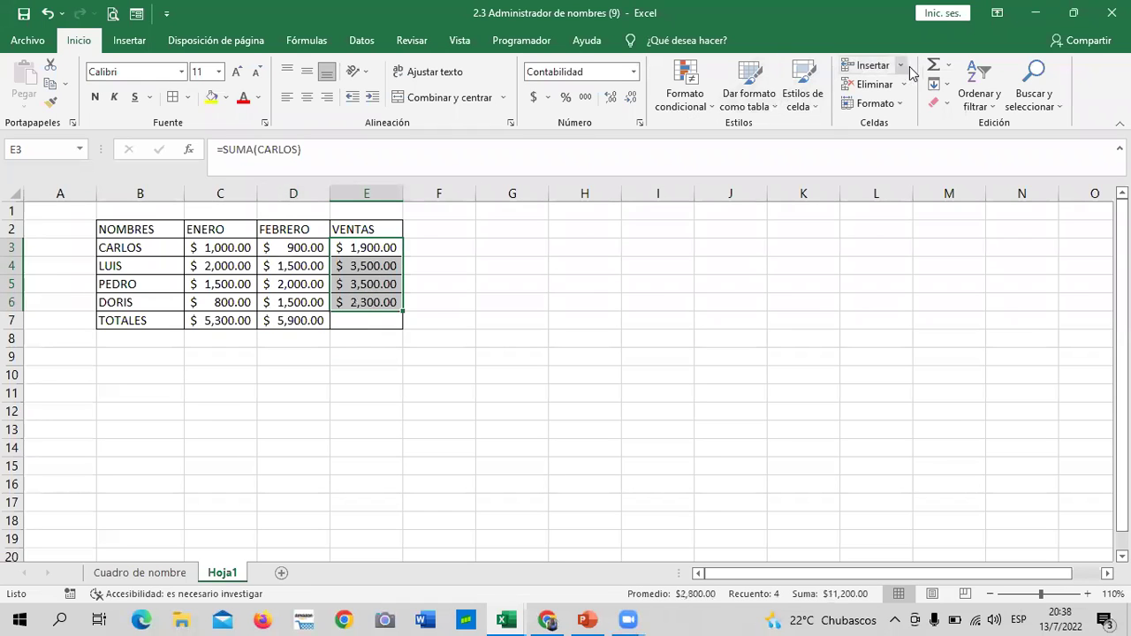
Try AutoSum on the VENTAS column, cancelling it so E3 keeps its named-range formula.
left_click(935, 70)
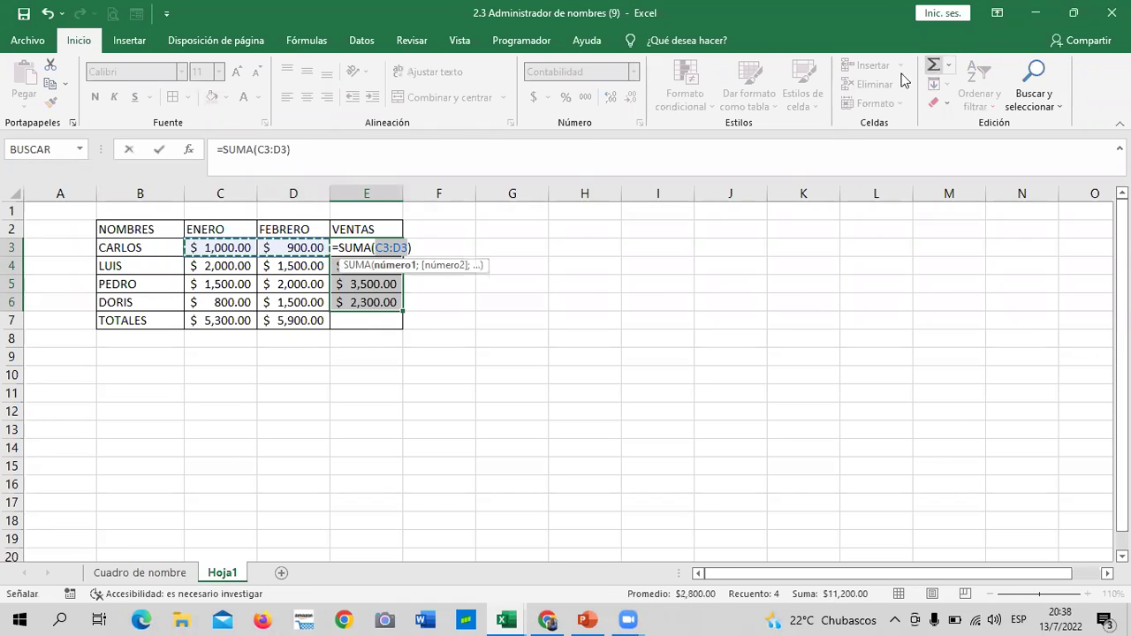
key("Escape")
left_click(505, 350)
mouse_move(383, 246)
left_mouse_down()
mouse_move(385, 314)
mouse_move(386, 302)
left_mouse_up()
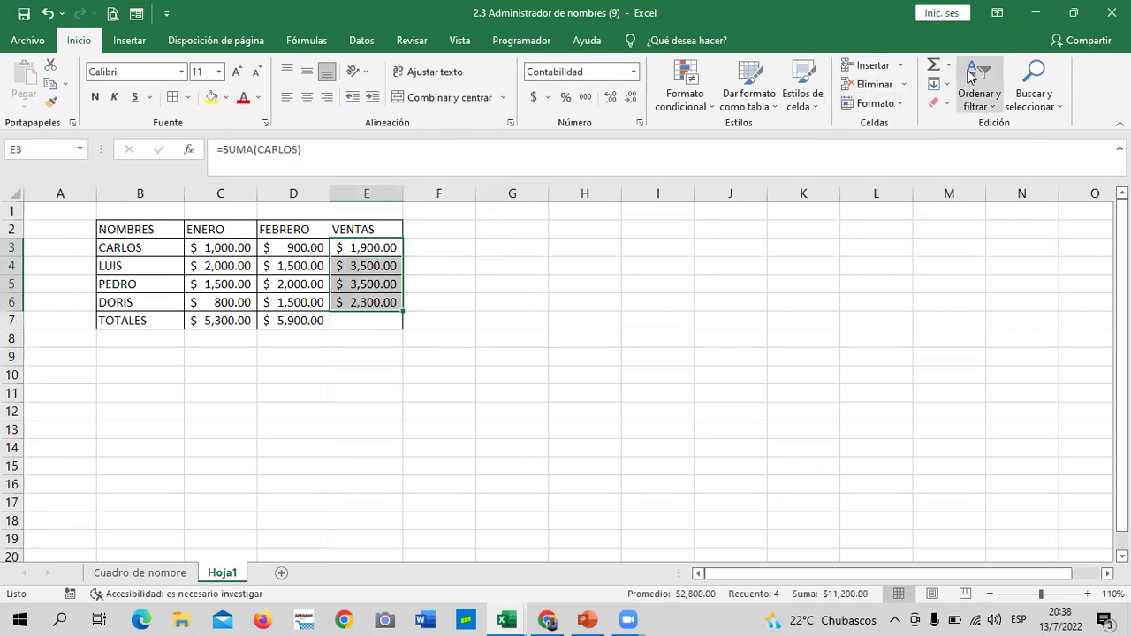
left_click(935, 68)
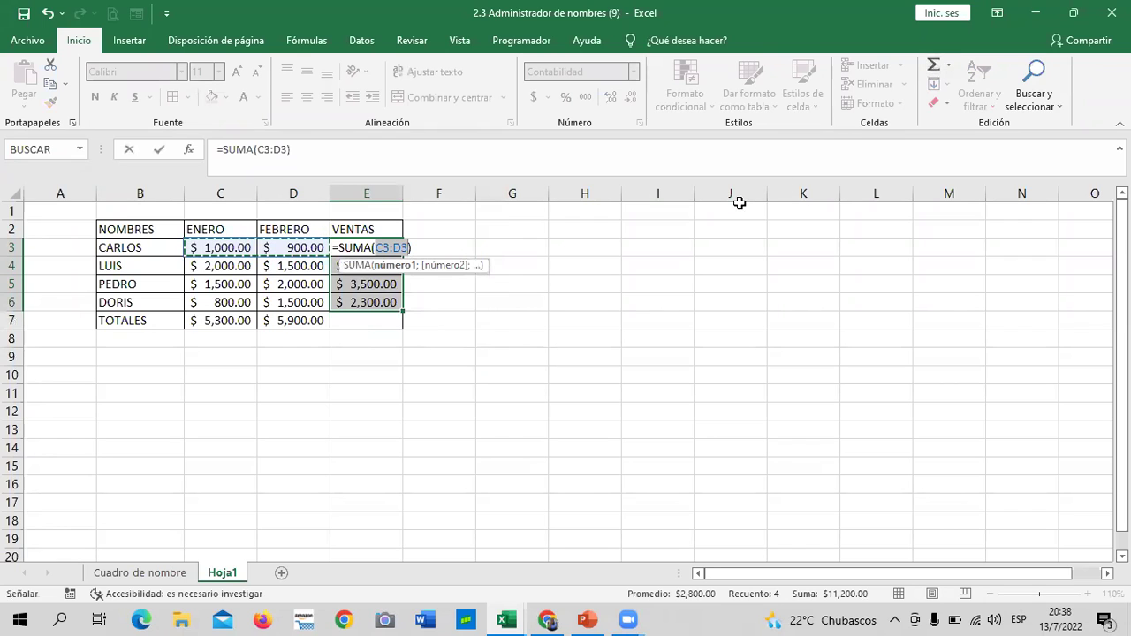
key("Return")
left_click(612, 347)
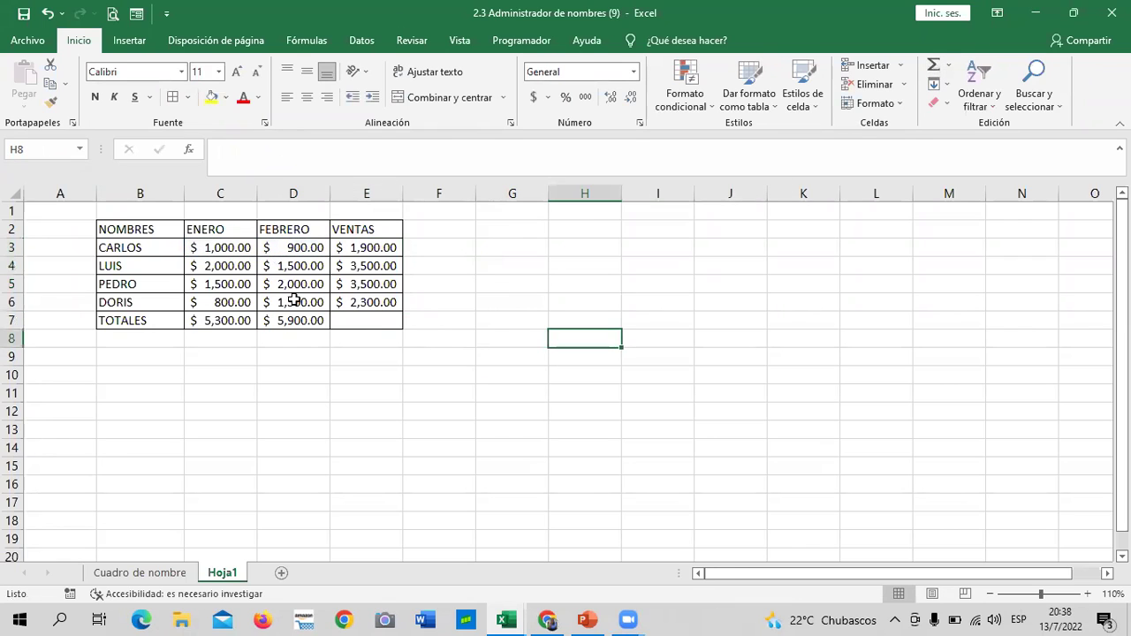
Review the SUMA named-range formulas in E3:E6 and the ENERO values in C3 and C5.
left_click(380, 247)
left_click(361, 265)
left_click(358, 284)
left_click(354, 303)
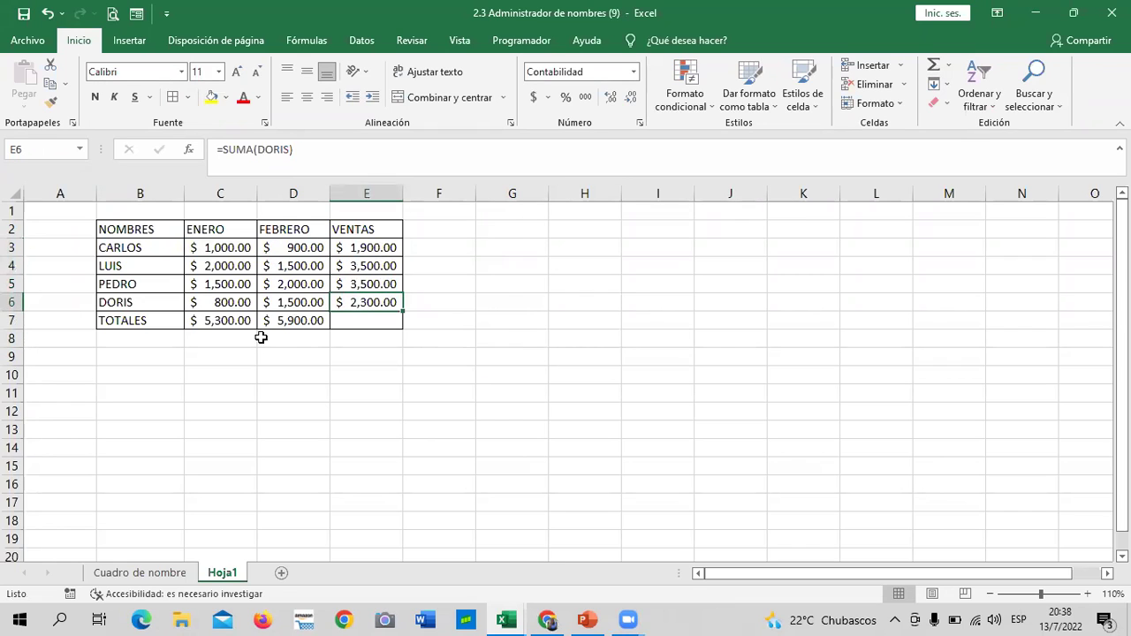
left_click(220, 245)
left_click(217, 284)
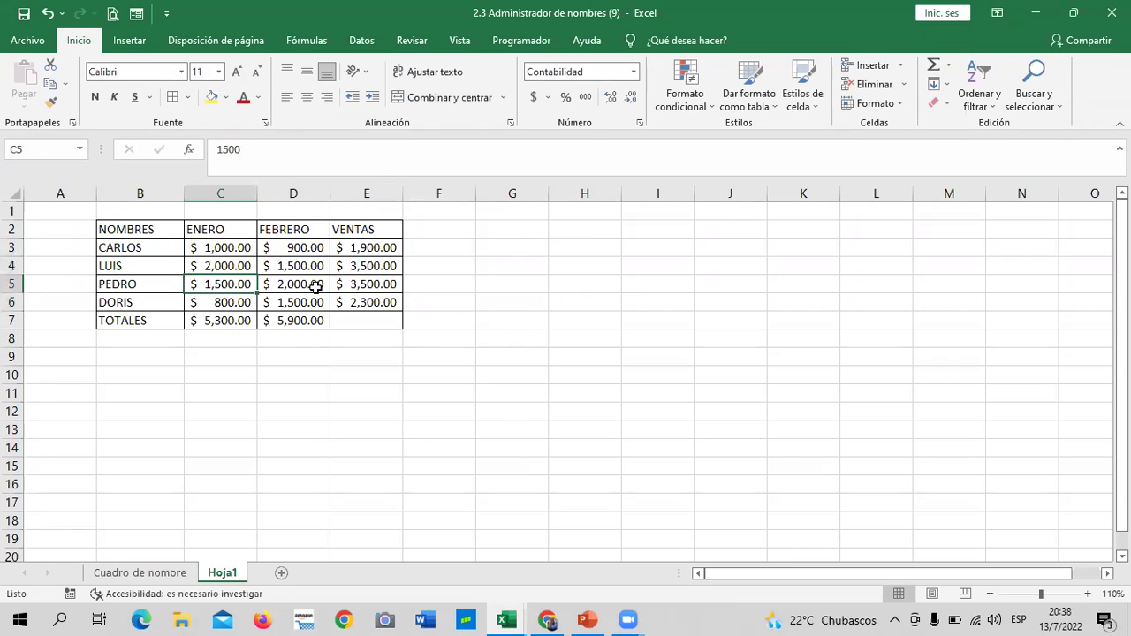
left_click(367, 323)
left_click(358, 302)
left_click(354, 282)
left_click(352, 266)
left_click(342, 249)
left_click(412, 340)
left_click(373, 305)
Enter =C7+D7 in E7 for the $11,200.00 VENTAS grand total.
left_click(371, 324)
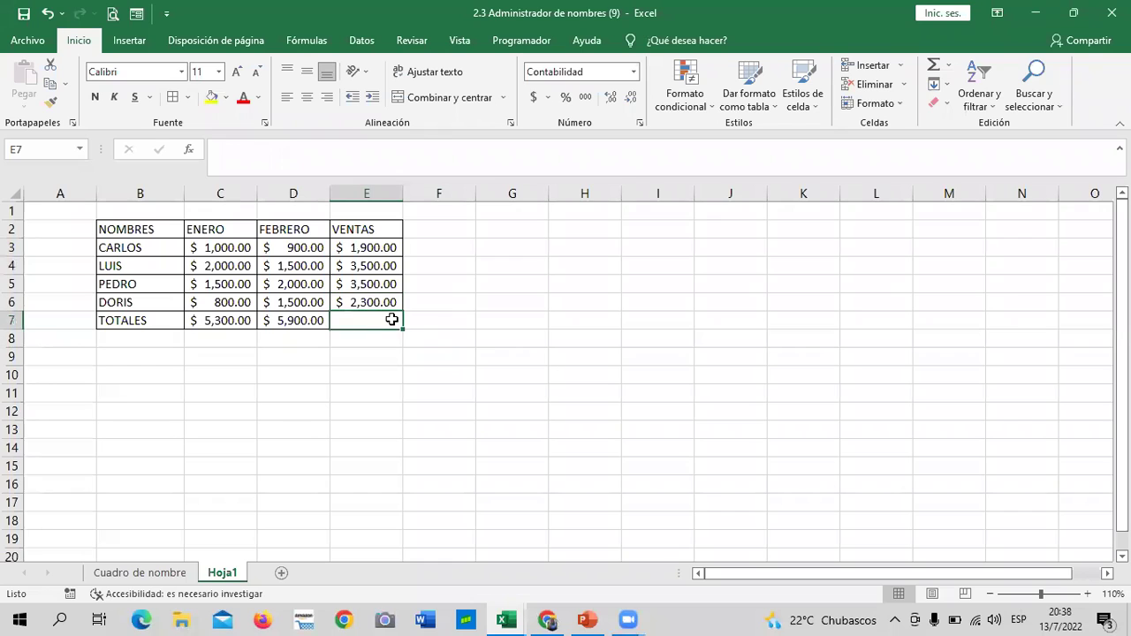
type("=")
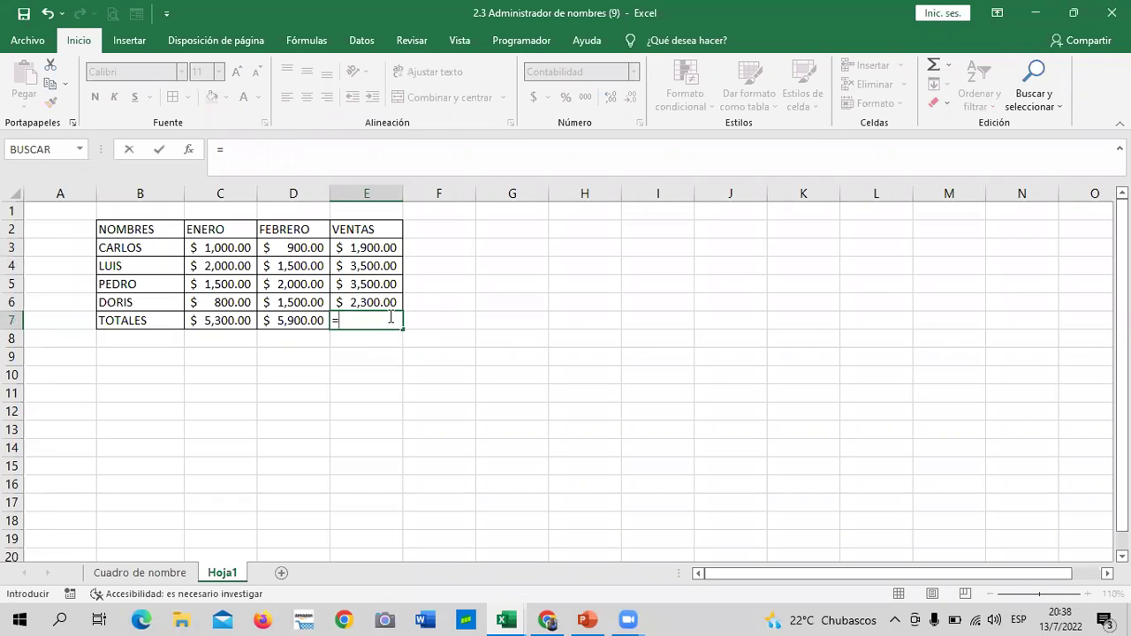
left_click(444, 377)
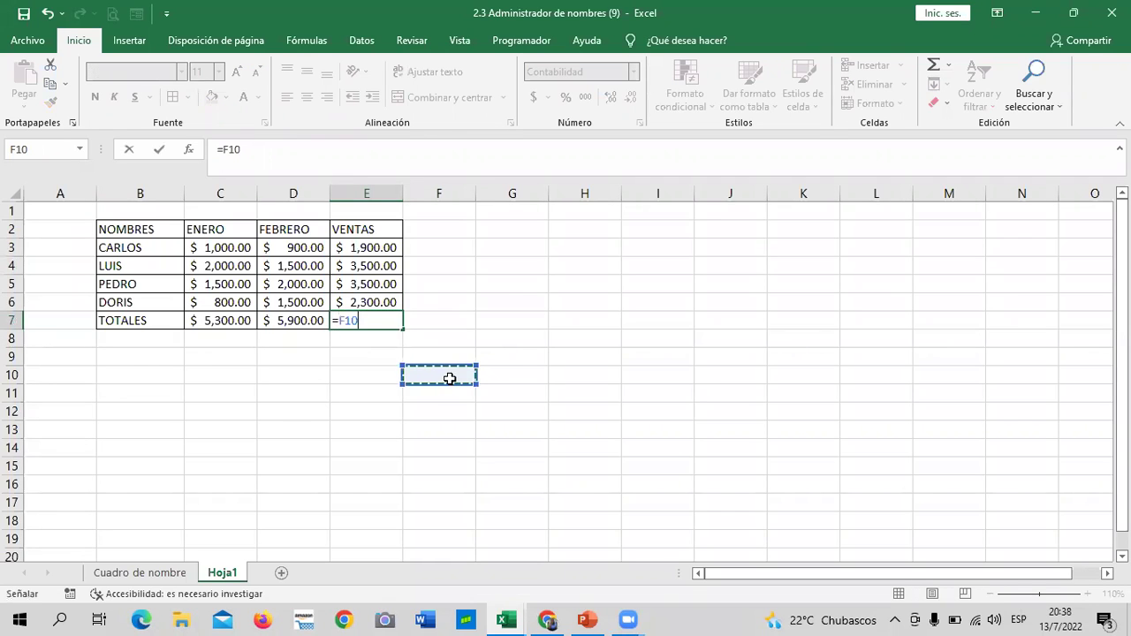
key("Escape")
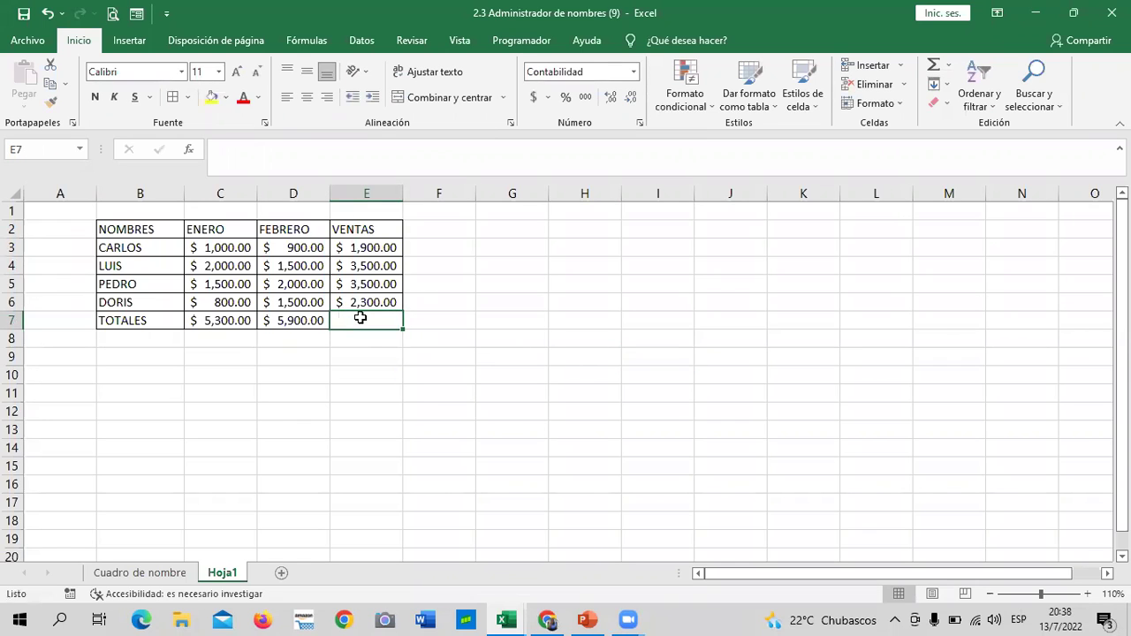
type("=")
left_click(216, 321)
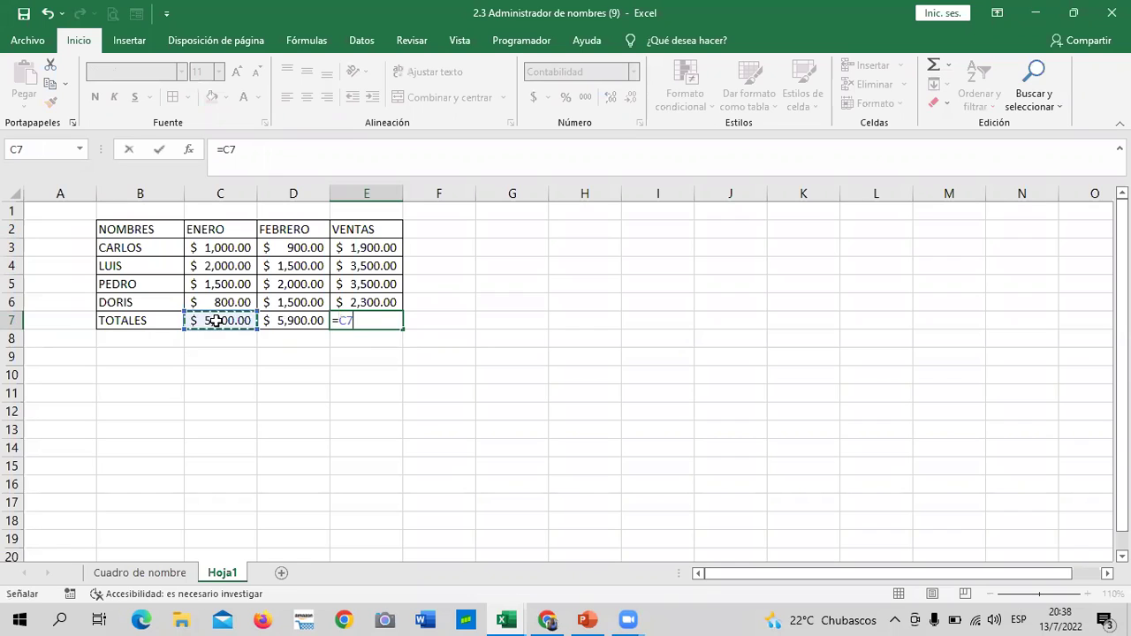
type("+")
left_click(280, 321)
key("Return")
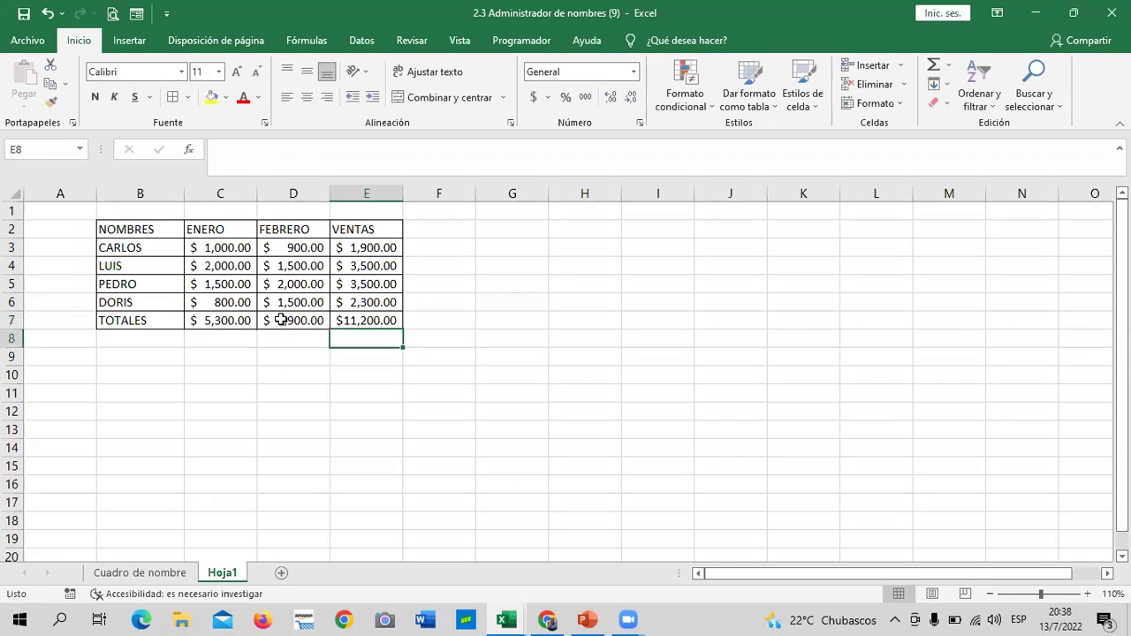
Verify the E7 grand total and the CARLOS, LUIS and DORIS formulas.
left_click(381, 320)
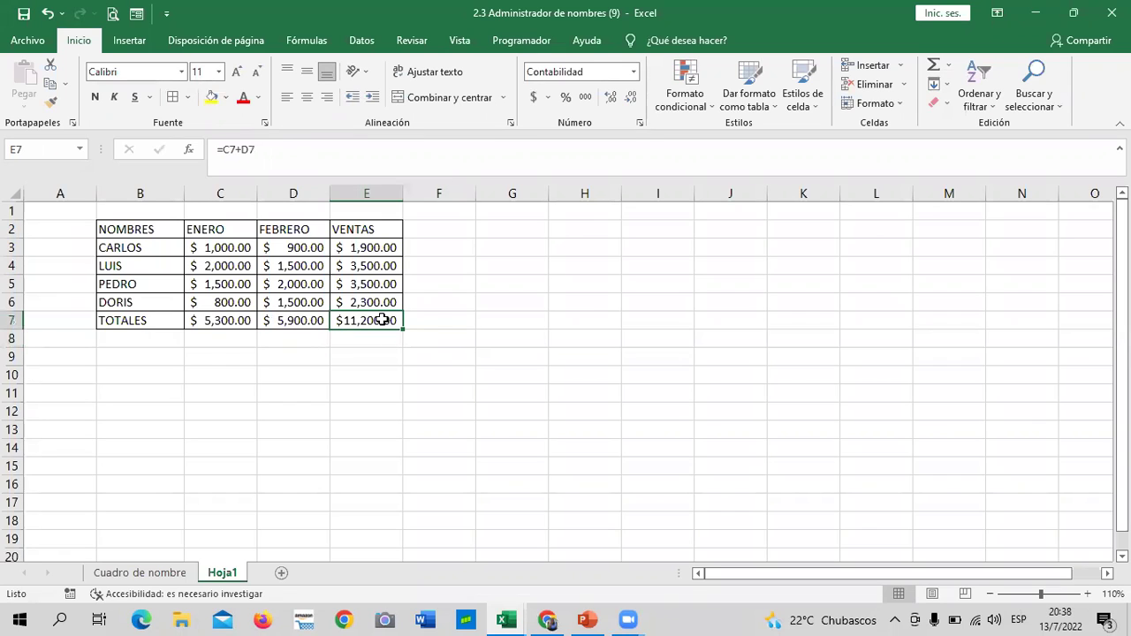
left_click(375, 249)
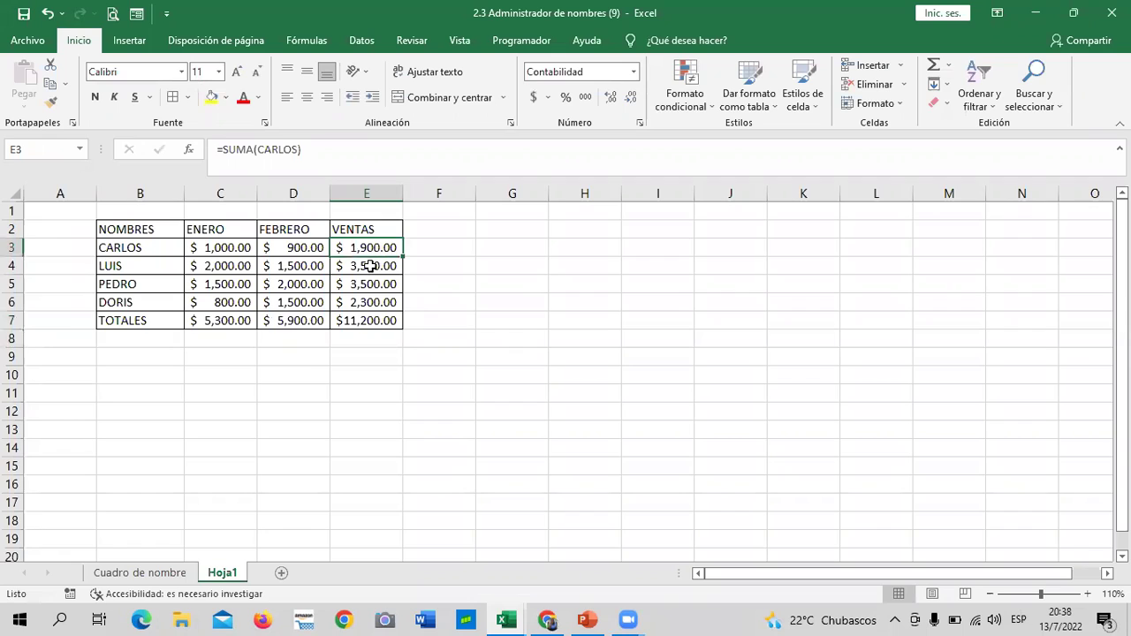
left_click(370, 266)
left_click(359, 302)
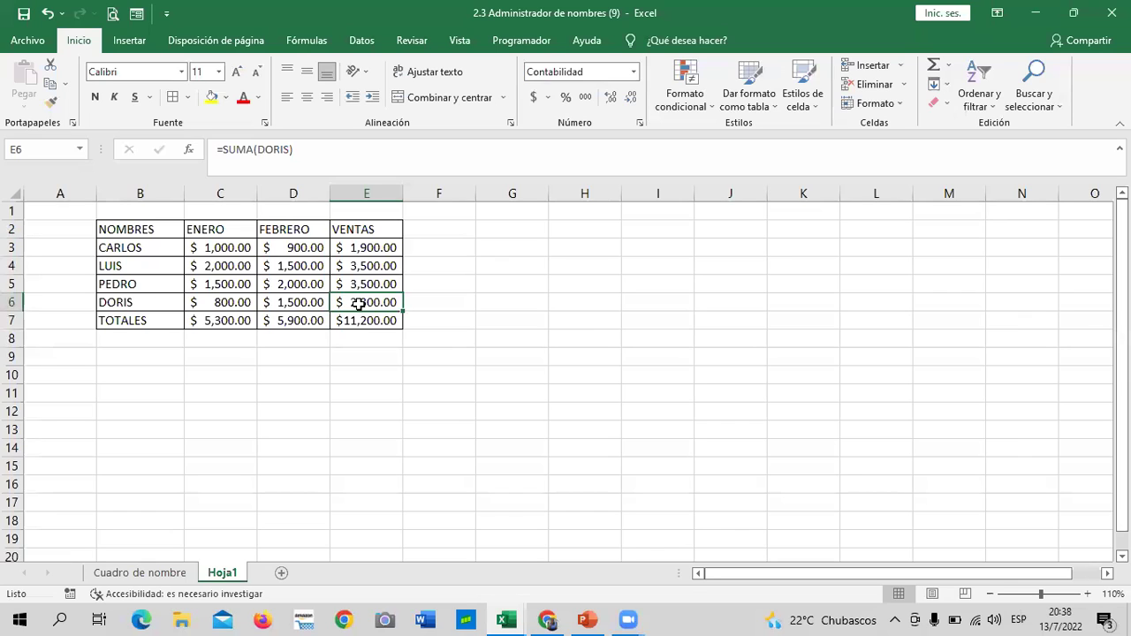
Copy E3:E6 and paste it into G3 as plain values, confirming G3 has no formula.
left_click(488, 335)
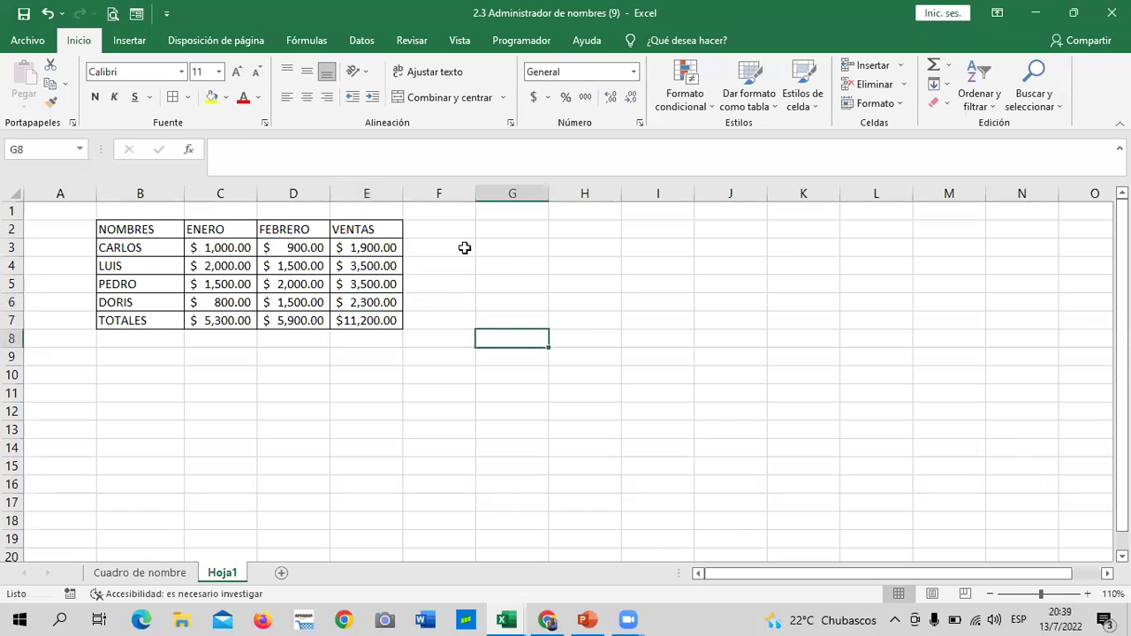
left_click_drag(386, 247, 375, 302)
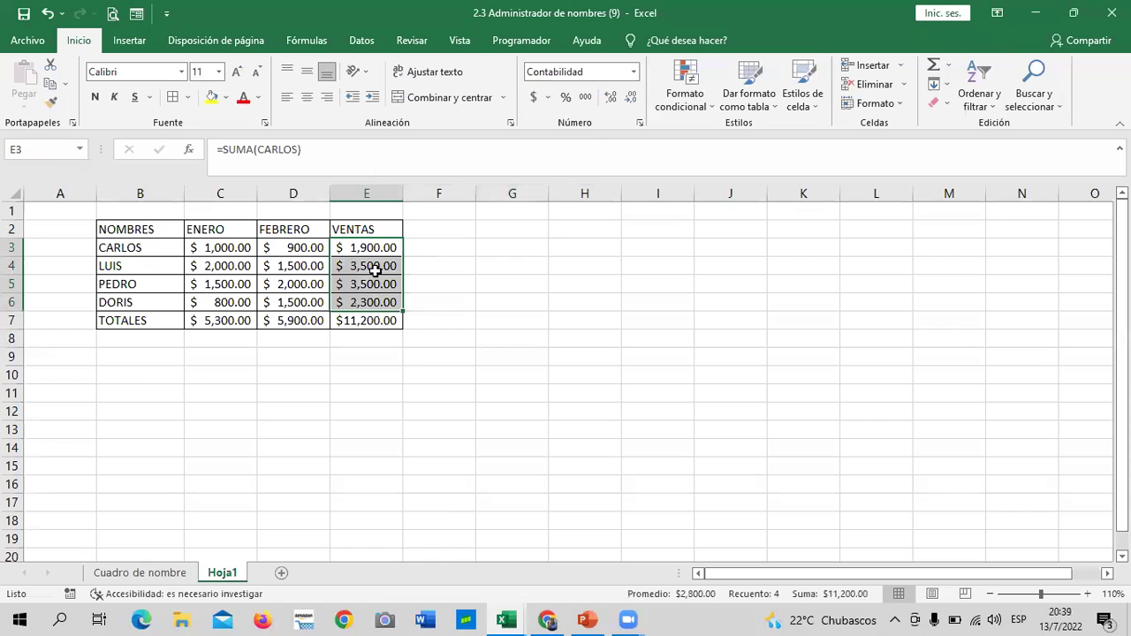
right_click(370, 265)
left_click(437, 257)
left_click(506, 248)
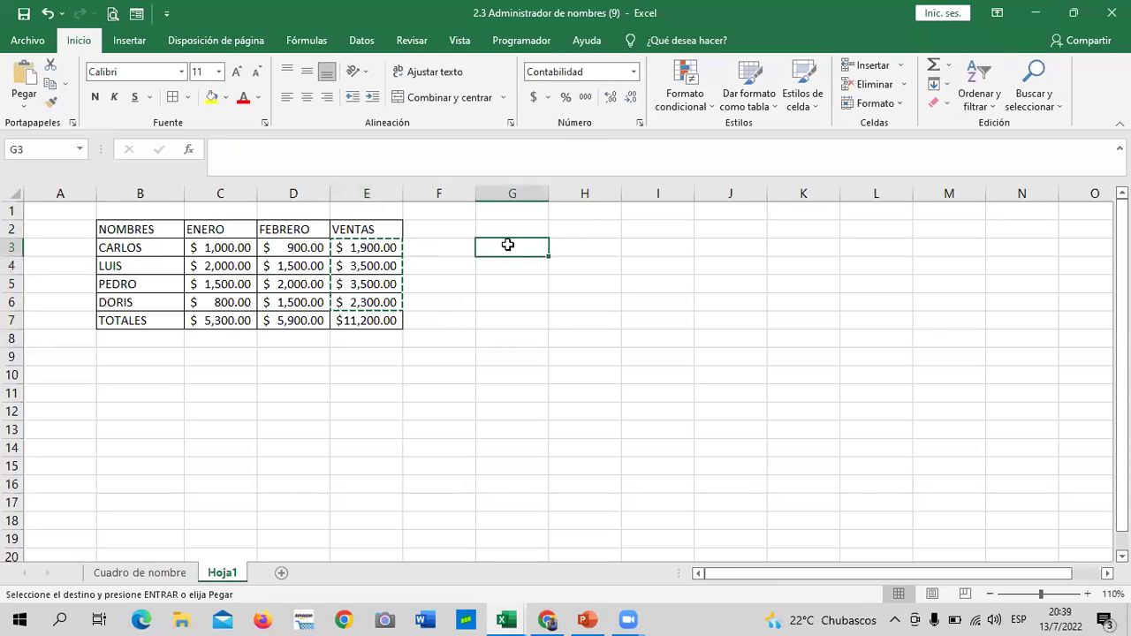
right_click(493, 243)
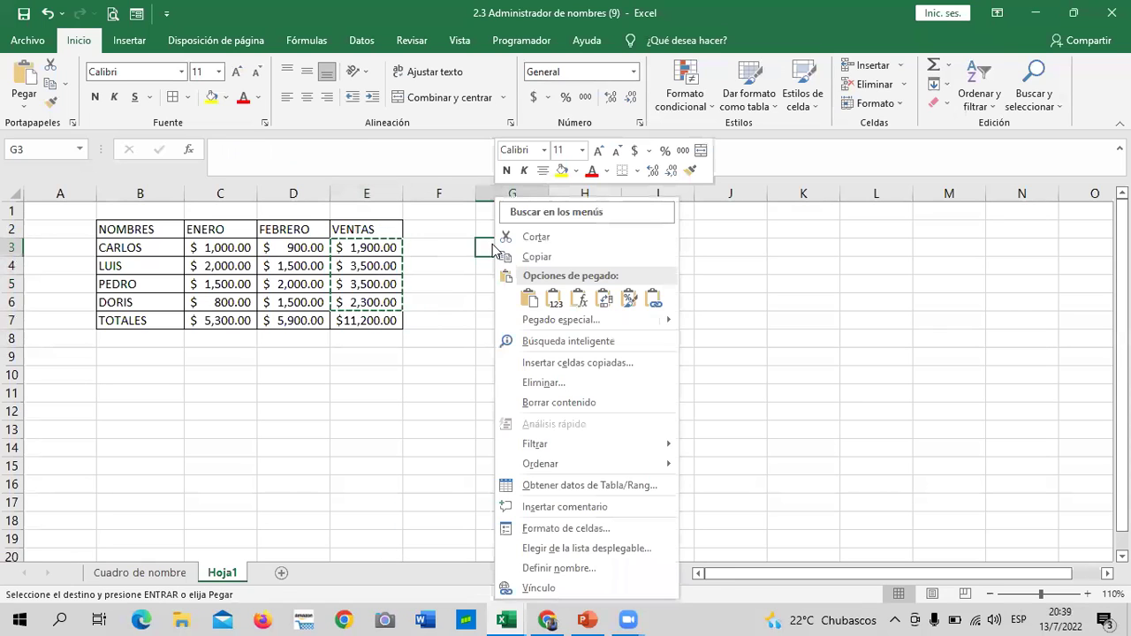
left_click(554, 300)
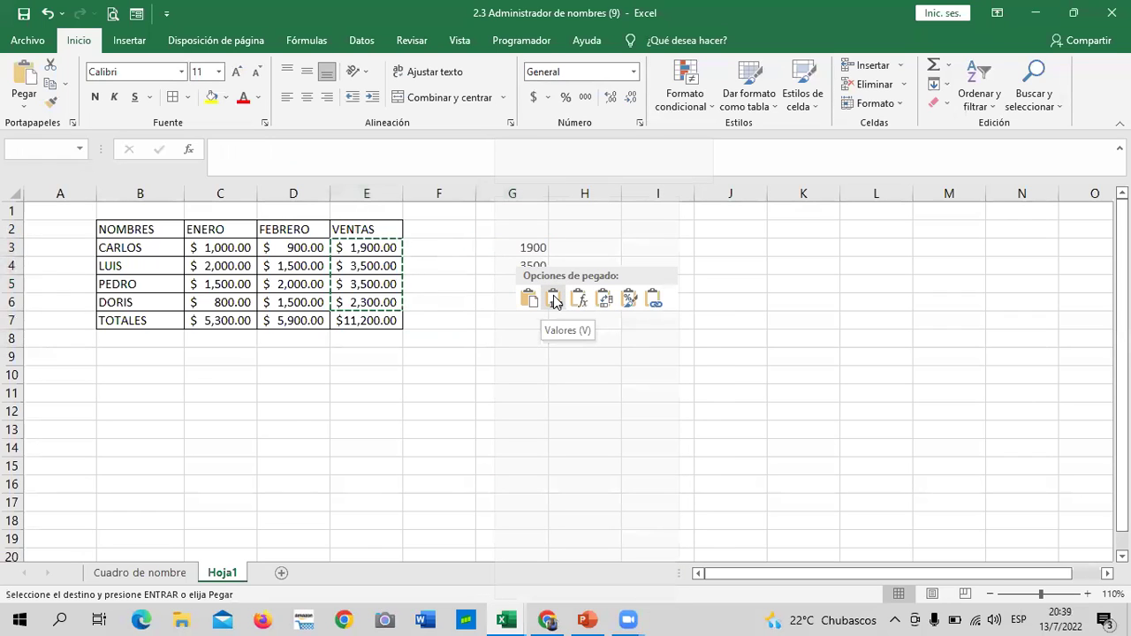
left_click(588, 337)
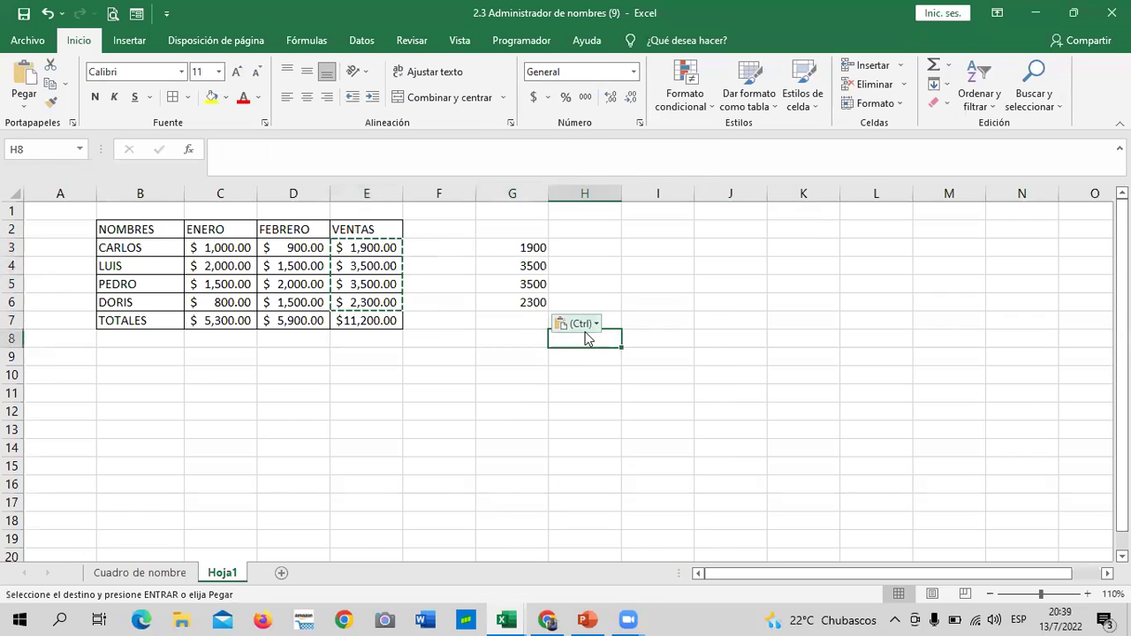
key("Escape")
left_click(623, 299)
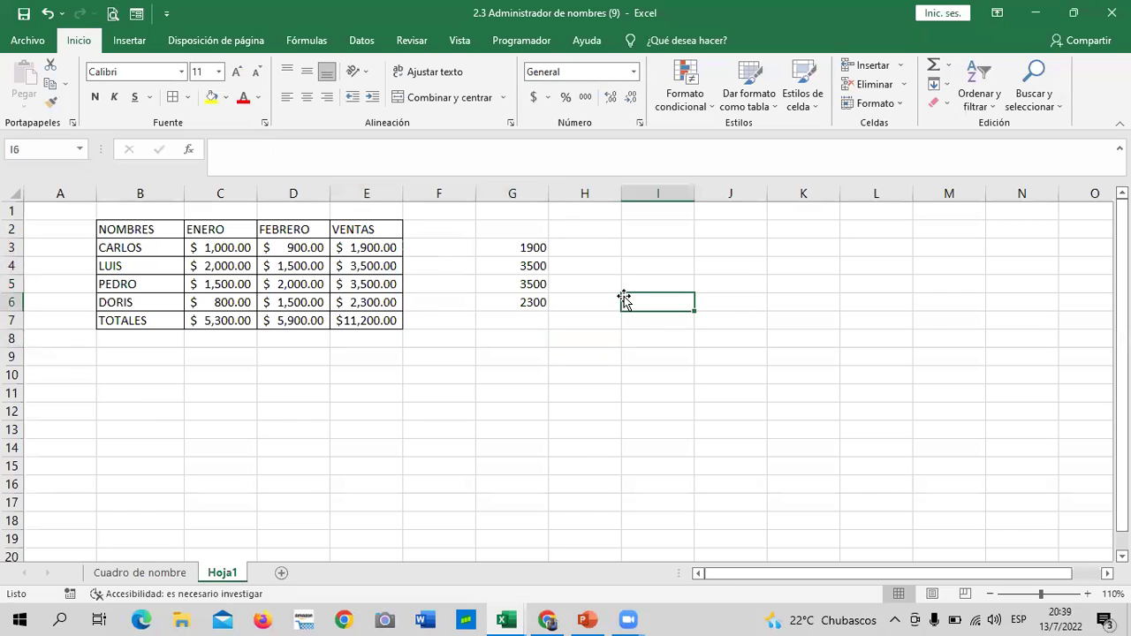
left_click(364, 246)
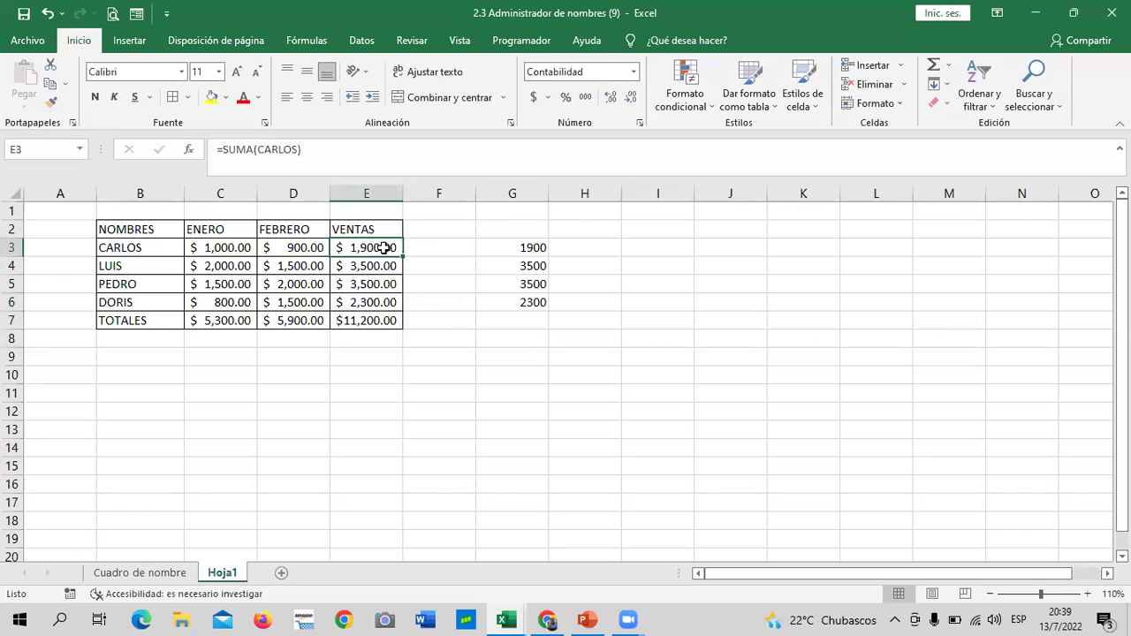
left_click(505, 247)
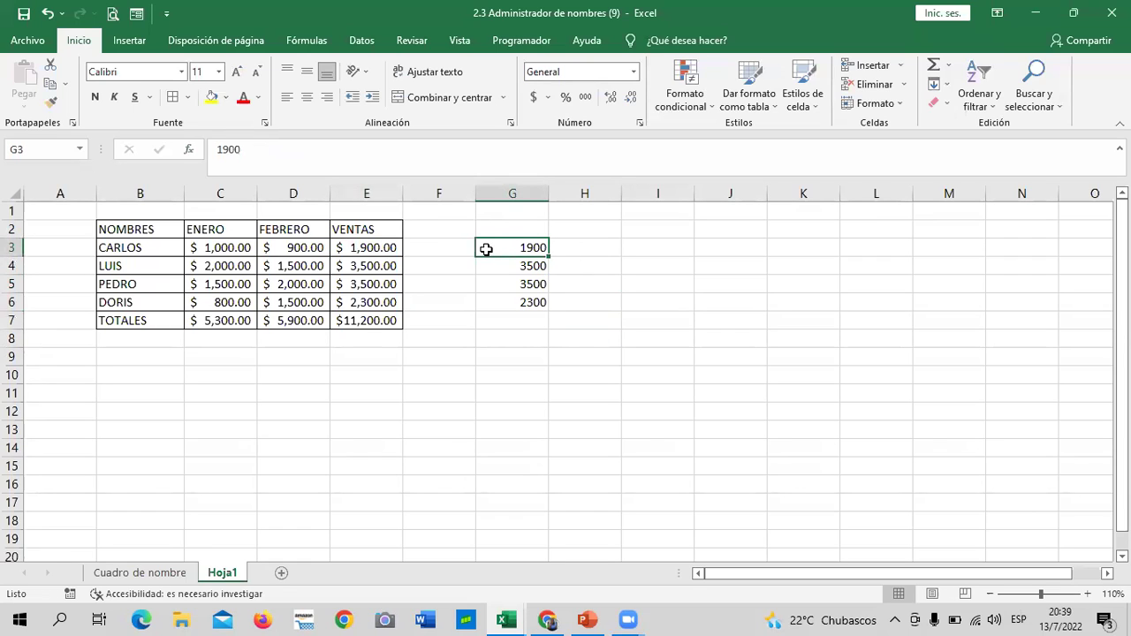
Give G3:G6 the accounting format and AutoSum them into G7 for $11,200.00.
left_click_drag(517, 252, 517, 297)
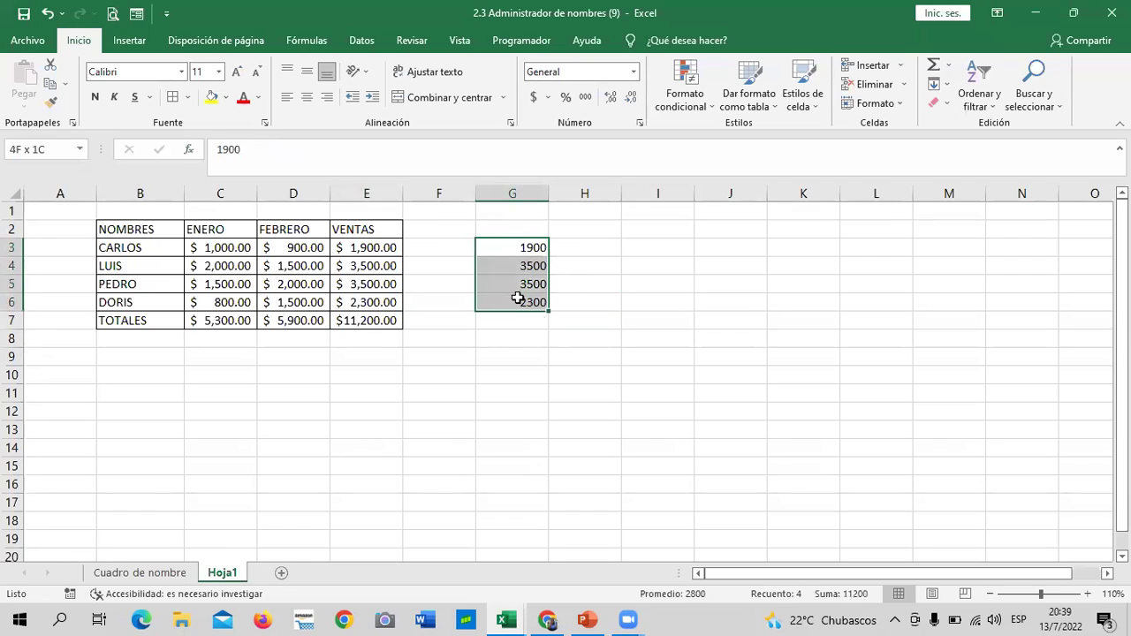
left_click(533, 97)
left_click(623, 320)
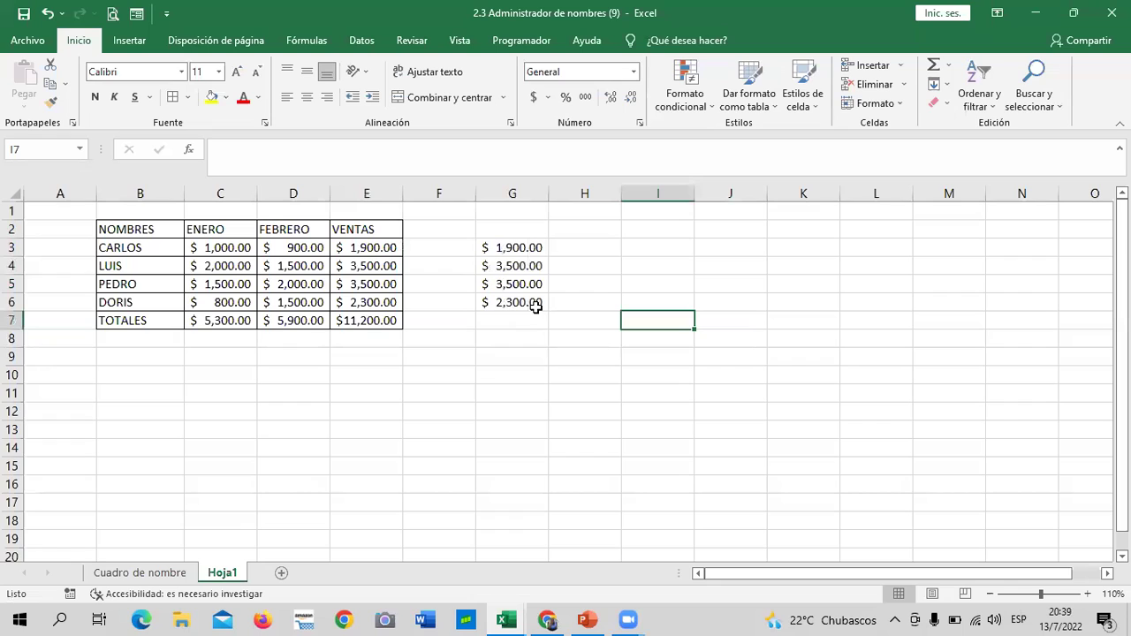
left_click_drag(523, 247, 523, 320)
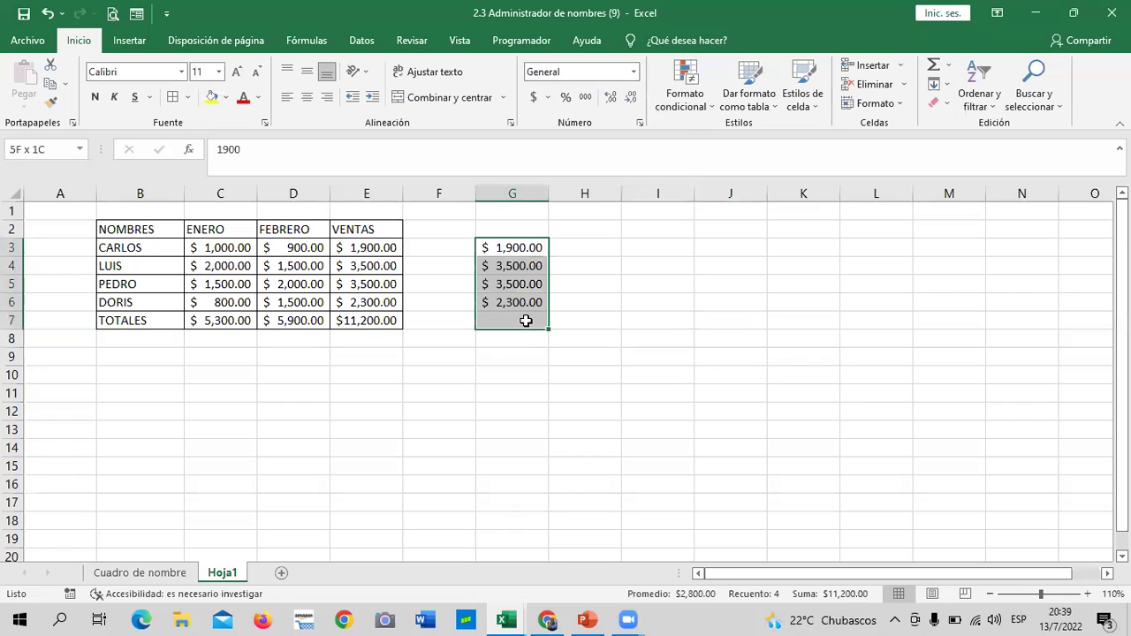
left_click(934, 65)
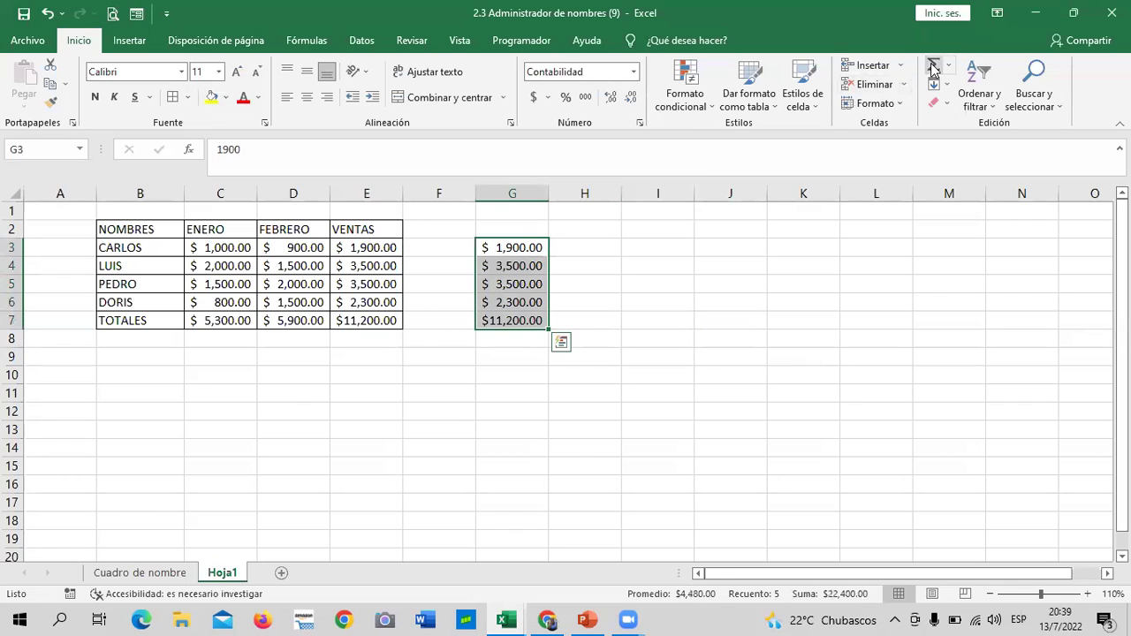
left_click(585, 411)
Compare the E7 and G7 total formulas and inspect the stored values in G3 and G5.
left_click(369, 325)
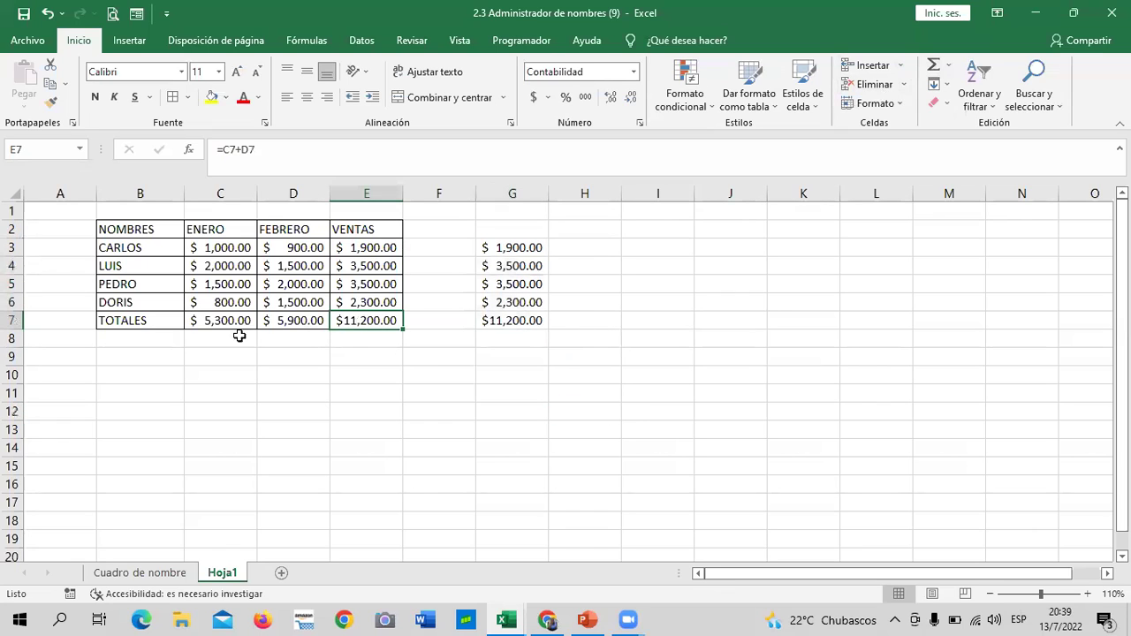
left_click(486, 339)
left_click(502, 322)
left_click(531, 251)
left_click(515, 279)
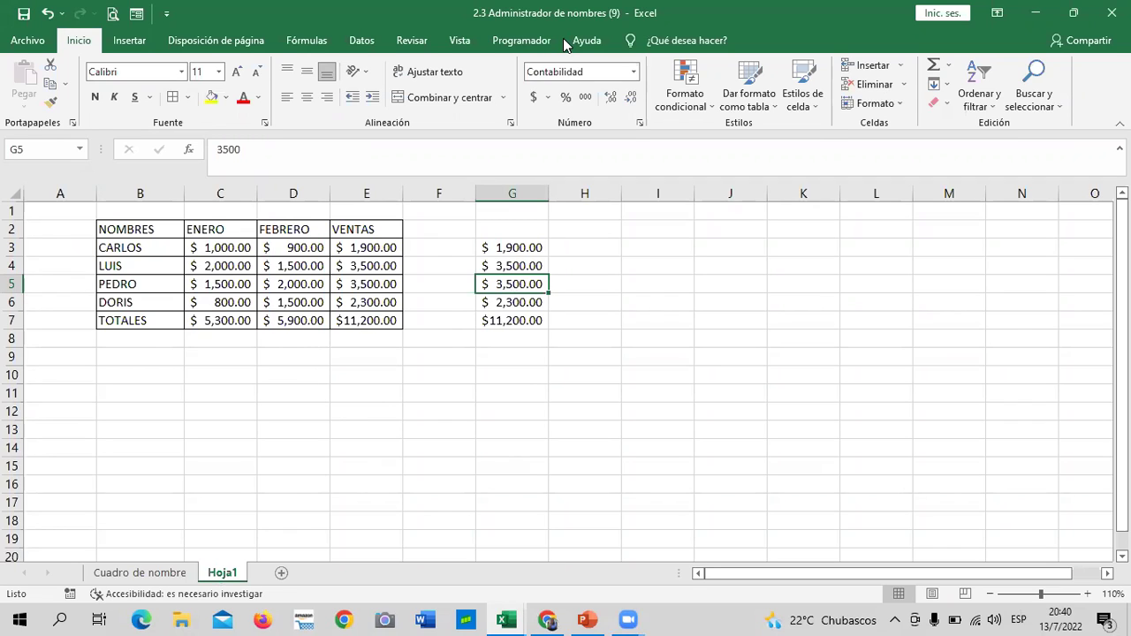
In the Chrome course, open lesson 2.6 Objetivo de la lección.
left_click(548, 619)
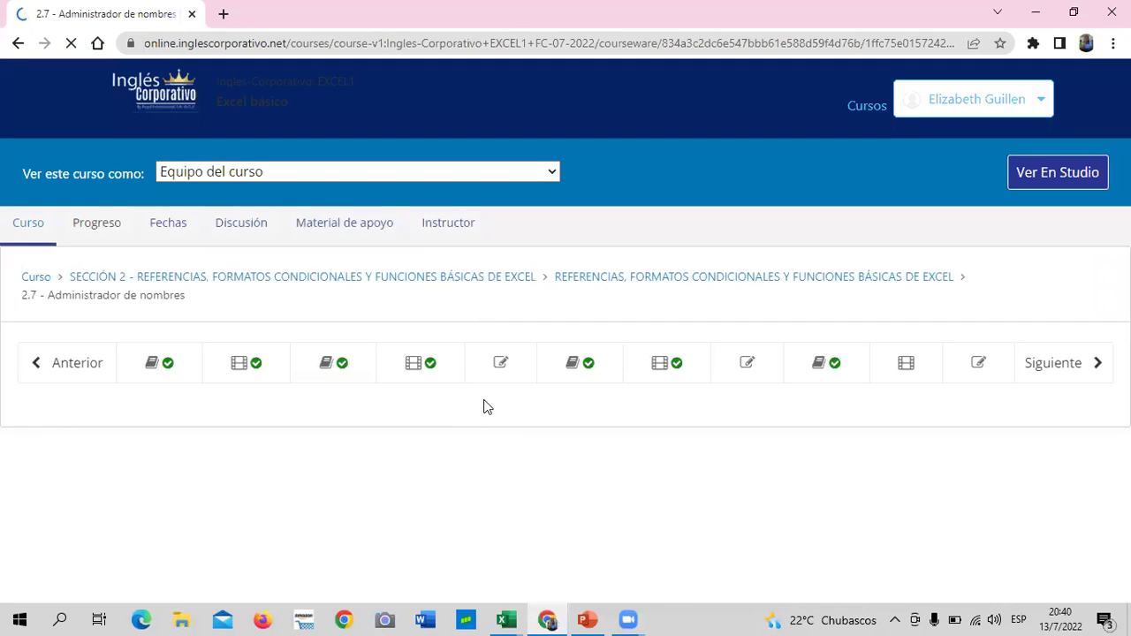
left_click(599, 366)
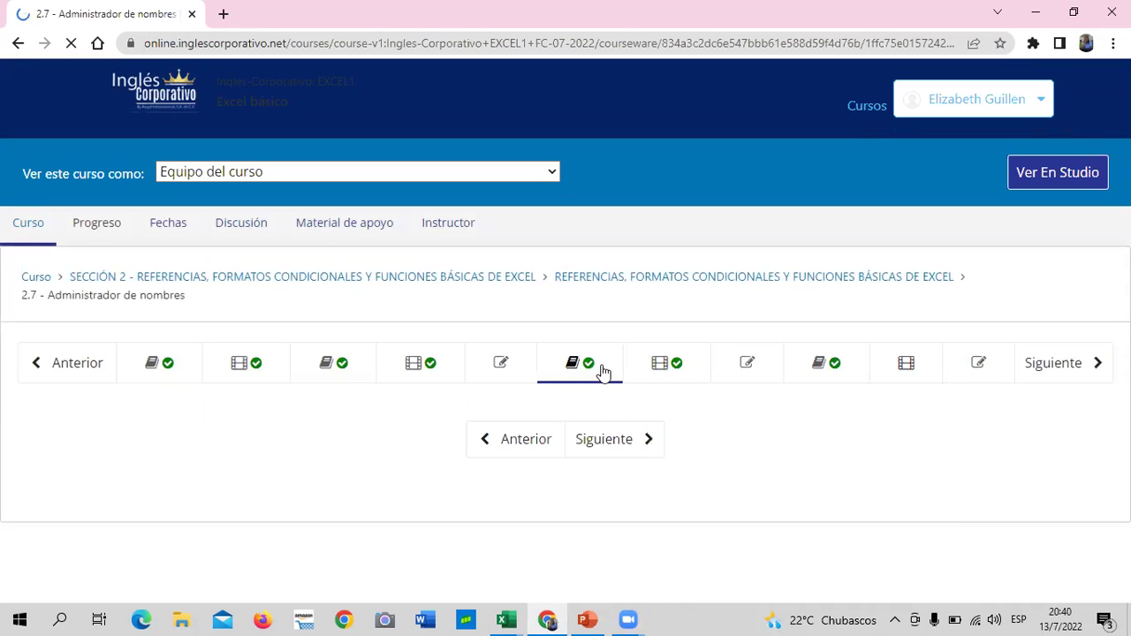
scroll(603, 371, "down", 2)
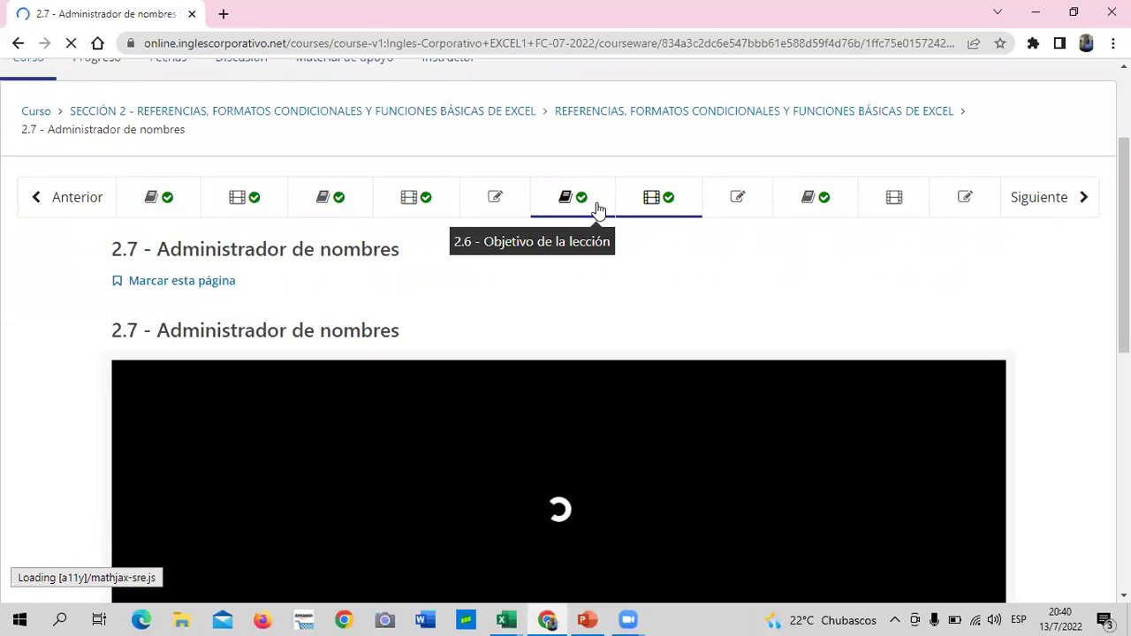
left_click(599, 209)
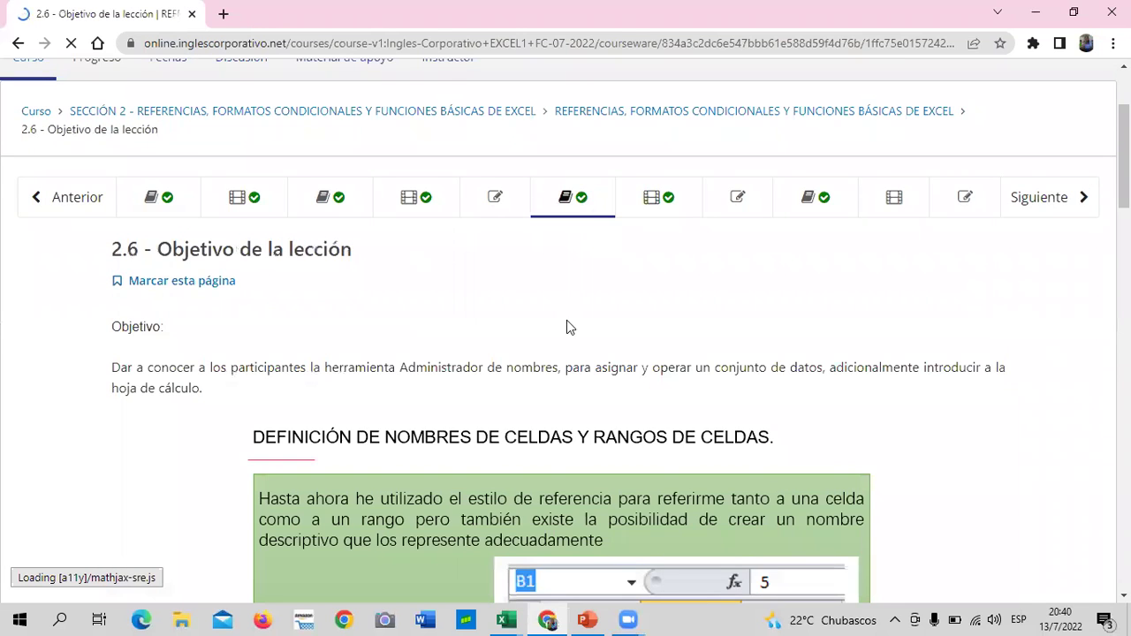
Read down to 'Creación de una constante', then return to the 2.3 Administrador de nombres workbook.
scroll(568, 322, "down", 4)
scroll(570, 323, "down", 2)
scroll(572, 331, "down", 3)
scroll(572, 331, "down", 2)
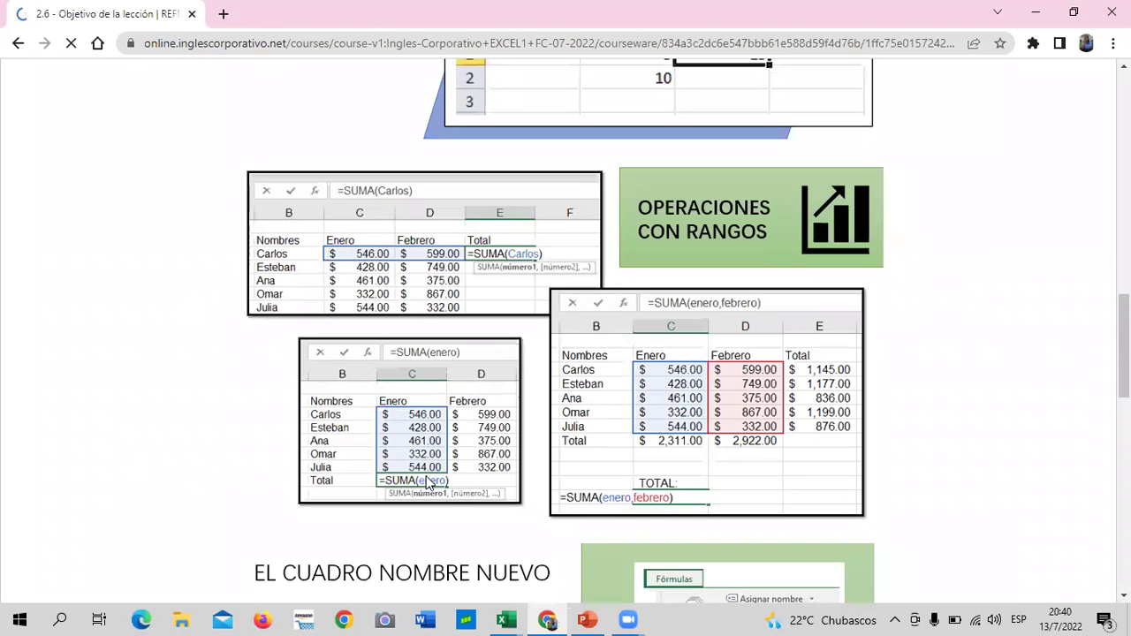
scroll(446, 466, "down", 1)
scroll(447, 467, "down", 2)
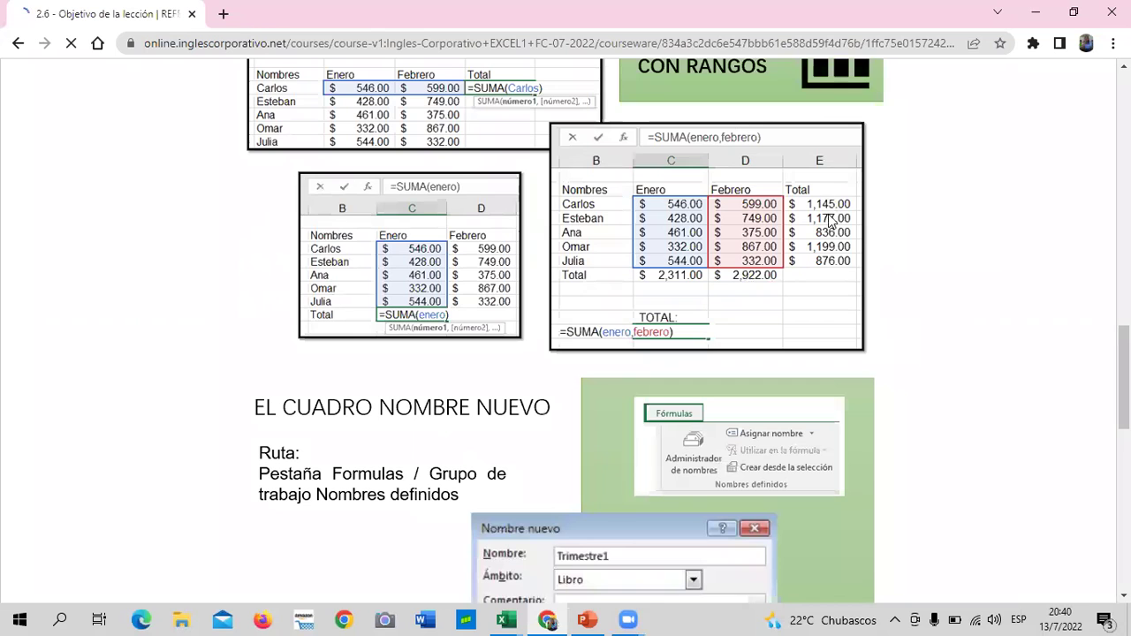
scroll(801, 259, "down", 3)
scroll(182, 291, "down", 3)
scroll(518, 361, "down", 1)
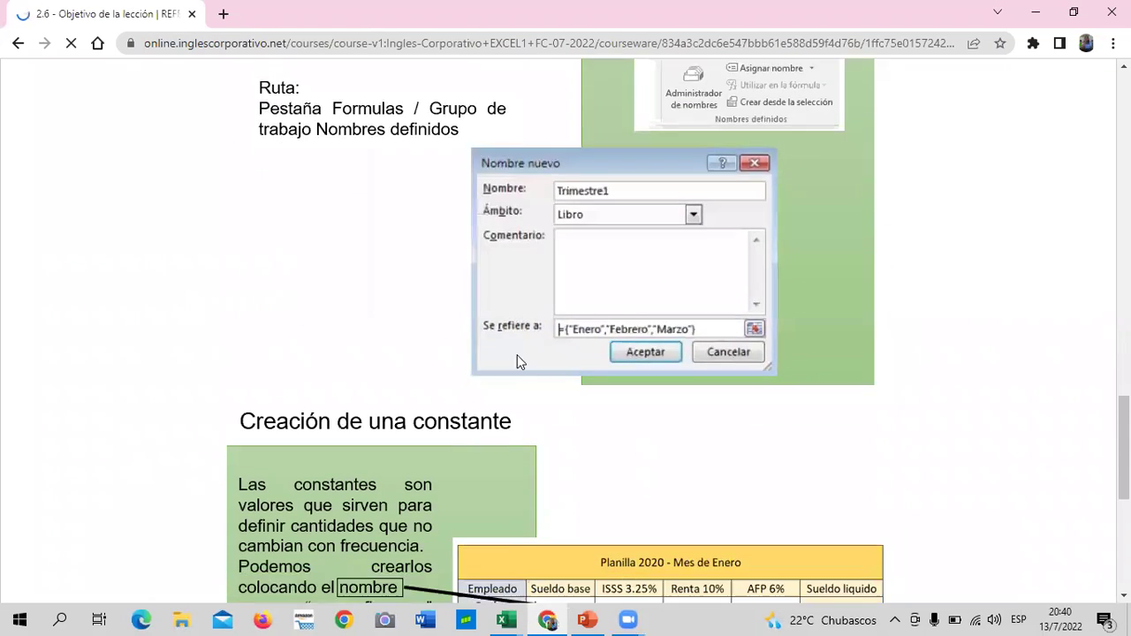
scroll(518, 361, "down", 5)
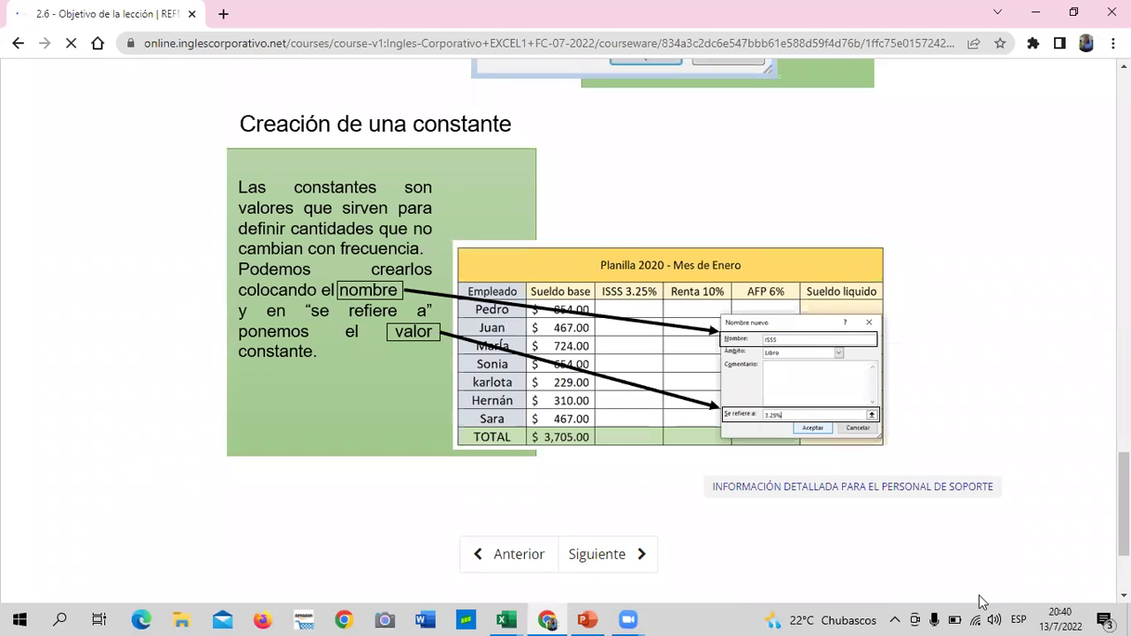
mouse_move(506, 618)
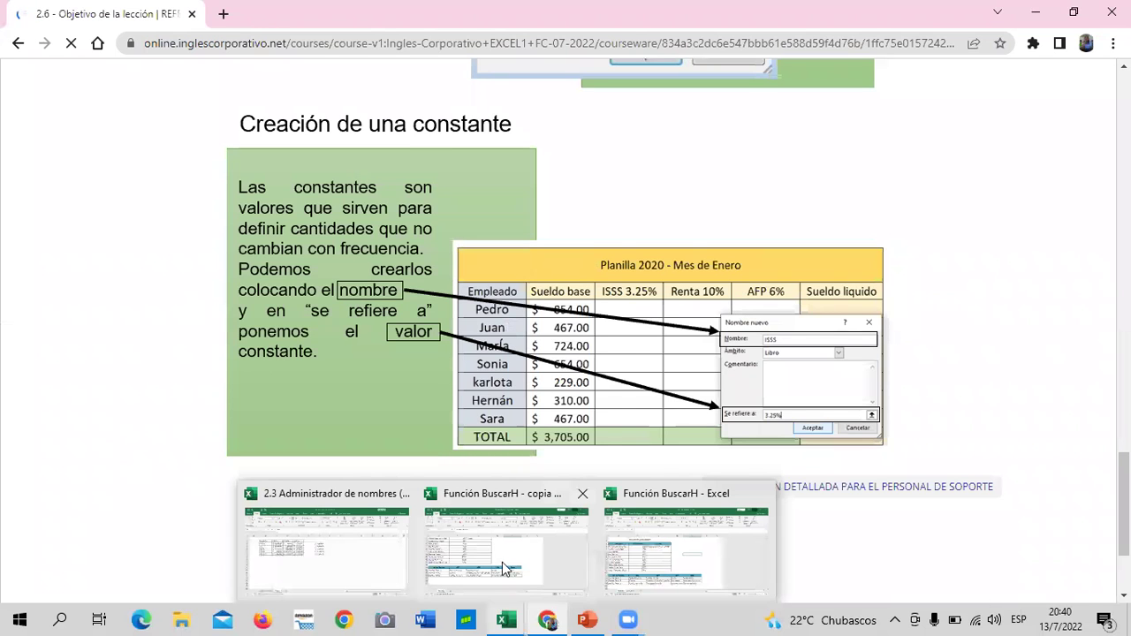
left_click(376, 555)
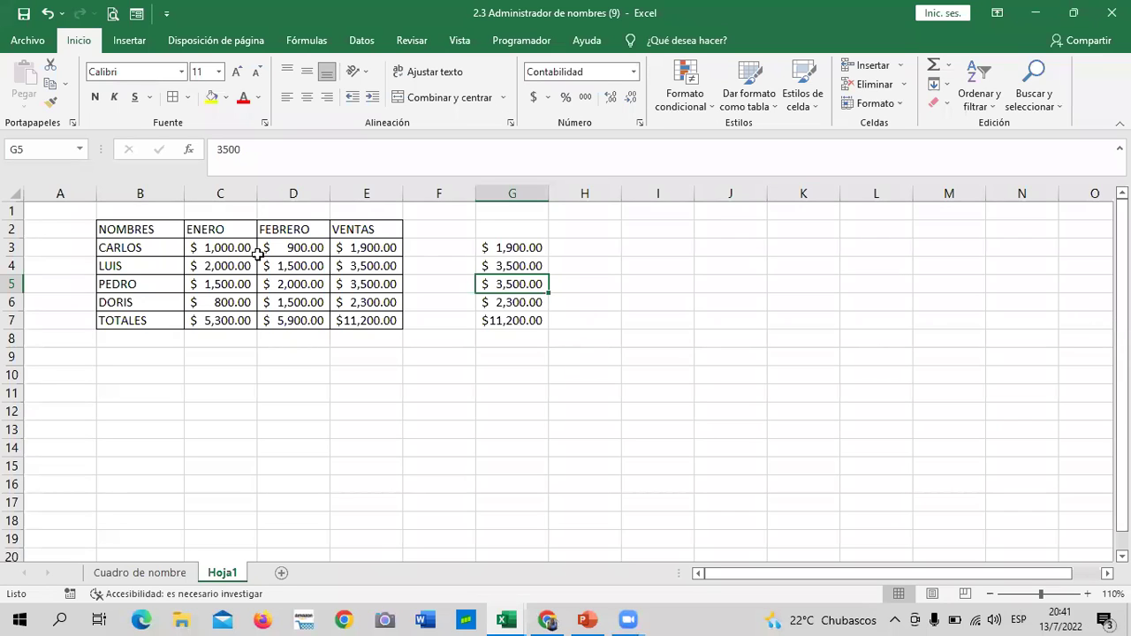
Select an empty cell below the VENTAS table on Hoja1.
left_click(300, 387)
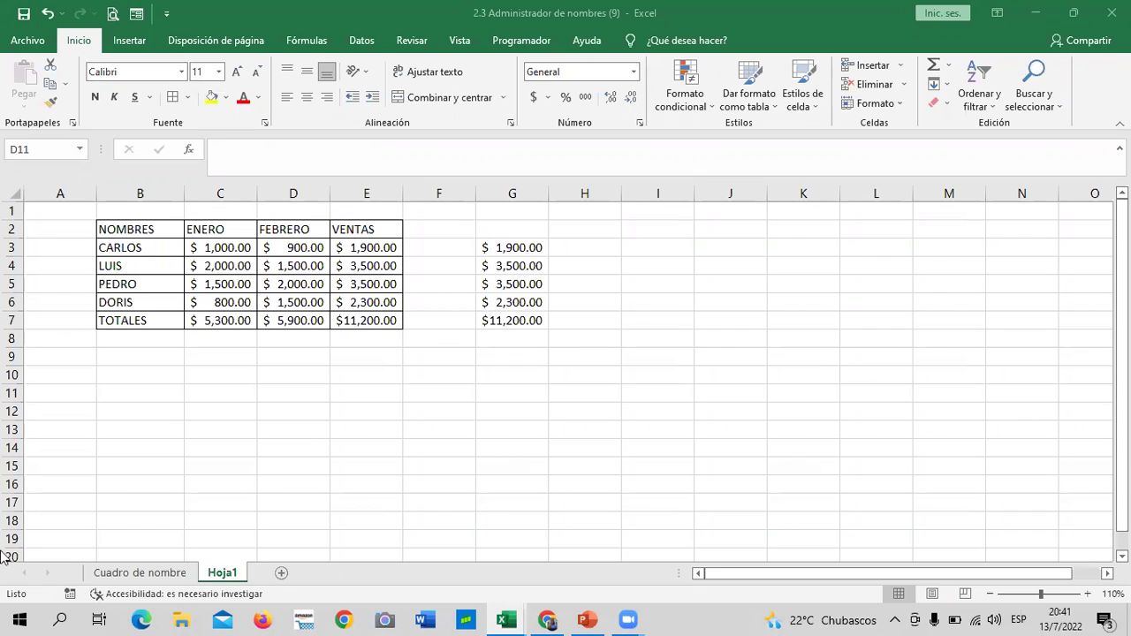
left_click(155, 575)
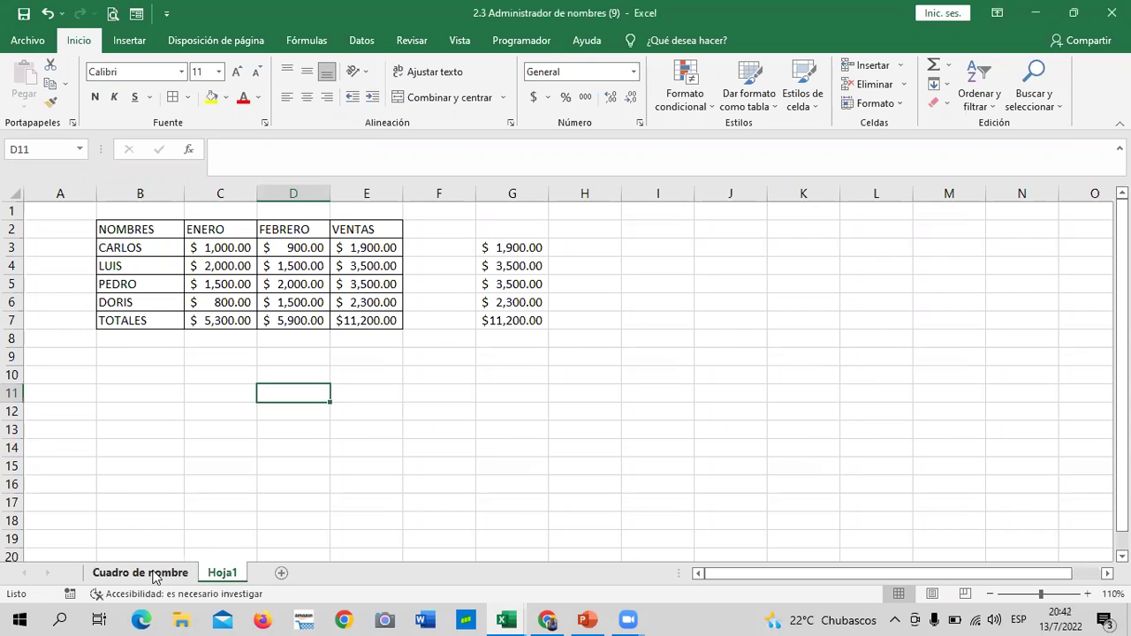
left_click(157, 575)
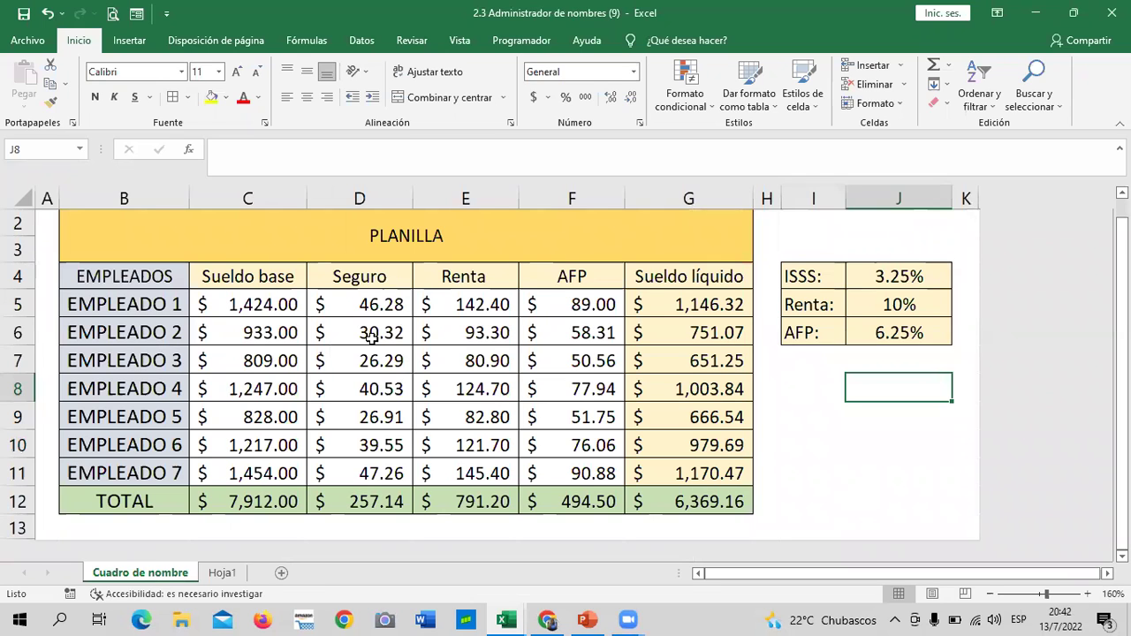
scroll(327, 376, "up", 1)
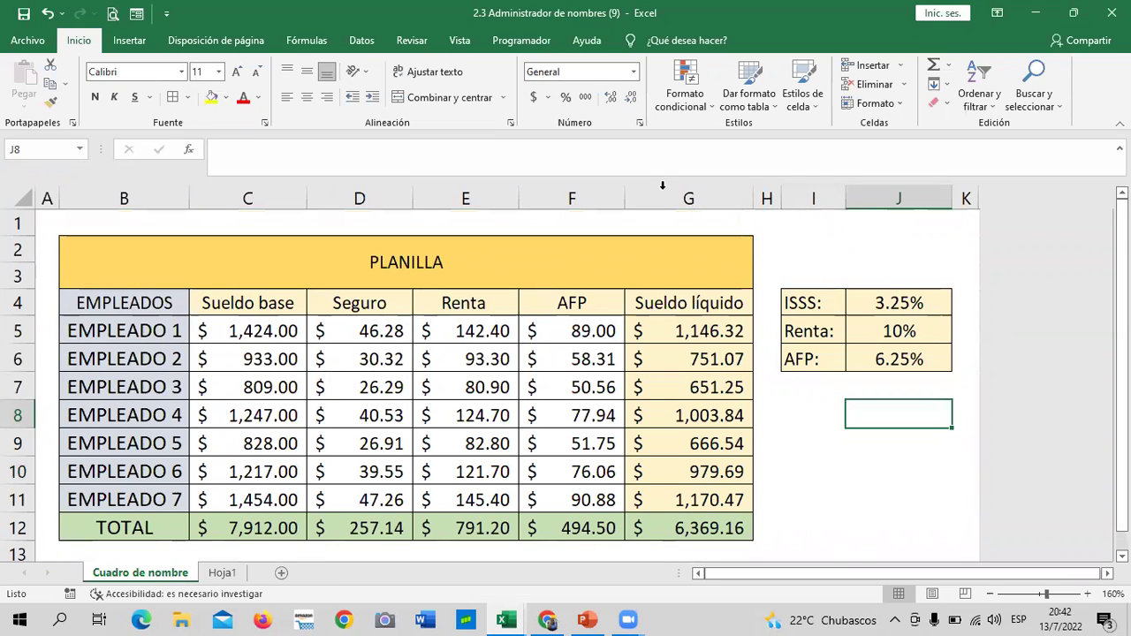
left_click(344, 331)
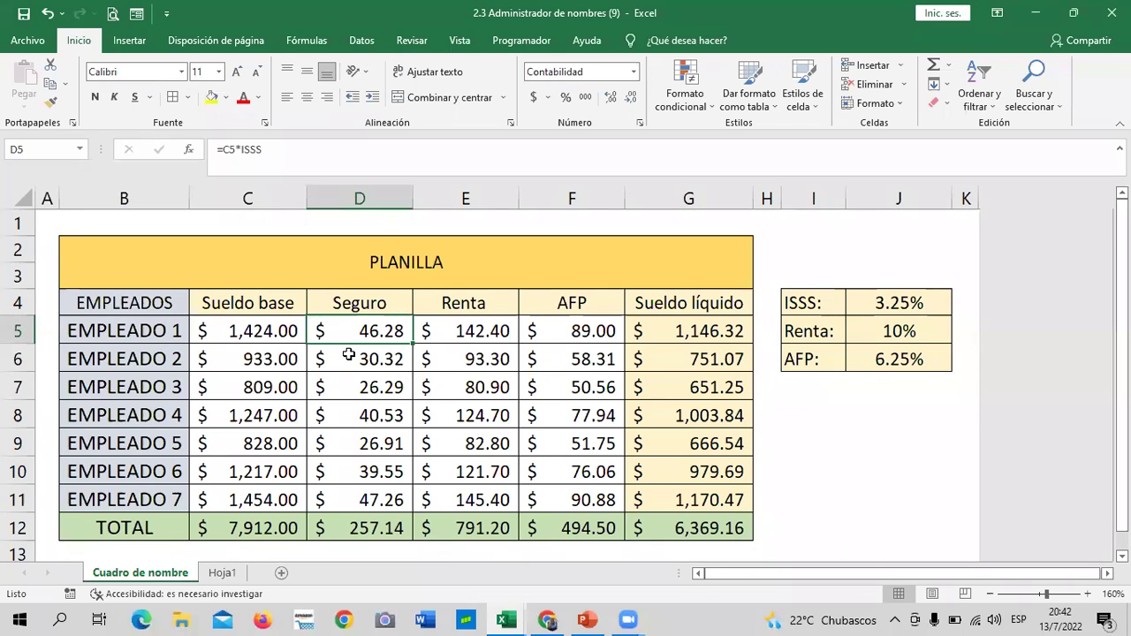
left_click(349, 354)
left_click(347, 500)
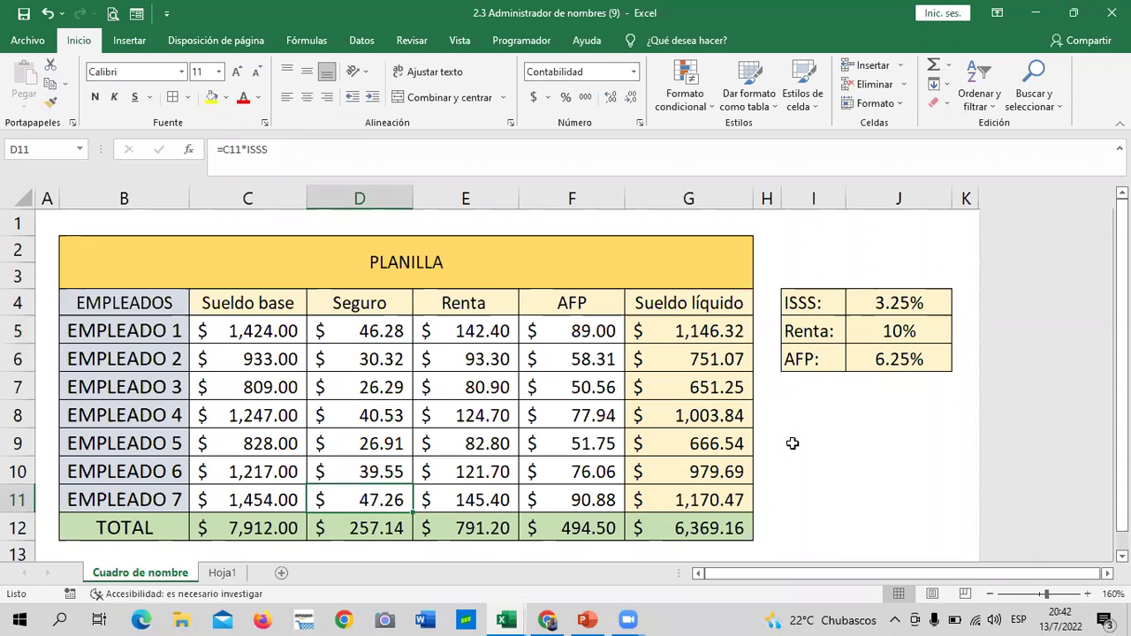
scroll(793, 444, "down", 1)
scroll(791, 444, "up", 1)
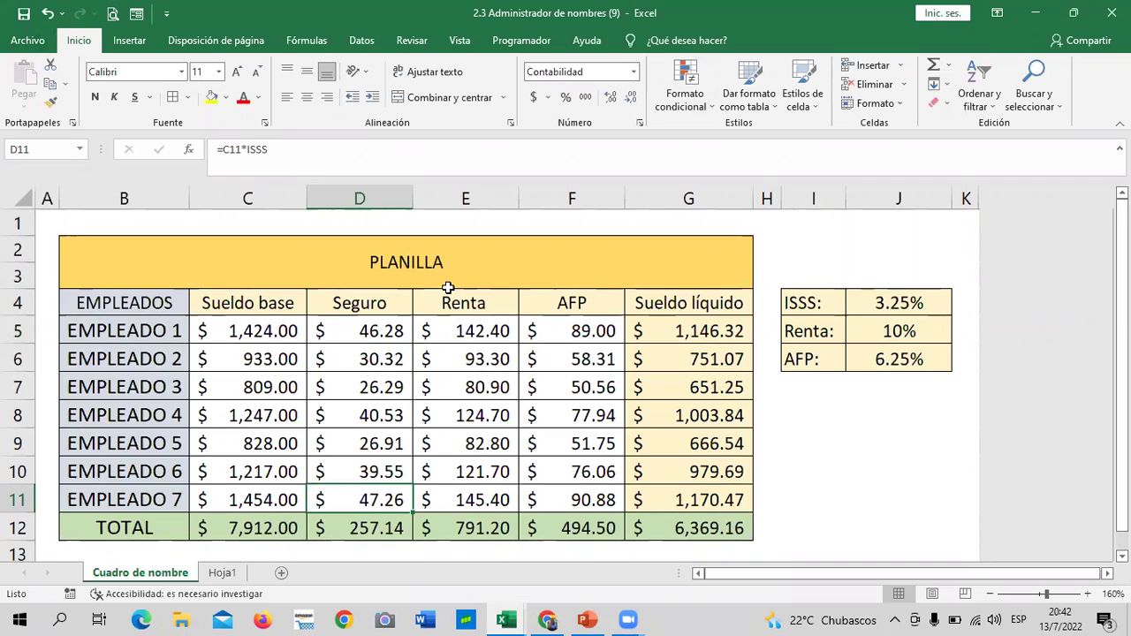
scroll(448, 287, "down", 1)
scroll(449, 283, "up", 1)
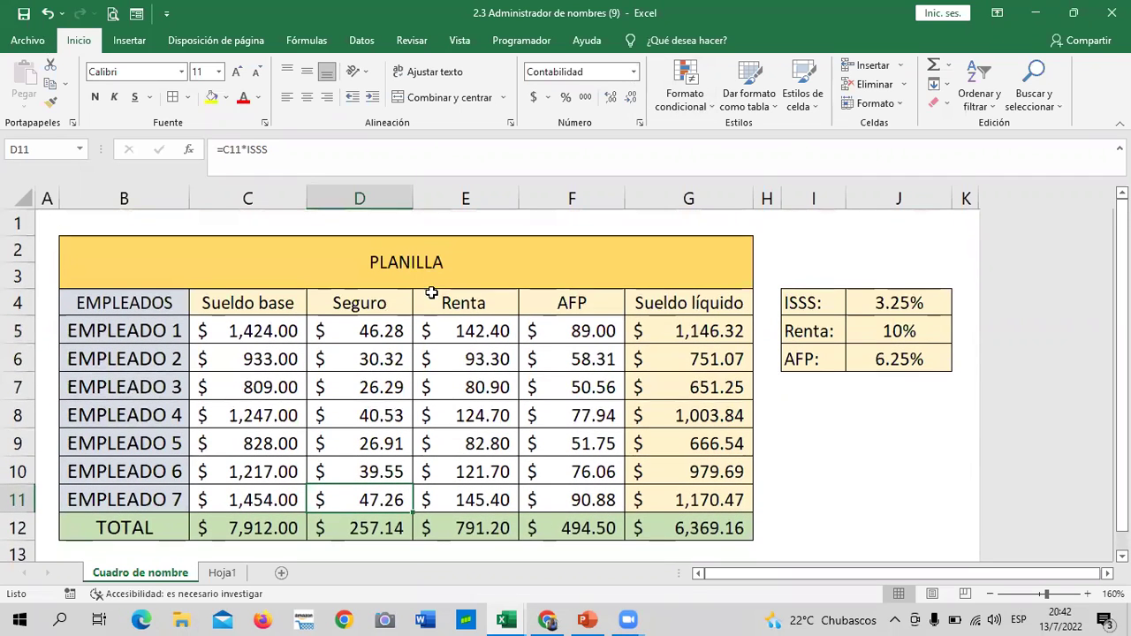
Enter 1000 as EMPLEADO 1's base salary in C5 and check the Seguro formula in D5.
left_click(249, 331)
type("1000")
key("Return")
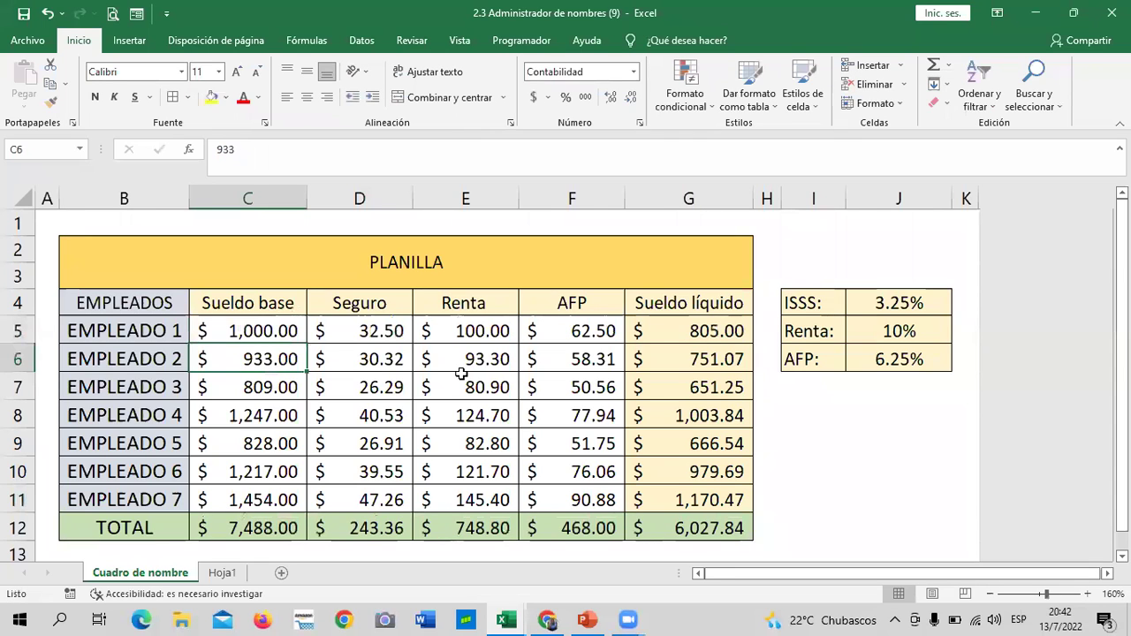
left_click(351, 330)
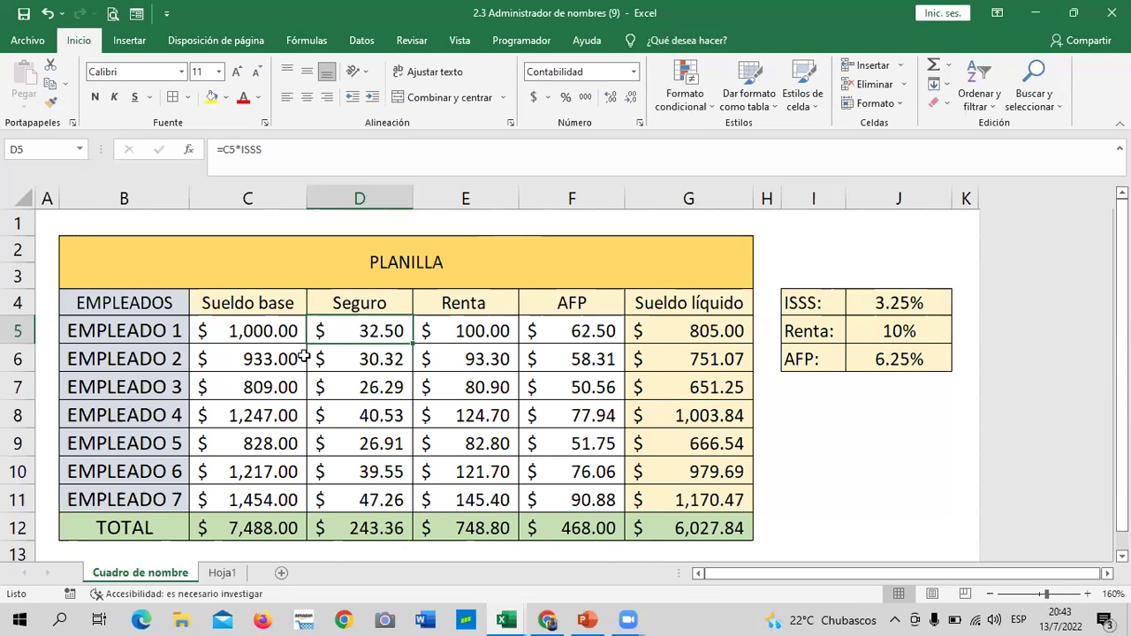
Change EMPLEADO 1's base salary in C5 to 1,500 and check EMPLEADO 2's Seguro formula.
left_click(236, 327)
type("1,500")
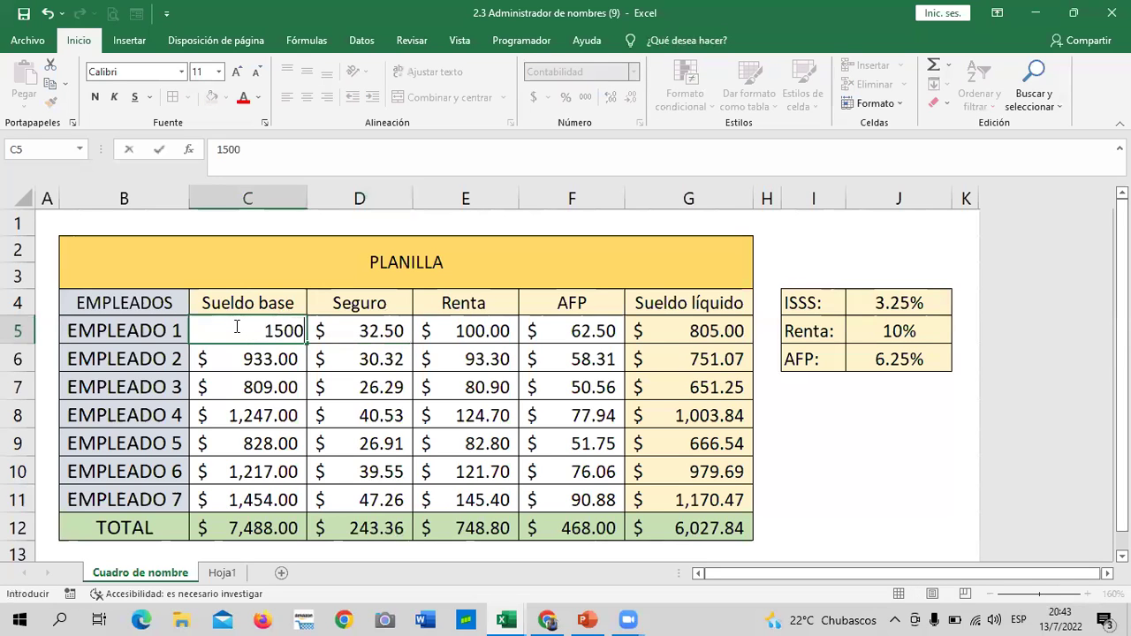
key("Return")
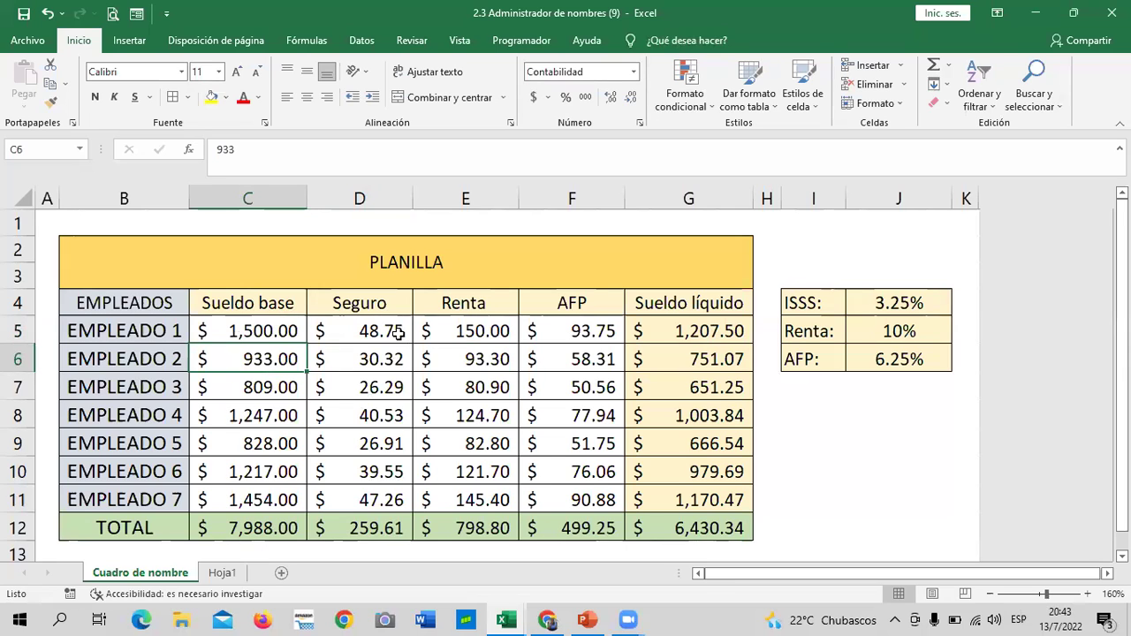
left_click(405, 366)
Clear the Seguro amounts in D5:D11.
left_click_drag(370, 329, 376, 500)
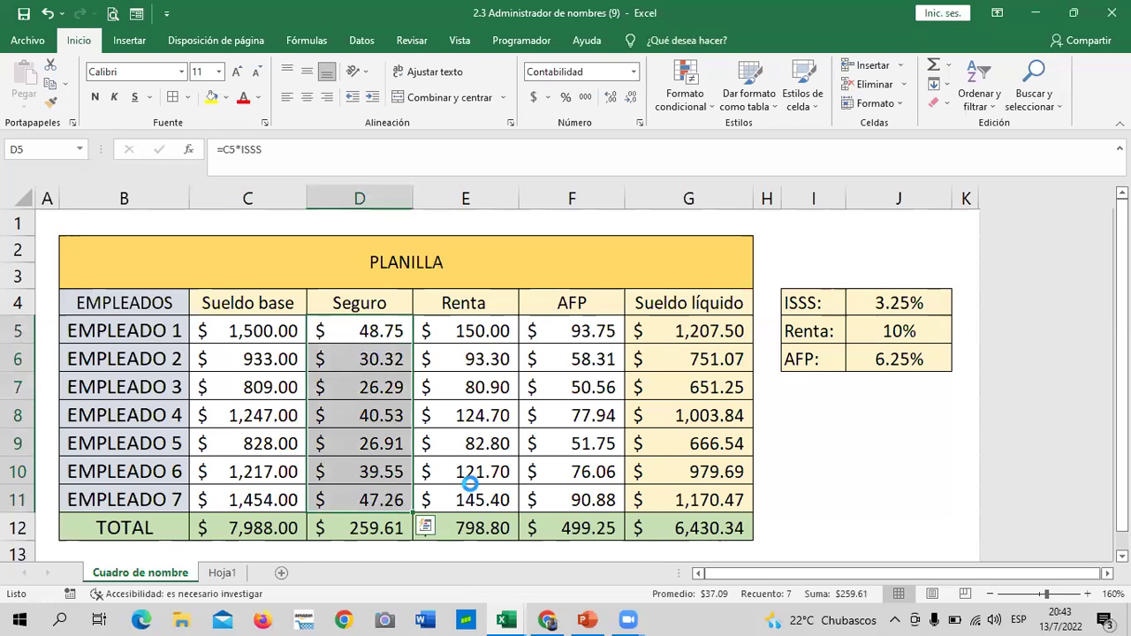
key("Delete")
left_click(874, 448)
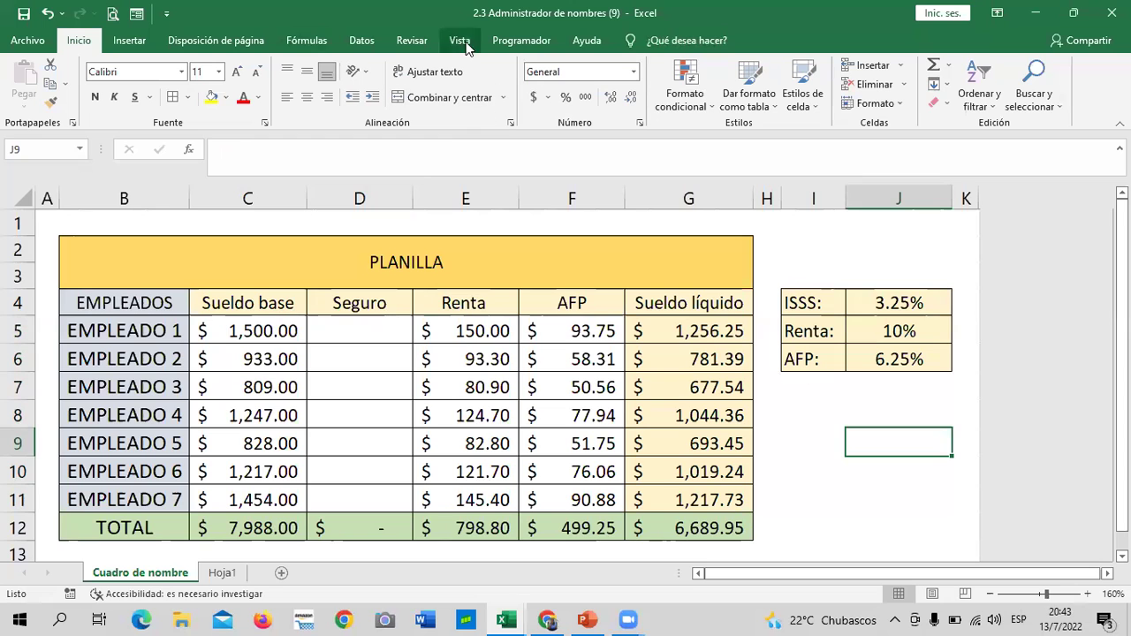
Delete the ISSS defined name in Name Manager and confirm.
left_click(321, 44)
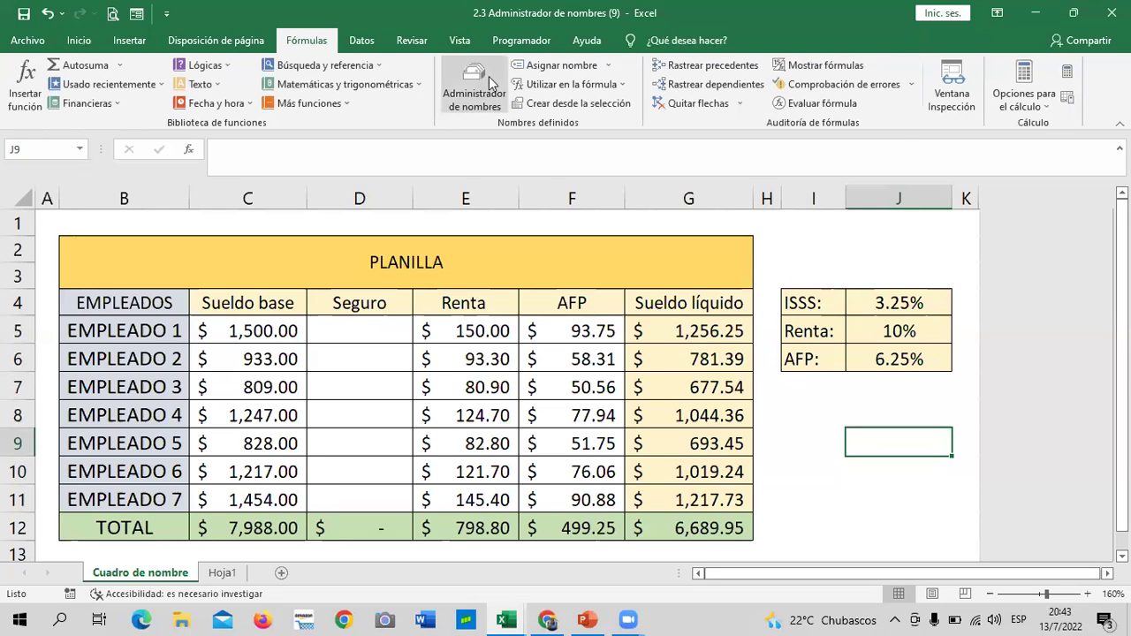
left_click(489, 78)
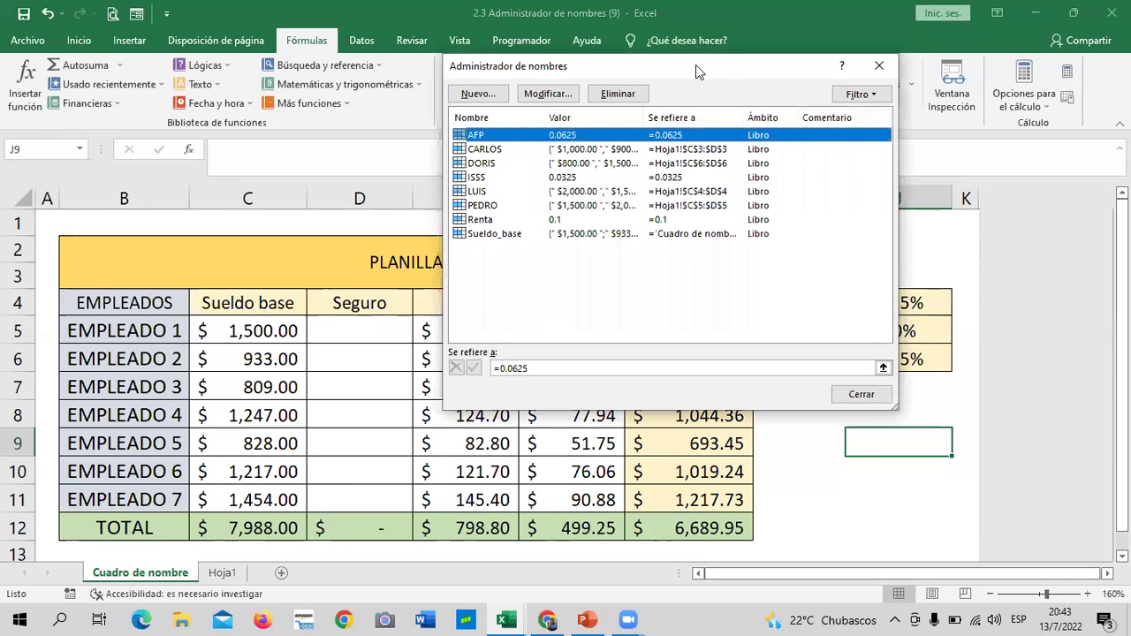
left_click_drag(696, 65, 653, 64)
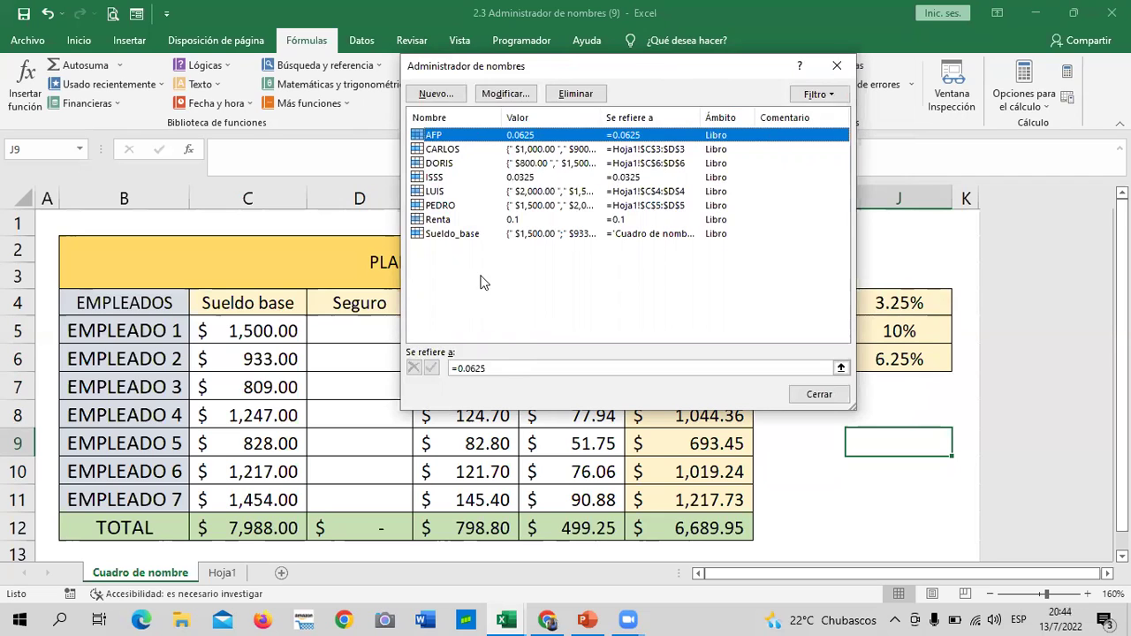
left_click(438, 178)
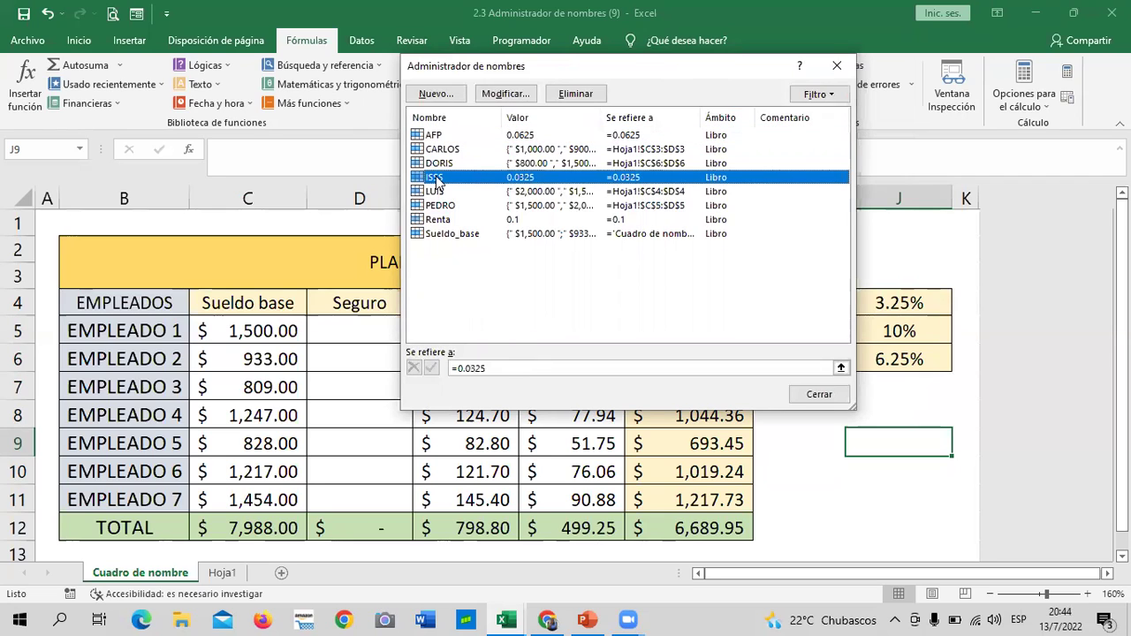
left_click(575, 93)
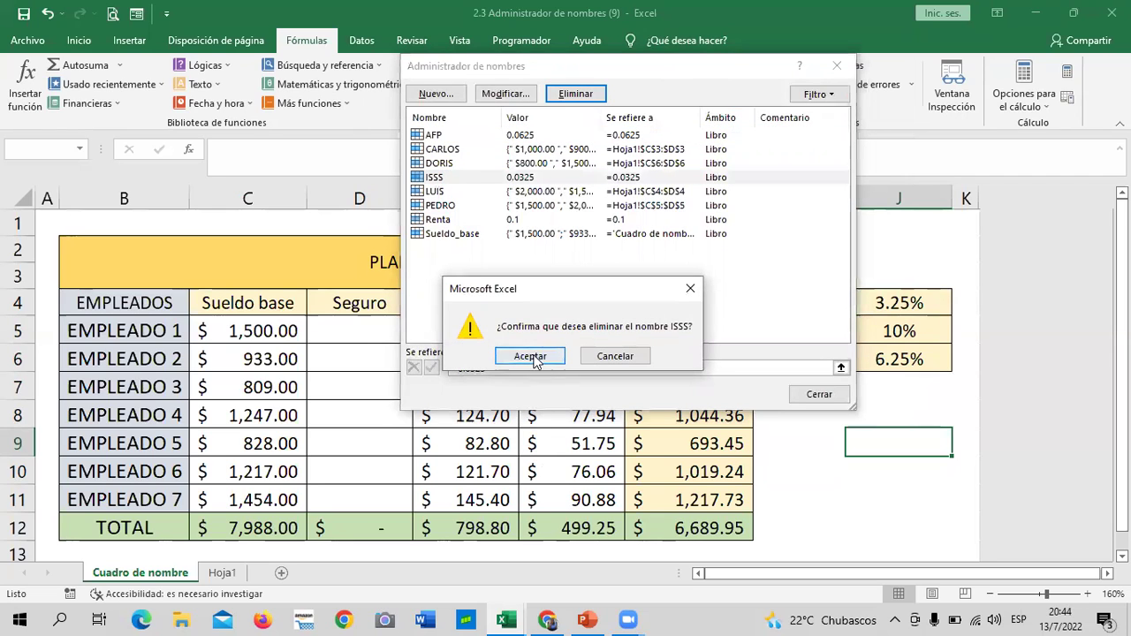
left_click(531, 356)
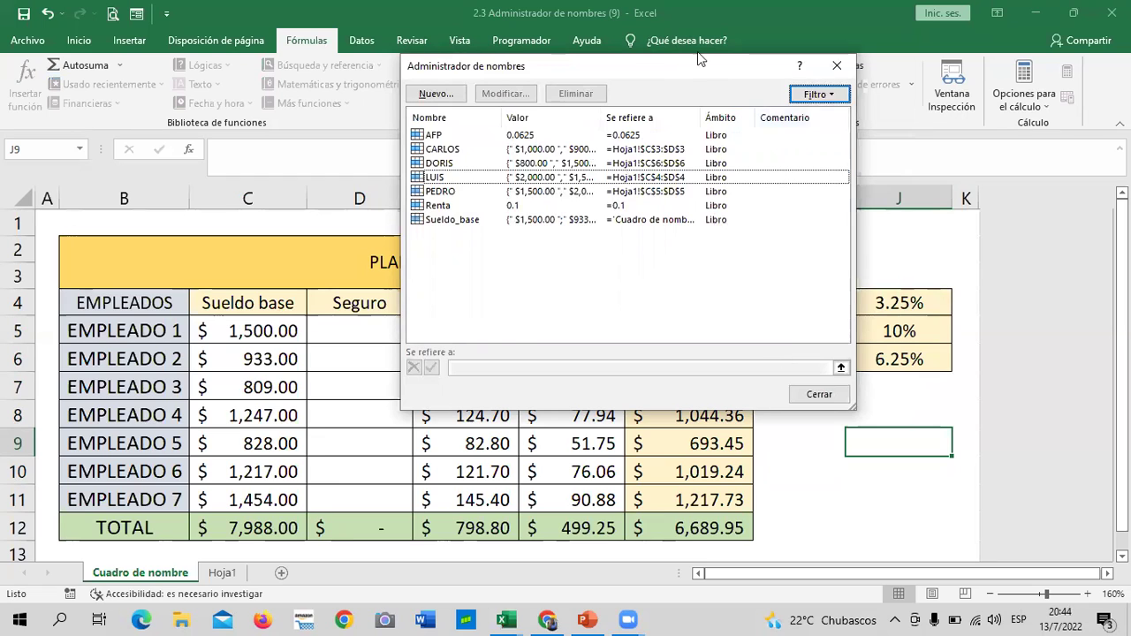
Start a new name ISSS and erase its default $J$9 reference.
left_click(435, 94)
left_click_drag(638, 150, 672, 135)
type("SSS")
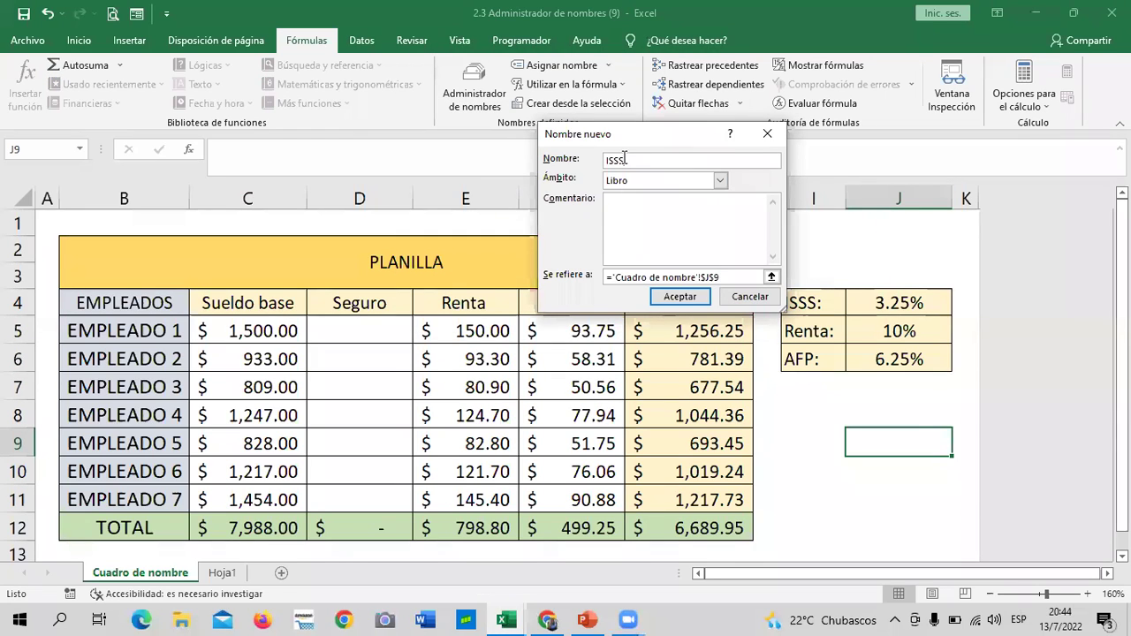
left_click(735, 276)
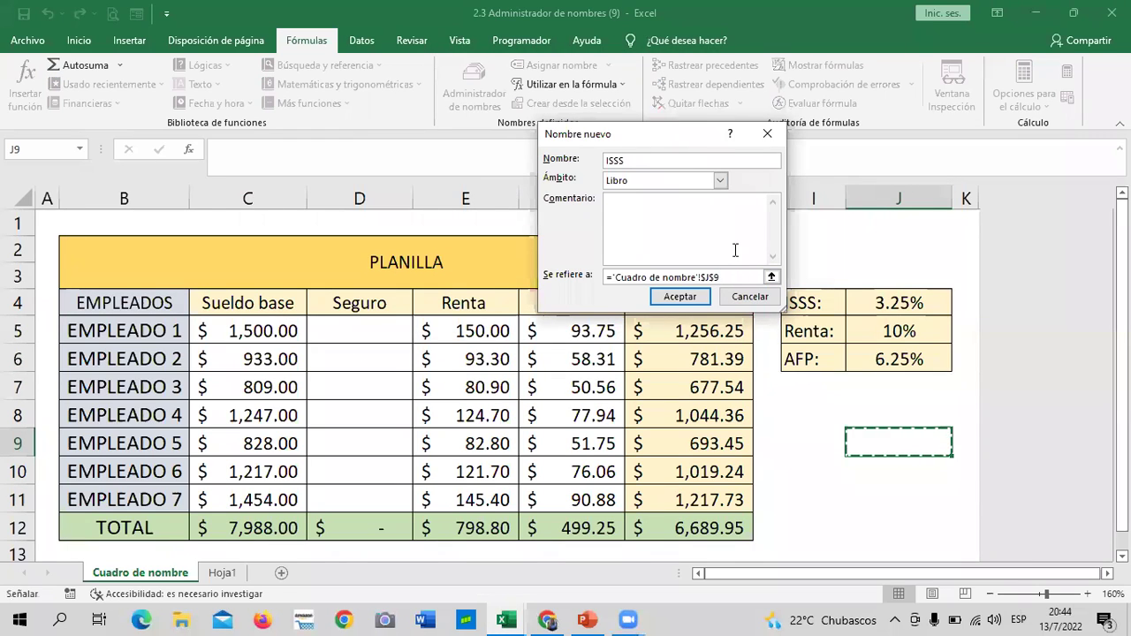
key("BackSpace")
key("BackSpace")
key("BackSpace")
key("BackSpace")
key("BackSpace")
key("BackSpace")
key("BackSpace")
key("BackSpace")
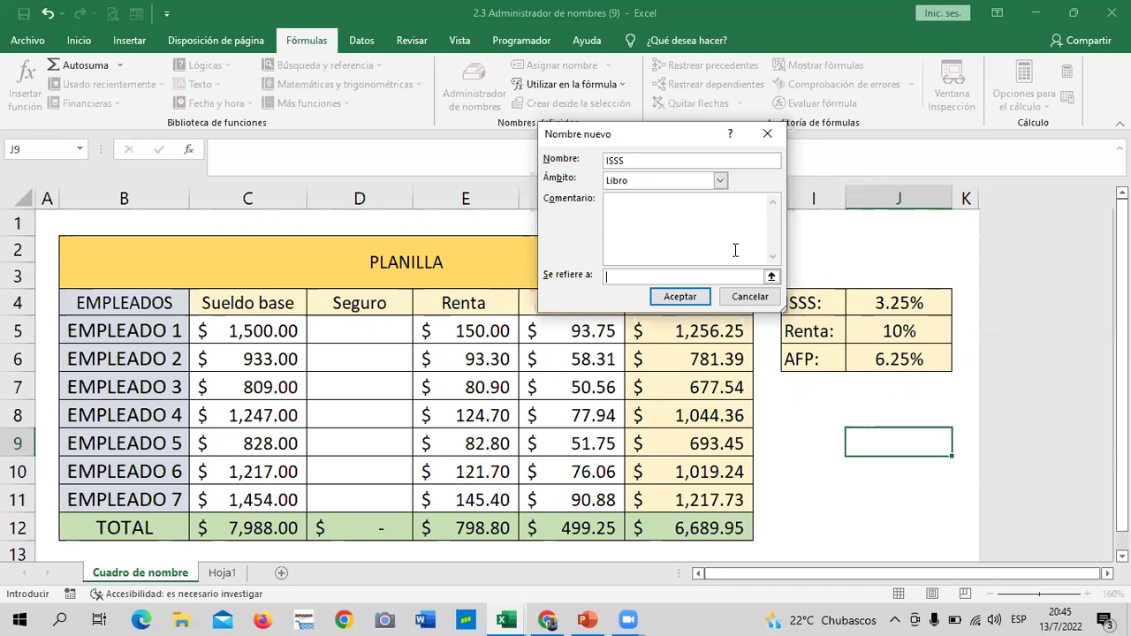
Begin the ISSS formula with the condition =SI(C5<=1000.
type("=SI")
type("(")
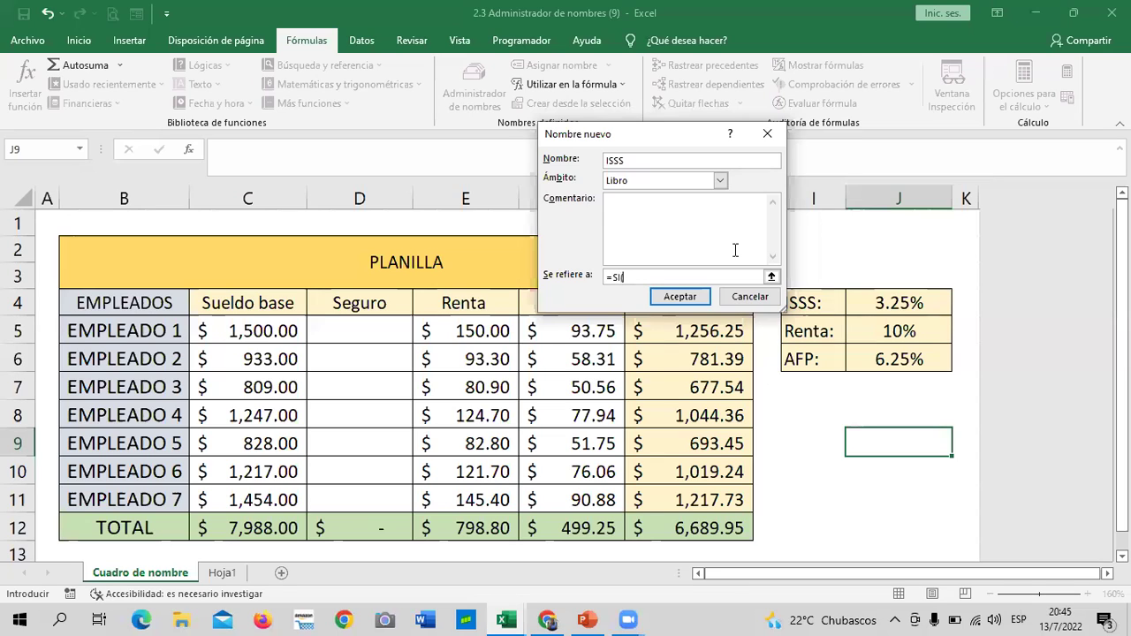
left_click(375, 529)
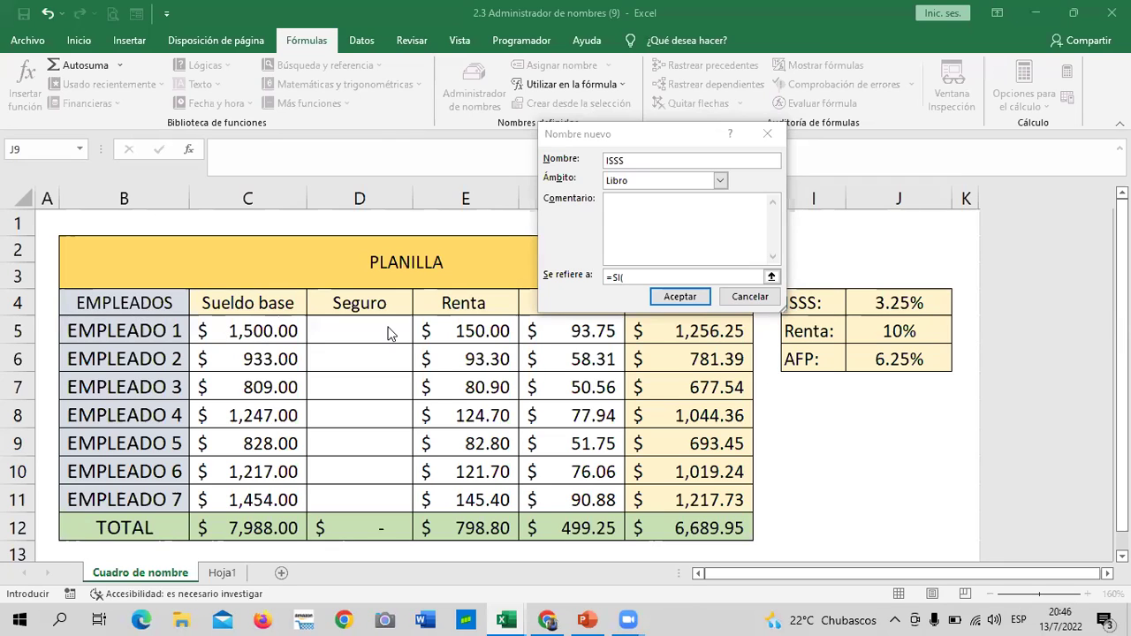
left_click(652, 277)
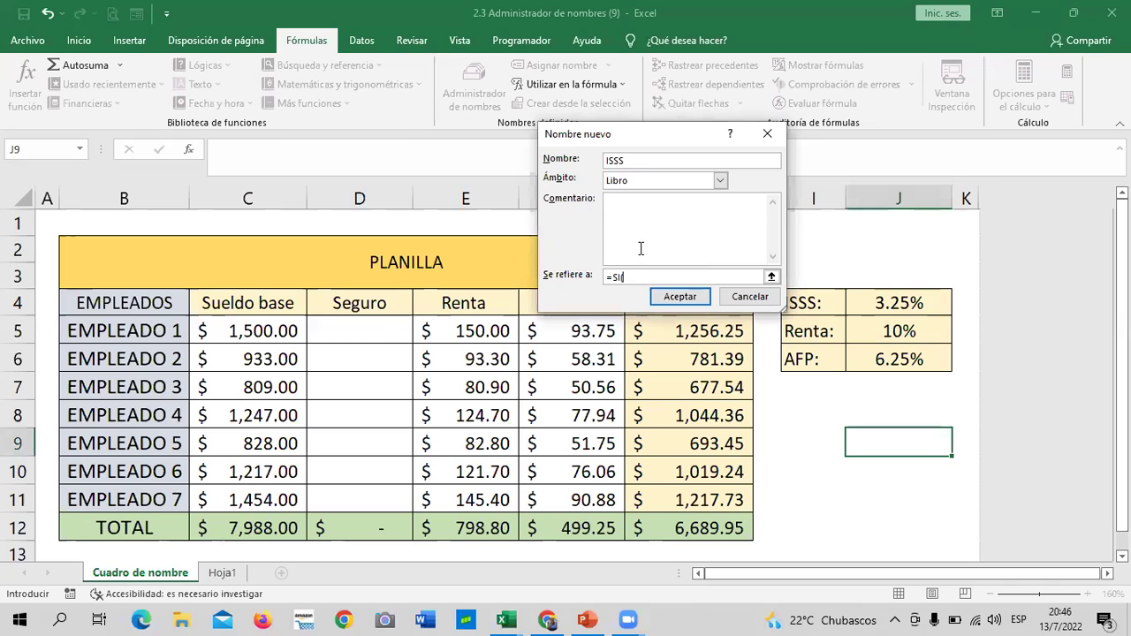
type("c")
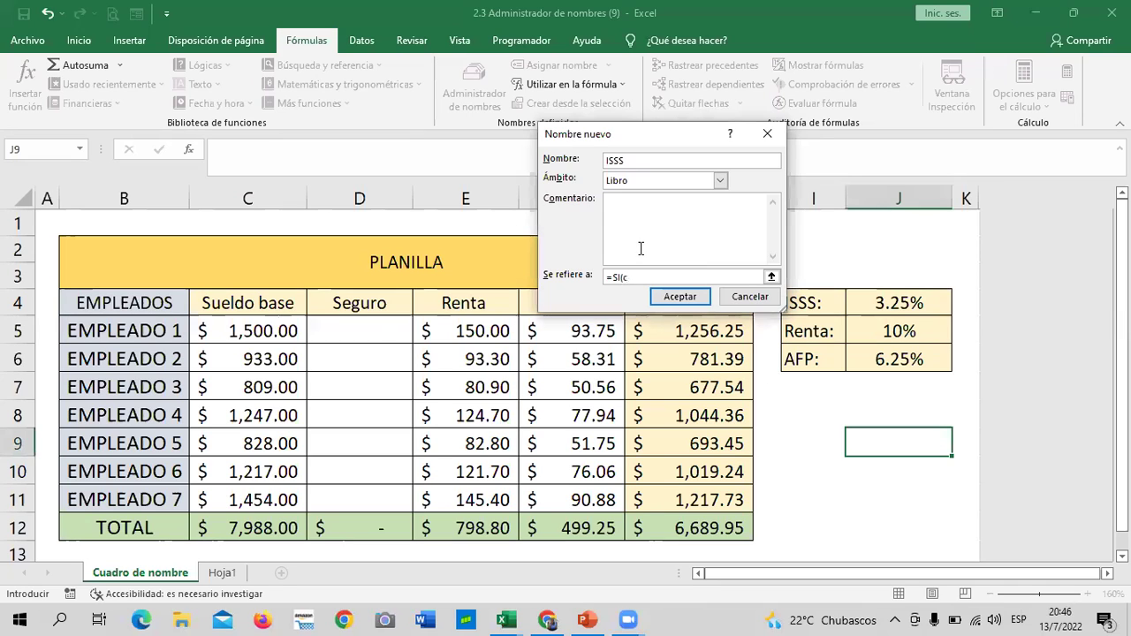
type("5")
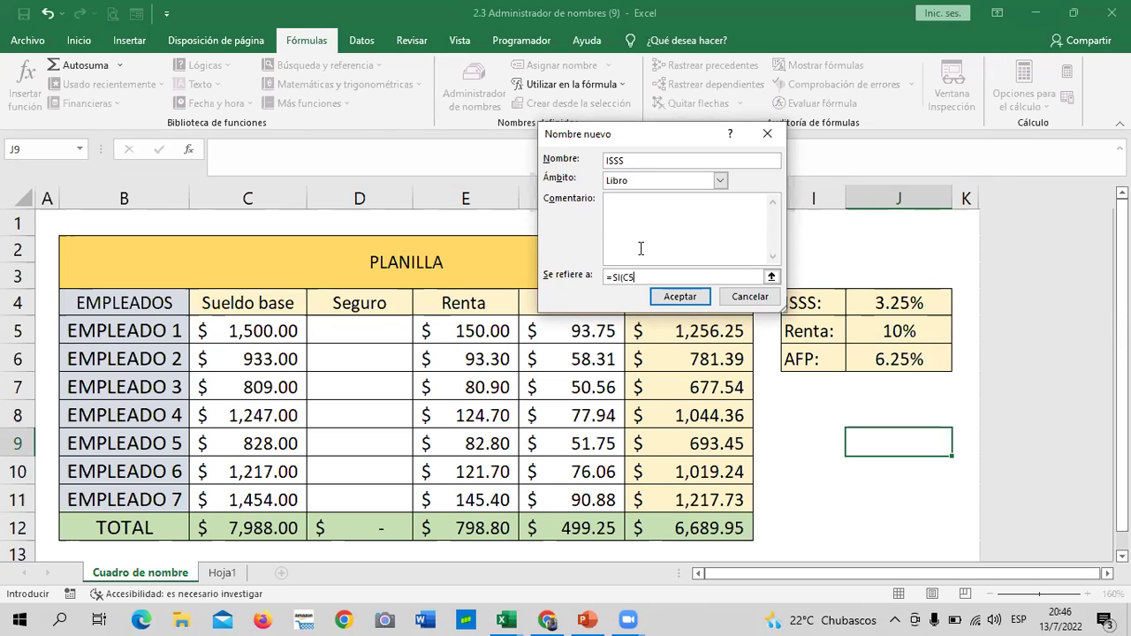
type(">")
key("BackSpace")
type("<")
type("=")
type("1000;")
Finish the formula with ;D5*3.25%;0) and save the ISSS name.
type("D")
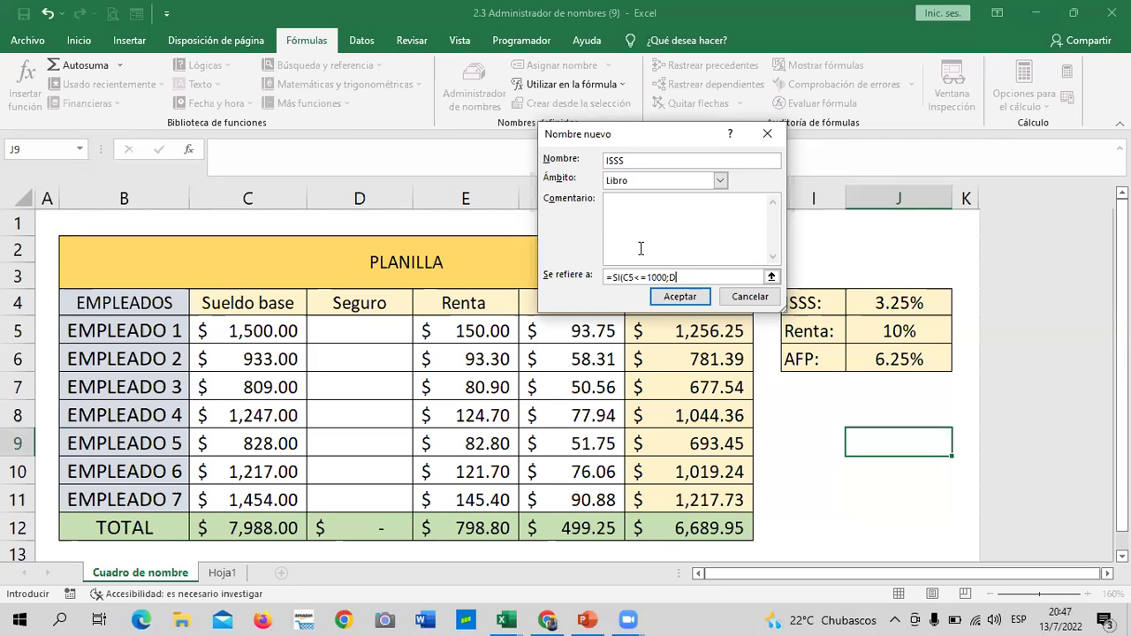
type("5")
type("*")
type("3.25")
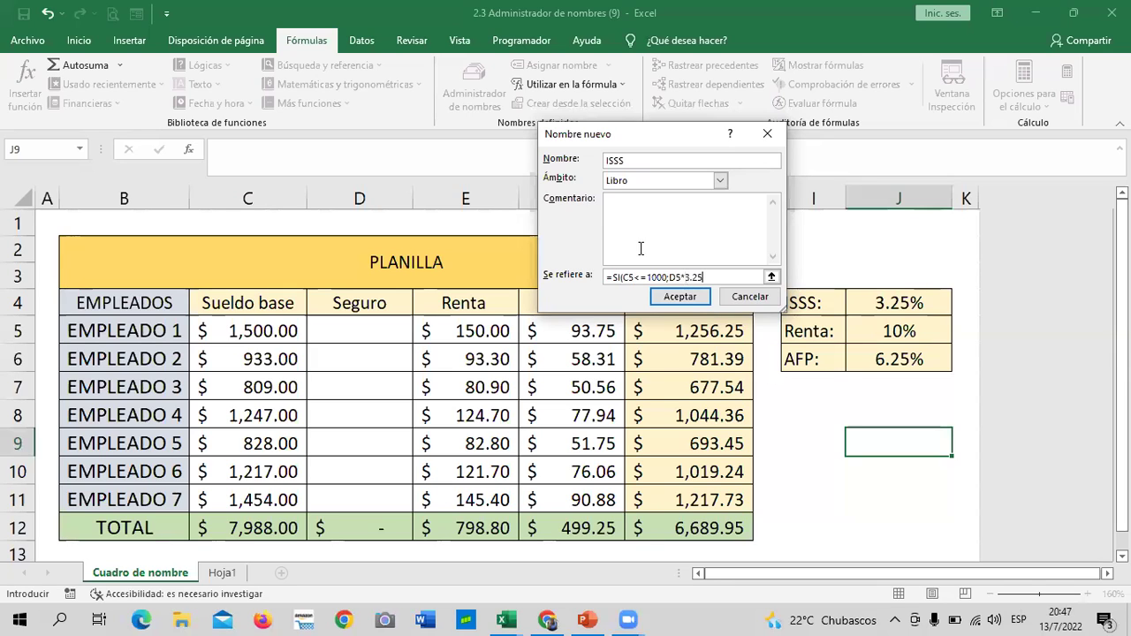
type("%")
type(";")
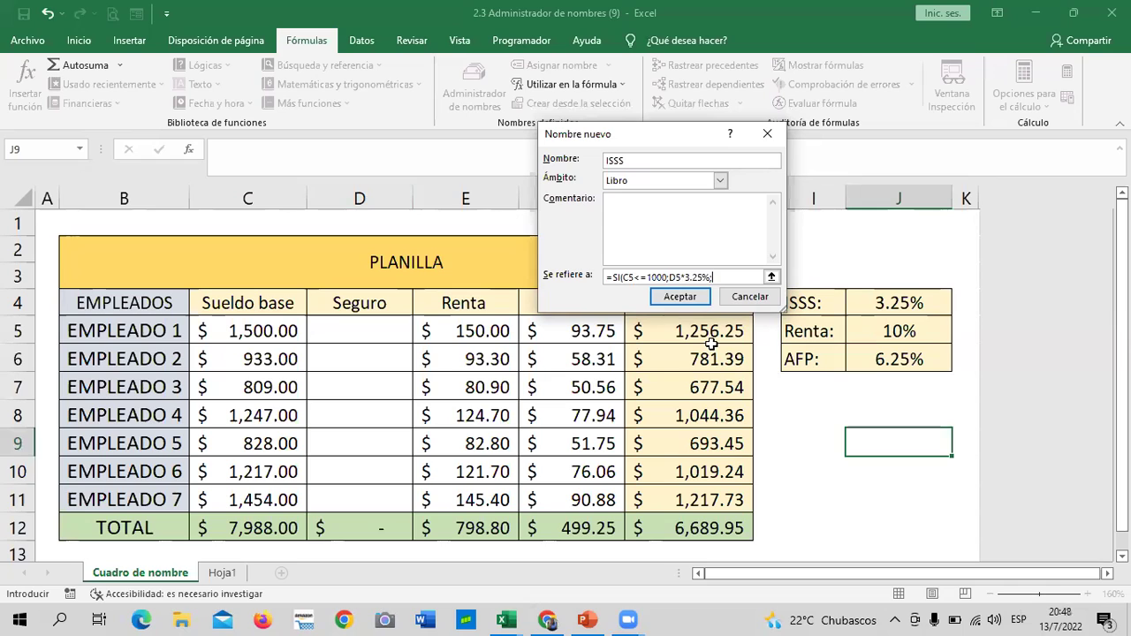
type("30")
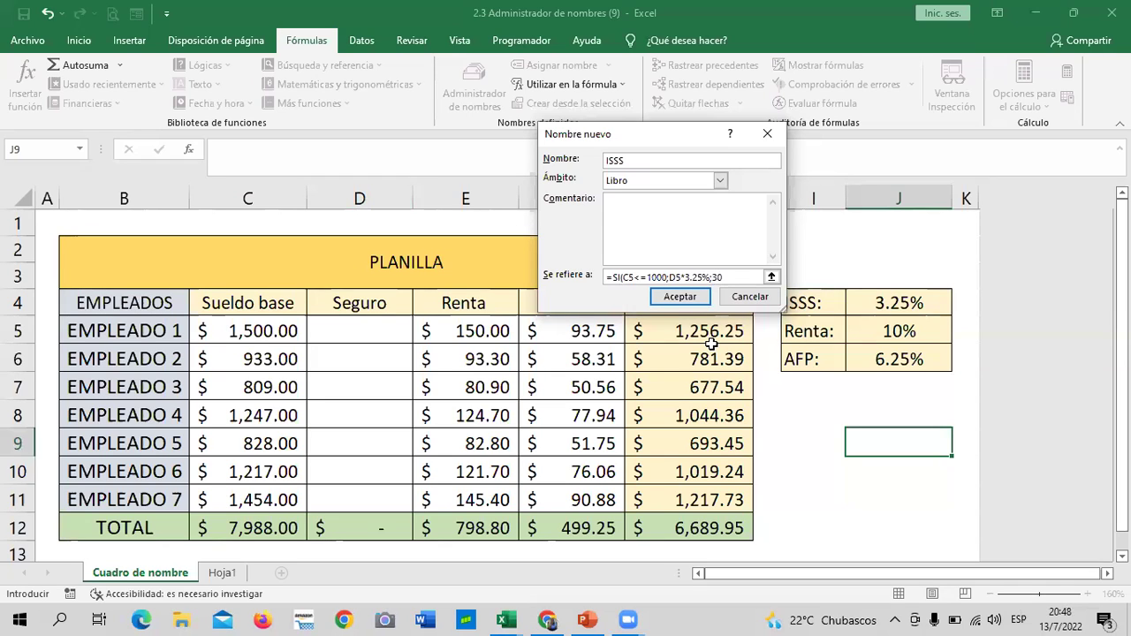
key("BackSpace")
key("BackSpace")
type("0")
type(")")
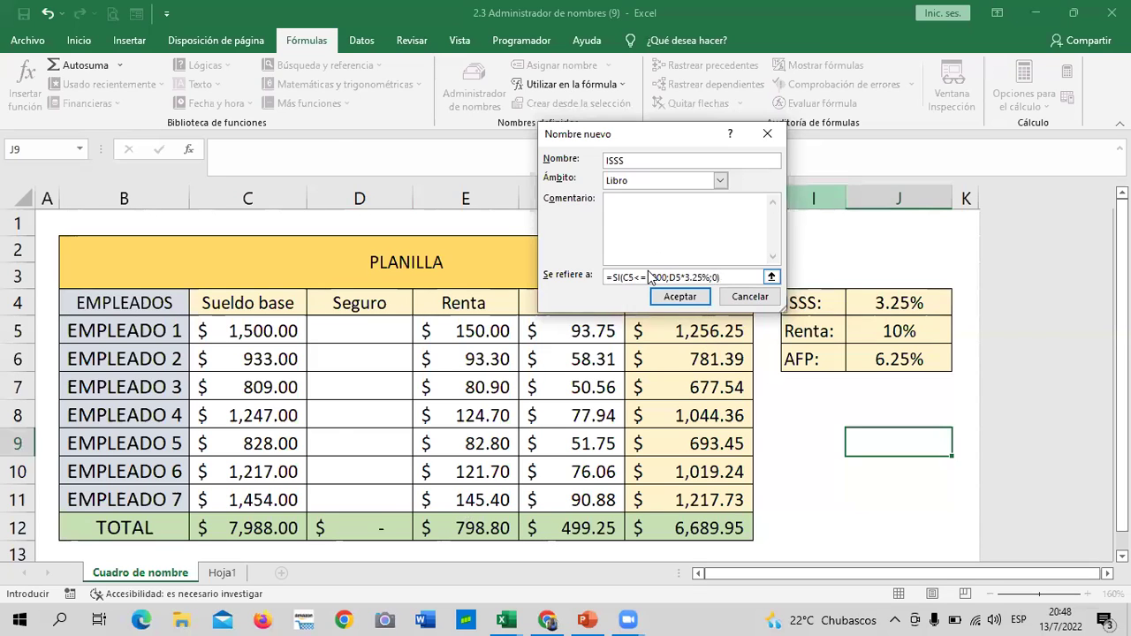
left_click(670, 297)
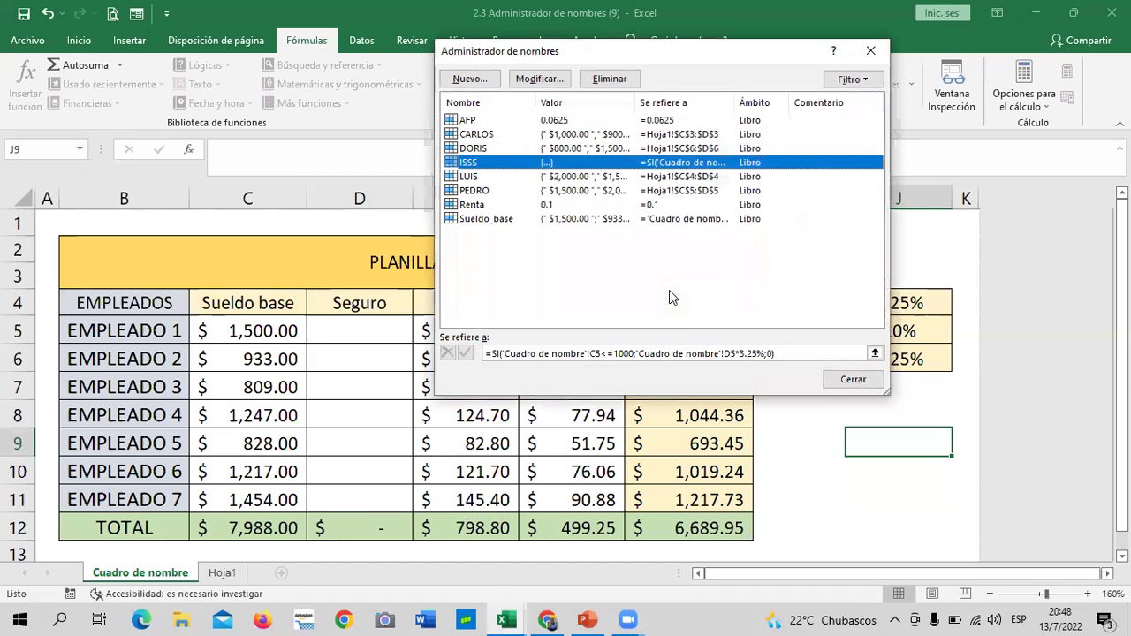
Enter =ISSS in D5 for EMPLEADO 1 and compare it with the C5 salary.
left_click(853, 380)
left_click(341, 421)
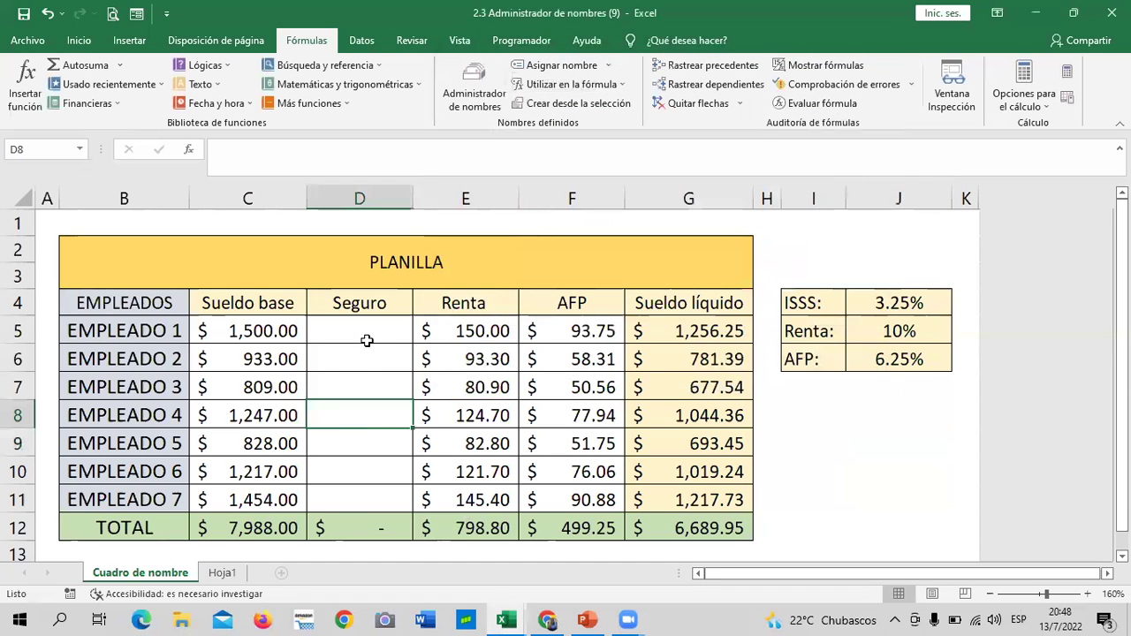
left_click(363, 332)
type("=")
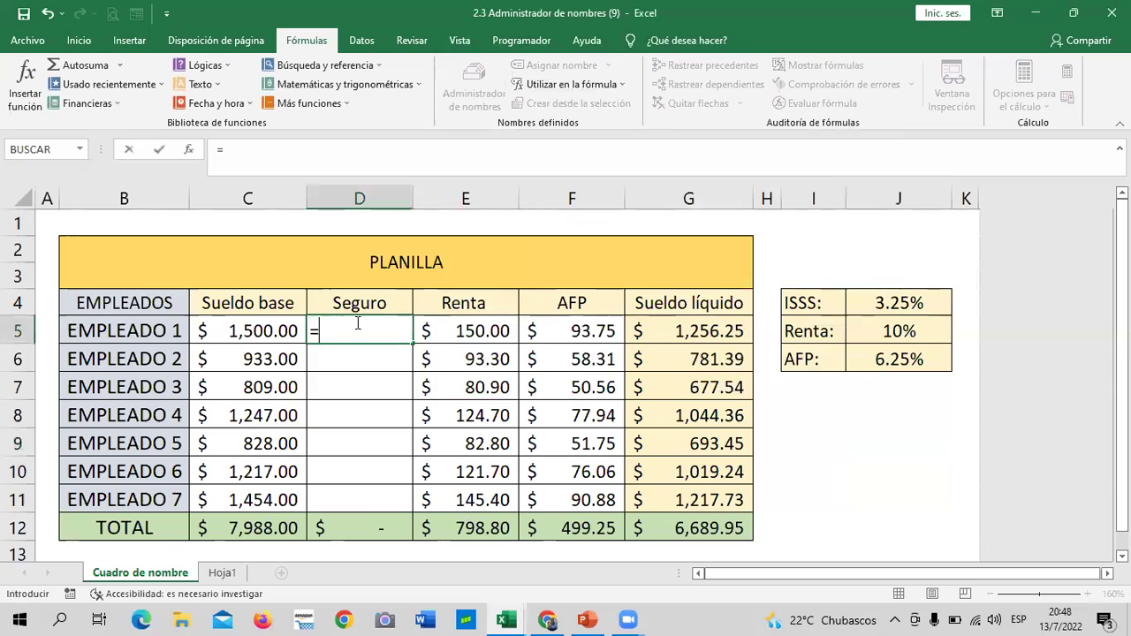
type("IS")
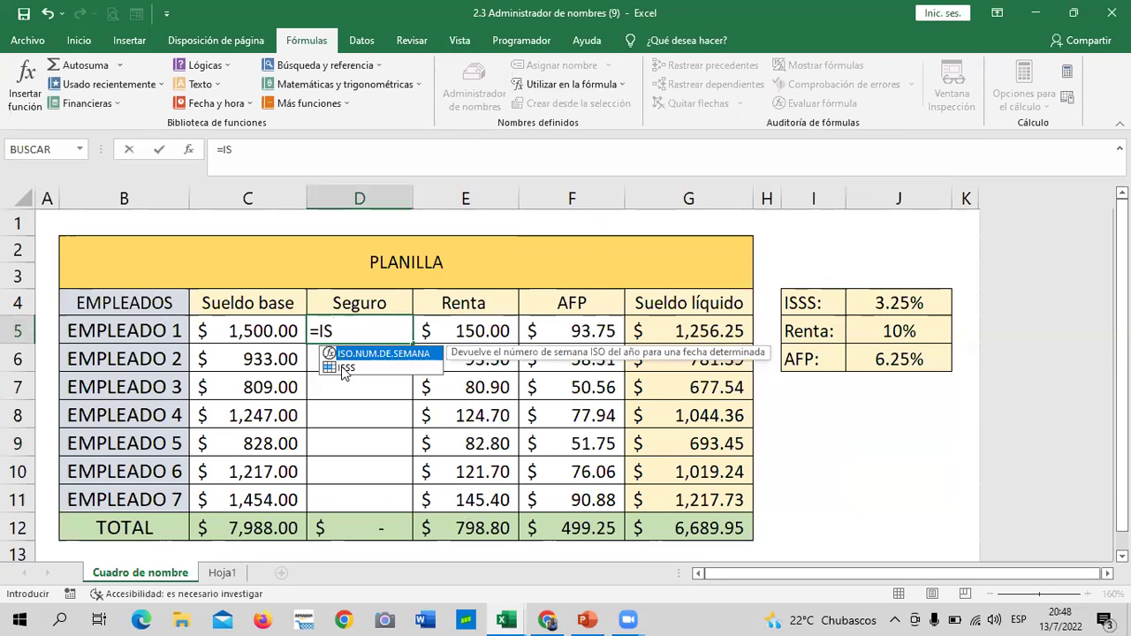
double_click(344, 368)
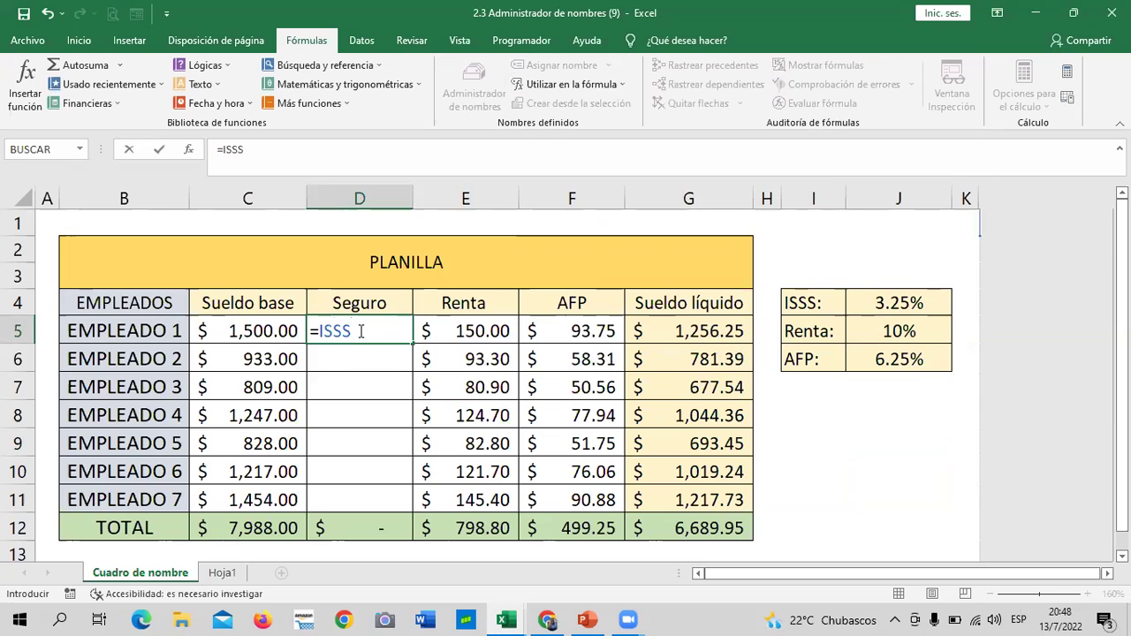
key("Return")
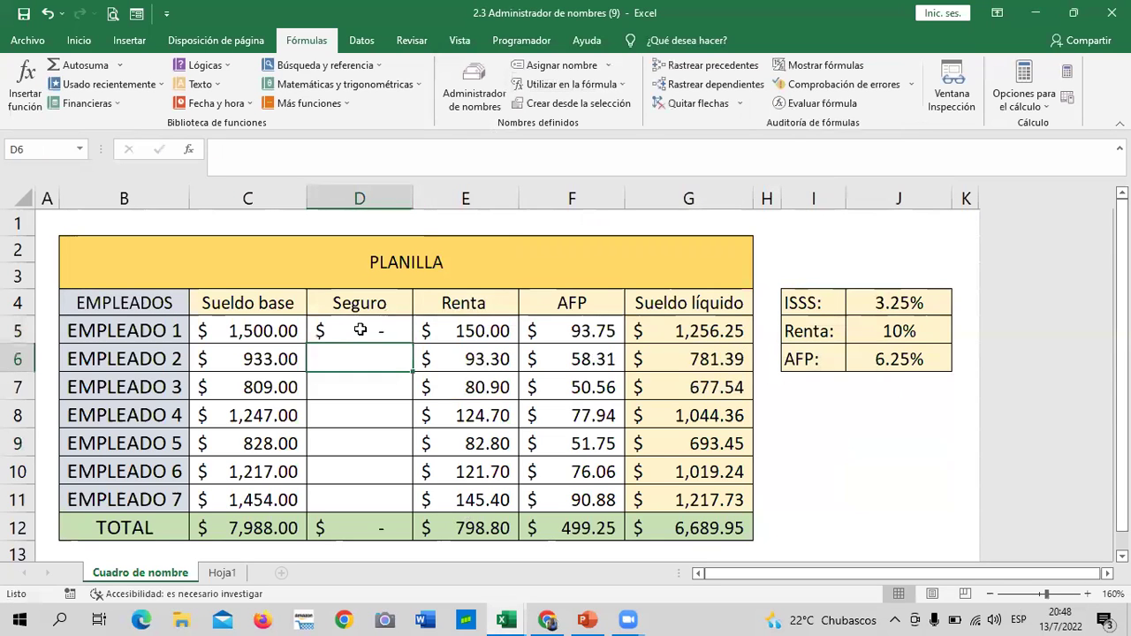
left_click(361, 330)
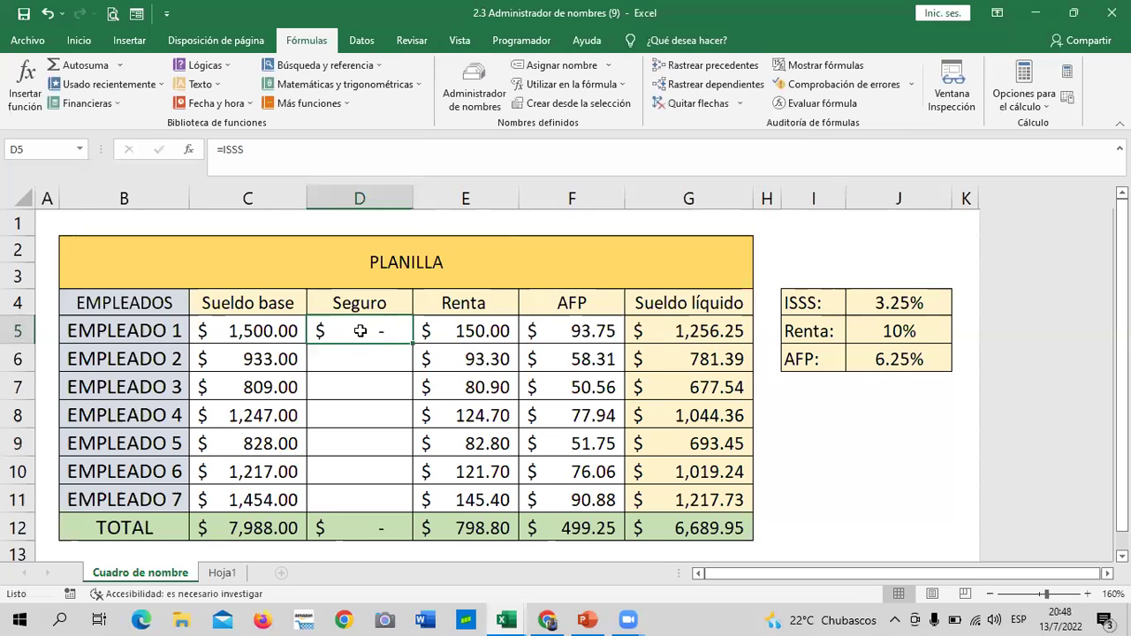
left_click(246, 330)
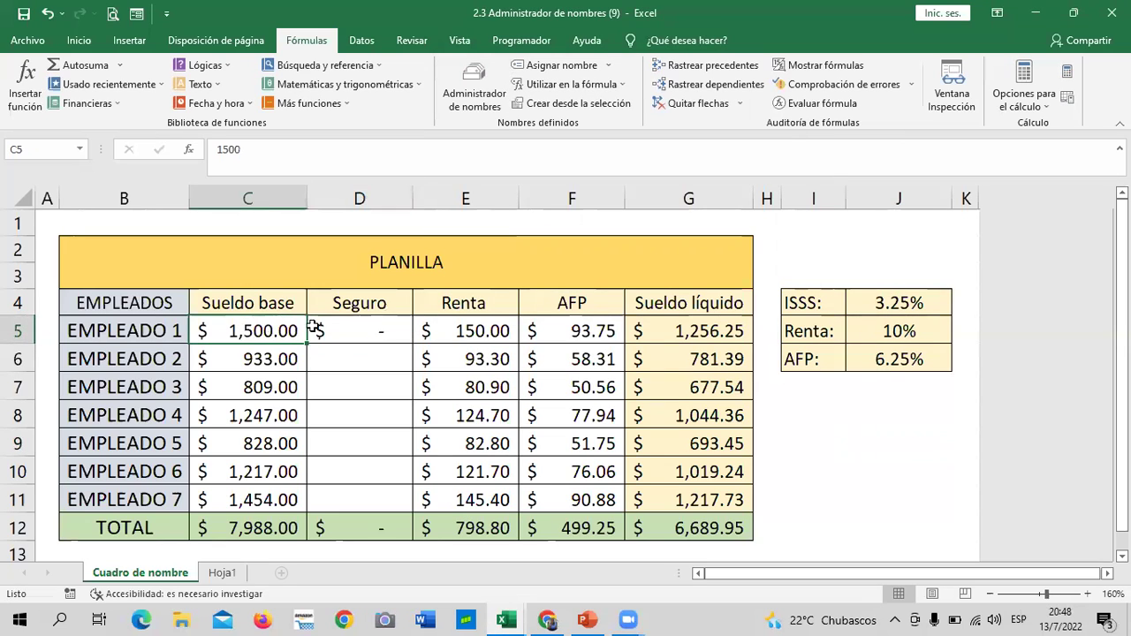
left_click(347, 326)
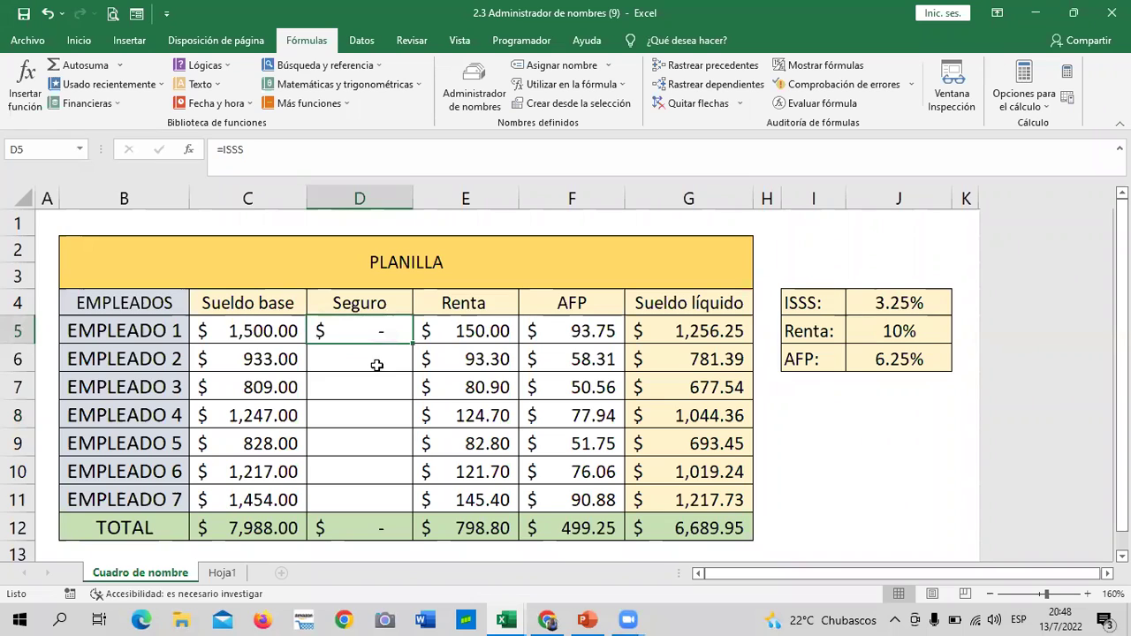
Fill the ISSS formula down to D11, then clear D6:D11 again.
left_click_drag(413, 337, 400, 506)
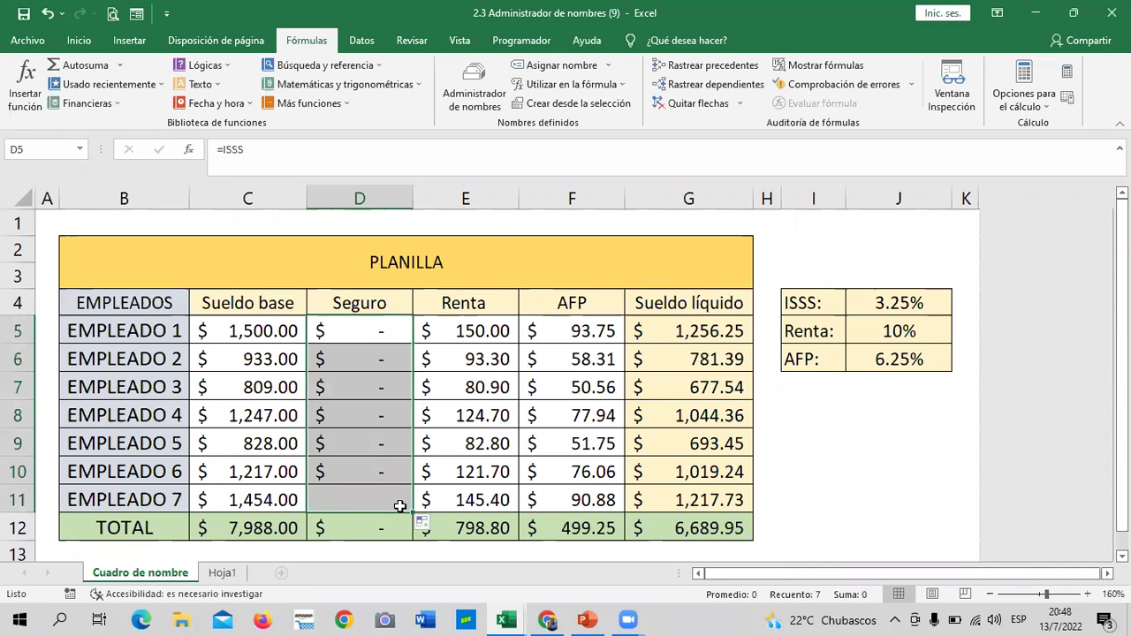
left_click(361, 326)
left_click_drag(346, 354, 339, 496)
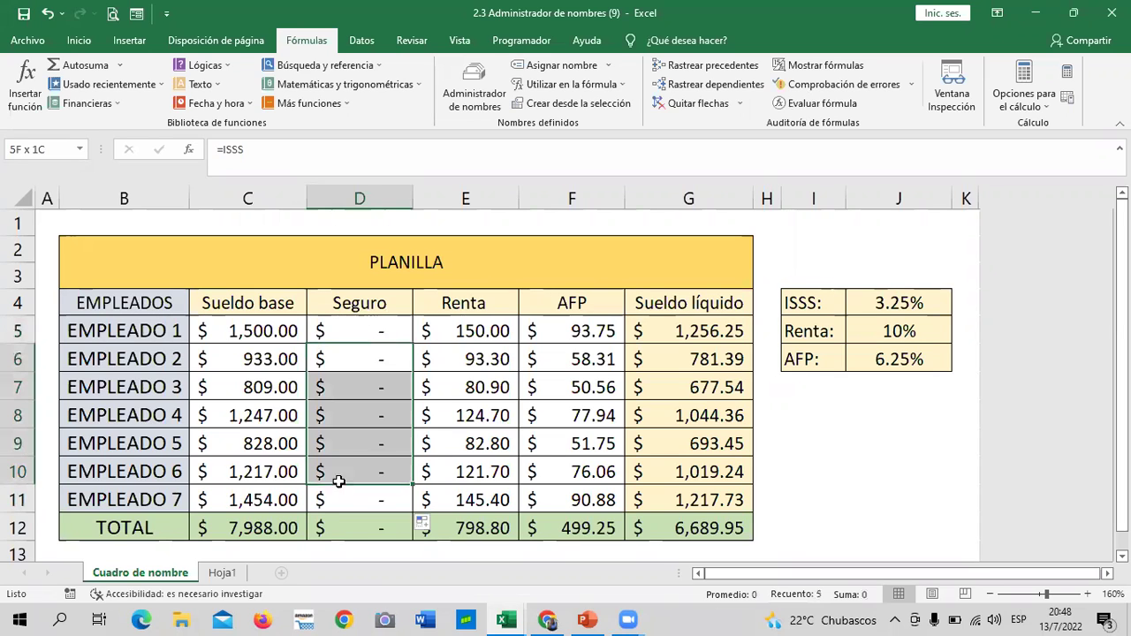
key("Delete")
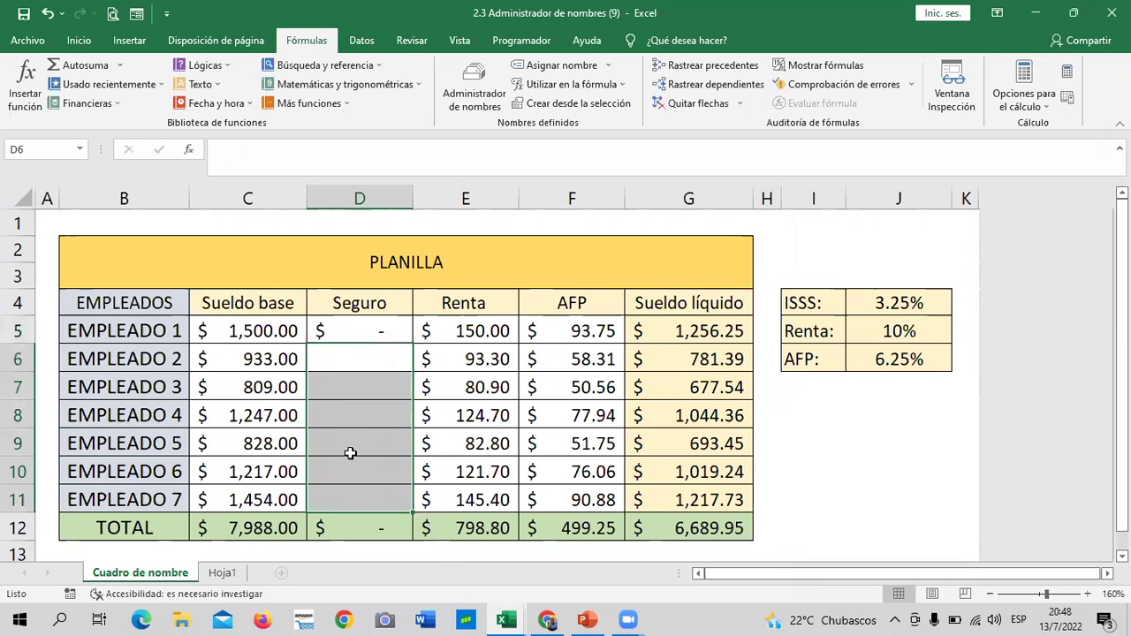
left_click(350, 453)
Review the ISSS SI formula in Name Manager without changes, then delete the ISSS name.
left_click(355, 328)
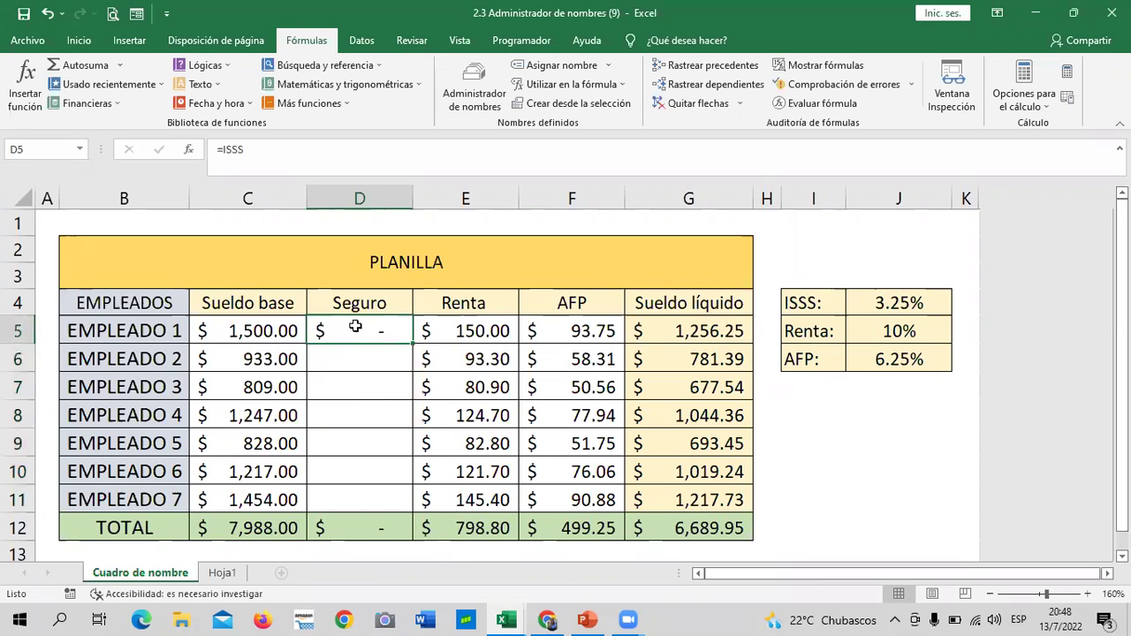
left_click(475, 85)
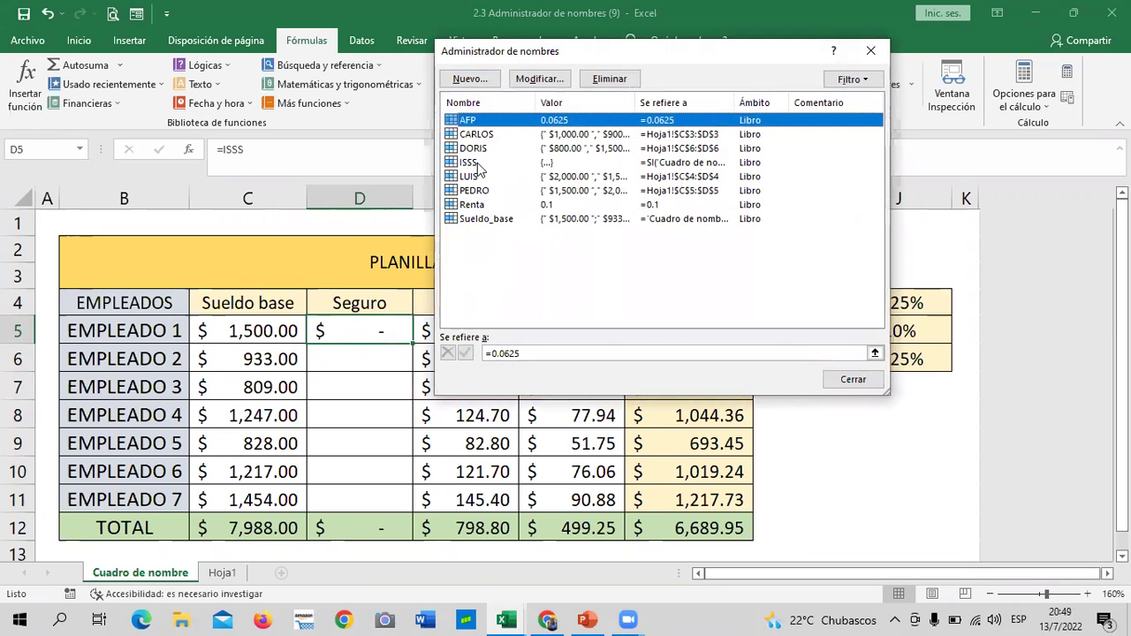
left_click(478, 165)
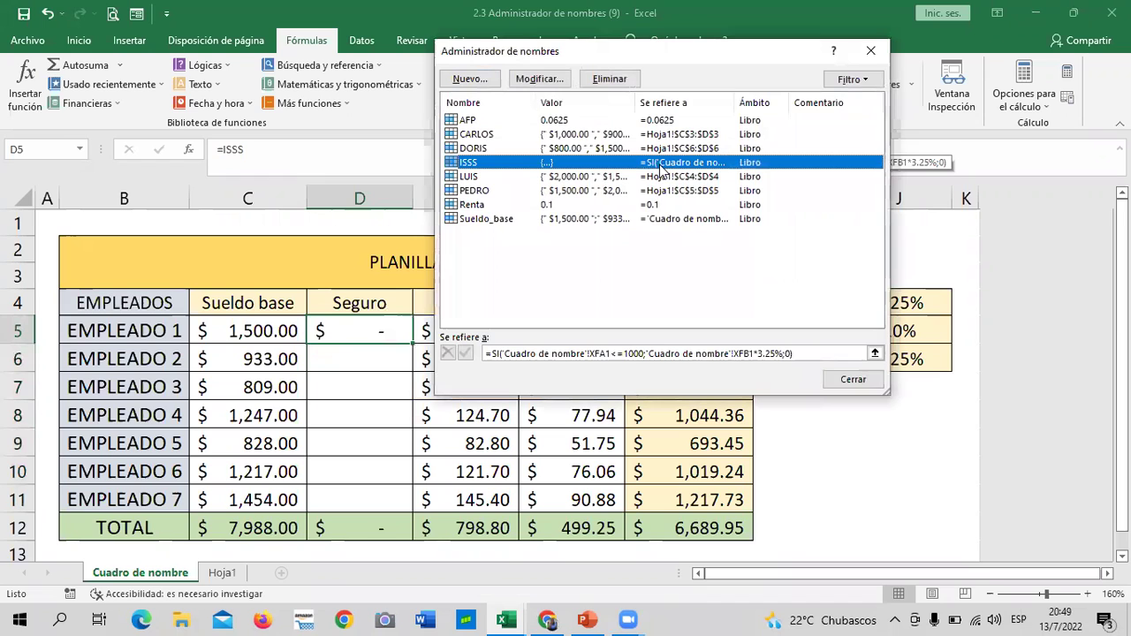
left_click(548, 82)
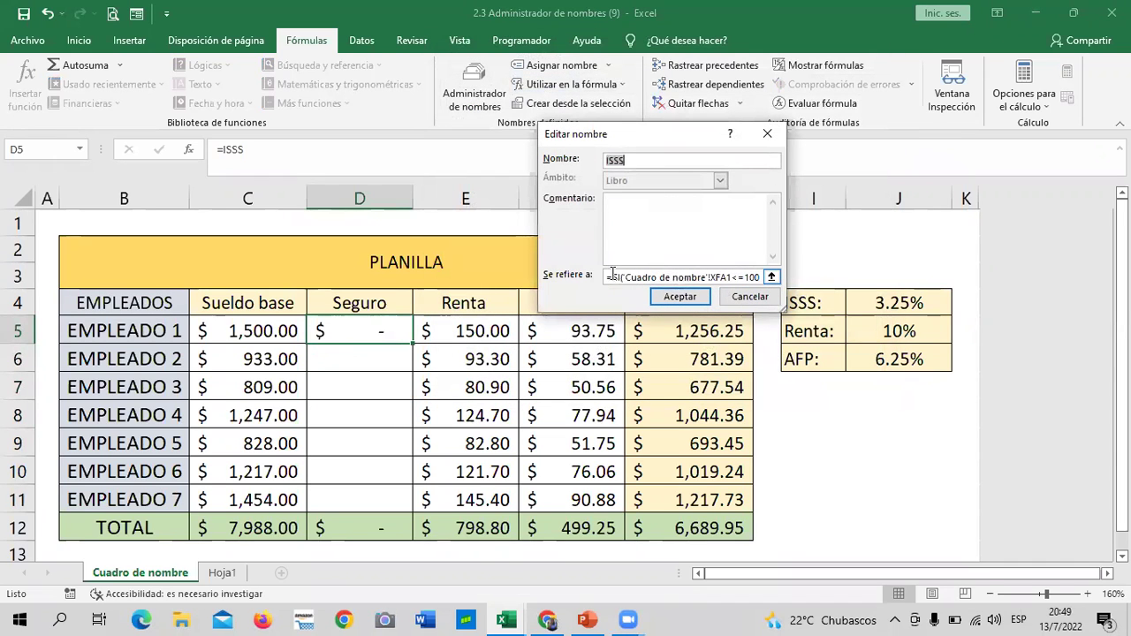
left_click_drag(757, 277, 677, 277)
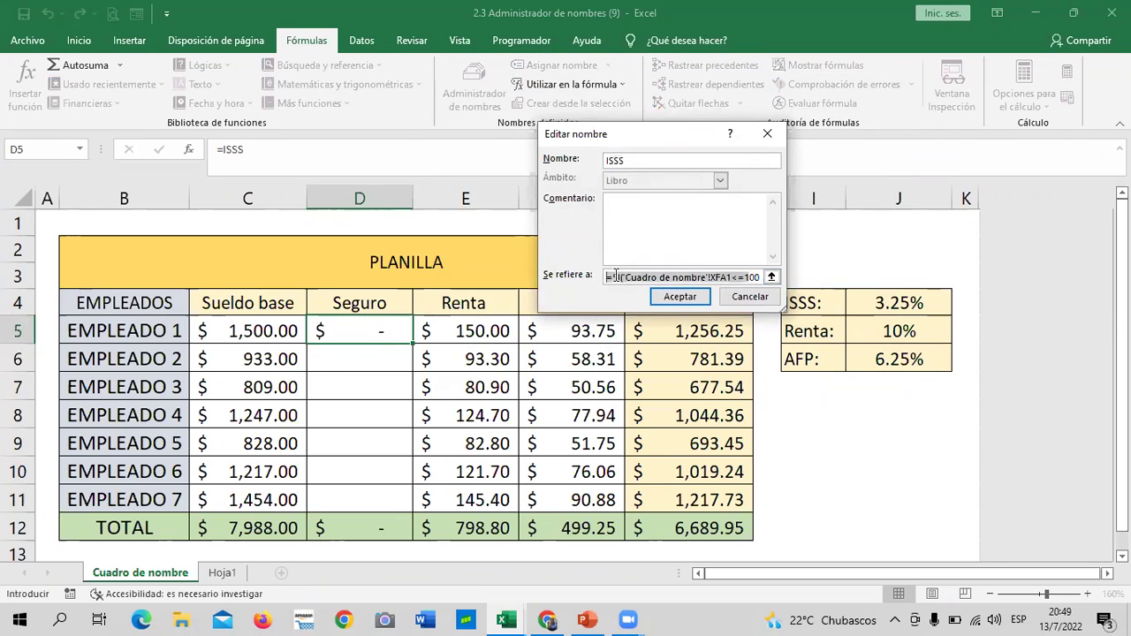
left_click(749, 297)
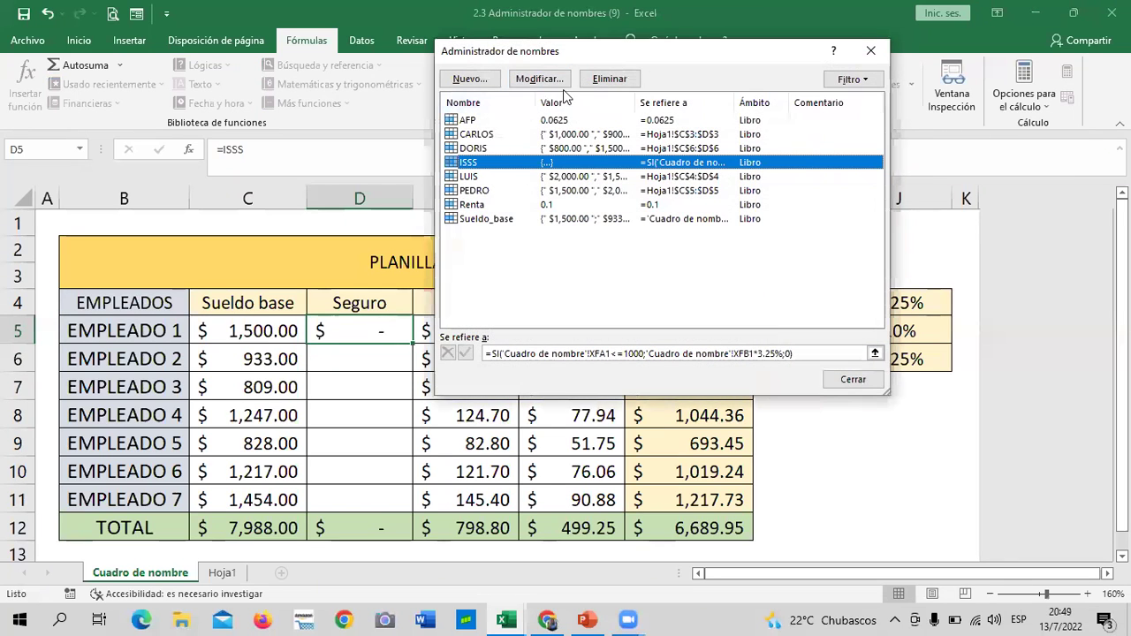
left_click(613, 80)
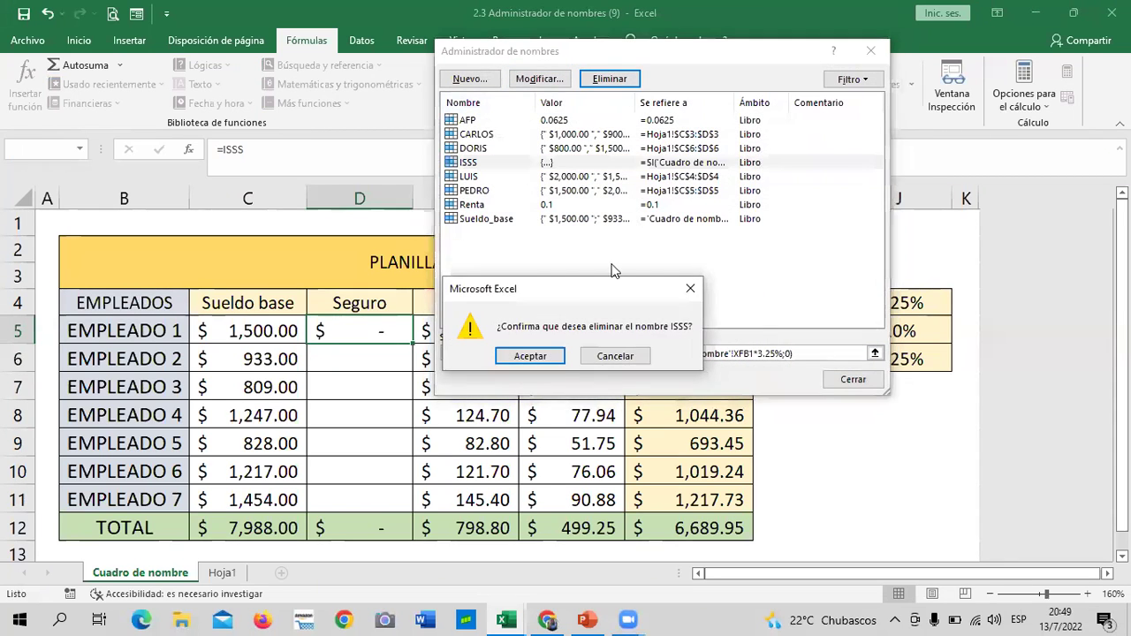
left_click(601, 354)
Create a new name Seguro, erase its prefilled $D$5 reference, and start typing =SI(.
left_click(469, 78)
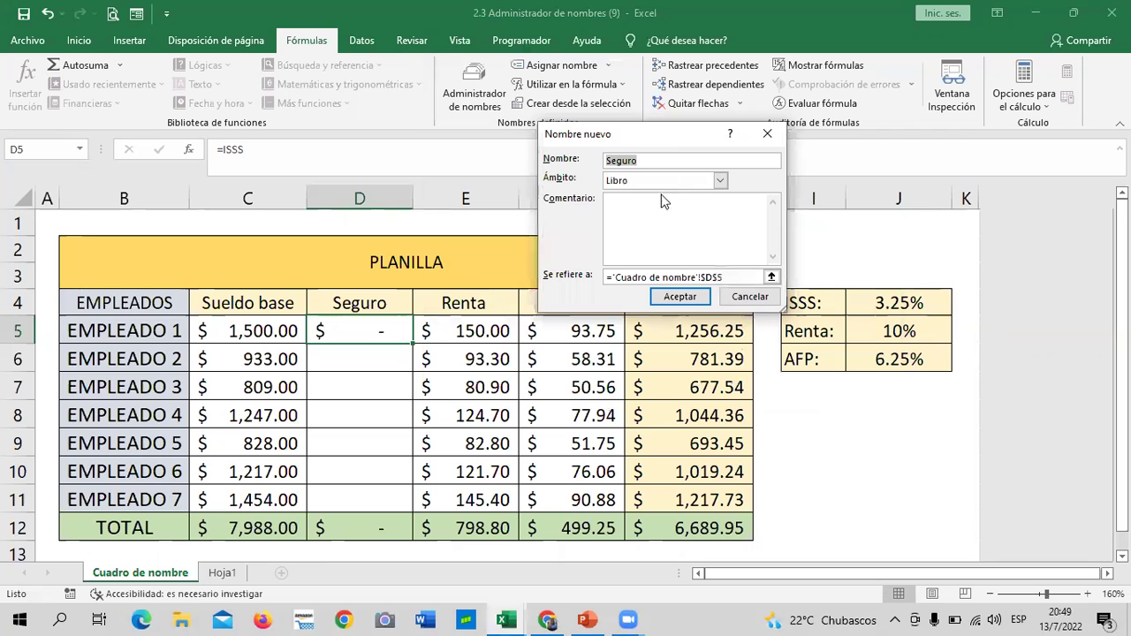
left_click(747, 298)
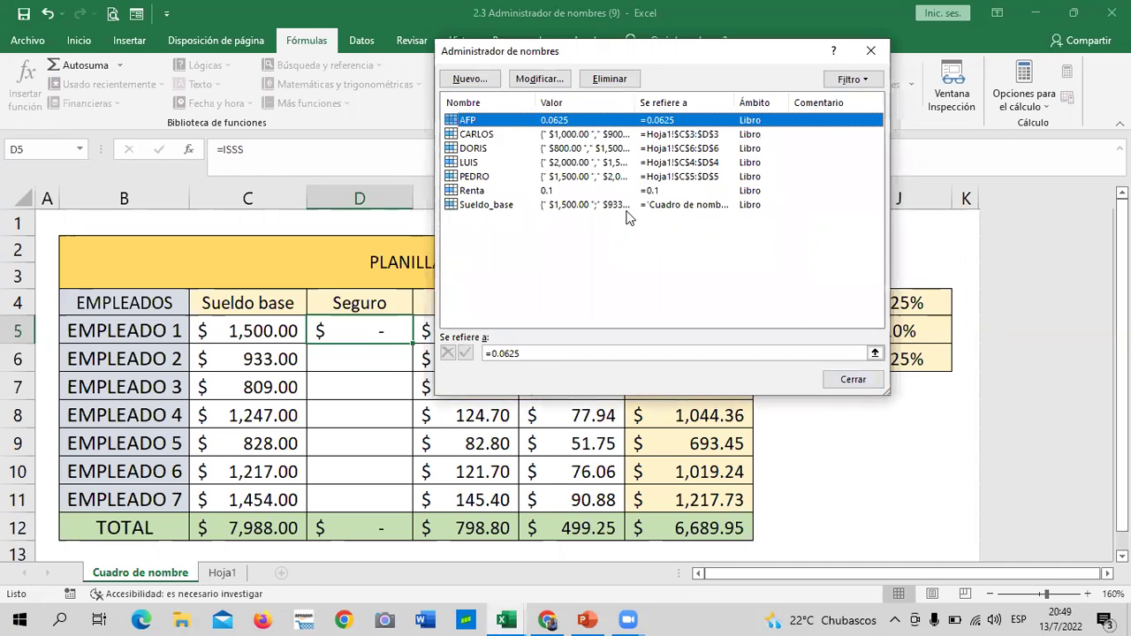
left_click(493, 77)
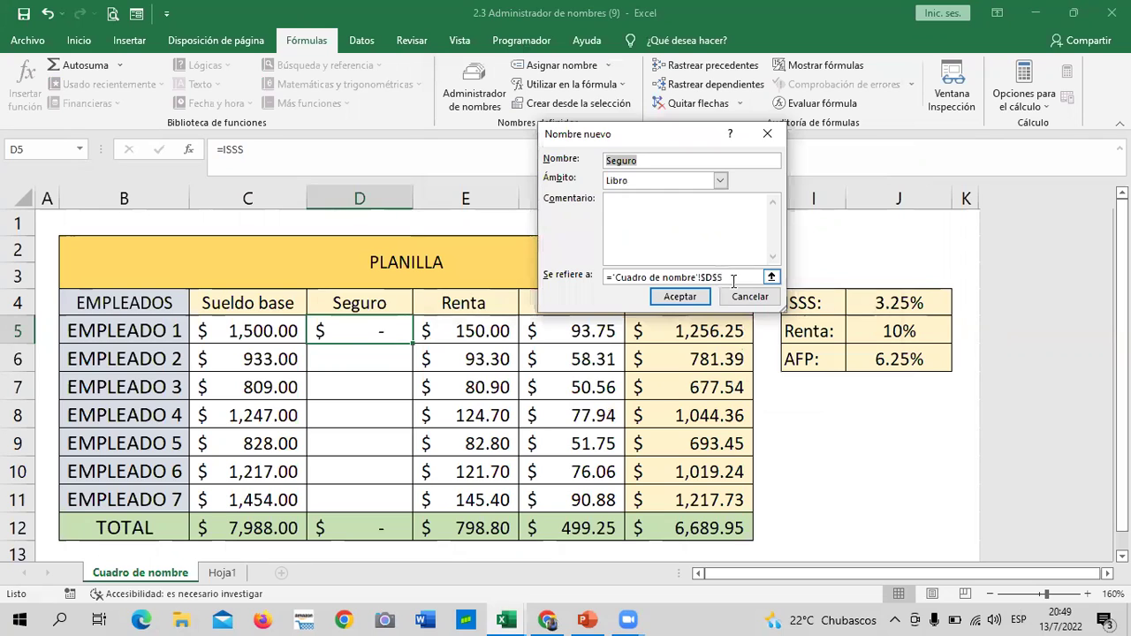
left_click_drag(736, 278, 544, 278)
key("BackSpace")
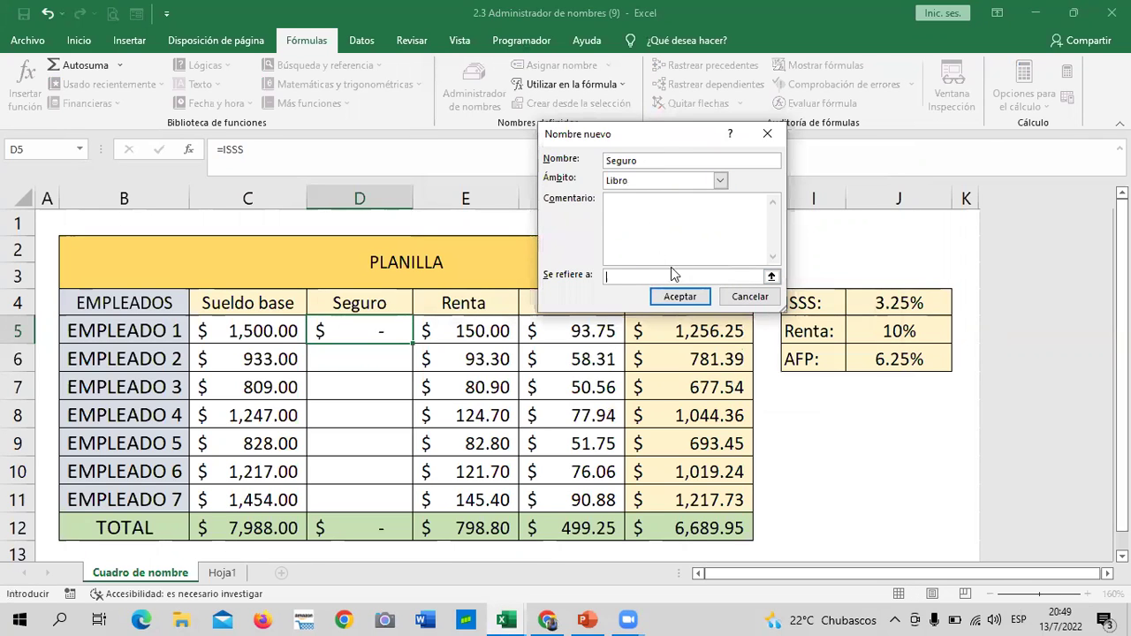
type("=SI")
type("(")
type("(")
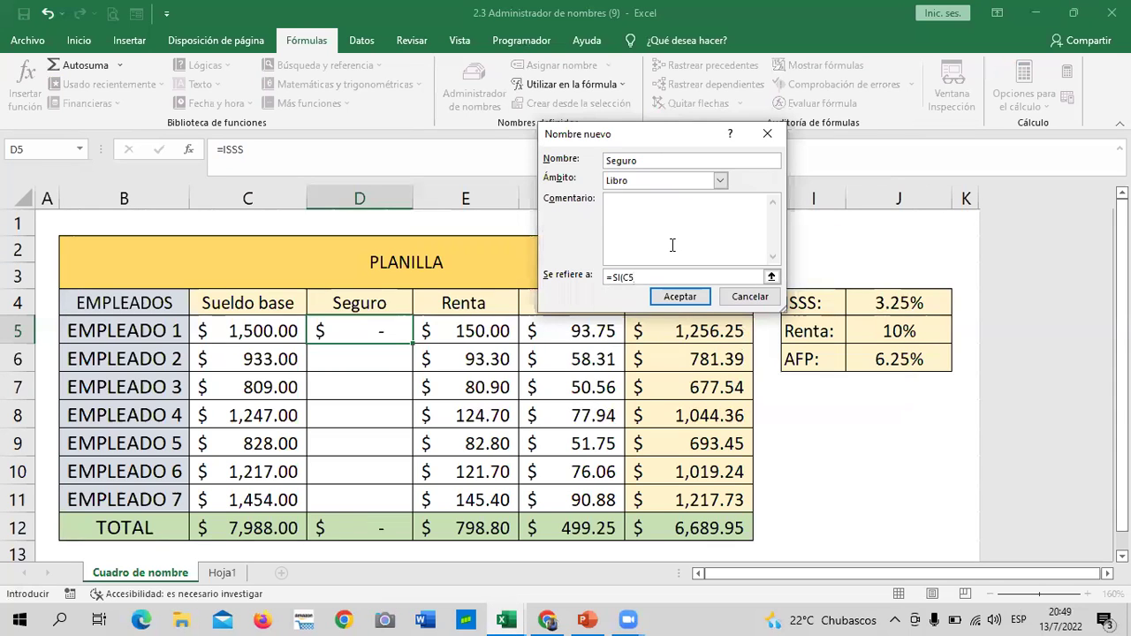
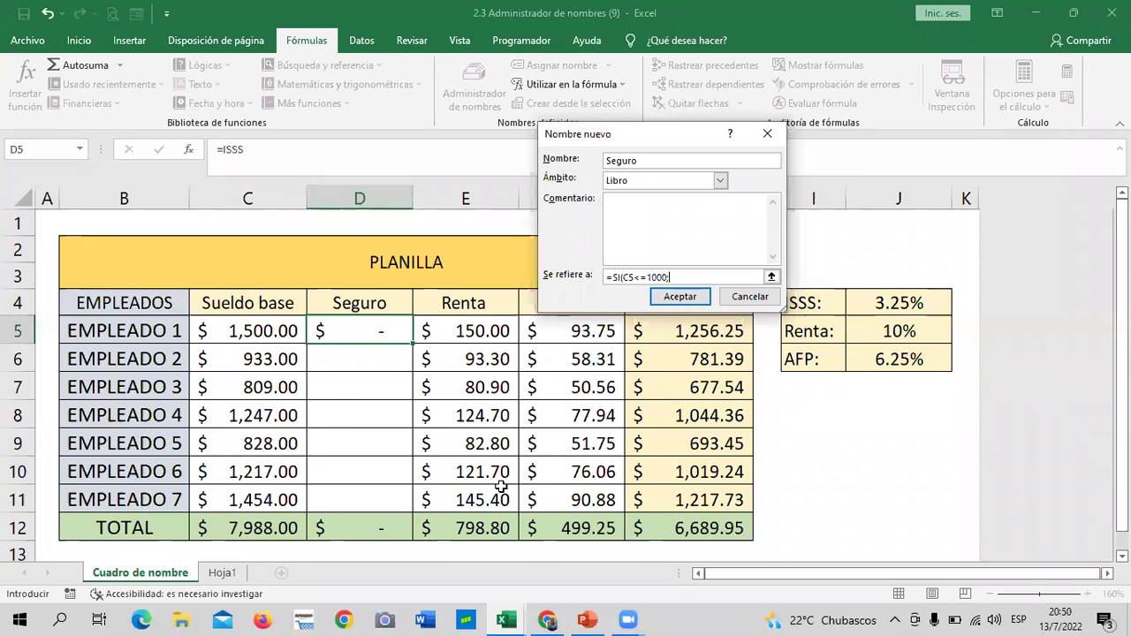
Finish defining the name Seguro as =SI(C5<=1000;C5*3.25%) and close the Name Manager.
type("C5*")
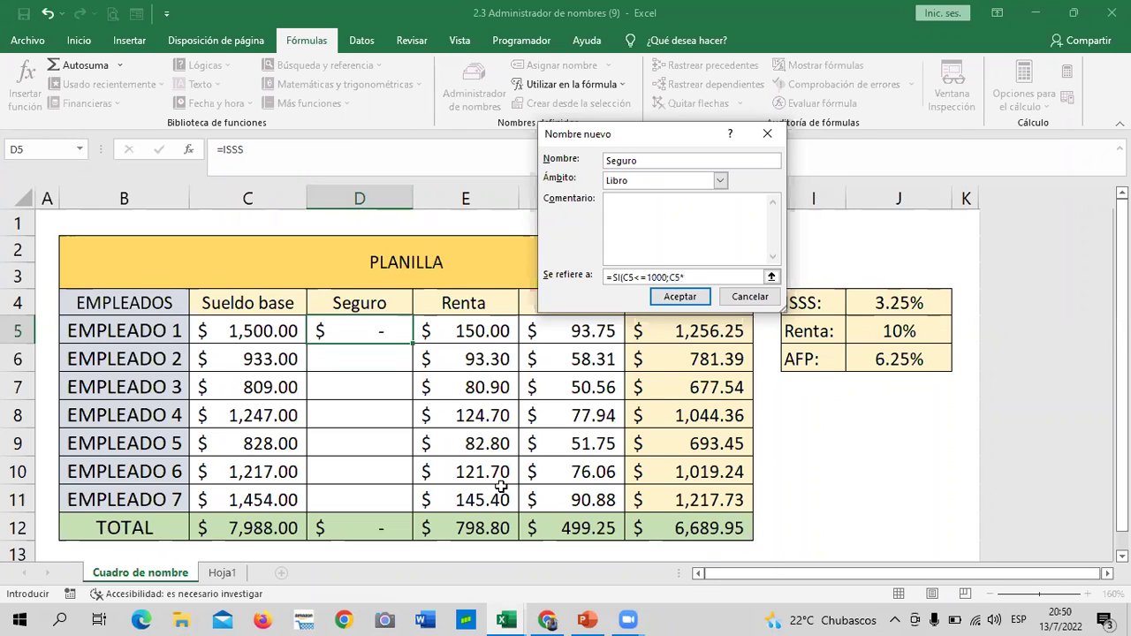
type("3.25")
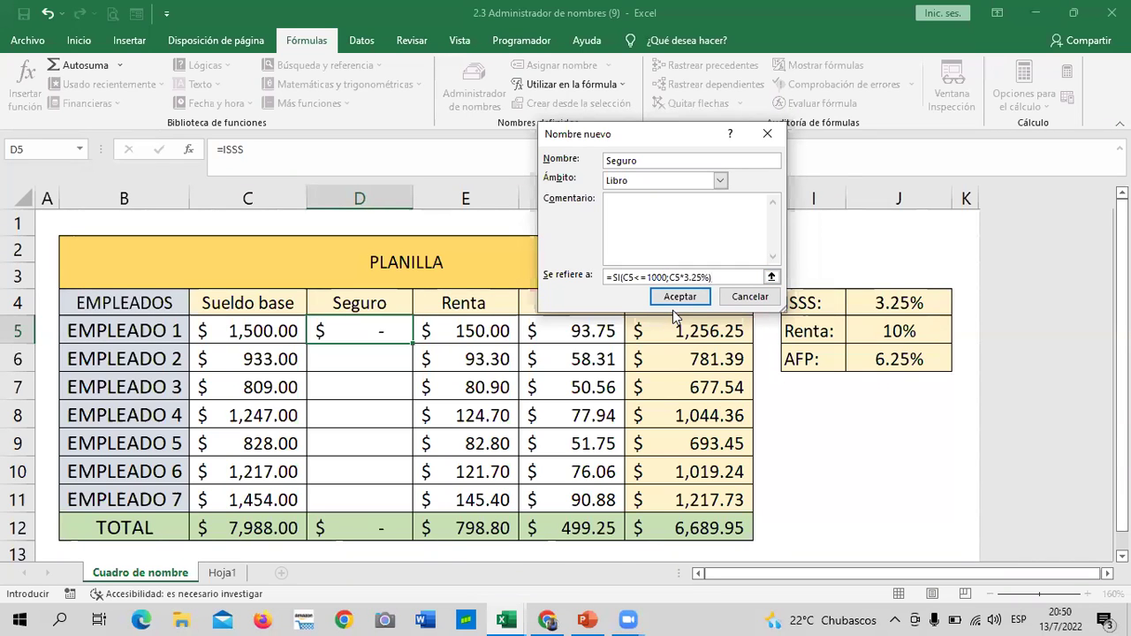
left_click(674, 298)
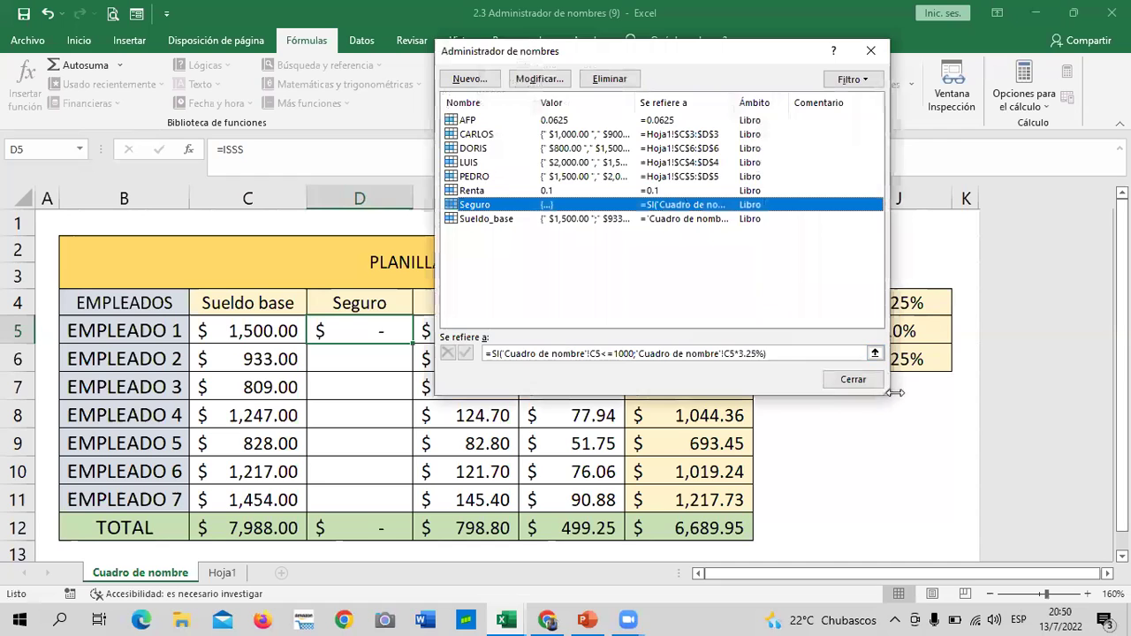
left_click(853, 380)
Clear the broken =ISSS formula from cell D5.
left_click(356, 405)
left_click(360, 328)
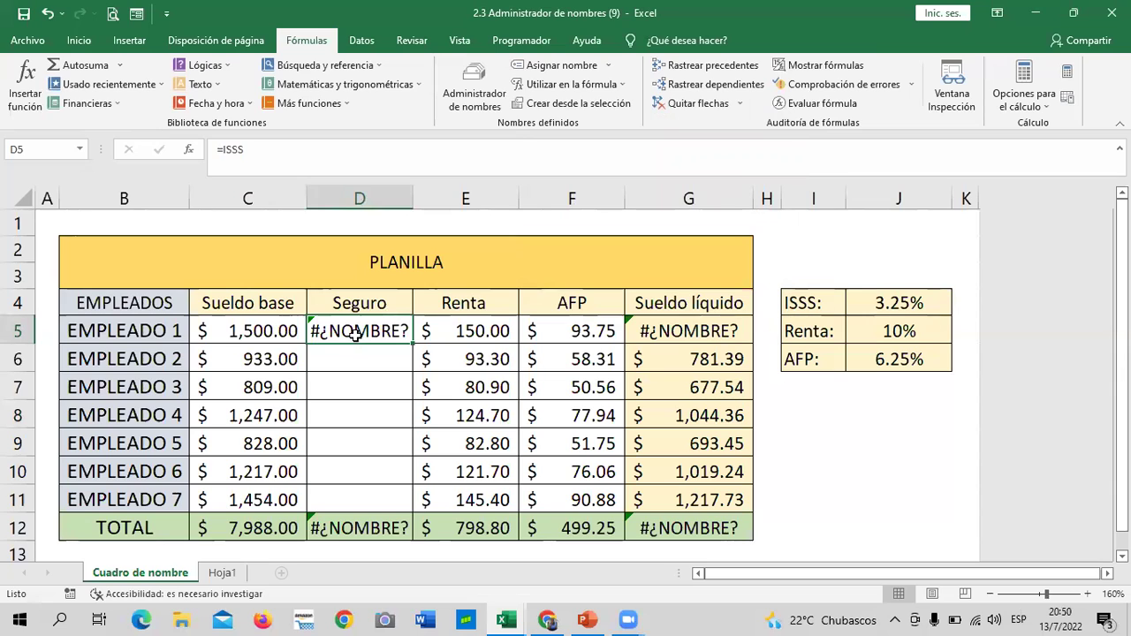
key("Delete")
Enter the named formula =Seguro in D5, discarding an initial =C5 attempt.
left_click(367, 403)
left_click(357, 307)
left_click(362, 328)
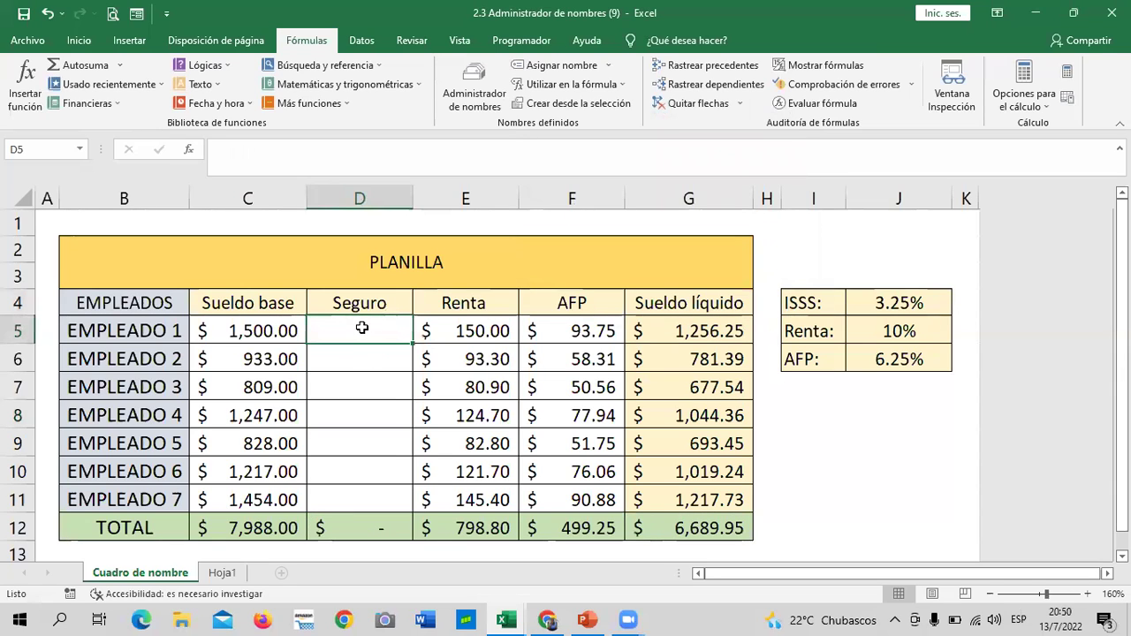
type("=")
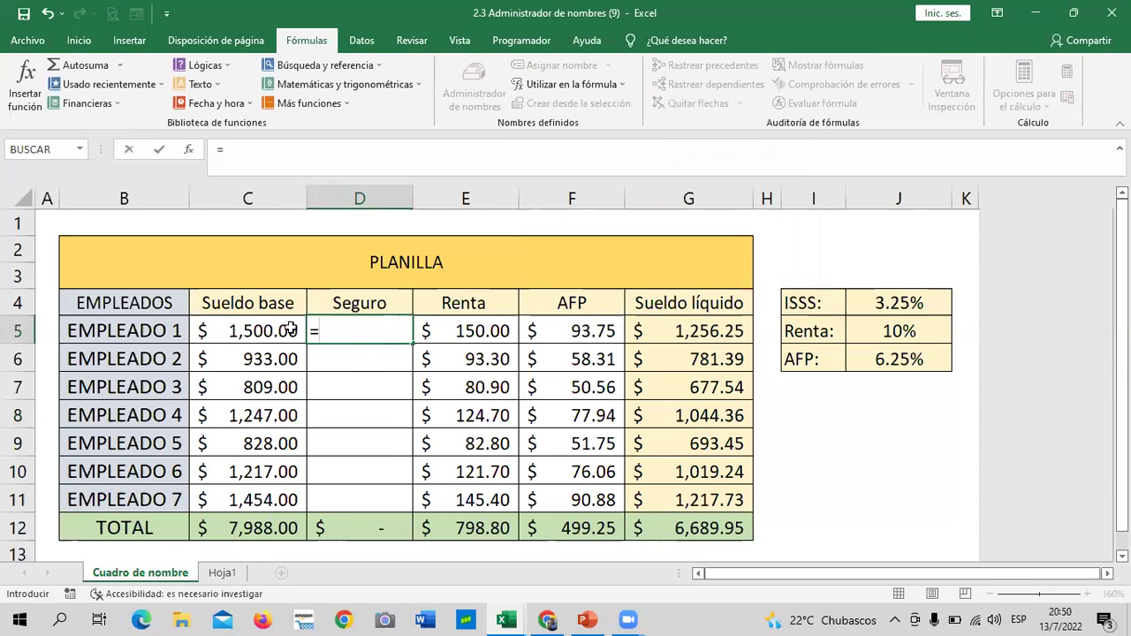
left_click(246, 333)
key("Escape")
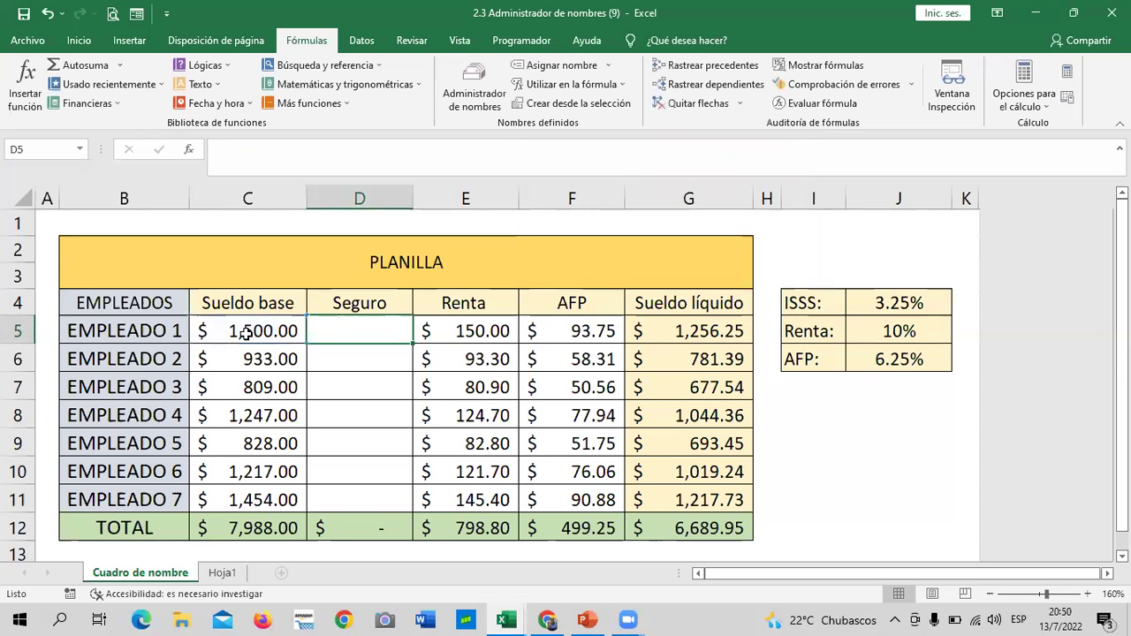
type("=")
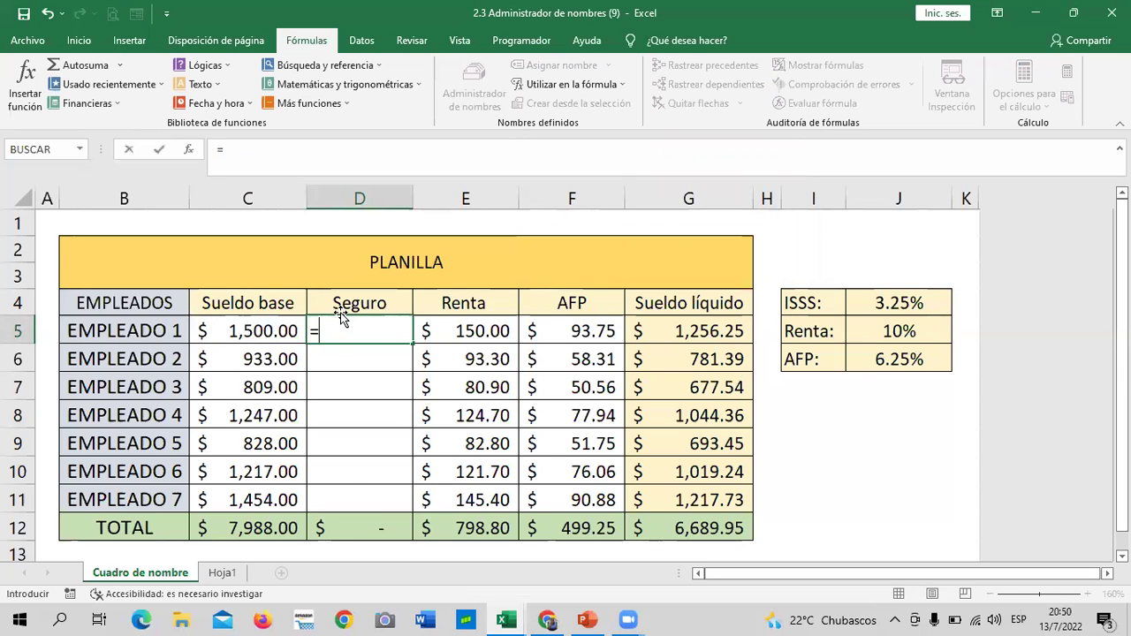
type("SE")
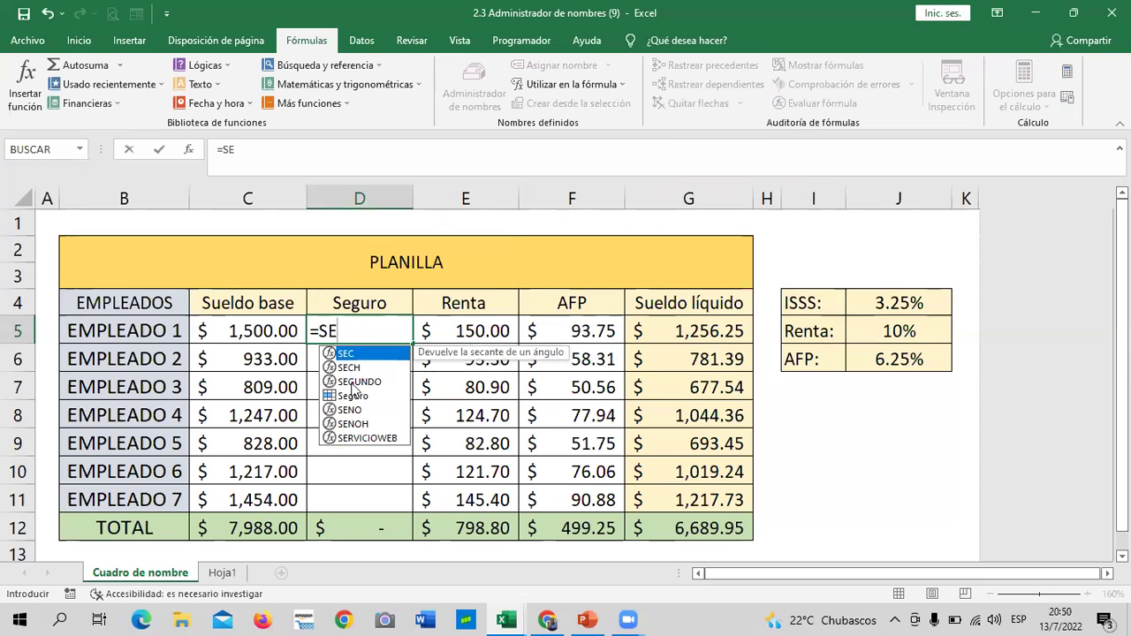
double_click(358, 397)
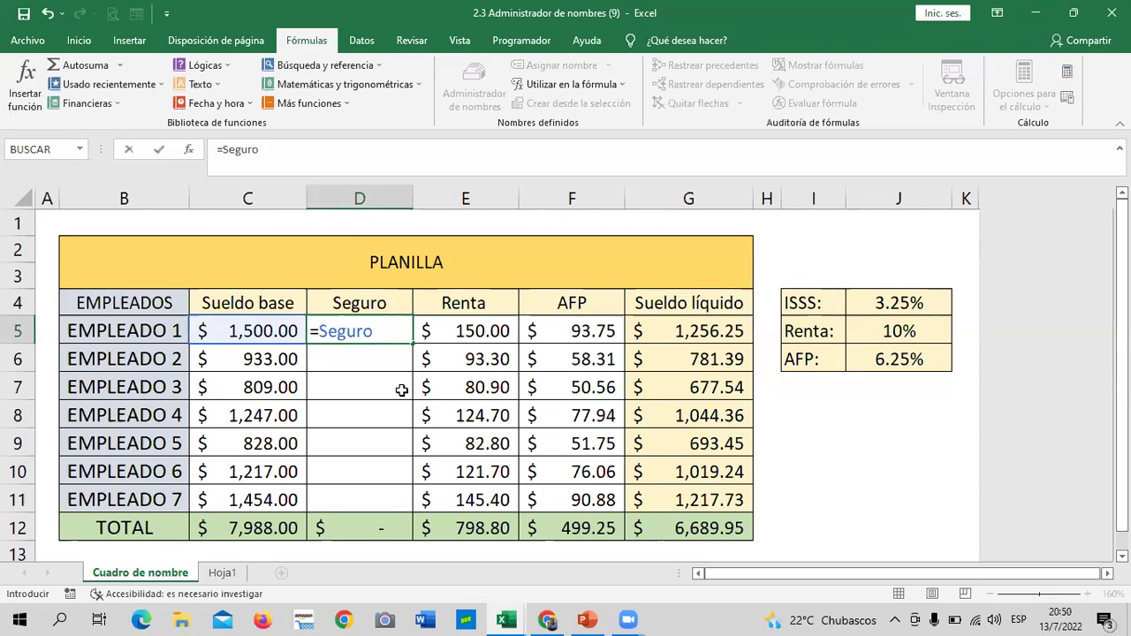
key("Return")
Copy =Seguro down through D11, then begin a test =SI formula in J10.
left_click(361, 322)
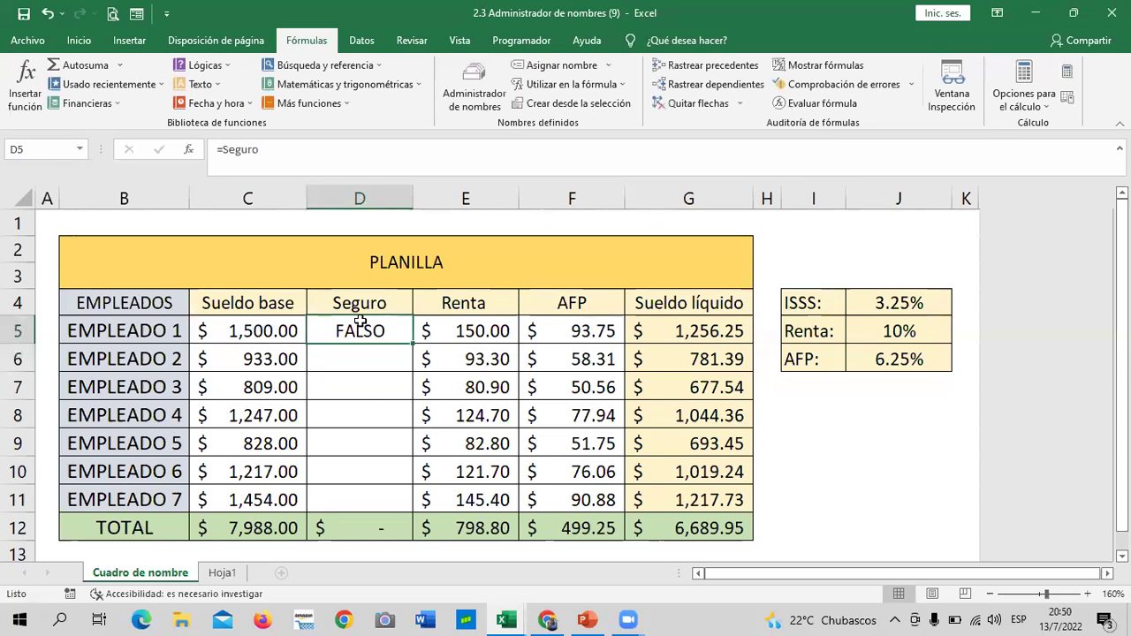
left_click_drag(412, 344, 413, 514)
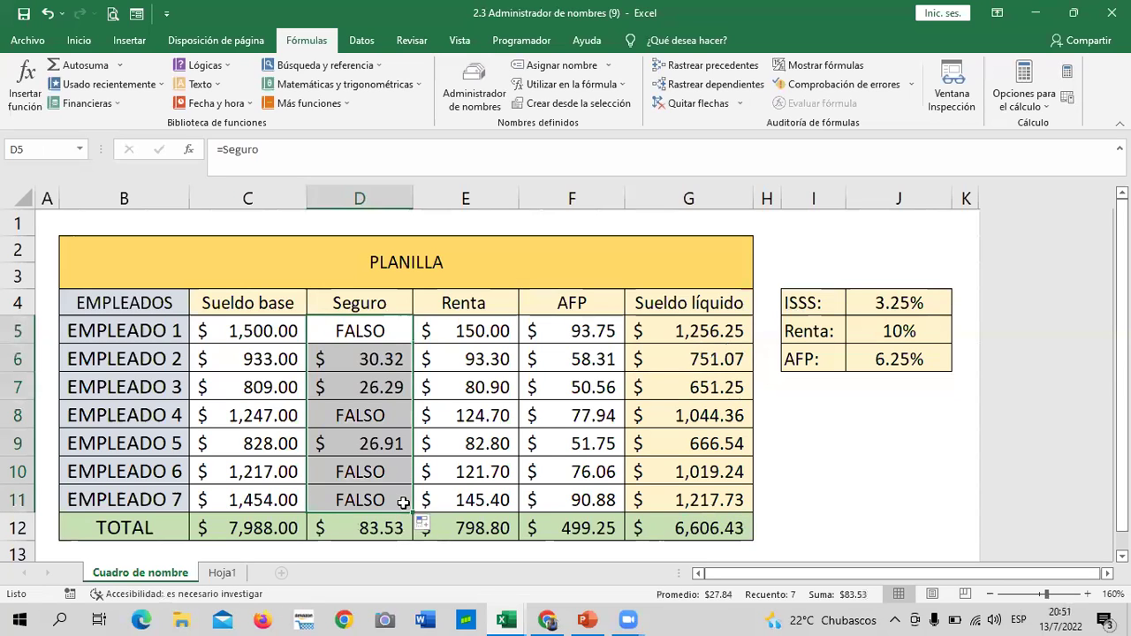
left_click(381, 500)
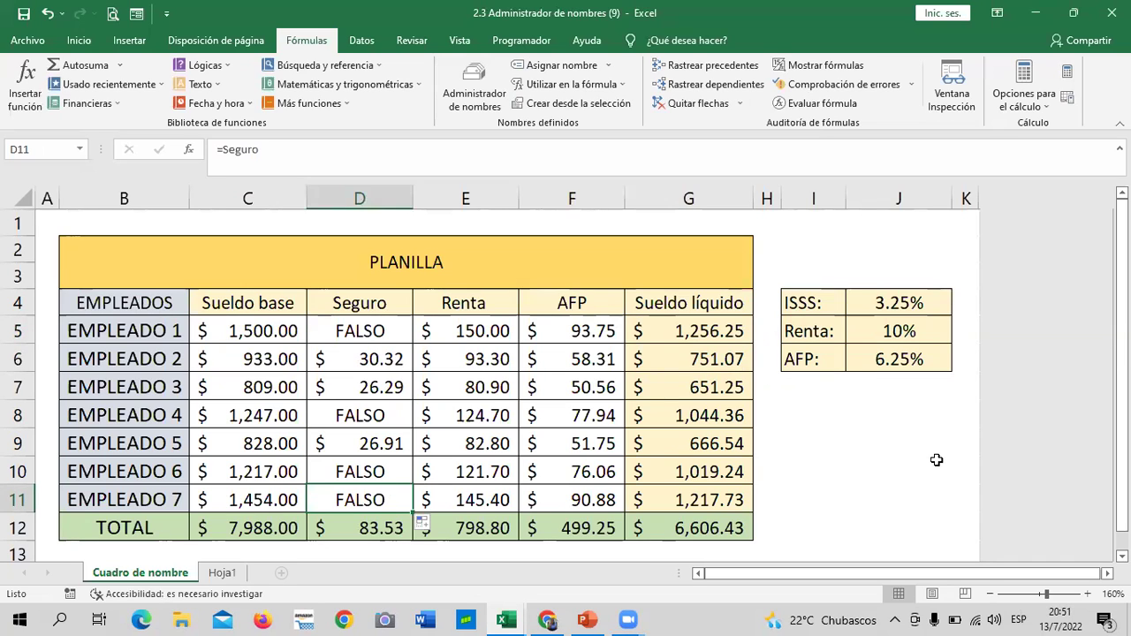
left_click(872, 460)
type("=S")
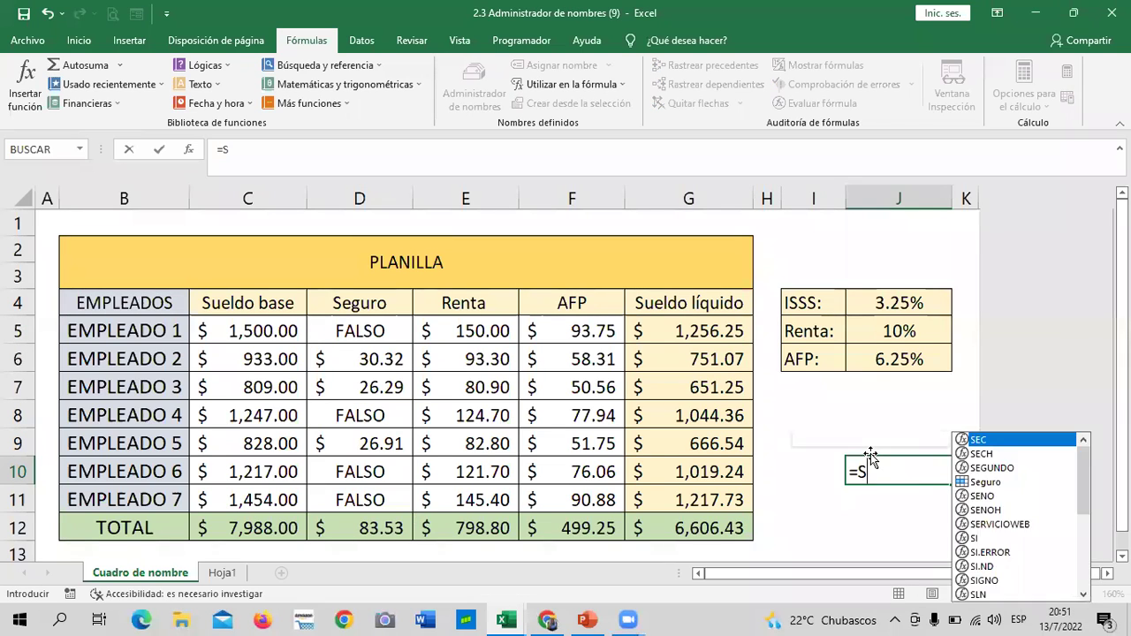
type("I")
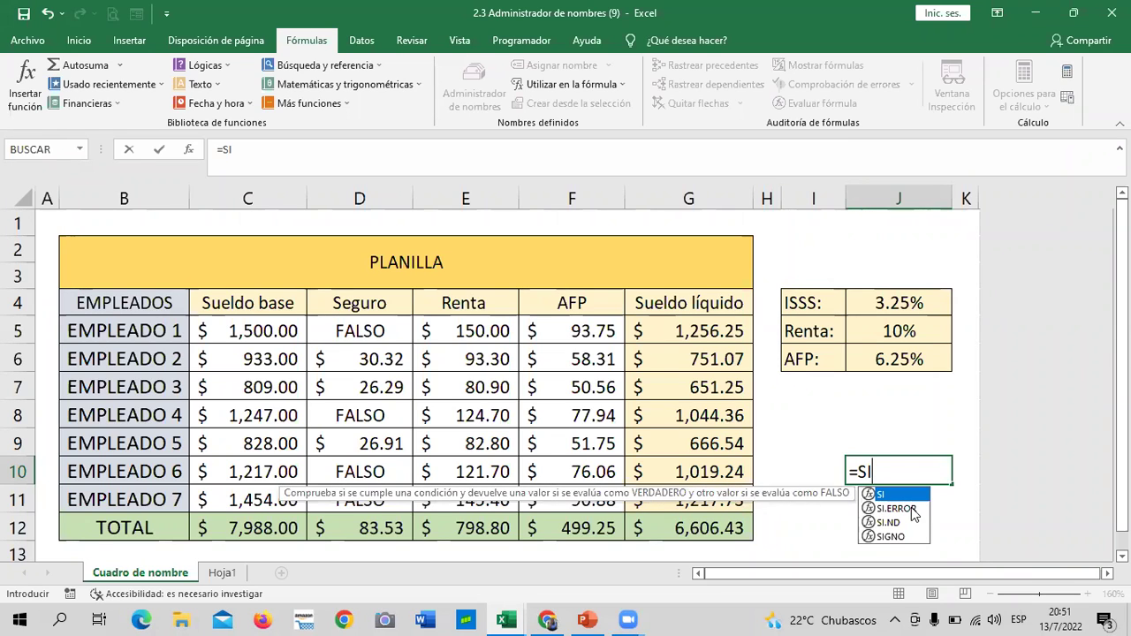
Clear the #¿NOMBRE? test entry left in J10.
left_click(369, 329)
left_click(835, 461)
left_click(866, 464)
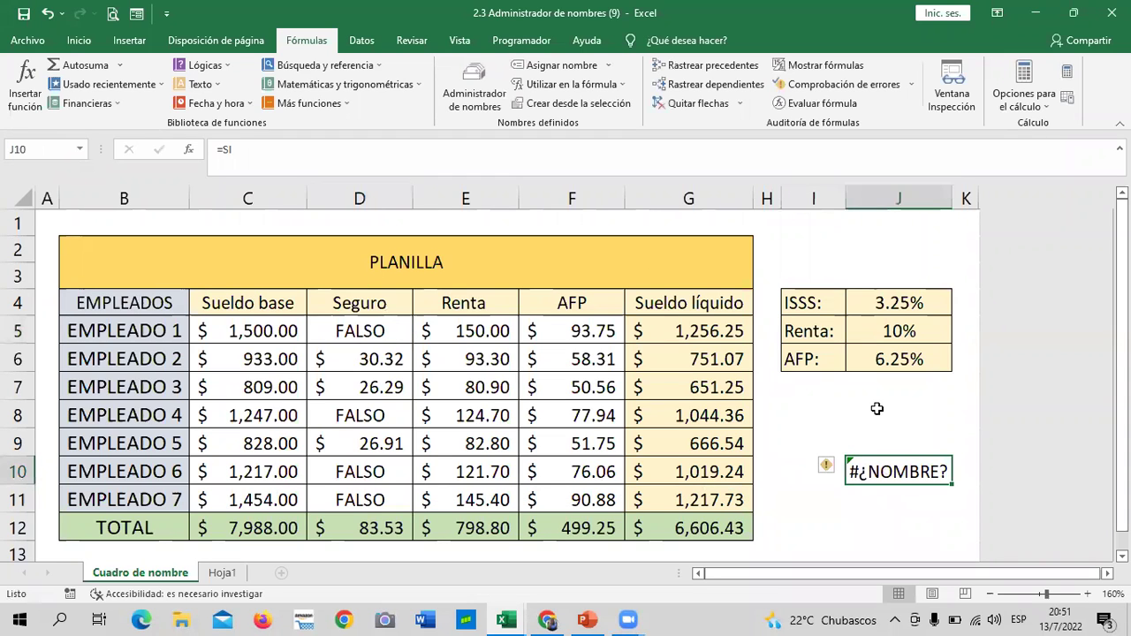
key("Delete")
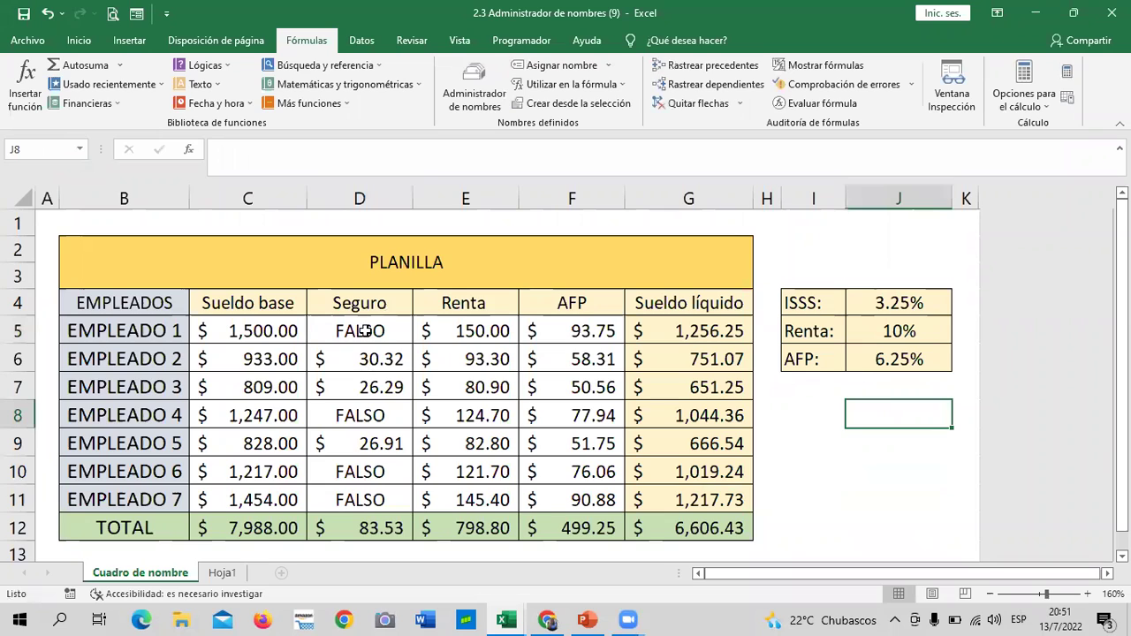
left_click(365, 329)
left_click(393, 502)
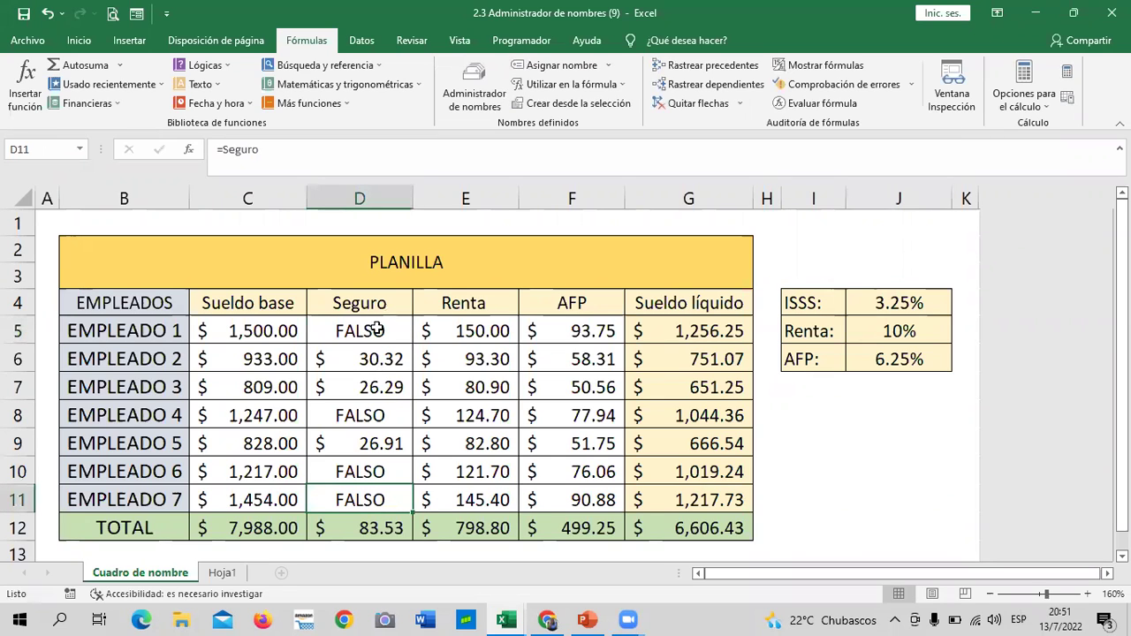
Change Empleado 1's base salary in C5 to 1000.
left_click(267, 328)
type("1000")
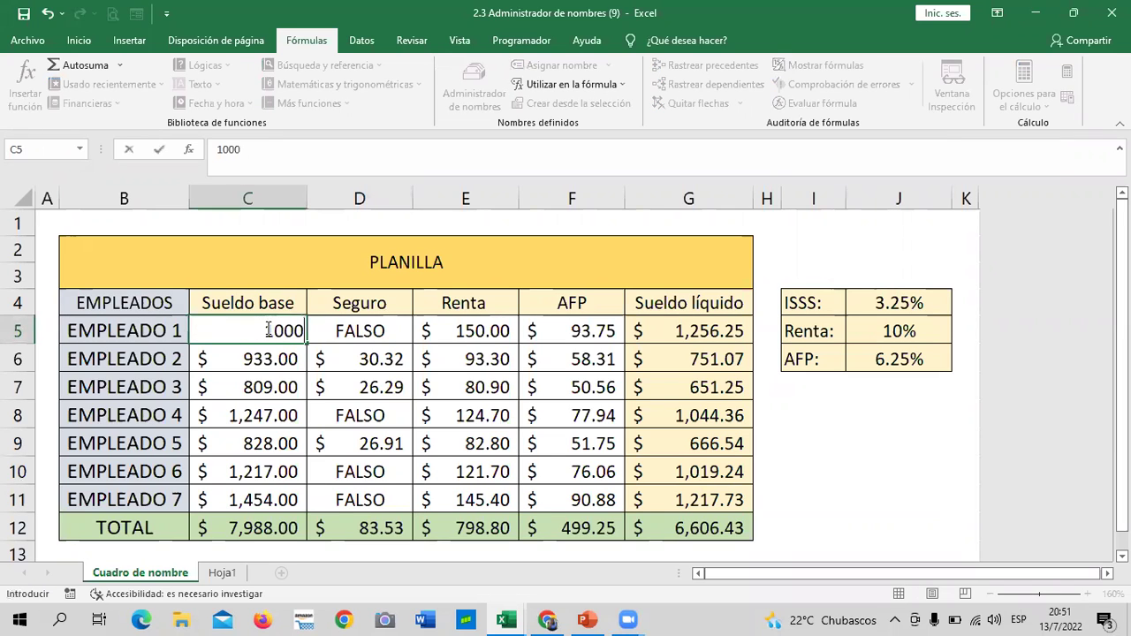
key("Return")
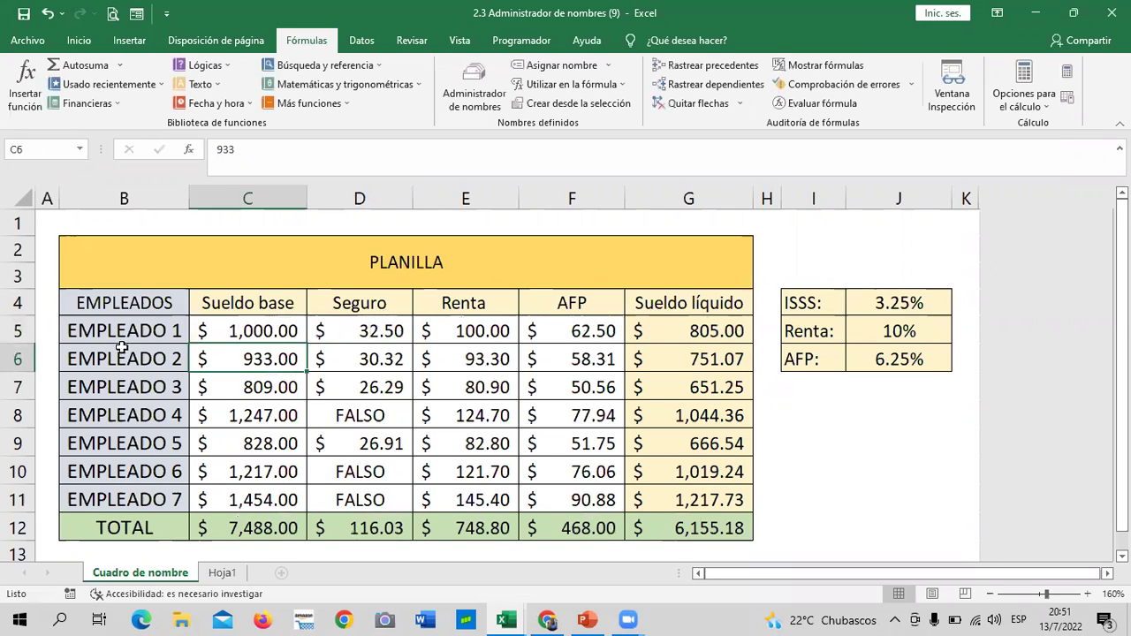
Clear the Seguro values from D5:D11.
left_click(314, 467)
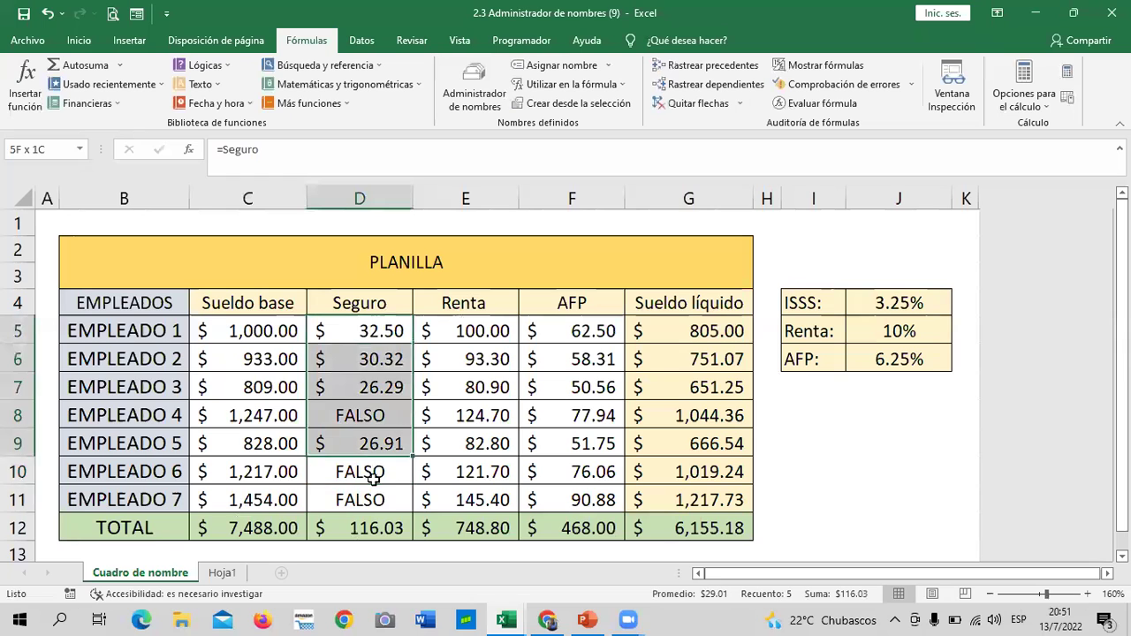
left_click_drag(384, 320, 370, 499)
key("Delete")
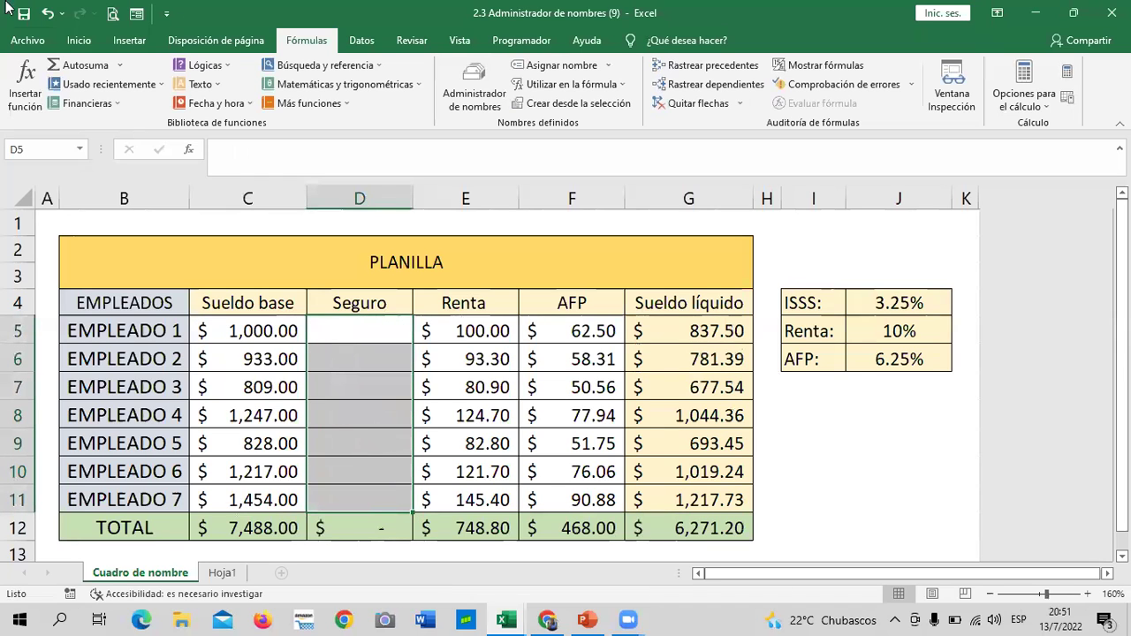
Remove the Seguro defined name in Name Manager with Eliminar, confirming the deletion.
left_click(476, 86)
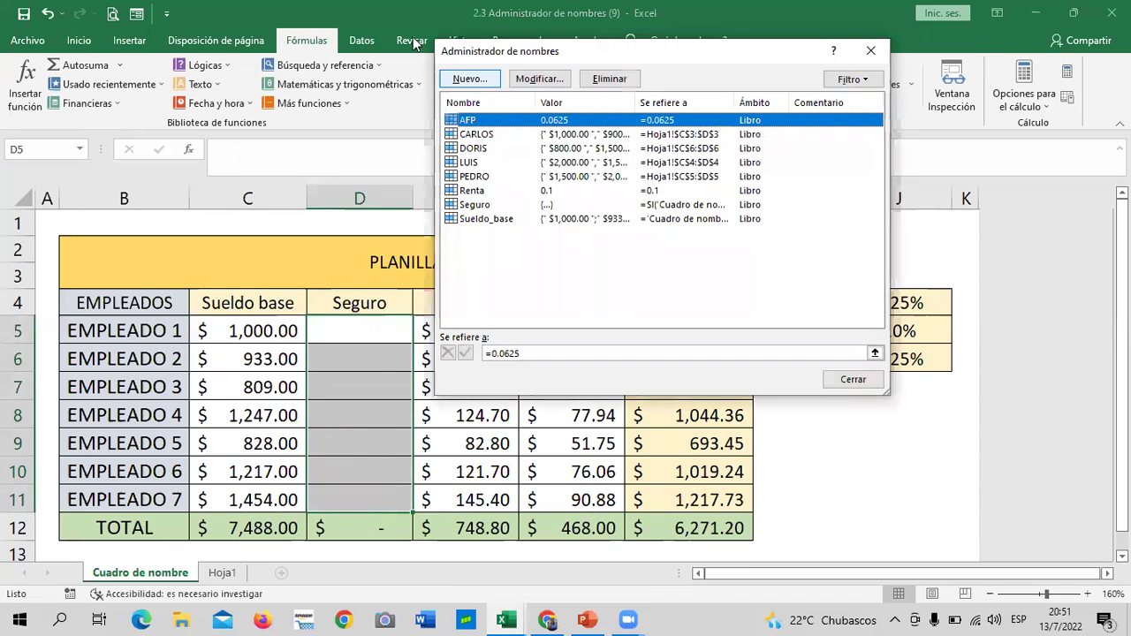
left_click(474, 205)
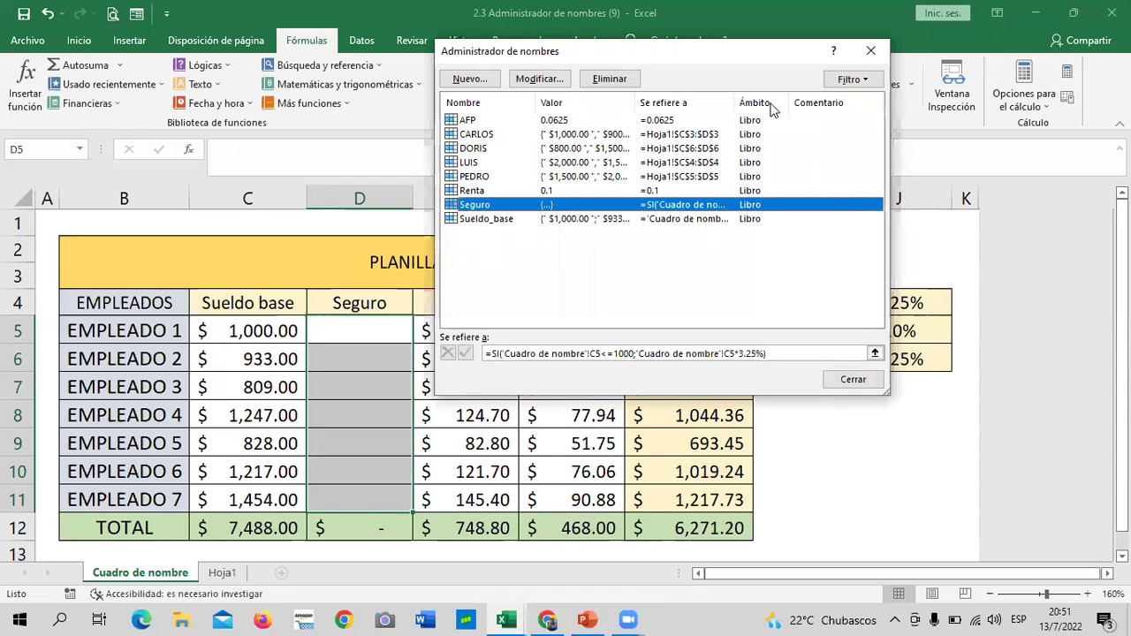
left_click(540, 79)
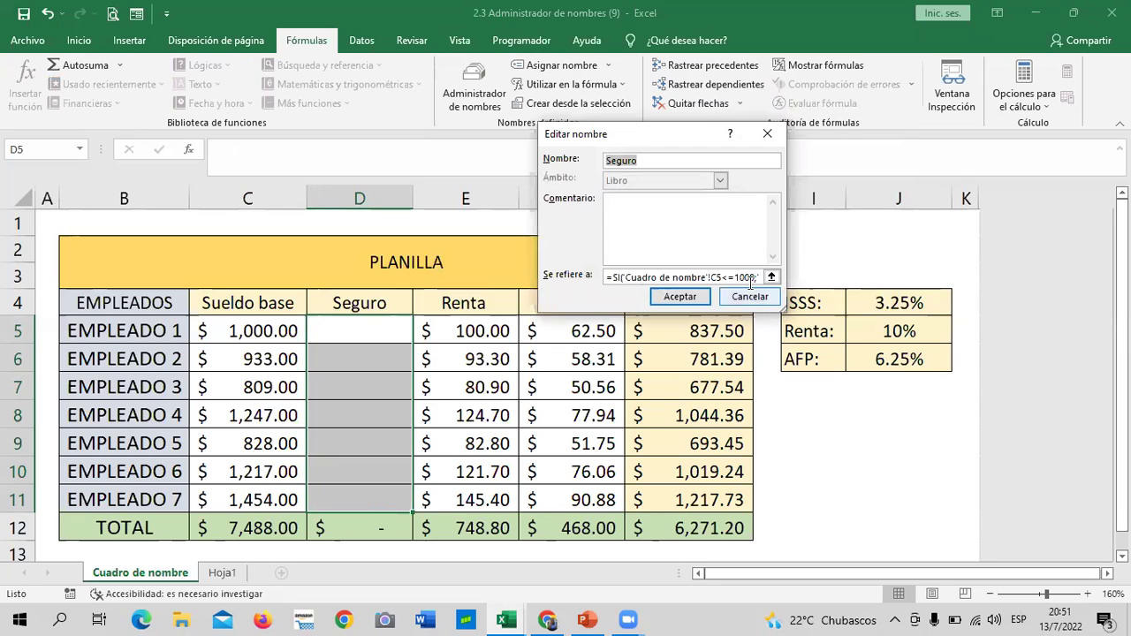
left_click(761, 277)
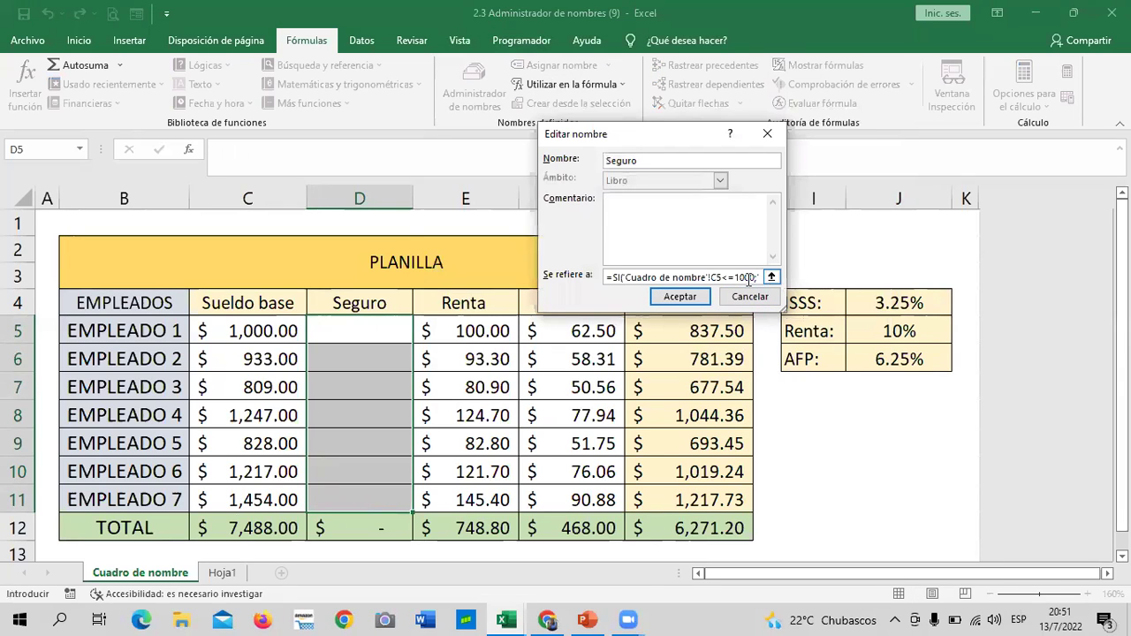
key("Right")
key("Right")
key("Right")
key("Right")
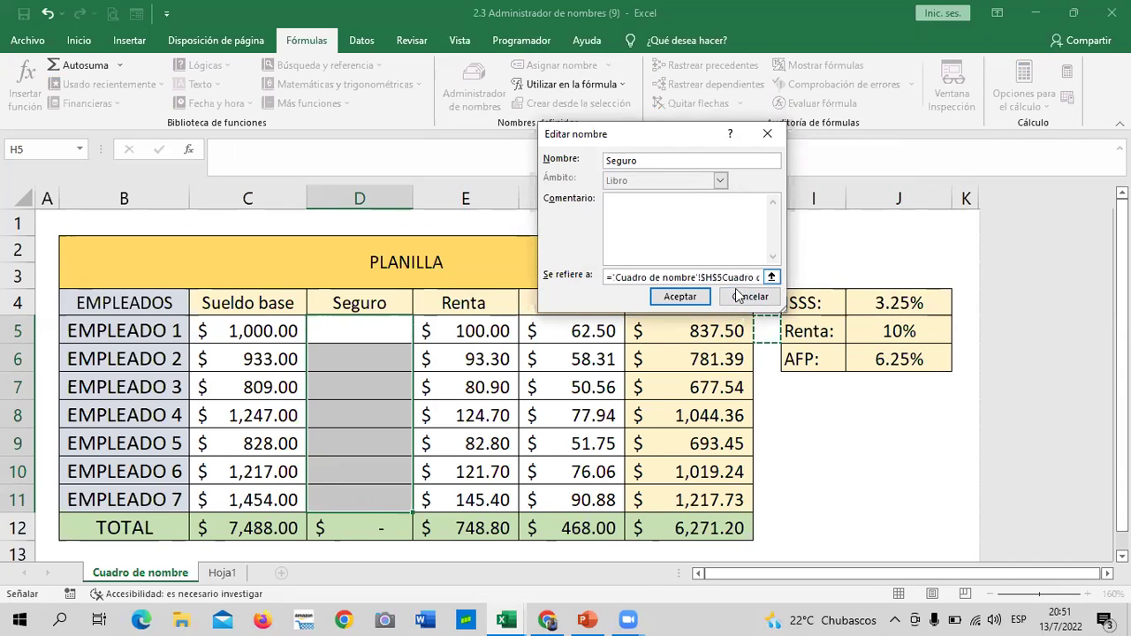
left_click(730, 298)
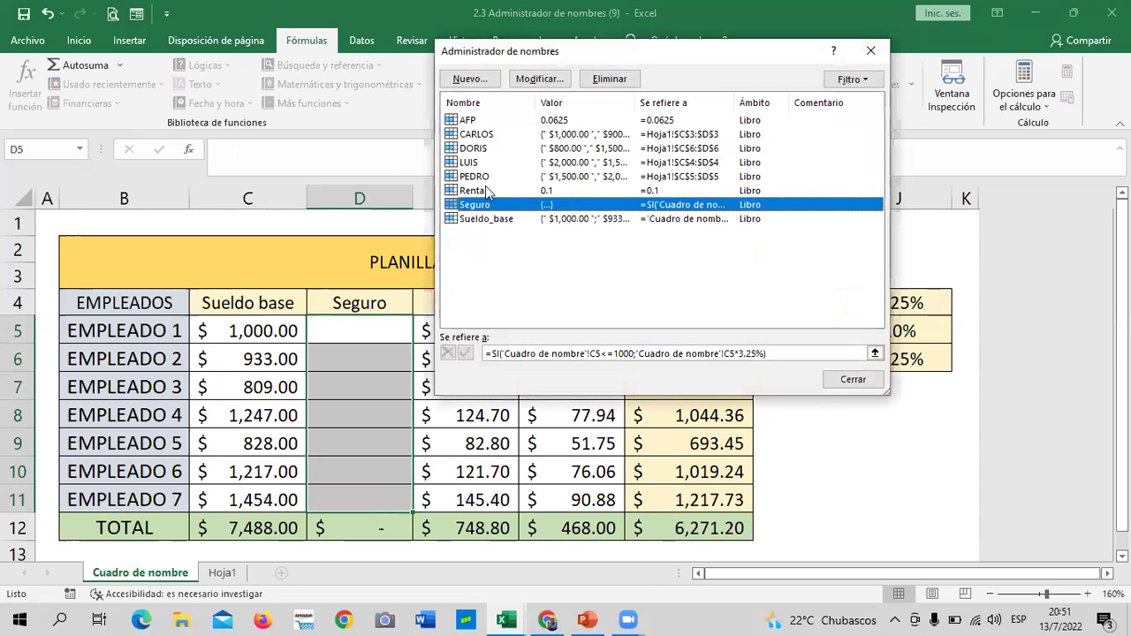
left_click(582, 79)
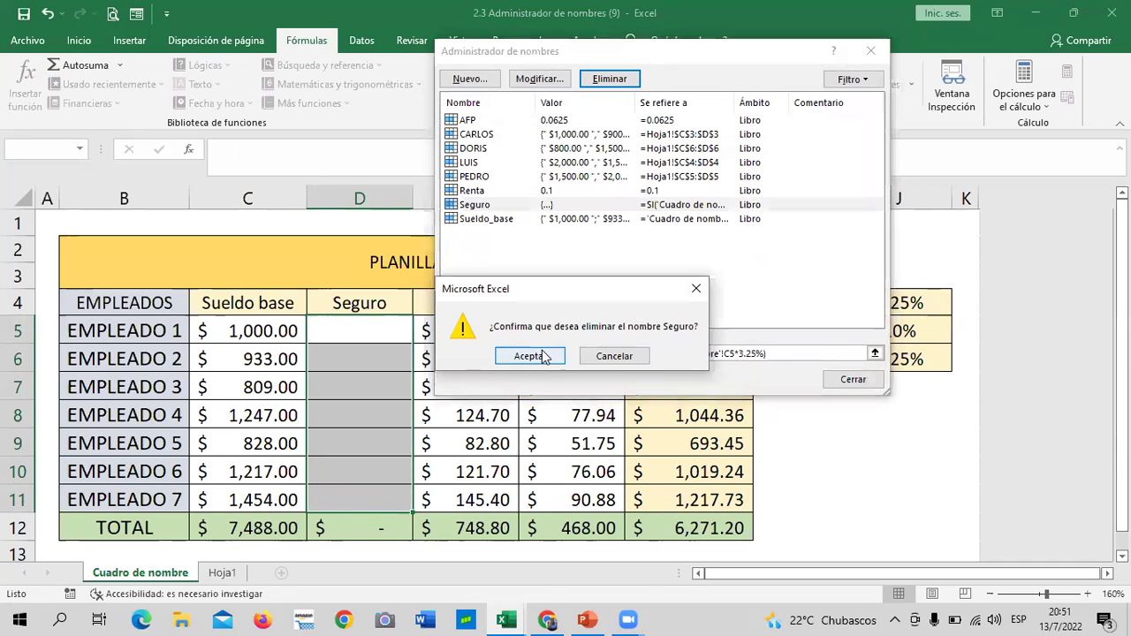
left_click(533, 358)
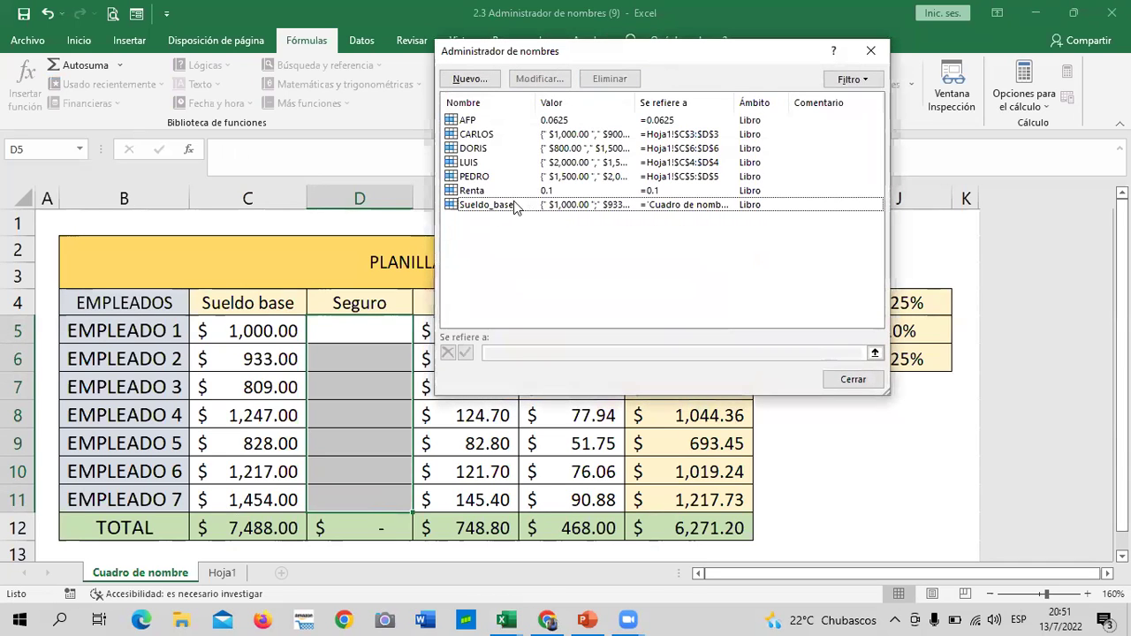
Create the name Seguro referring to =SI(C5<=1000;C5*3.25%;30).
left_click(485, 81)
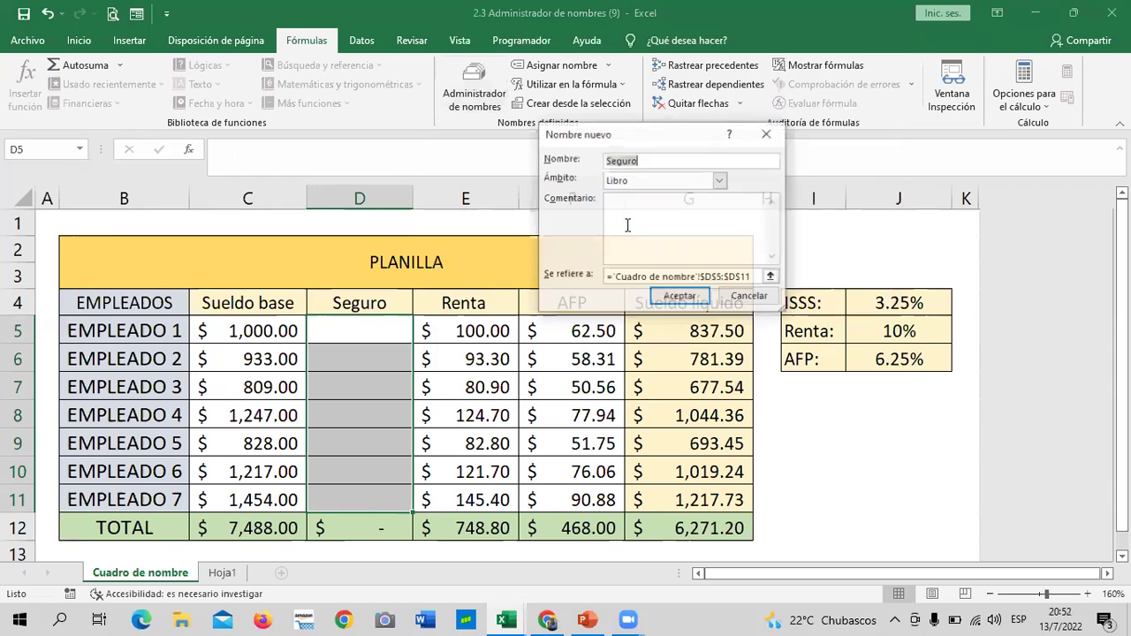
left_click(756, 277)
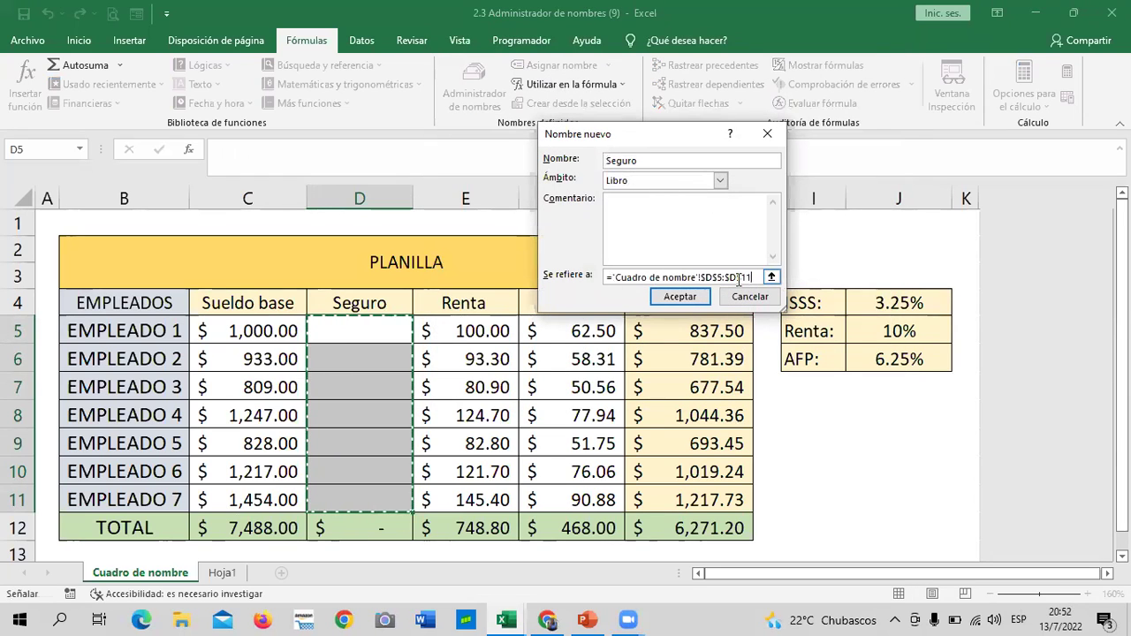
left_click_drag(751, 276, 606, 277)
key("BackSpace")
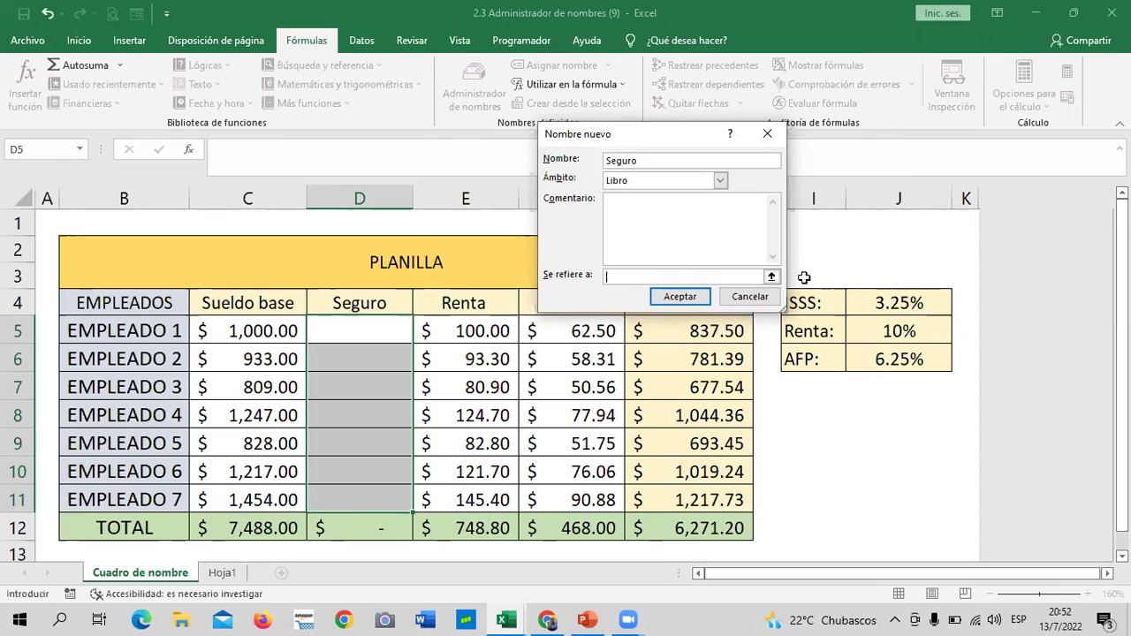
type("=$")
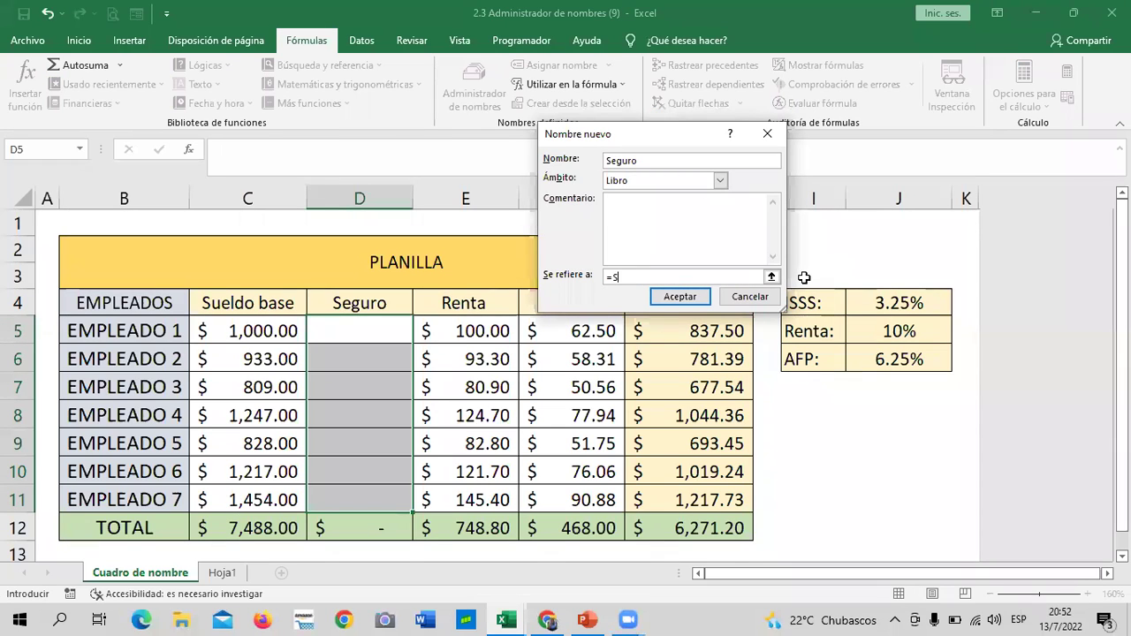
type("I(C5>")
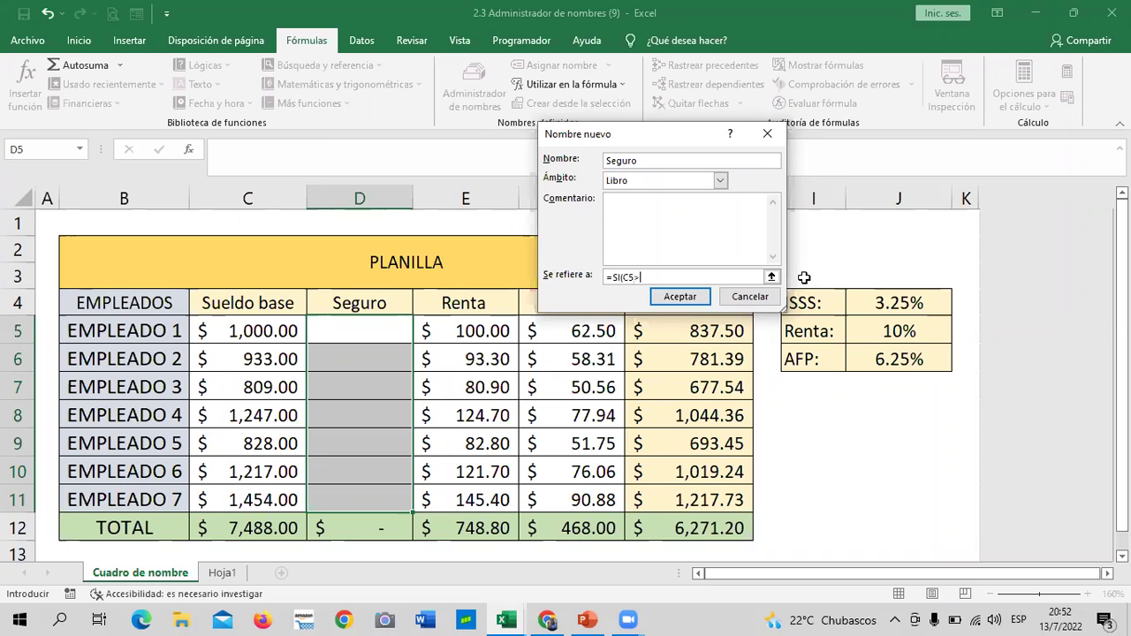
type("1000")
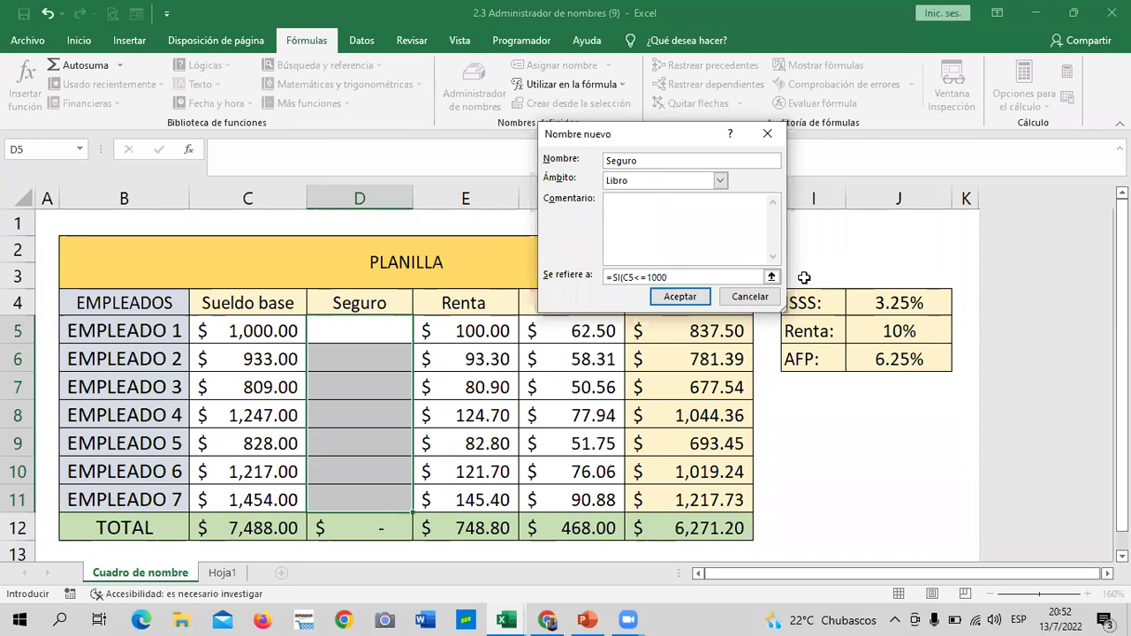
type(";C")
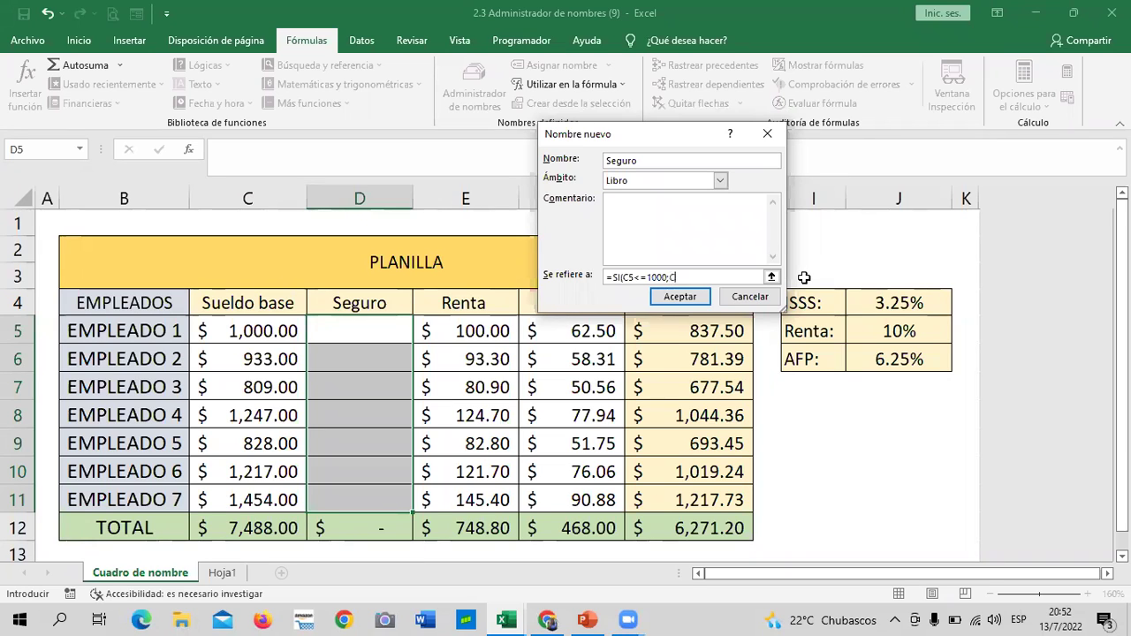
type("5*")
key("Return")
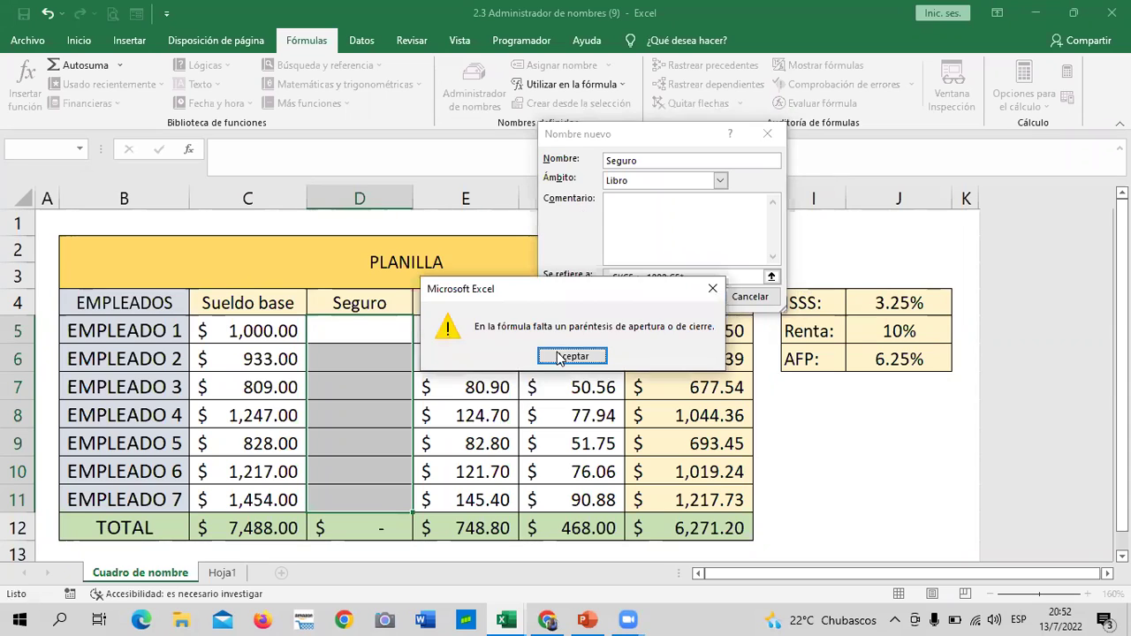
key("Return")
left_click(707, 278)
type("3")
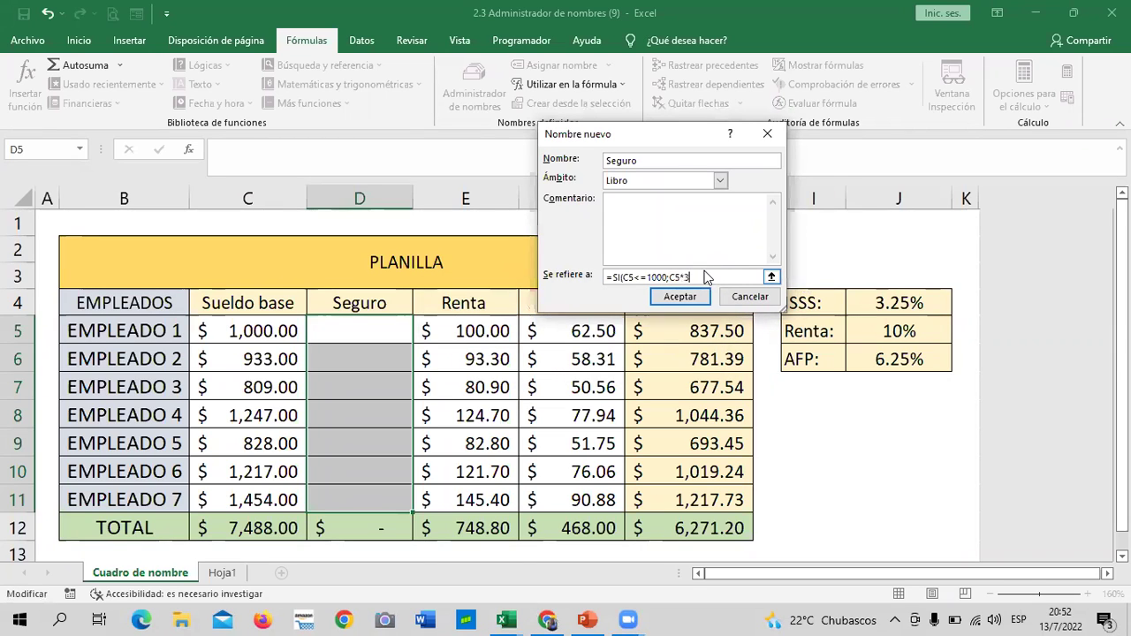
type(".25%")
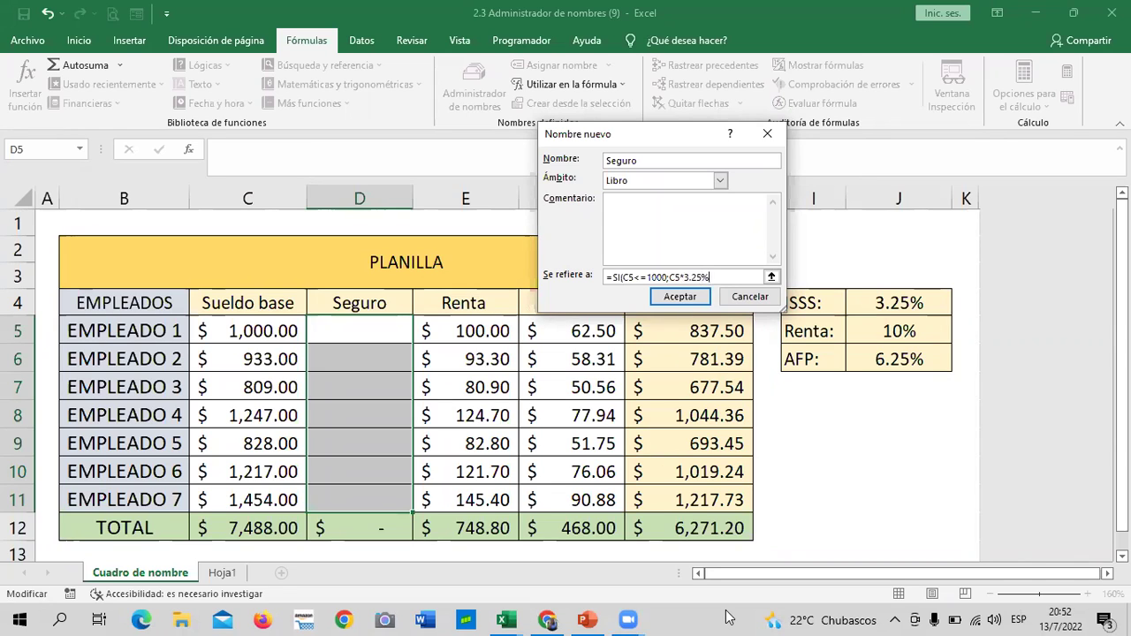
type(";")
left_click(684, 297)
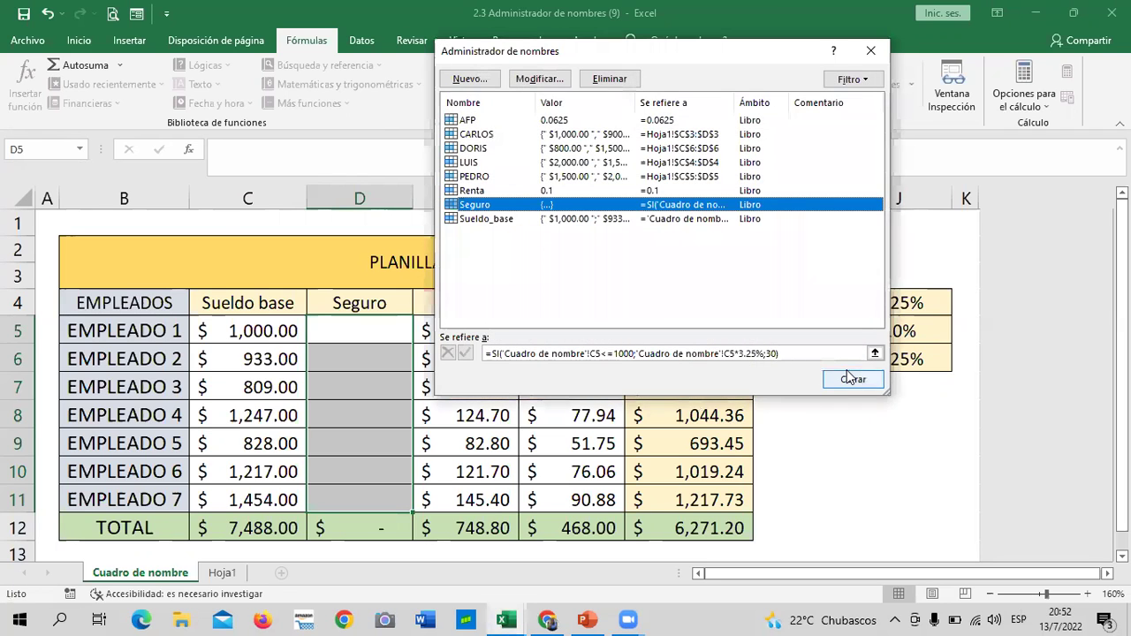
Close the Name Manager and start a =SE formula in D5.
left_click(853, 379)
left_click(893, 442)
left_click(357, 331)
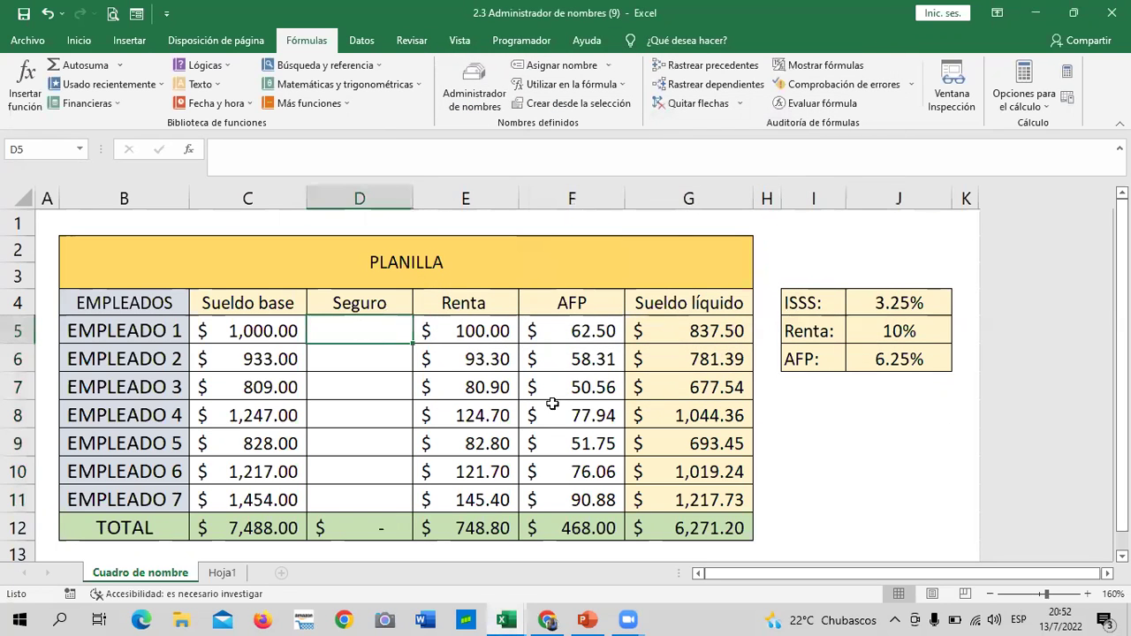
type("=")
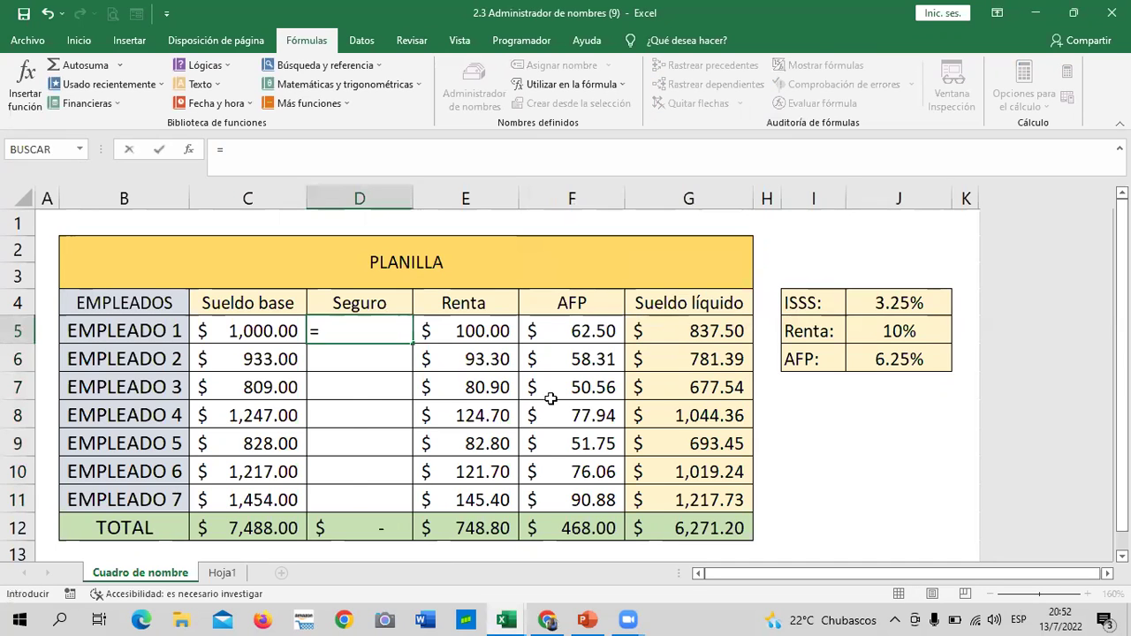
type("SE")
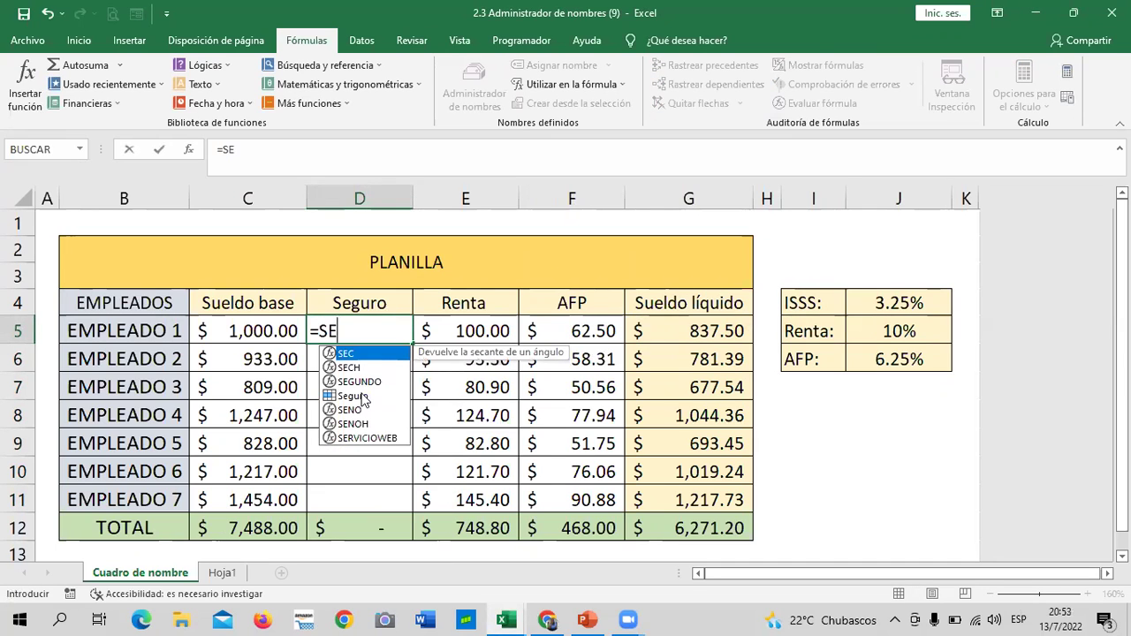
Complete =Seguro in D5 and fill it down to D11, giving a 206.03 total.
double_click(359, 394)
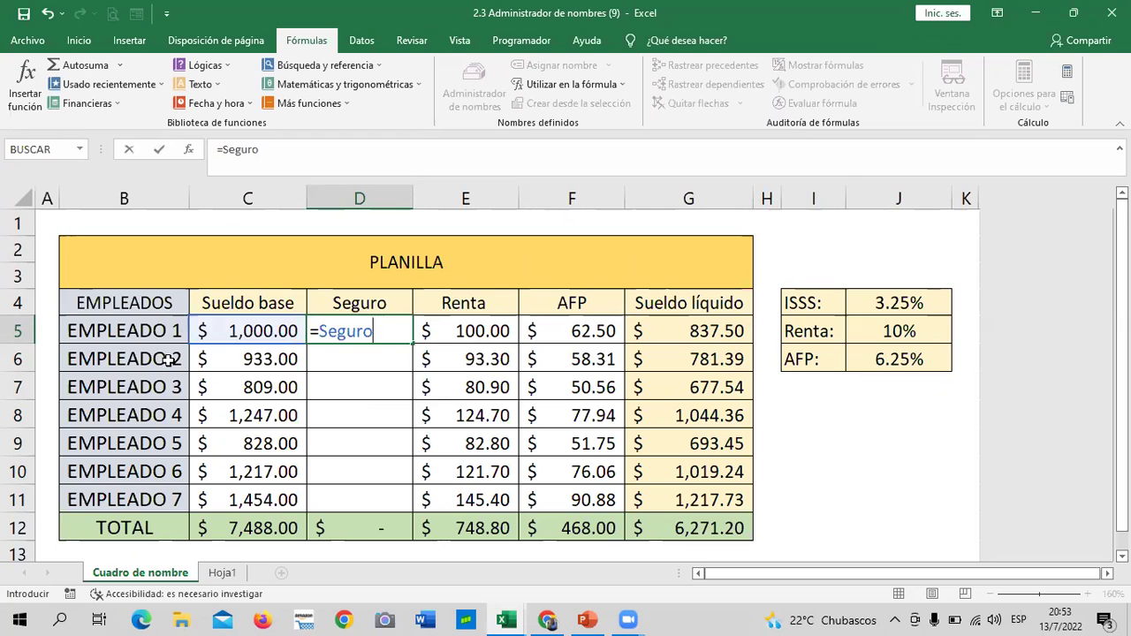
key("Return")
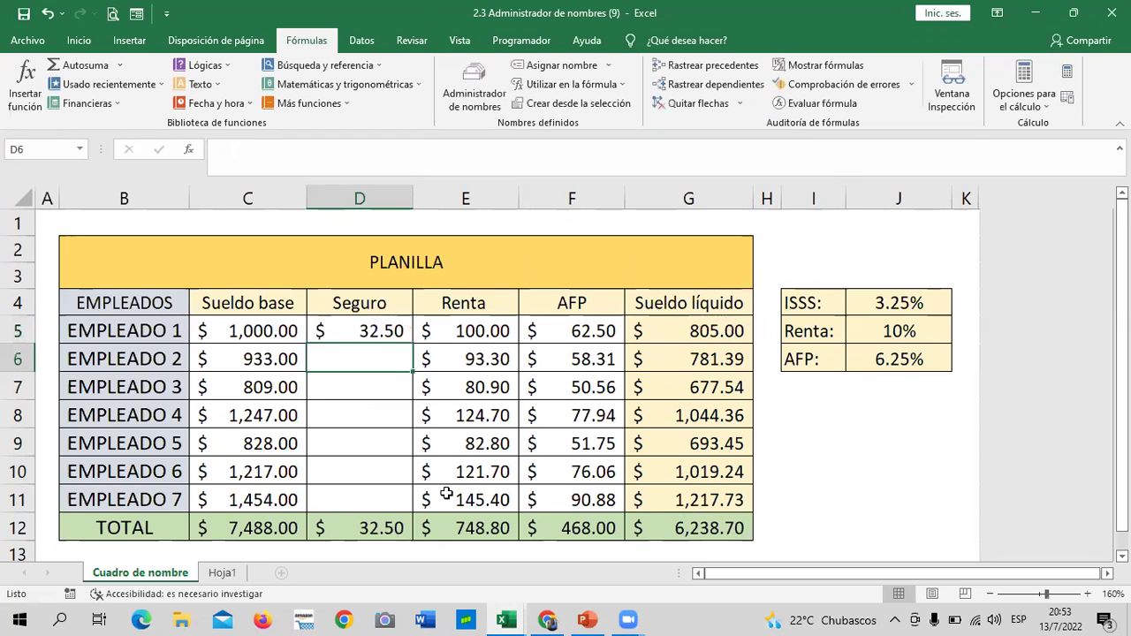
left_click(370, 320)
left_click_drag(413, 344, 408, 504)
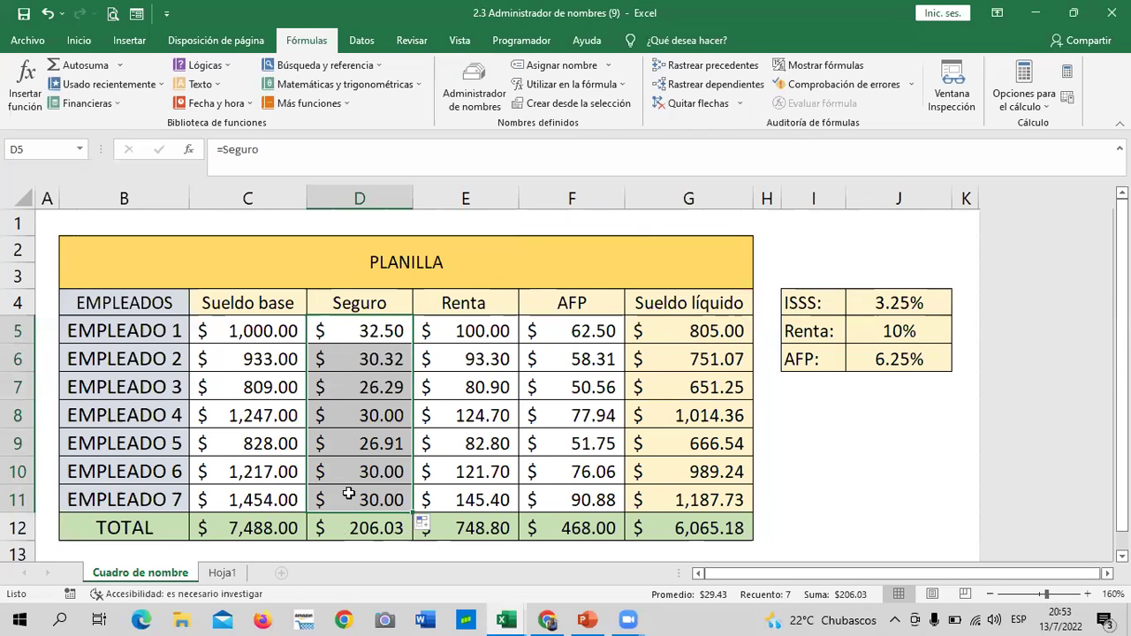
left_click(221, 500)
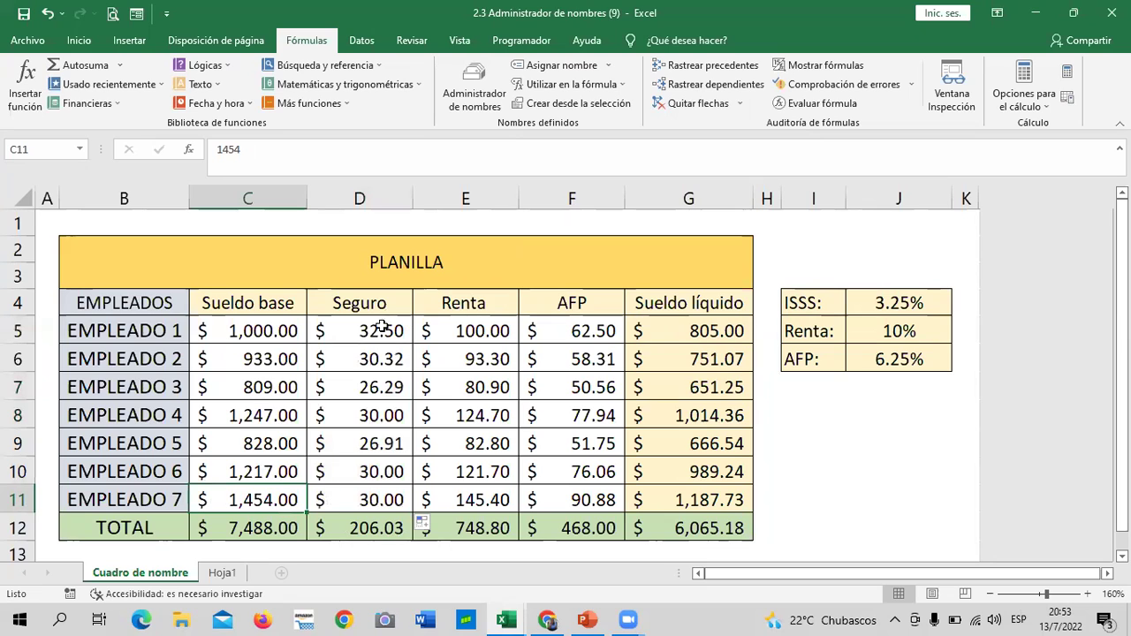
left_click(369, 406)
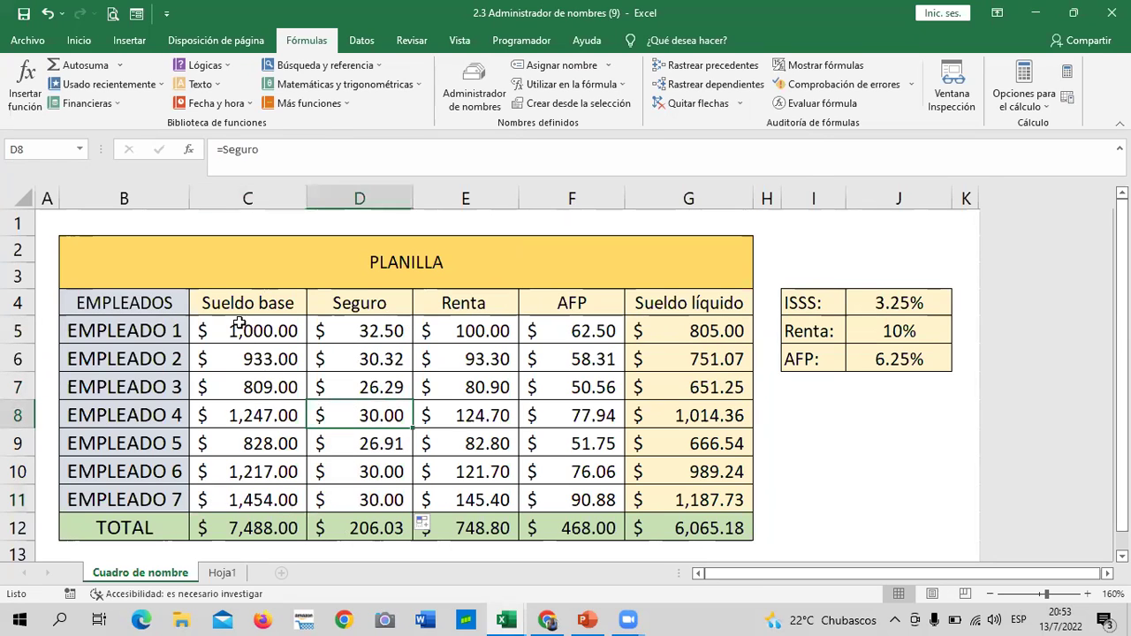
left_click(239, 324)
type("2000")
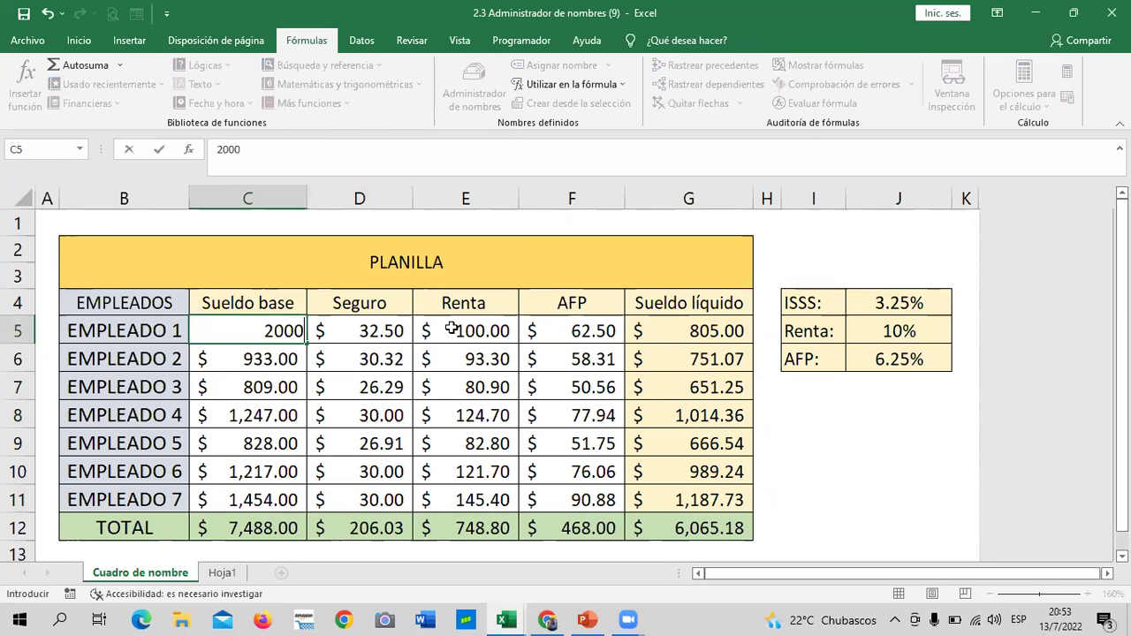
key("Return")
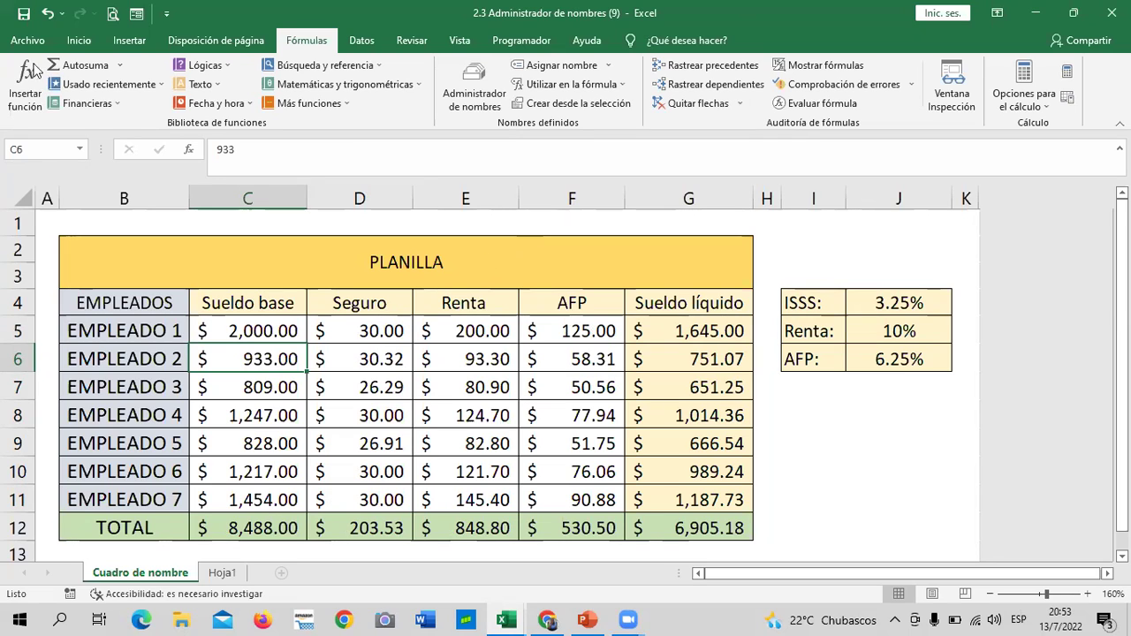
left_click(262, 498)
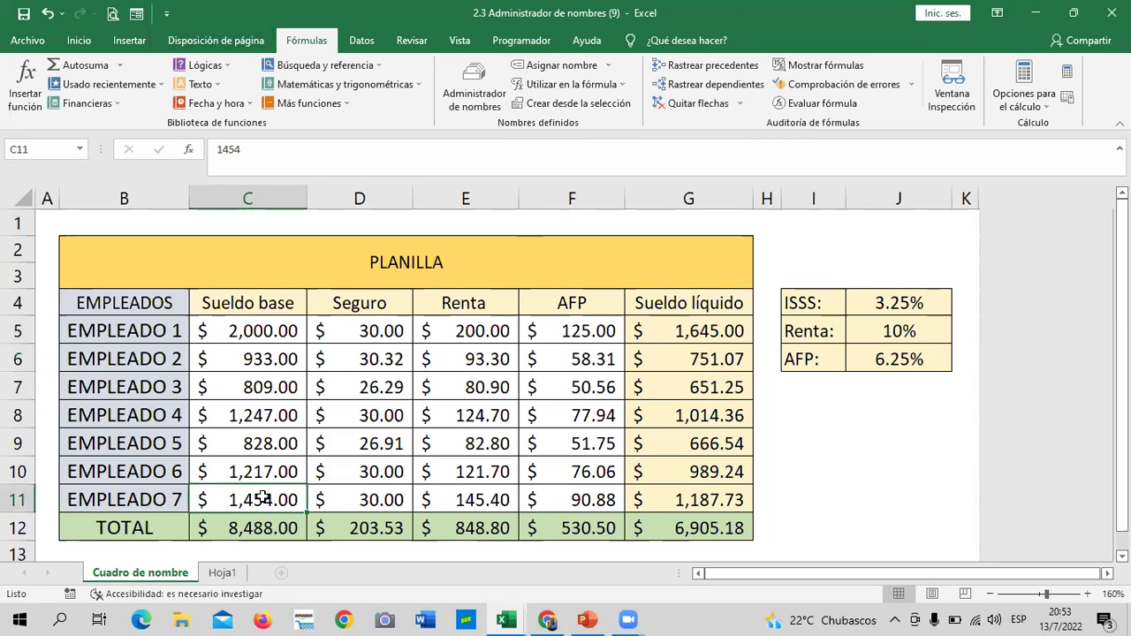
left_click(252, 333)
left_click(240, 359)
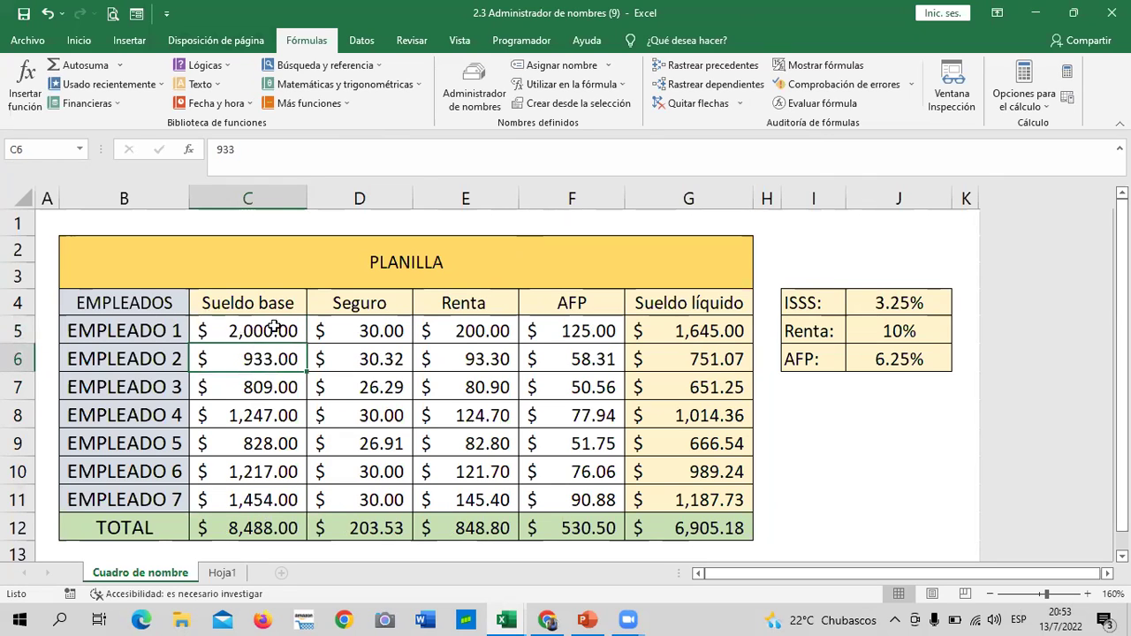
left_click(272, 327)
type("1,000")
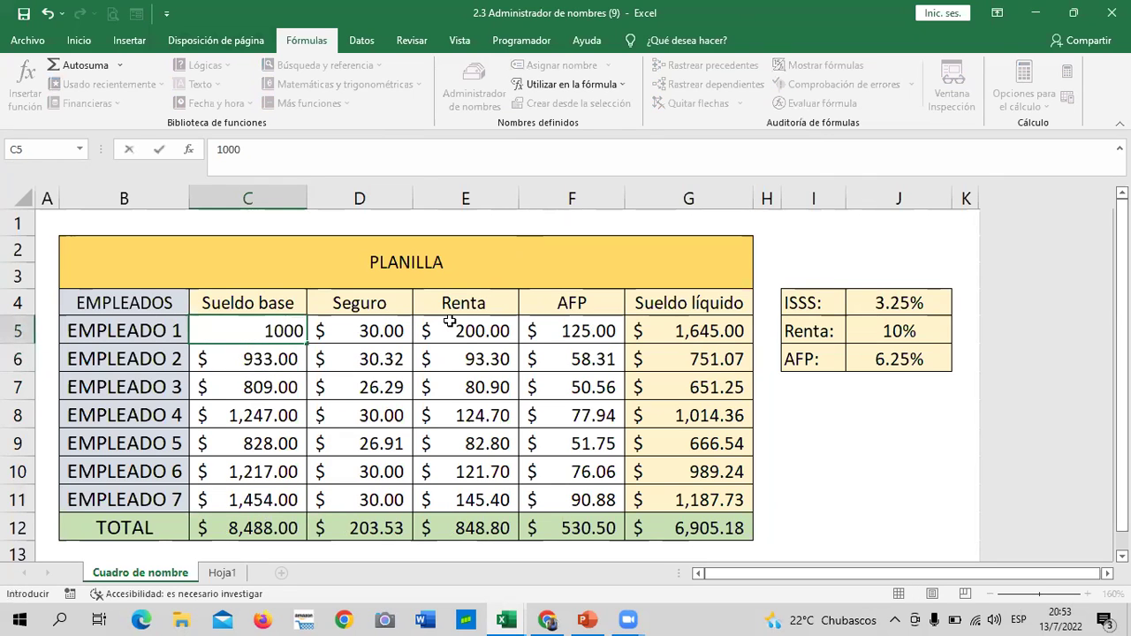
key("Return")
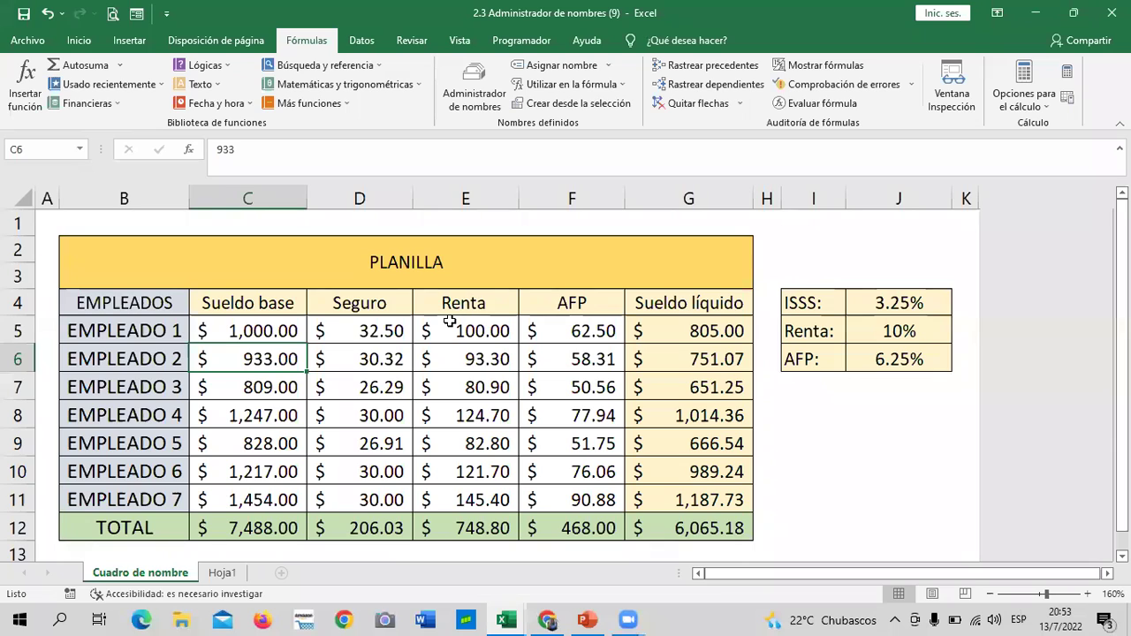
left_click(356, 332)
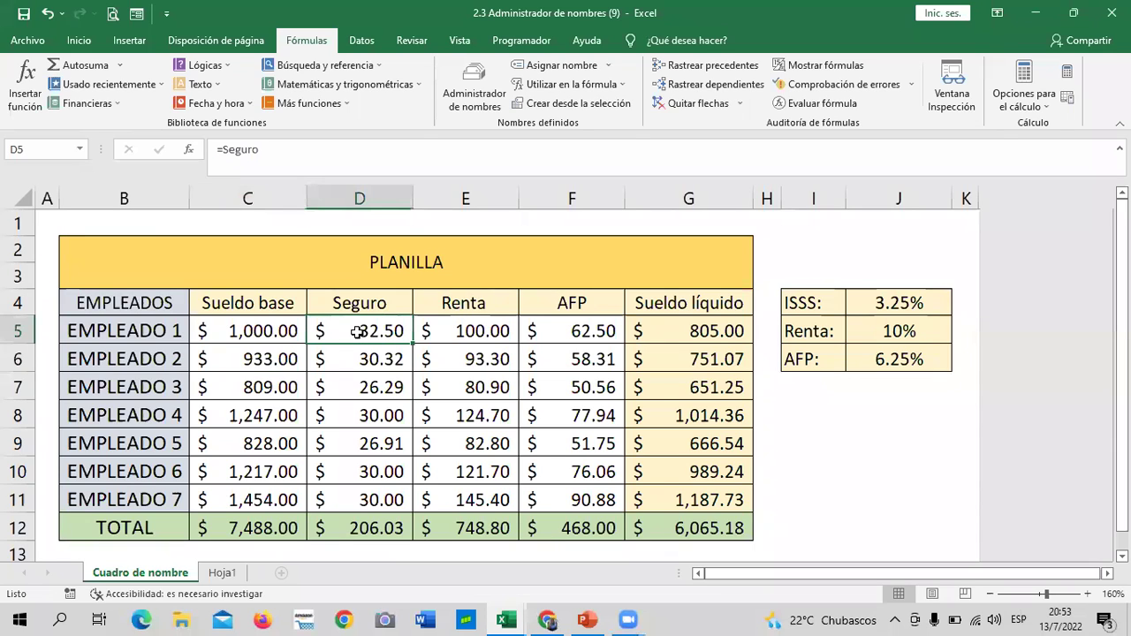
left_click(362, 355)
left_click(365, 383)
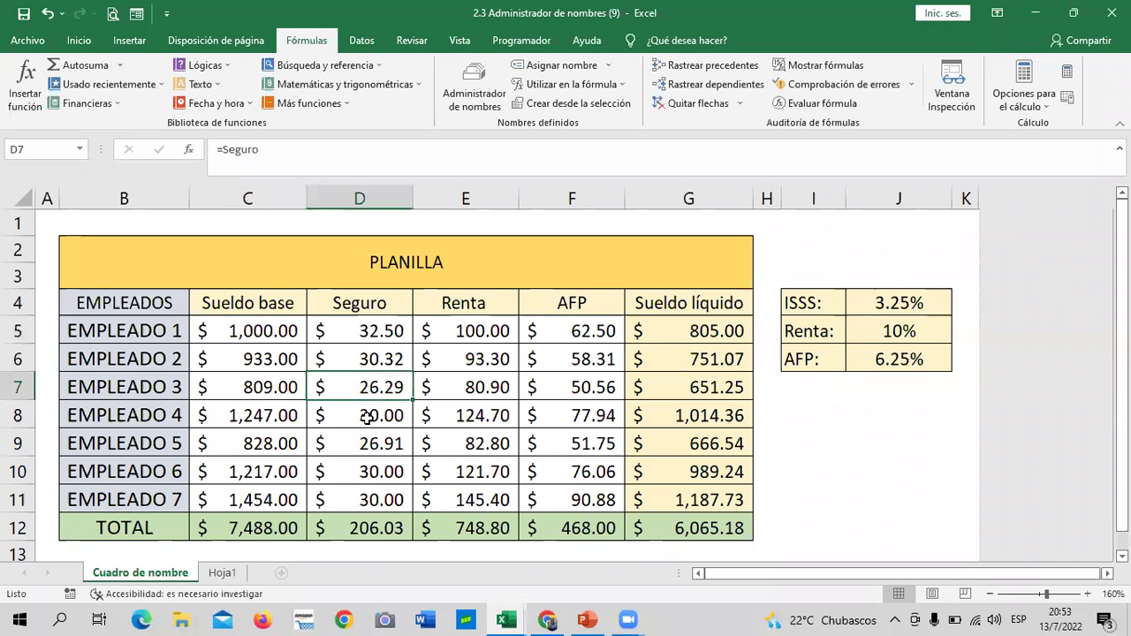
left_click(364, 415)
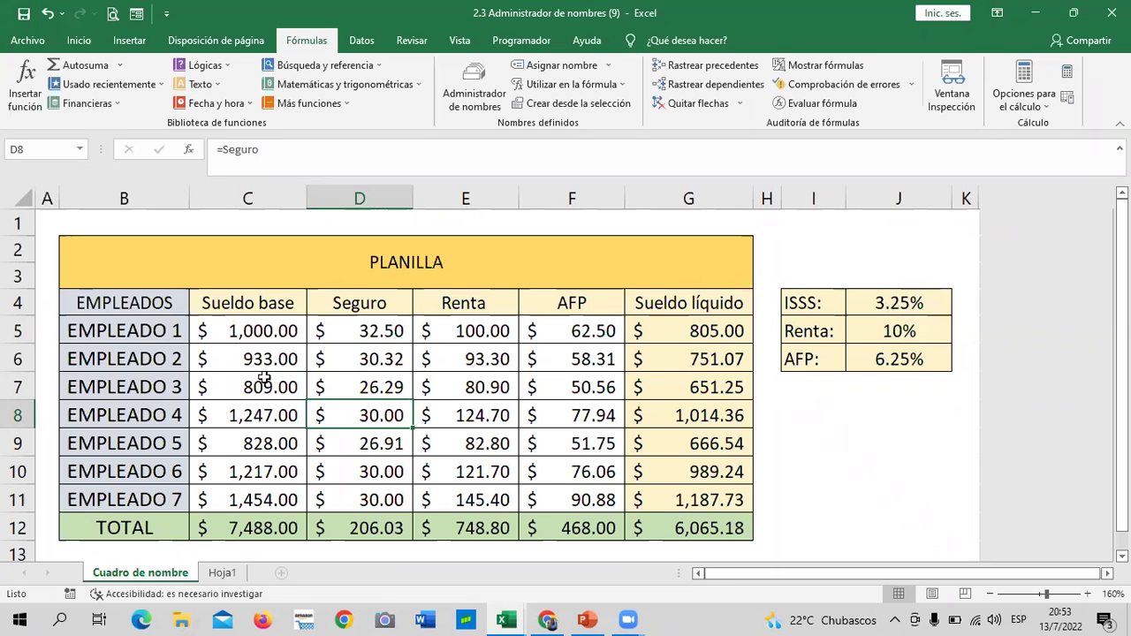
left_click(356, 488)
left_click(357, 330)
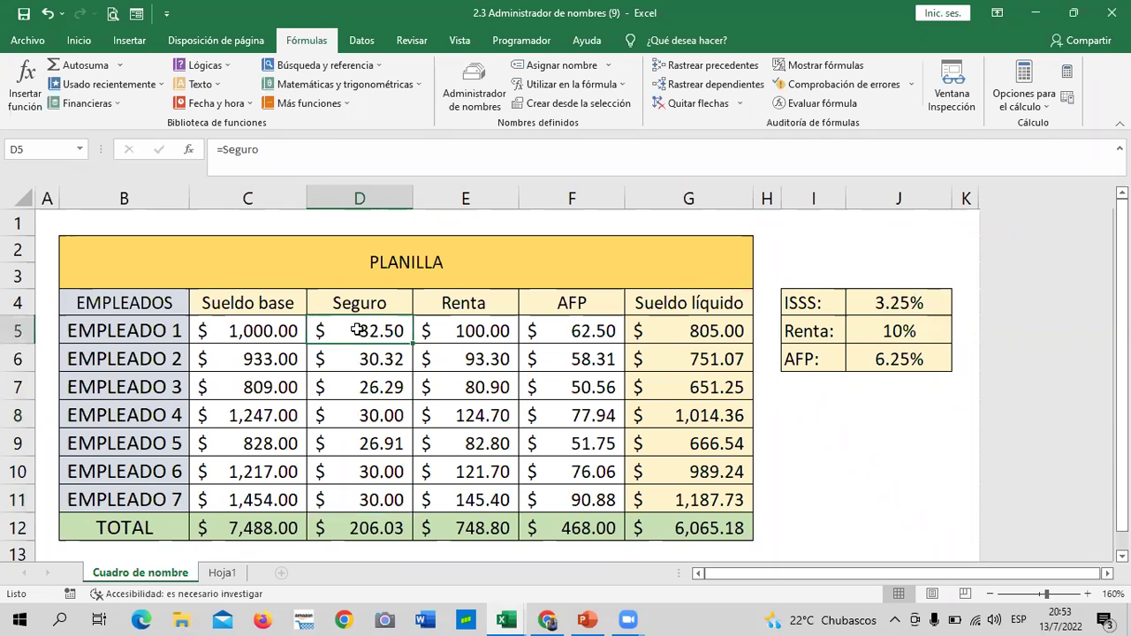
left_click(359, 361)
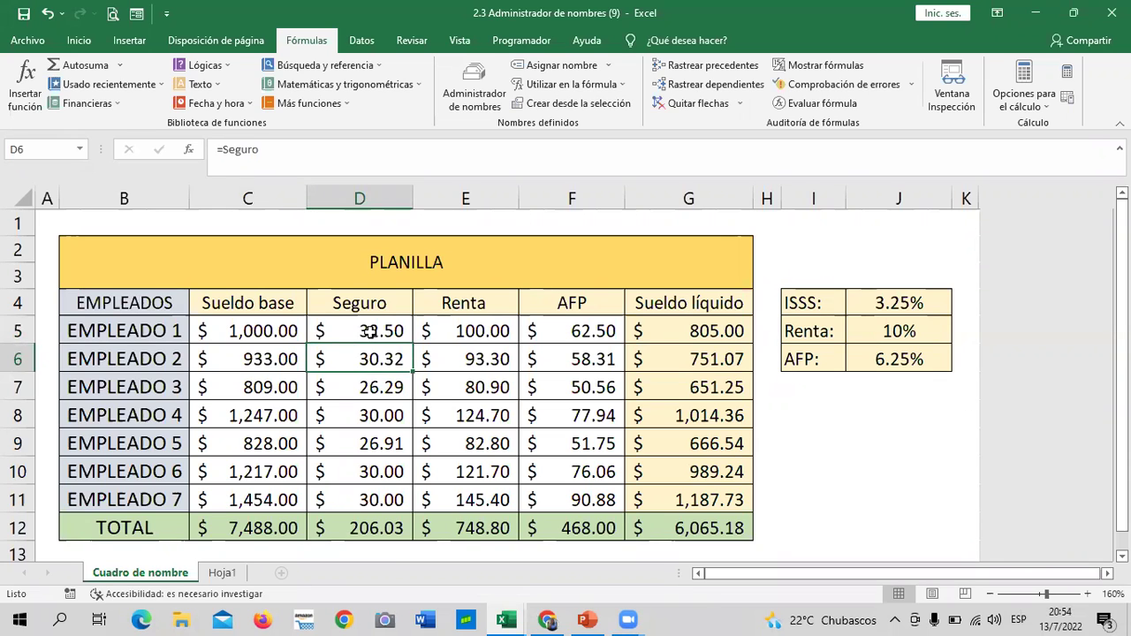
left_click(370, 332)
left_click(354, 501)
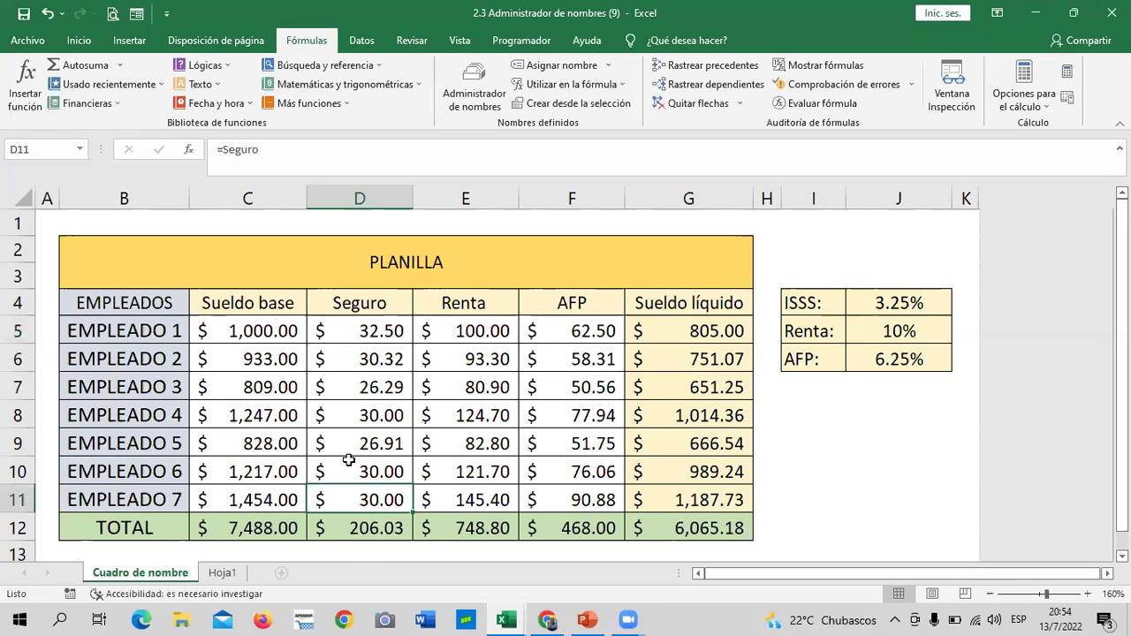
Re-enter =Seguro in D11 so Empleado 7's Seguro shows 30.00.
key("BackSpace")
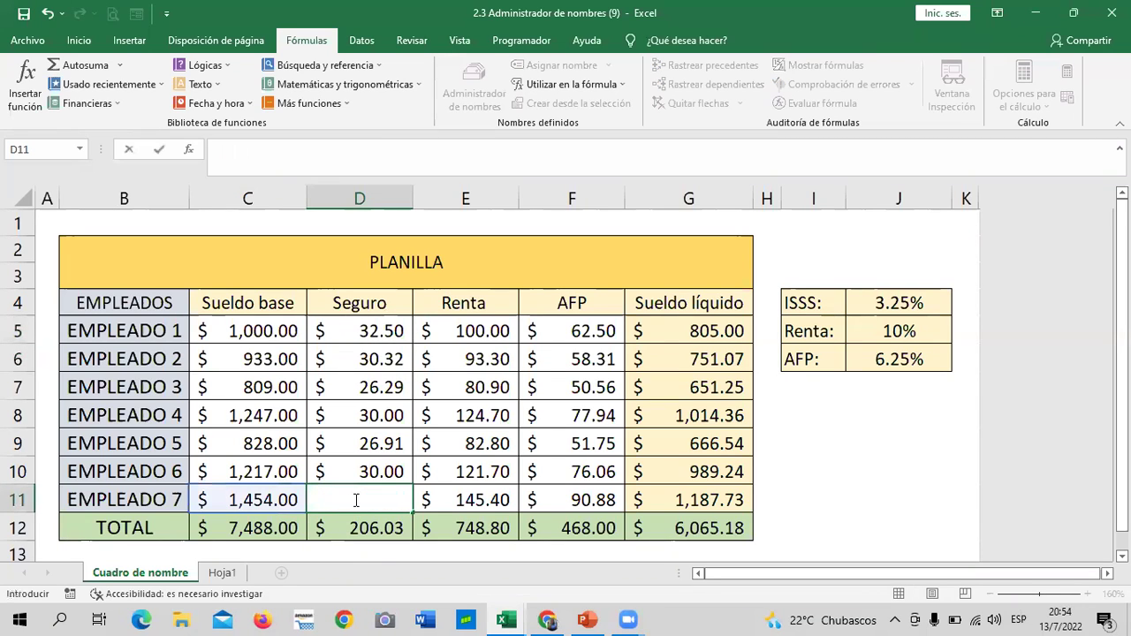
type("=")
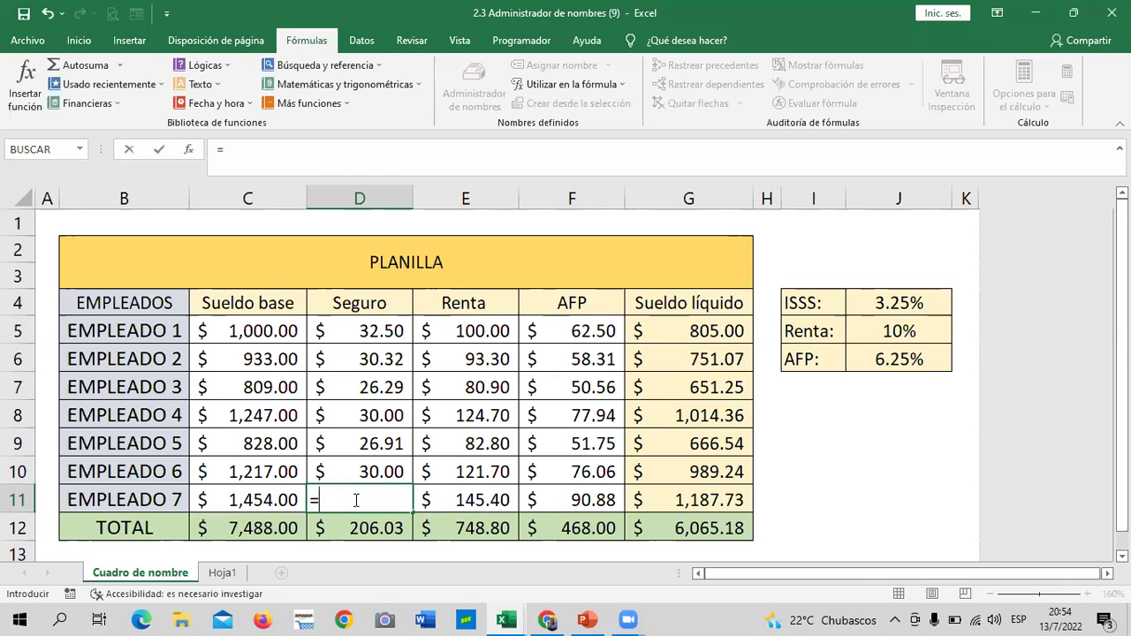
type("SE")
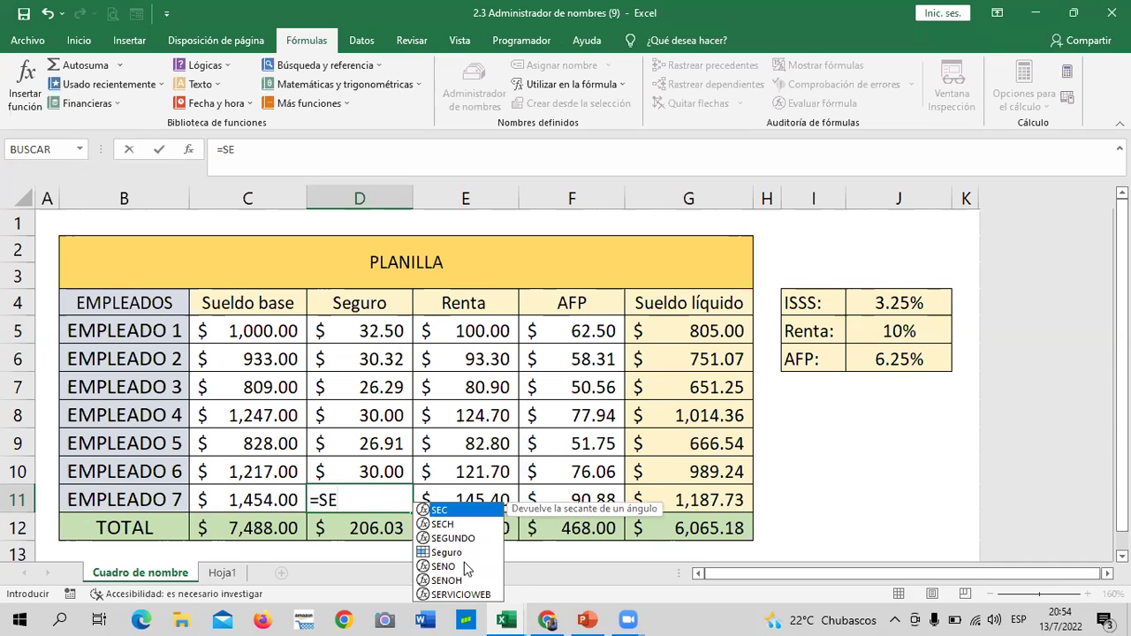
double_click(459, 555)
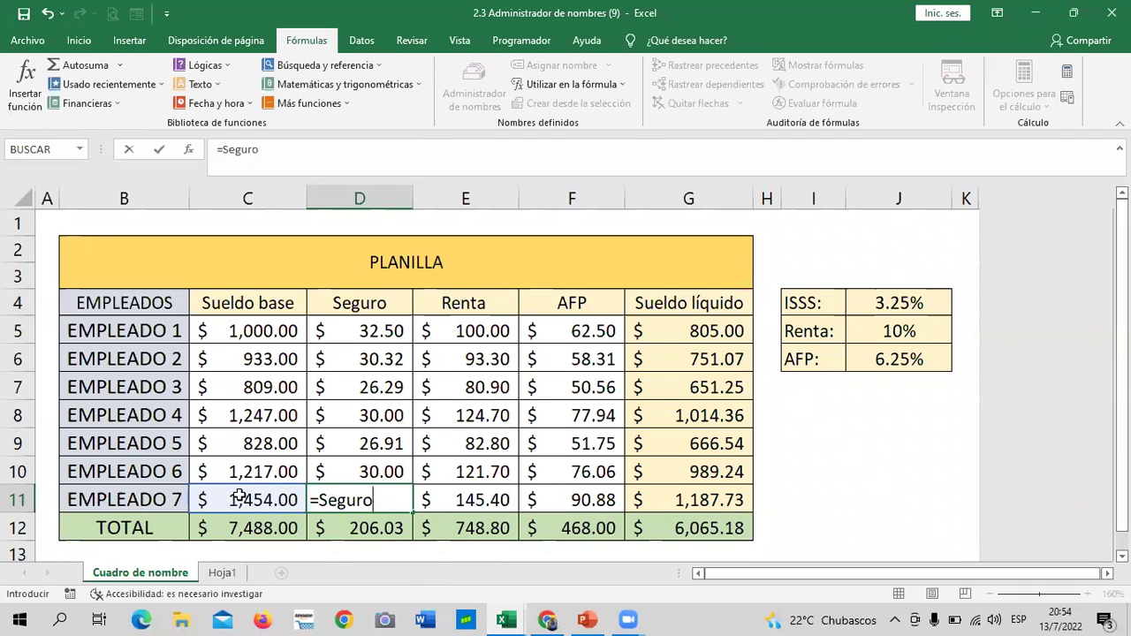
key("Return")
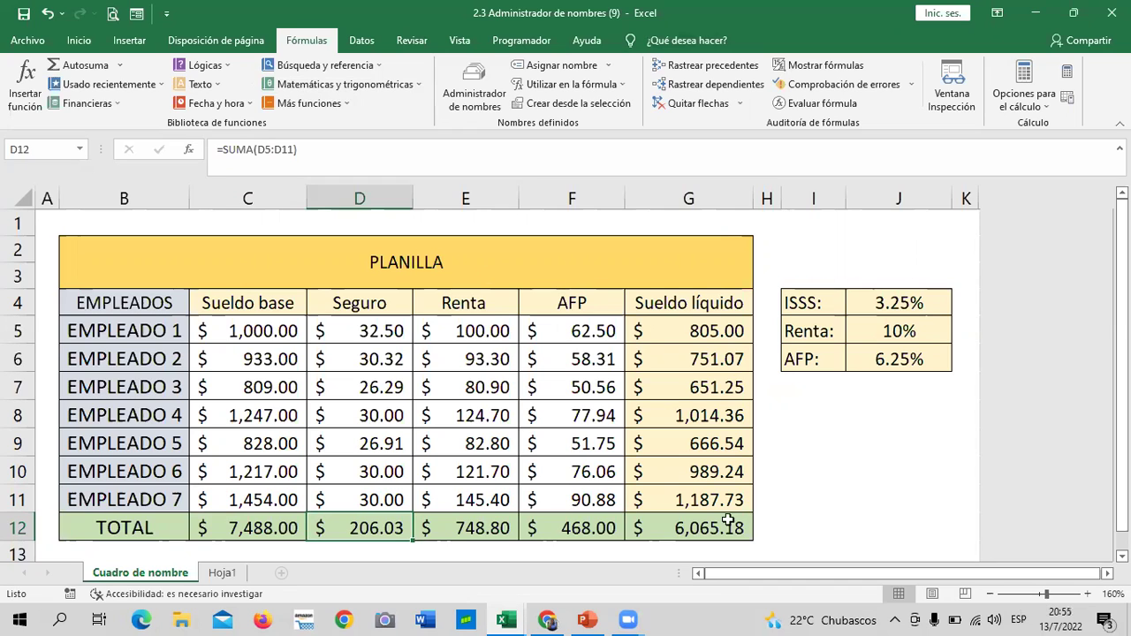
left_click(801, 413)
left_click(910, 404)
left_click(831, 466)
left_click(912, 470)
left_click(824, 505)
left_click(893, 508)
left_click(832, 415)
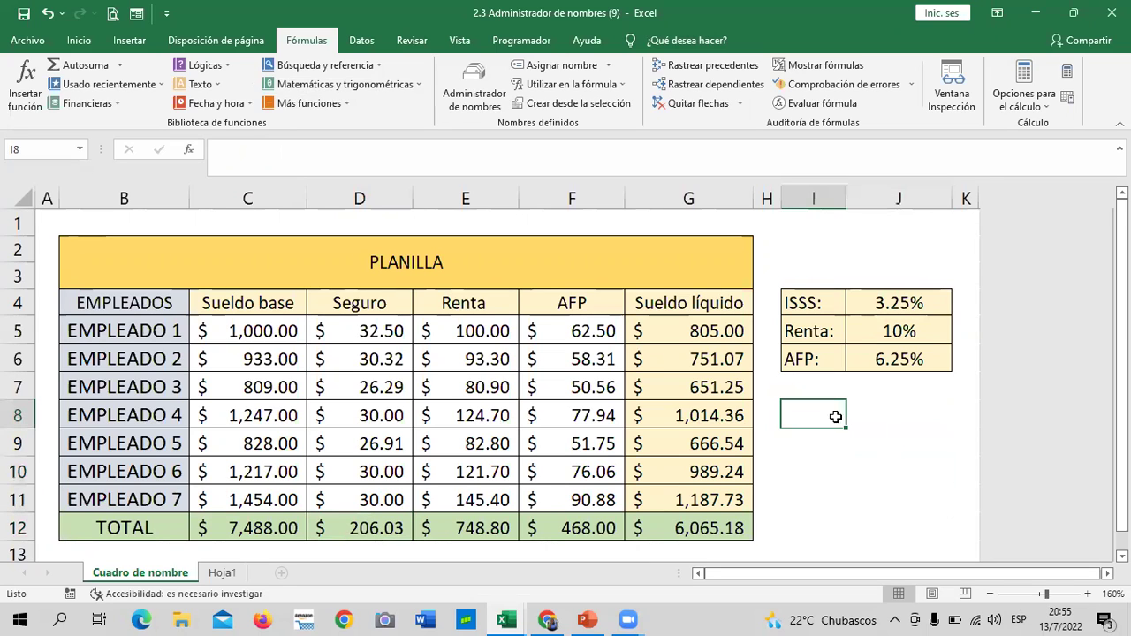
left_click(891, 404)
left_click(836, 469)
left_click(906, 471)
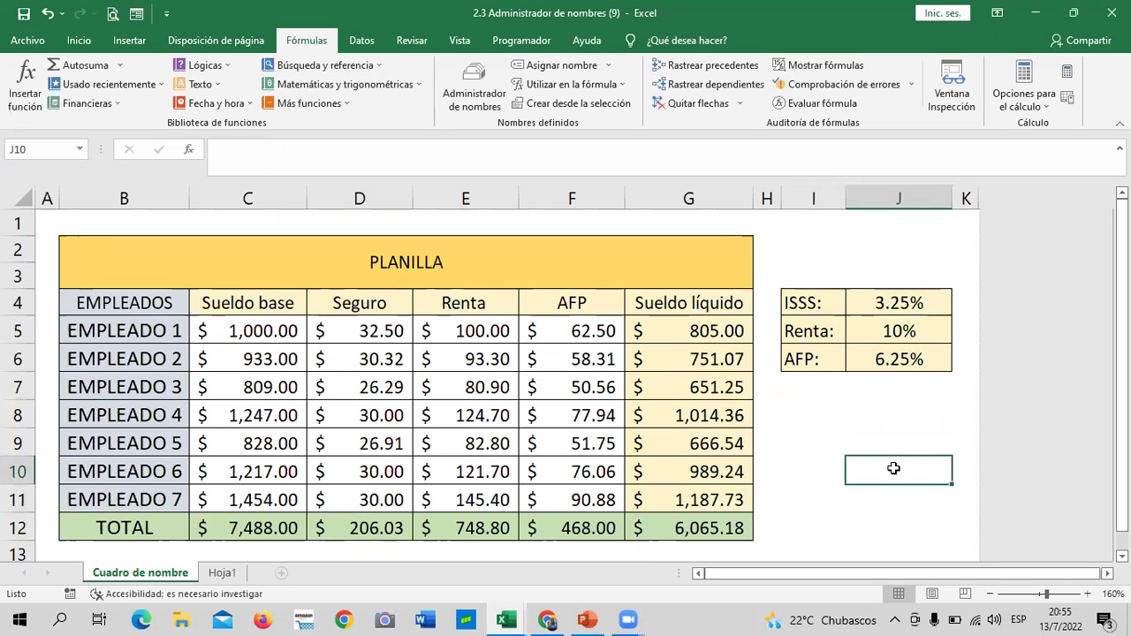
scroll(750, 460, "down", 3)
scroll(753, 460, "up", 3)
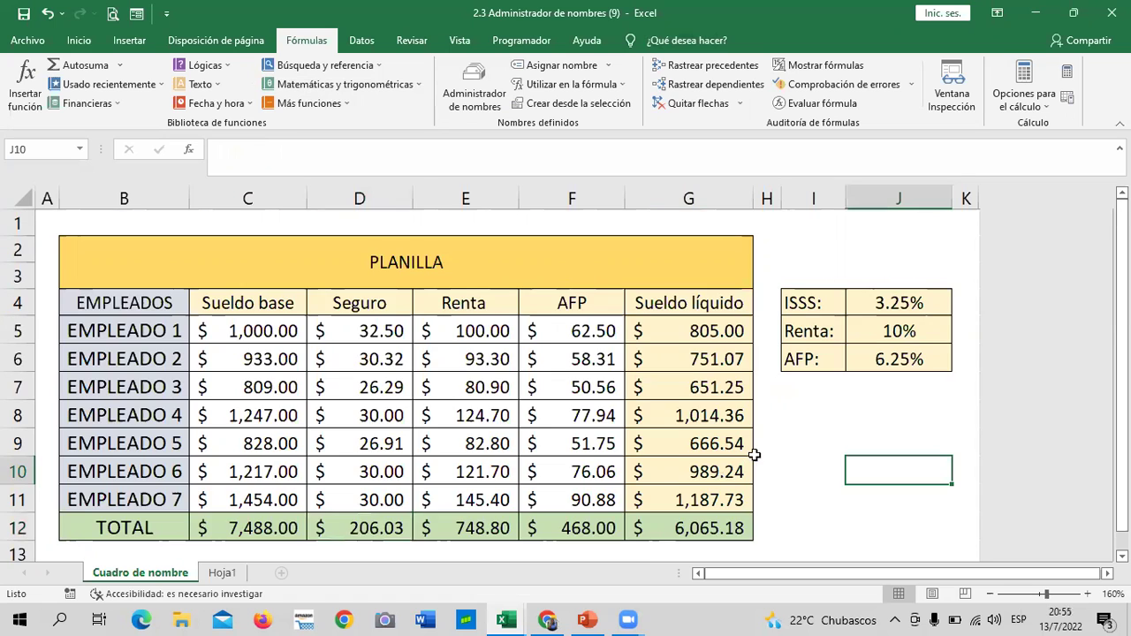
scroll(751, 451, "down", 1)
scroll(749, 448, "up", 1)
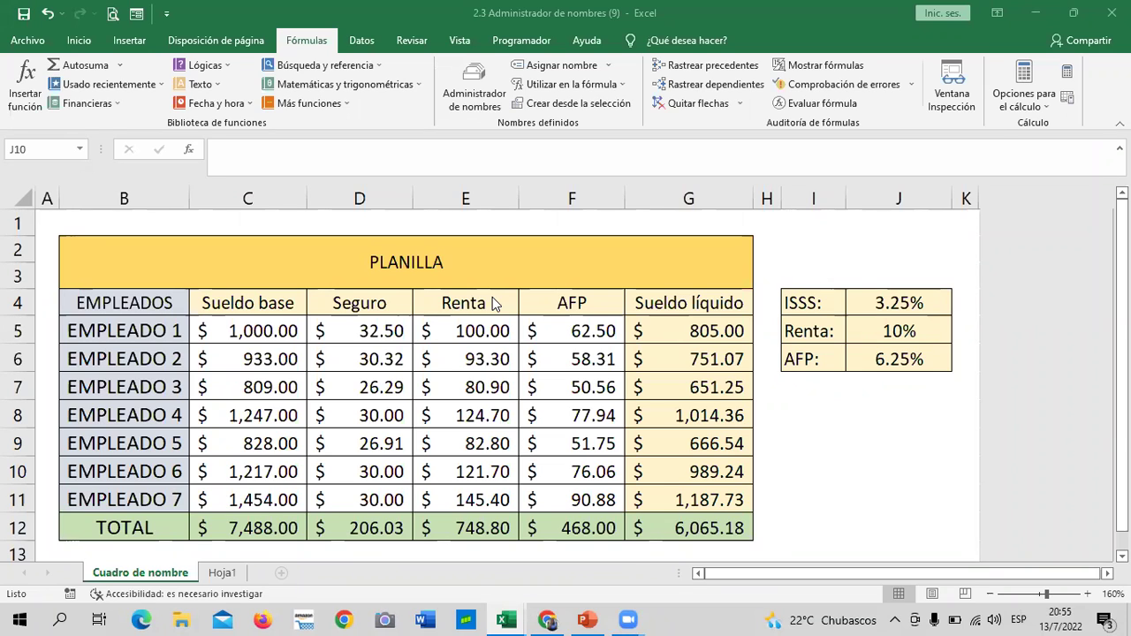
left_click(811, 398)
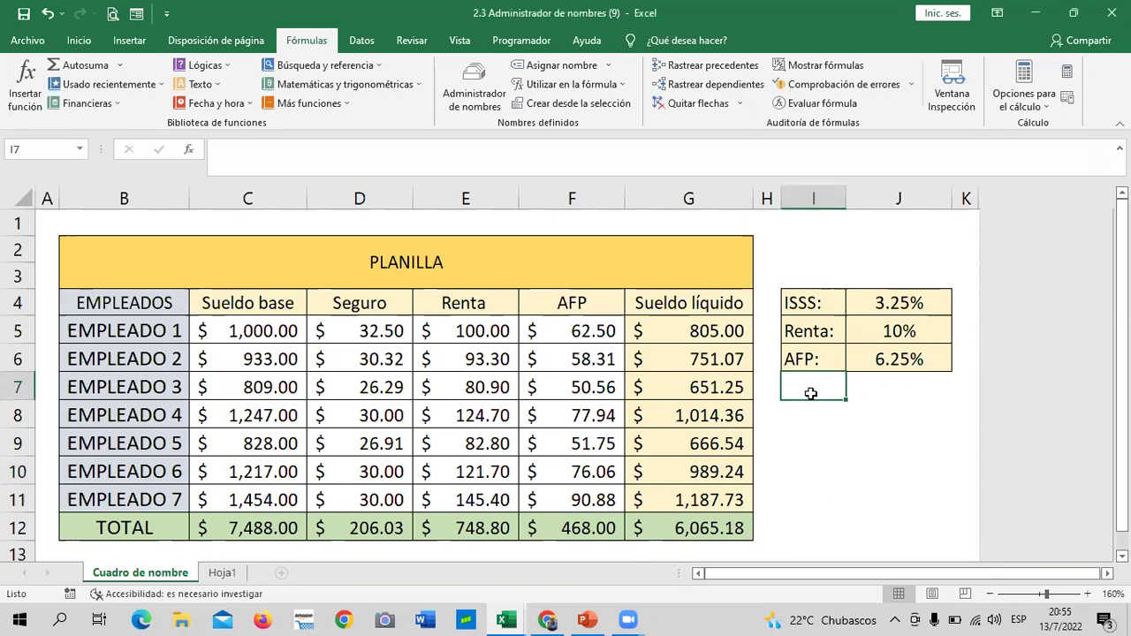
left_click(903, 403)
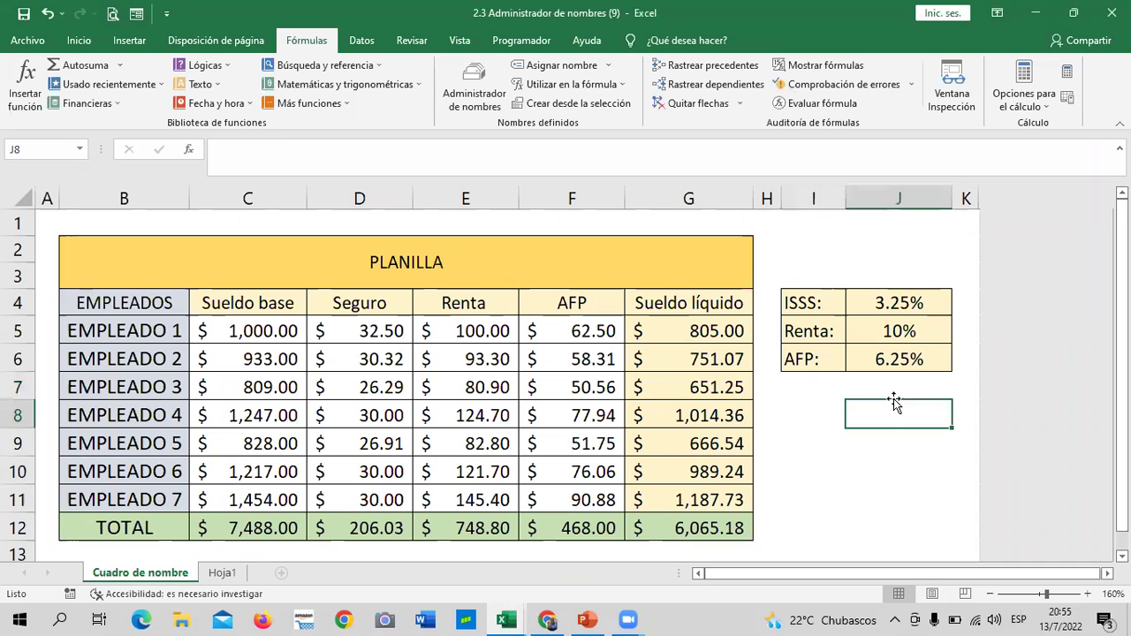
left_click(814, 445)
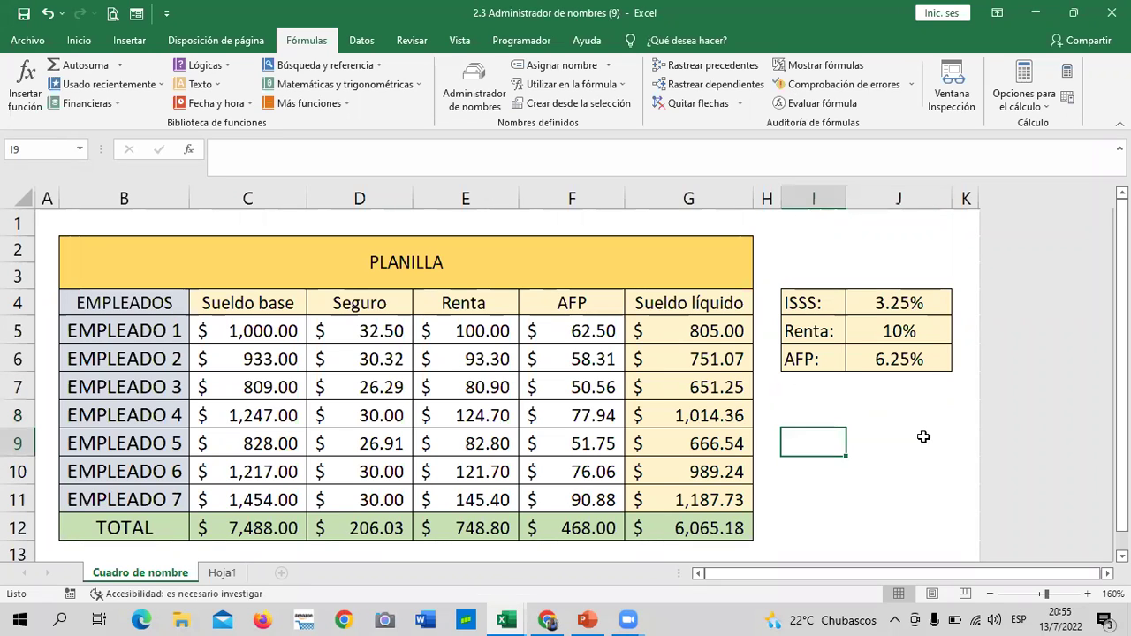
left_click(919, 436)
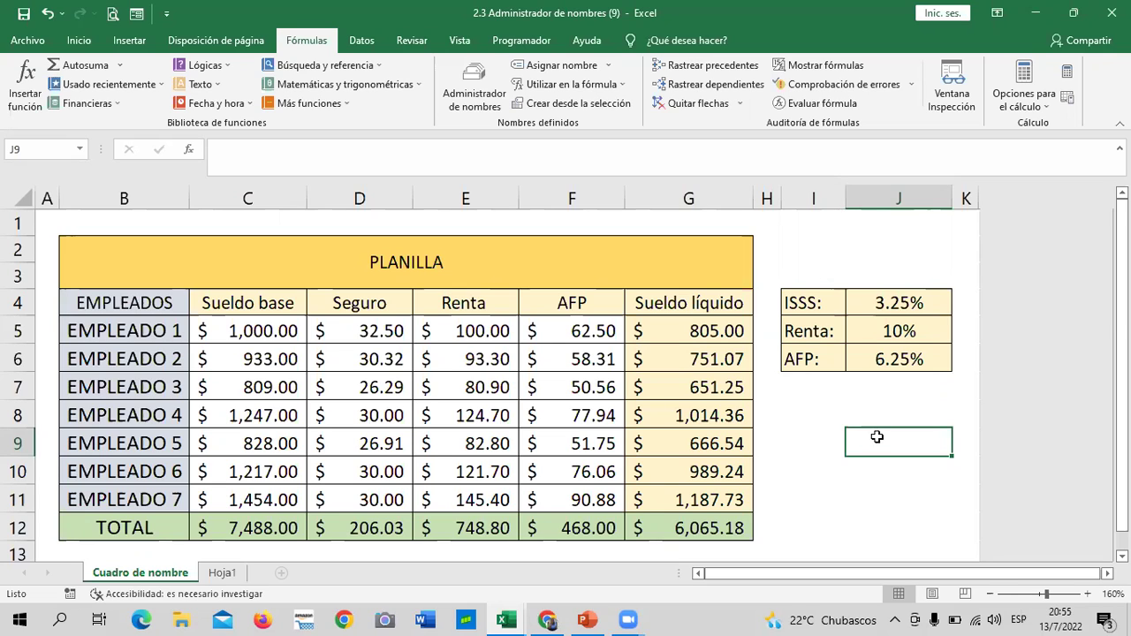
left_click(333, 304)
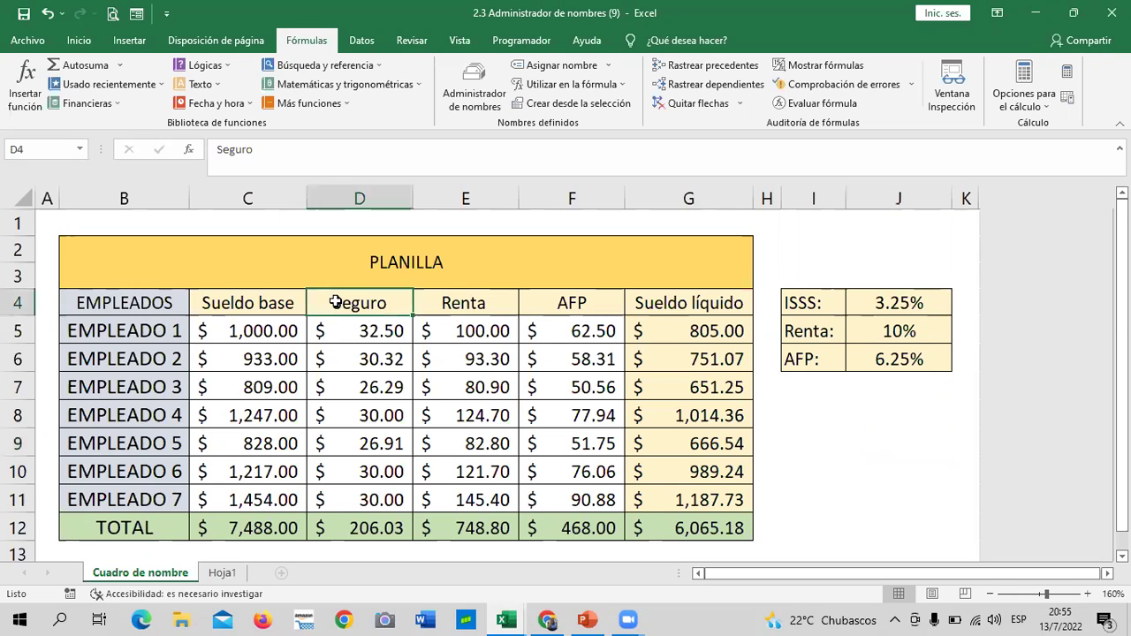
left_click(565, 303)
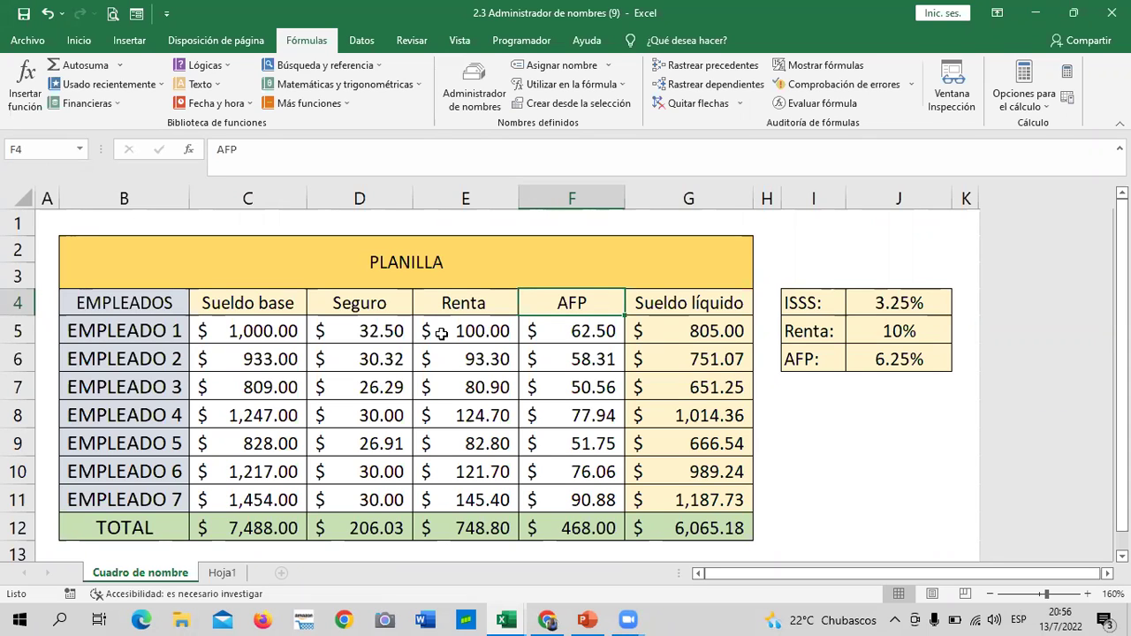
left_click(447, 358)
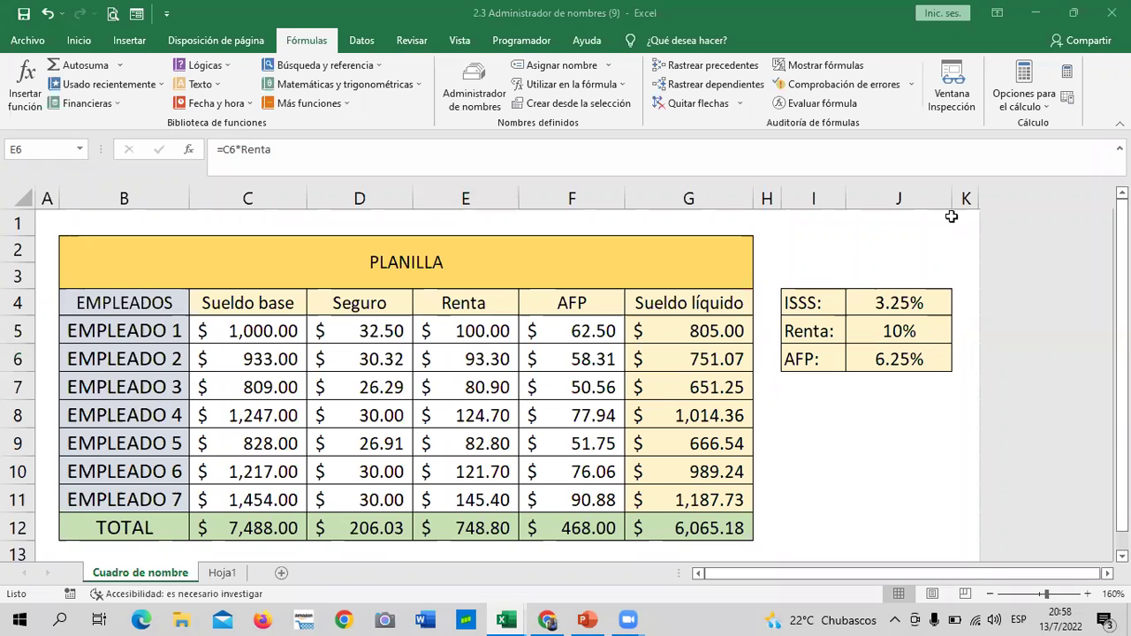
left_click(318, 583)
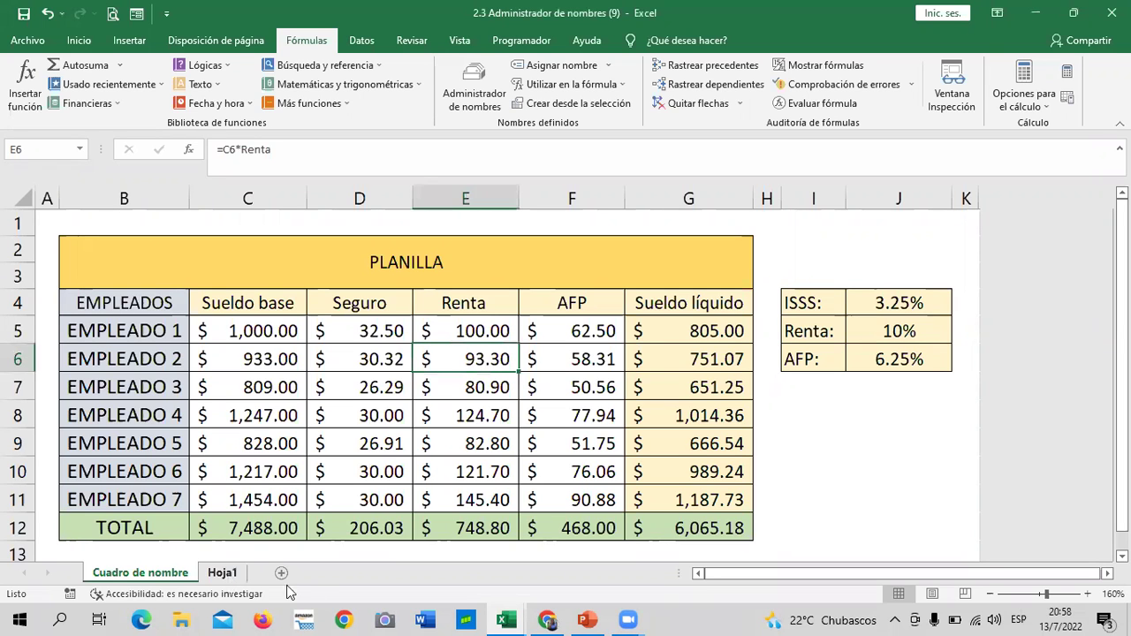
Switch to the course page in Chrome and open the 2.8 Laboratorio quiz.
left_click(547, 620)
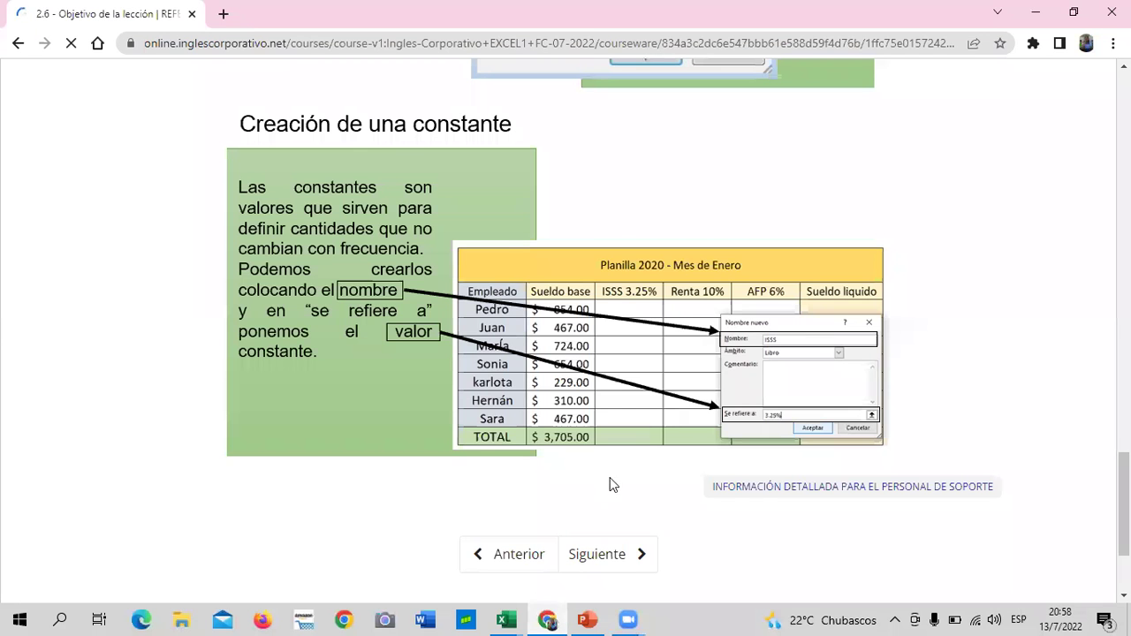
scroll(610, 485, "up", 5)
scroll(584, 477, "up", 10)
scroll(553, 469, "up", 5)
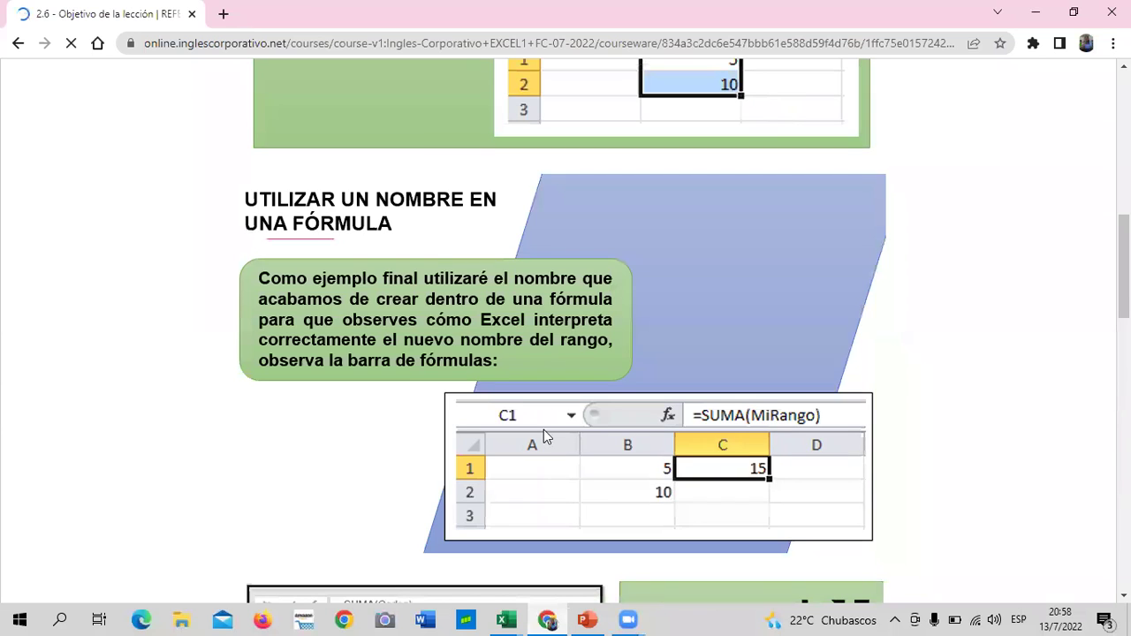
scroll(698, 375, "up", 10)
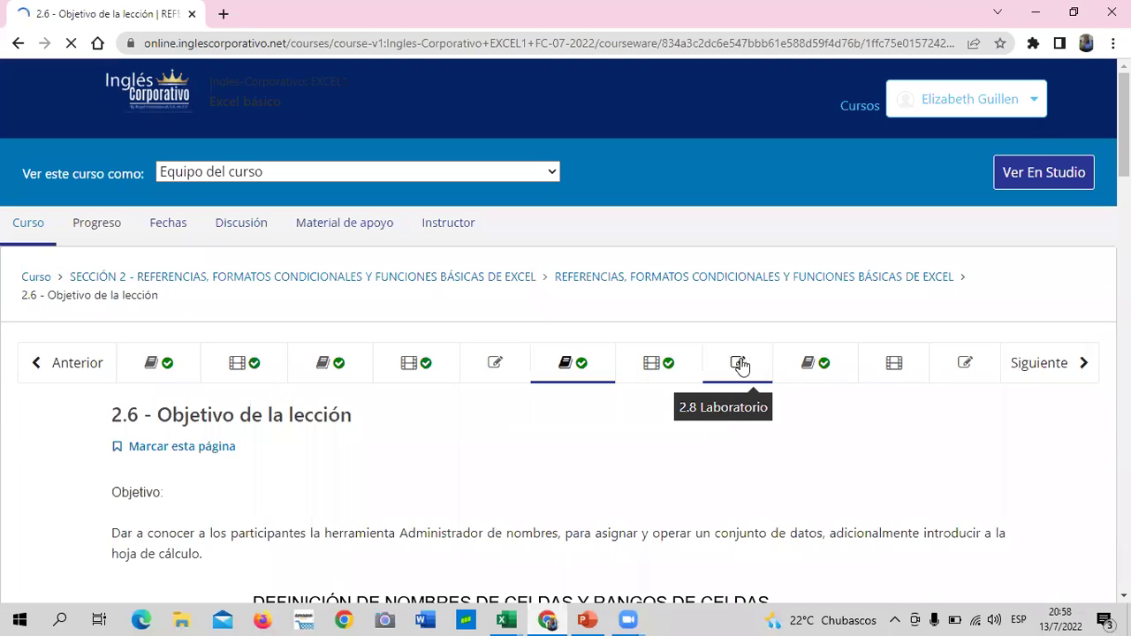
left_click(742, 366)
Open the 2.11 Laboratorio quiz, worth 34 points.
scroll(617, 482, "down", 3)
scroll(616, 477, "down", 4)
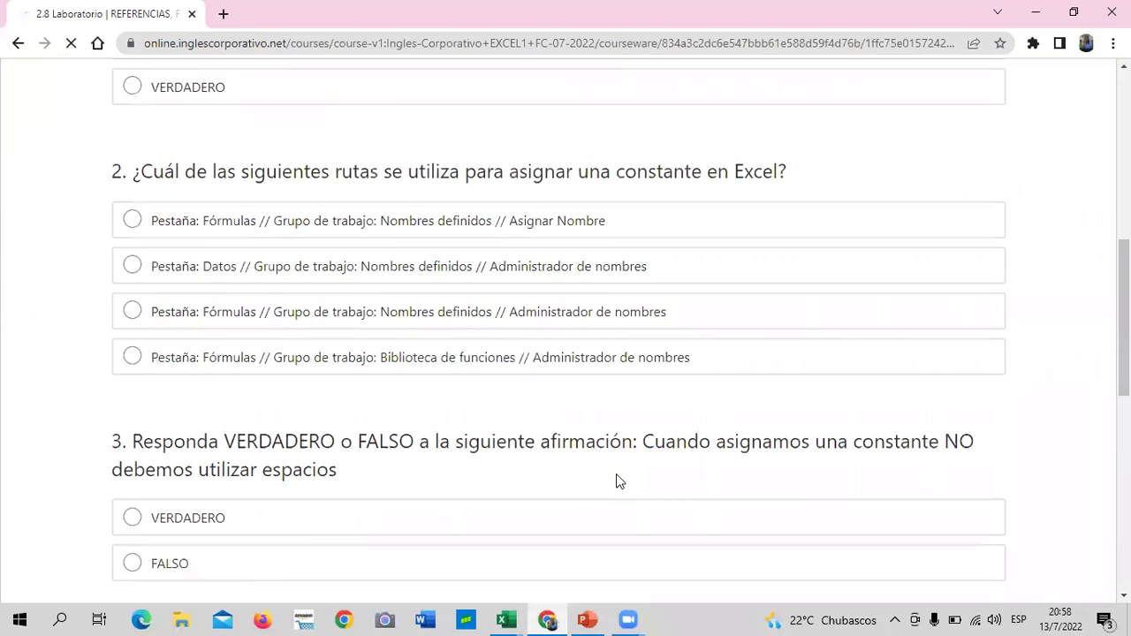
scroll(616, 480, "down", 3)
scroll(613, 486, "down", 4)
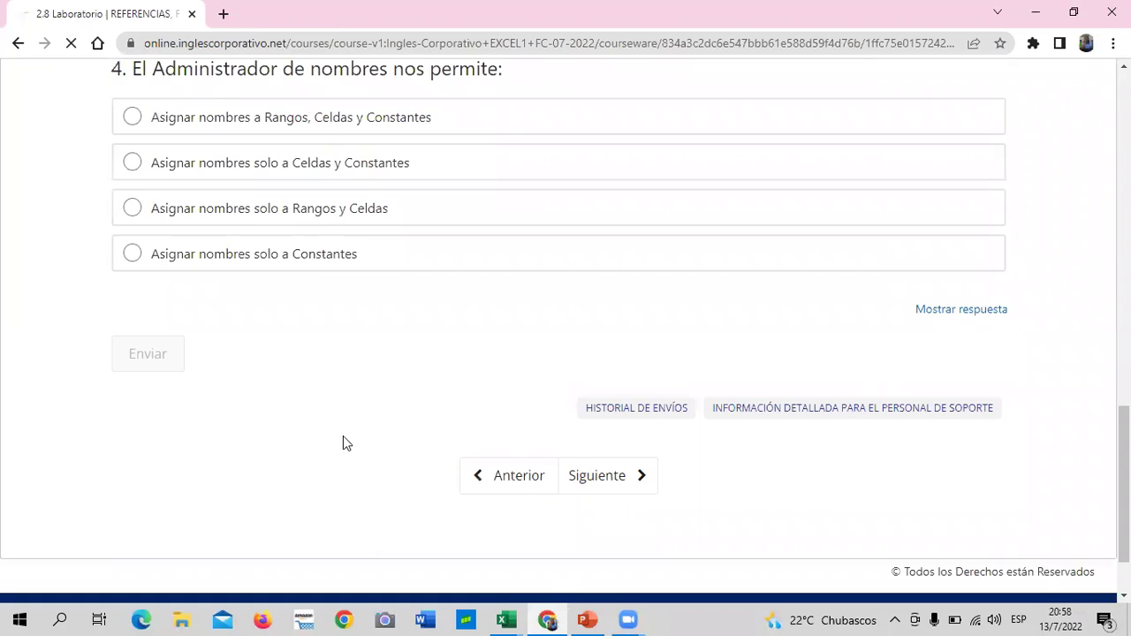
scroll(363, 470, "up", 5)
scroll(366, 472, "up", 5)
scroll(371, 472, "up", 4)
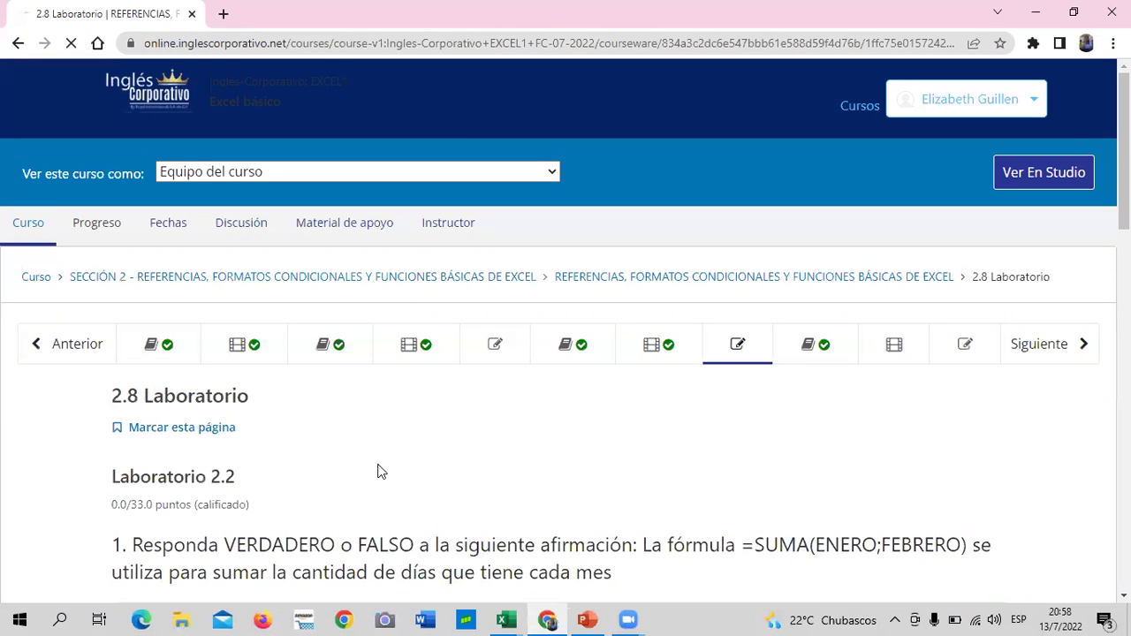
left_click(942, 354)
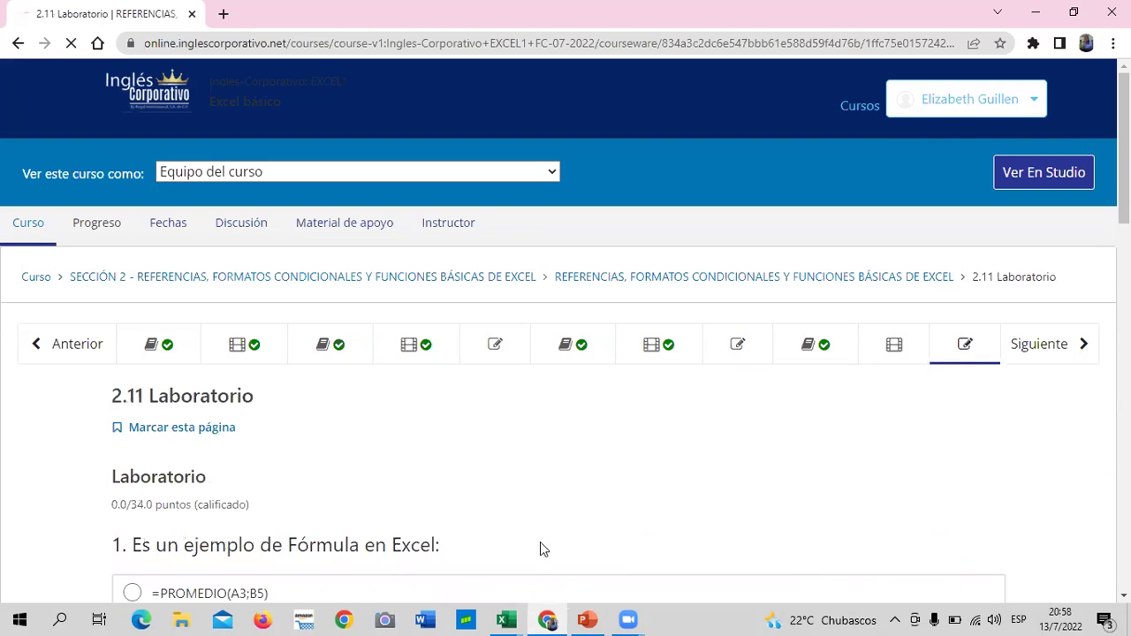
scroll(540, 542, "down", 3)
scroll(536, 552, "up", 4)
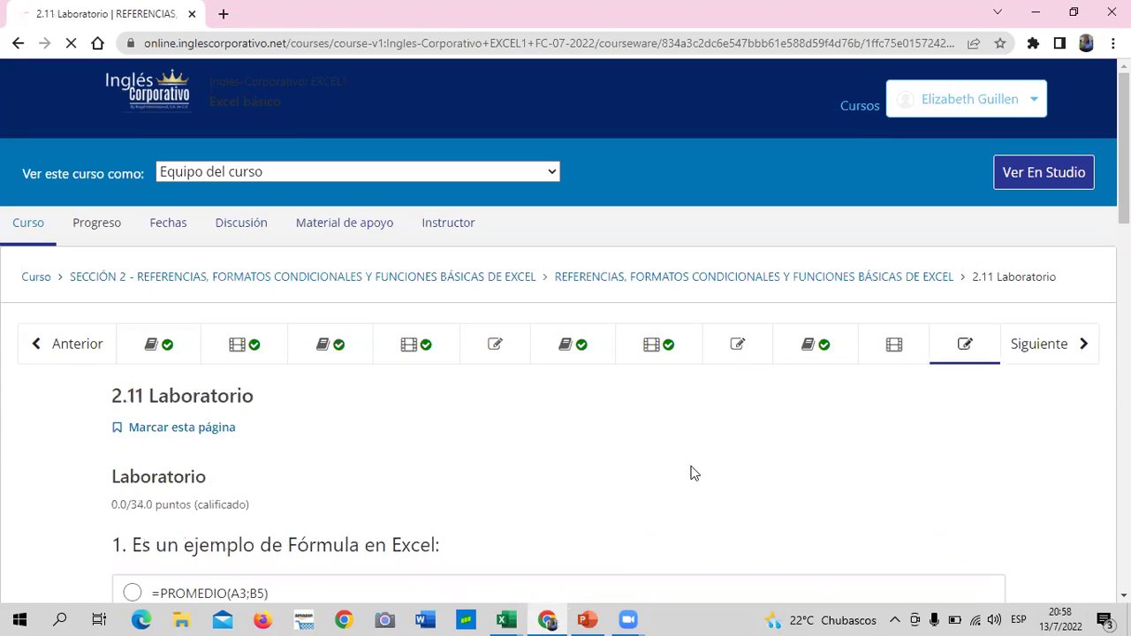